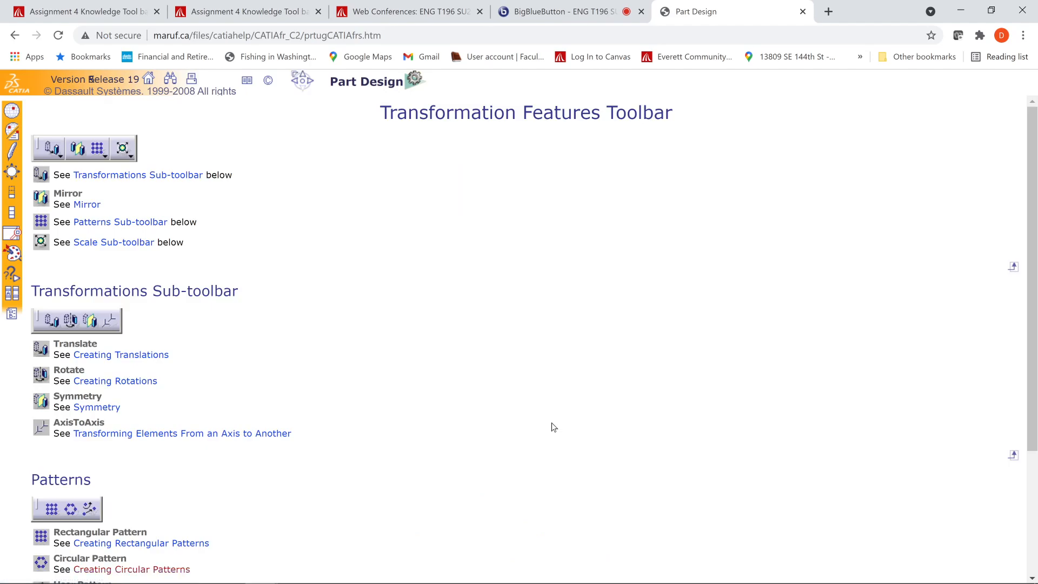
Open the Creating Circular Patterns page from the Patterns section of the Part Design help.
click(95, 224)
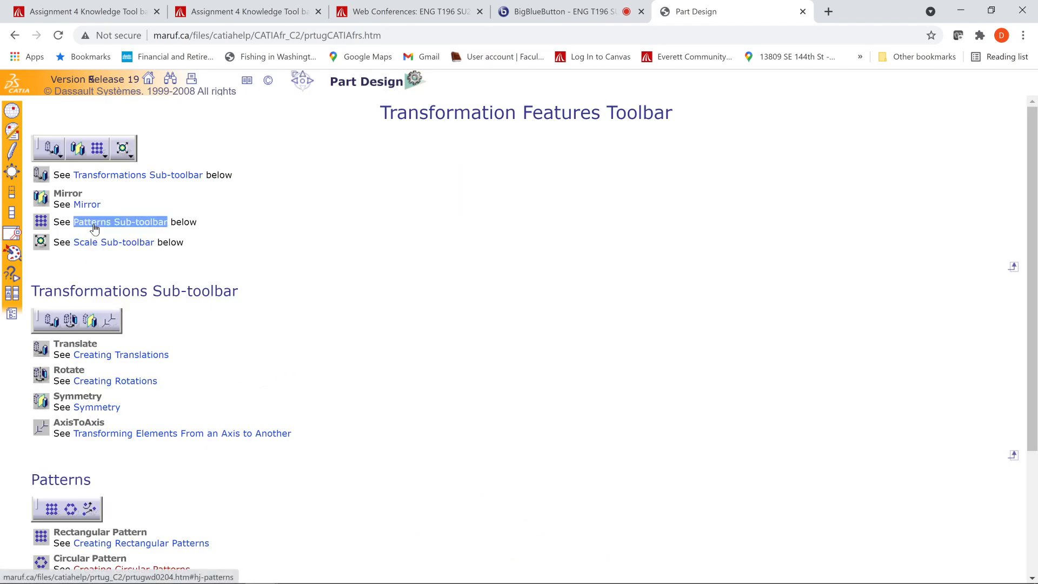
scroll(95, 228, down, 3)
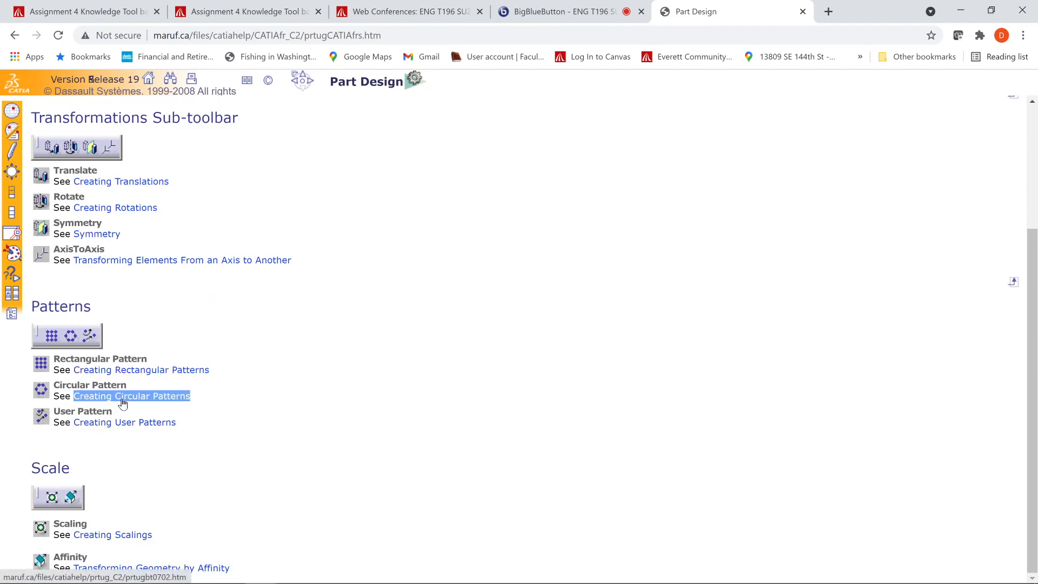
click(135, 345)
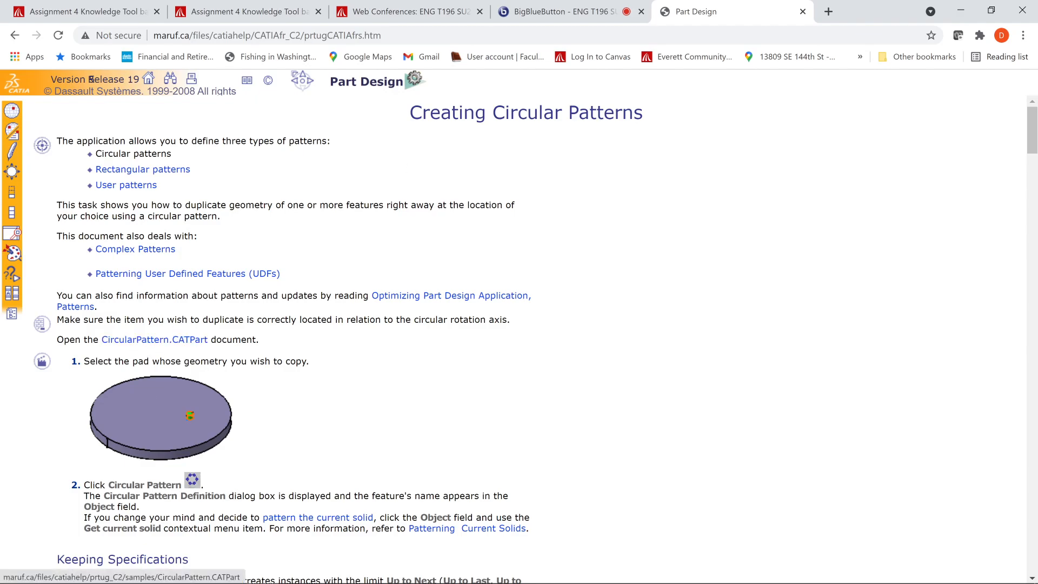
Show the Downloads folder in File Explorer with the downloaded pattern CATPart files, and switch to the 3DEXPERIENCE window.
click(562, 12)
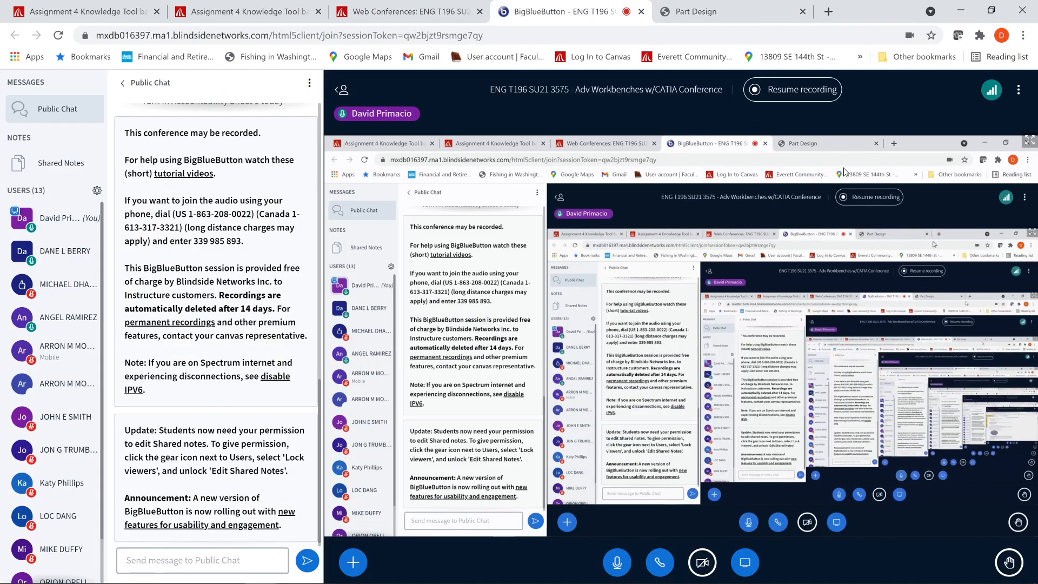
mouse_move(443, 565)
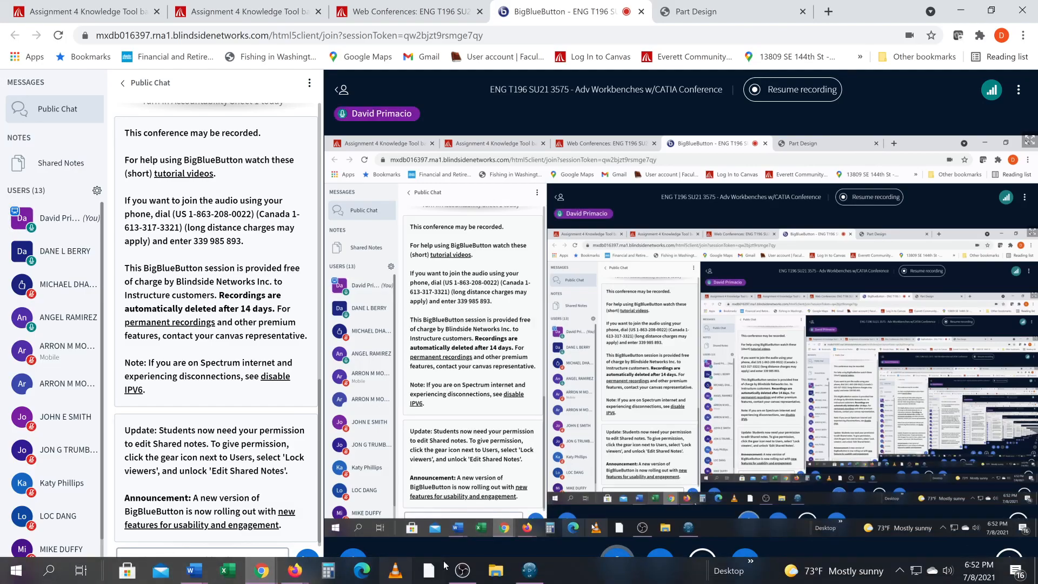
click(496, 572)
click(496, 578)
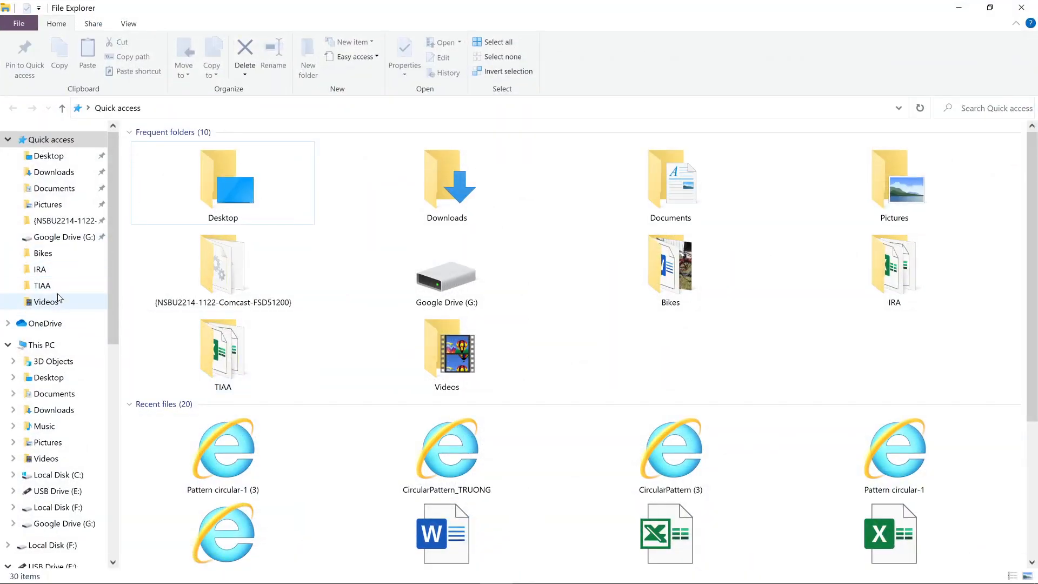
click(57, 173)
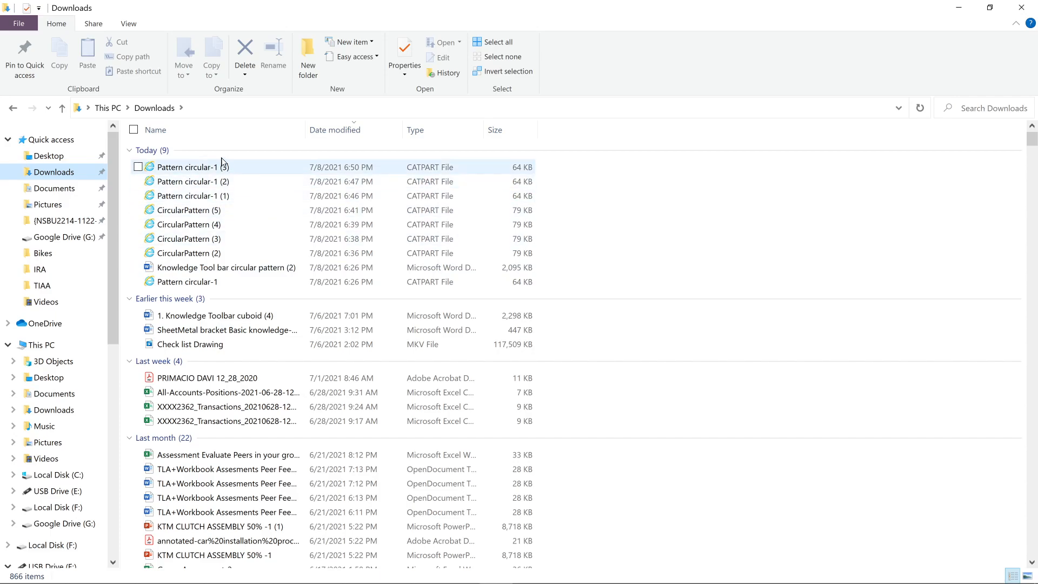
mouse_move(486, 582)
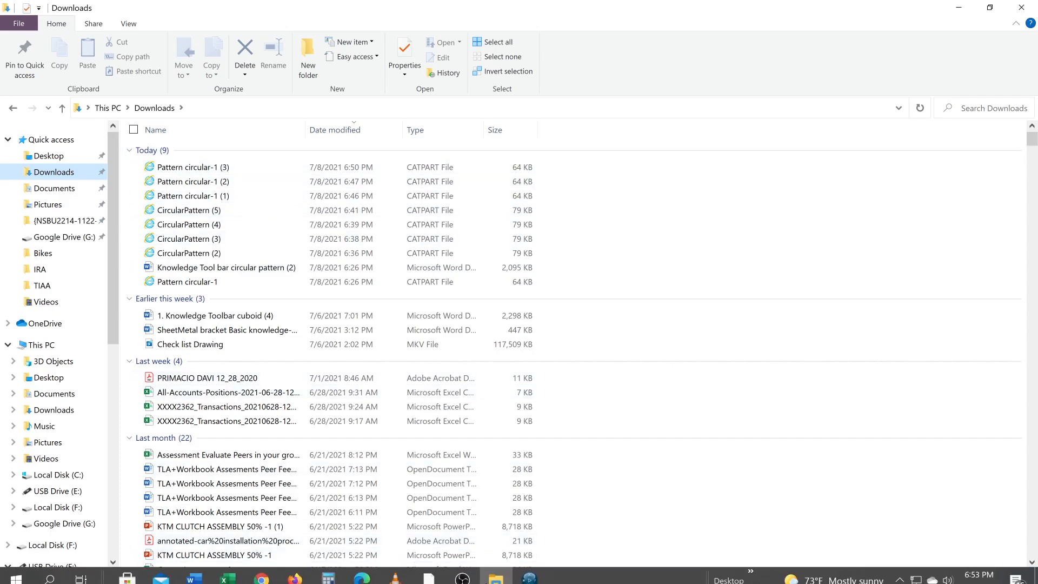
click(530, 571)
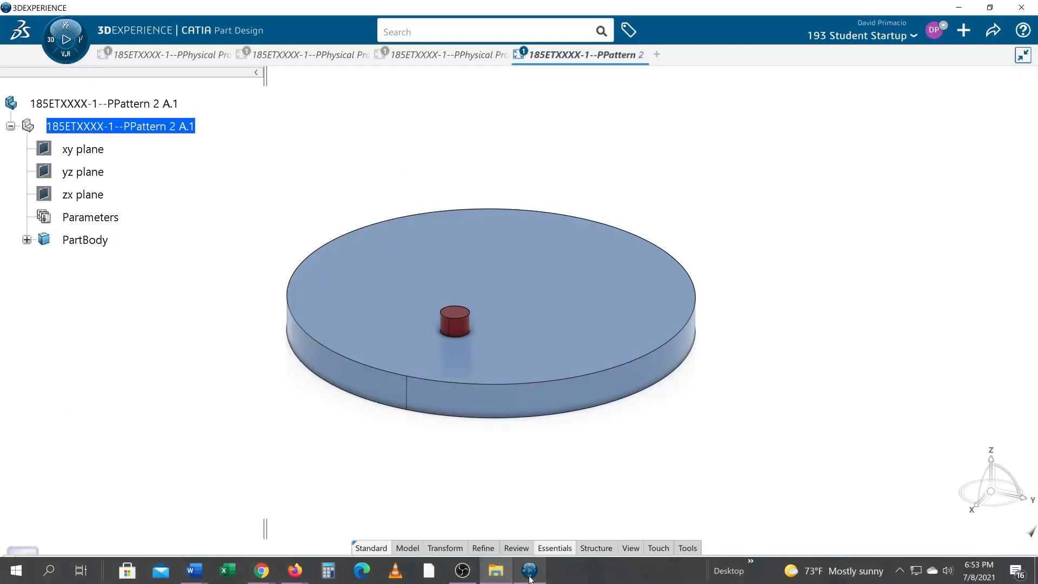
click(968, 32)
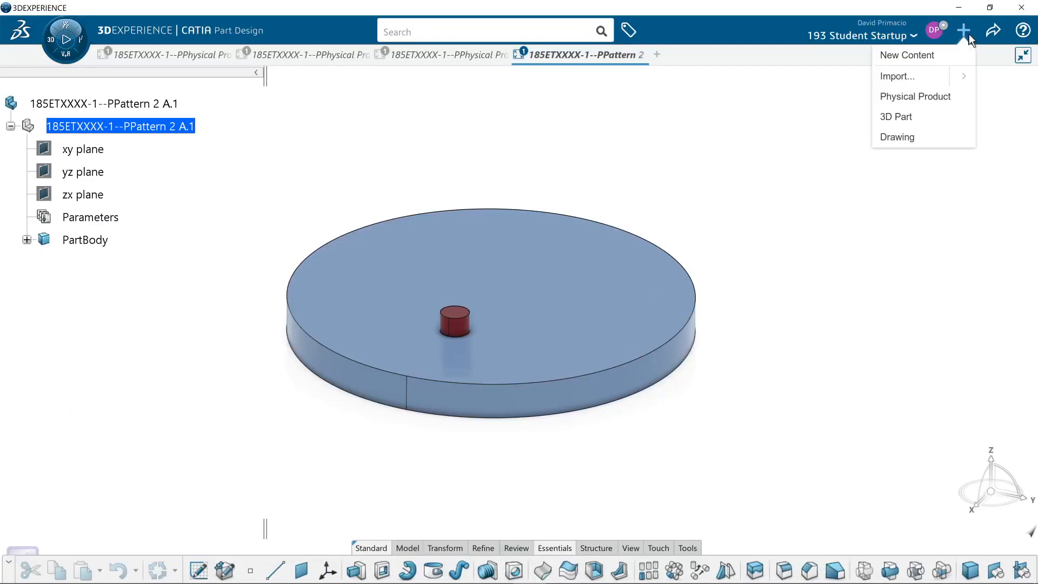
click(953, 76)
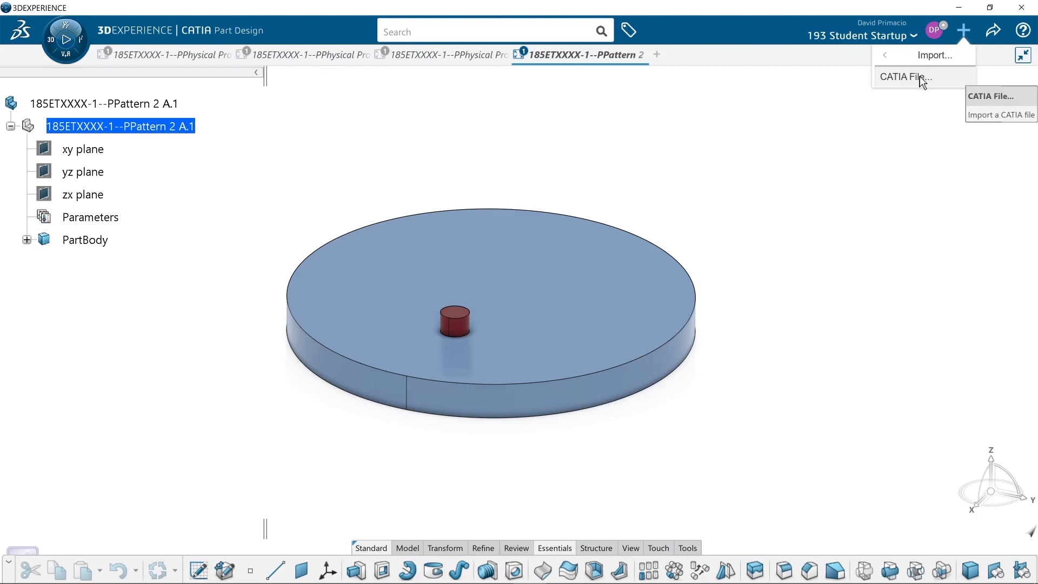
click(929, 80)
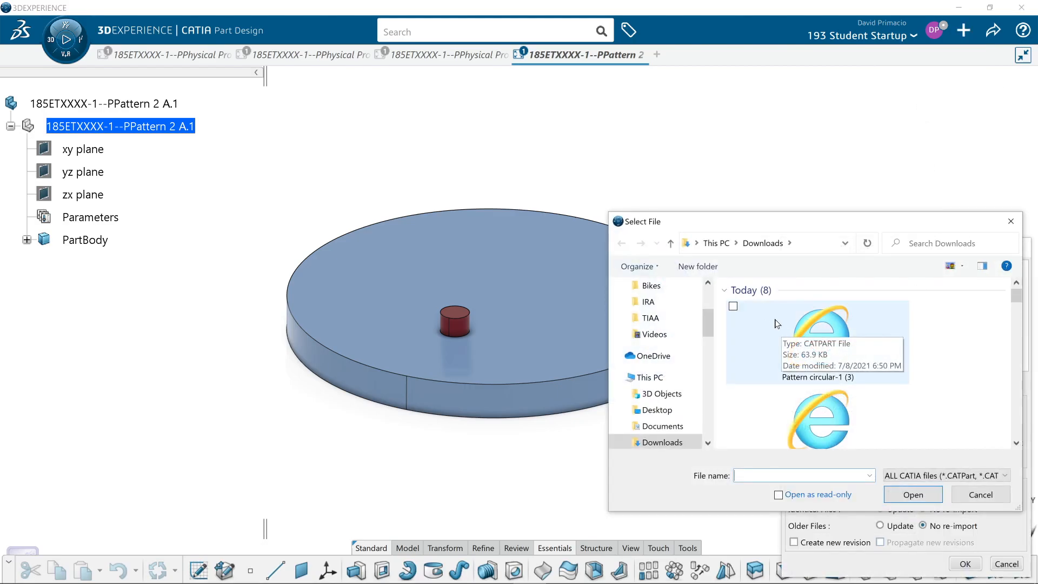
click(981, 495)
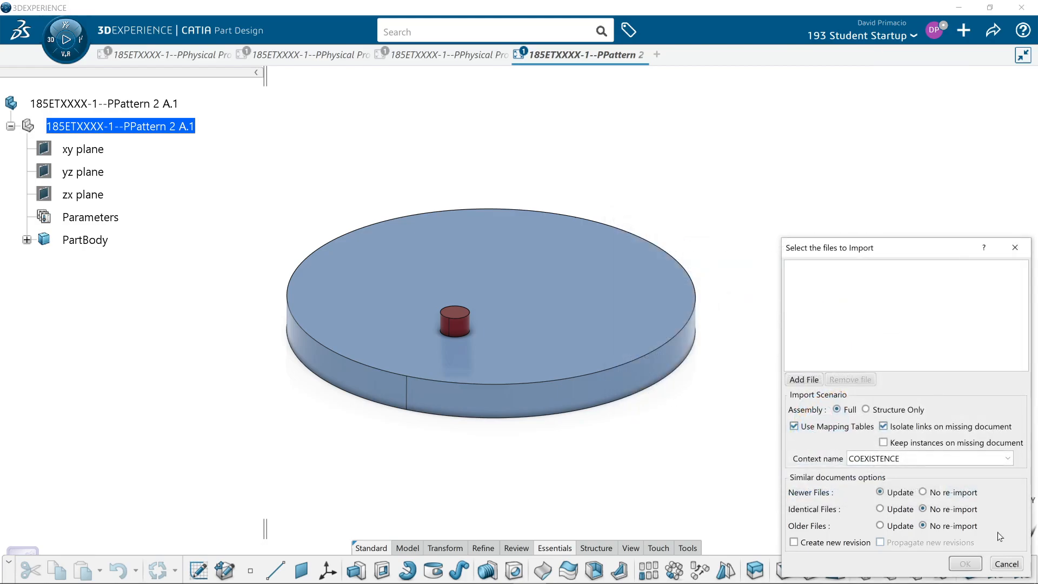
click(1006, 564)
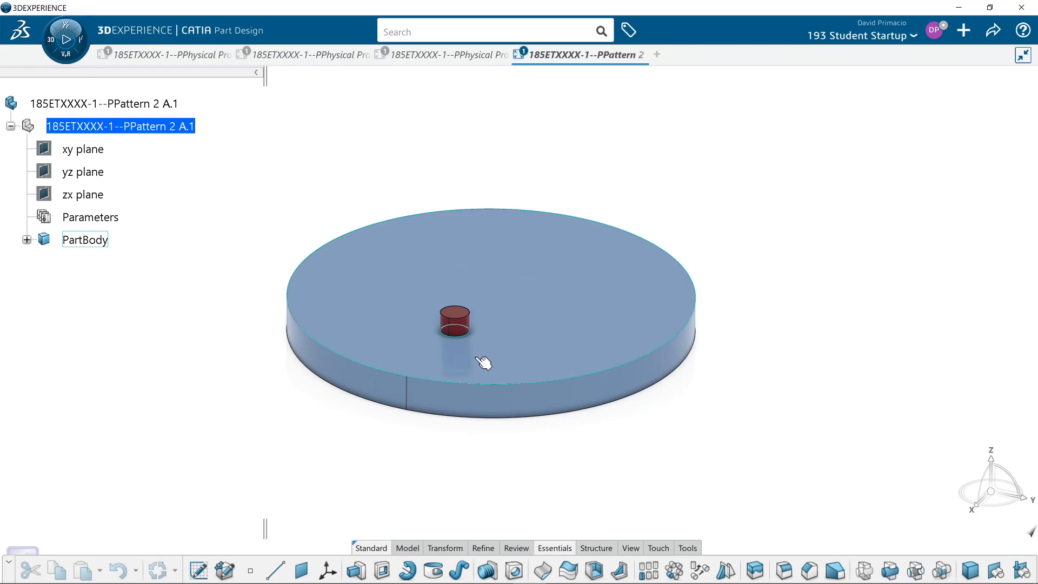
Switch to the Word document "Knowledge Tool bar circular pattern (2)" and look through its instructions.
mouse_move(489, 583)
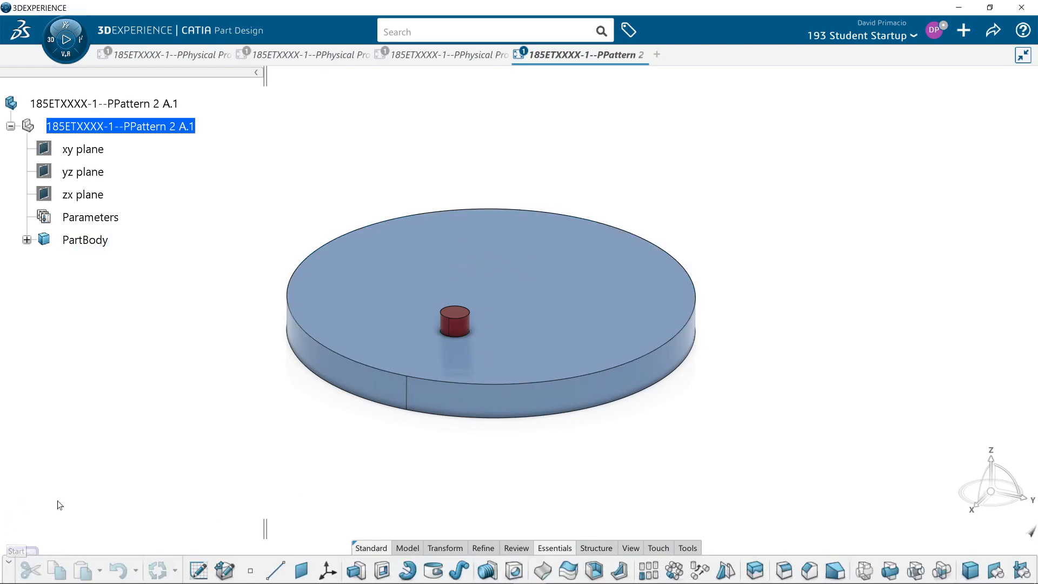
key(alt+Tab)
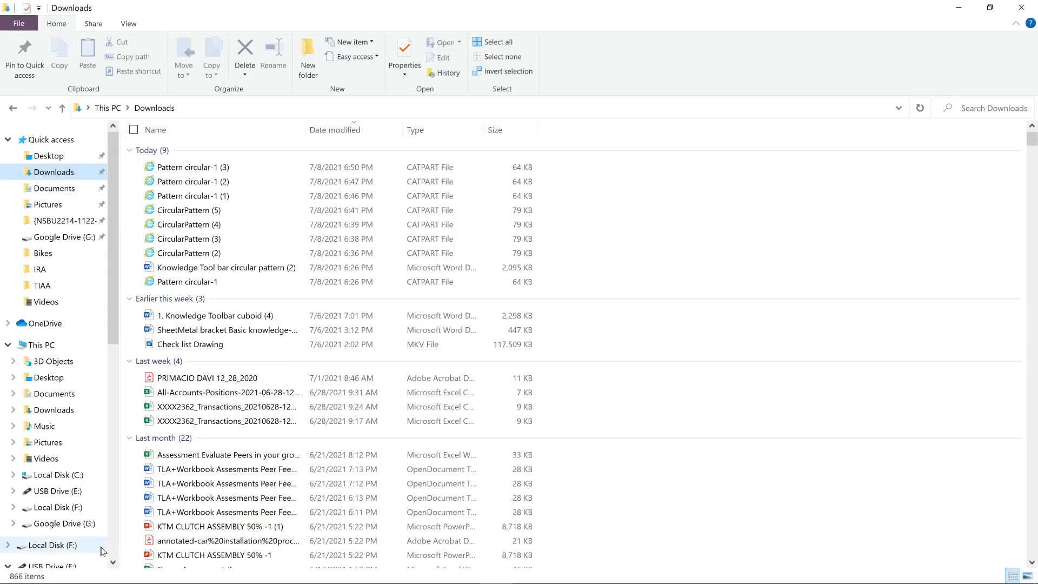
key(alt+Tab)
key(alt+Tab)
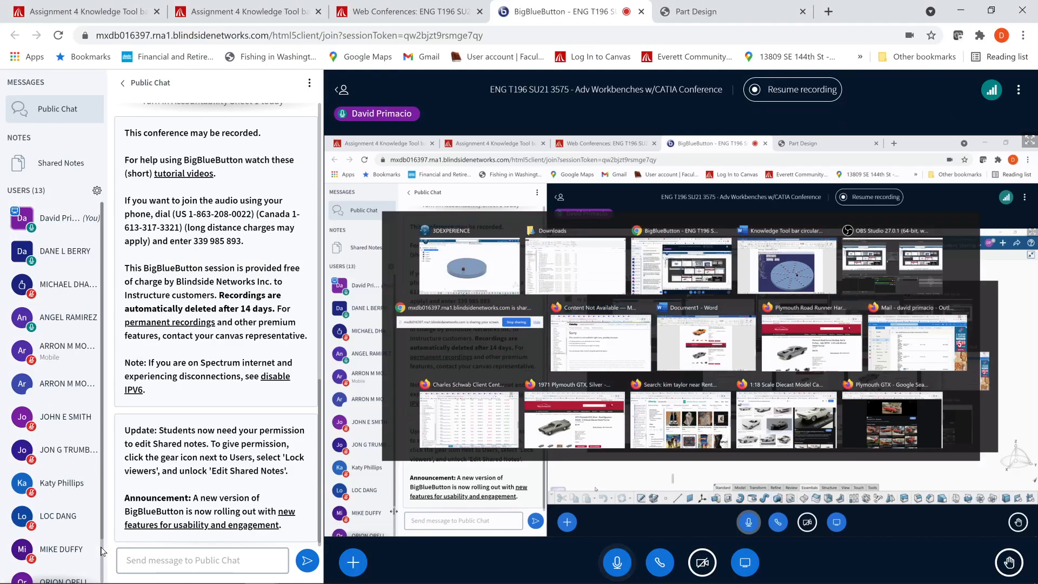
key(alt+Tab)
key(alt+Tab)
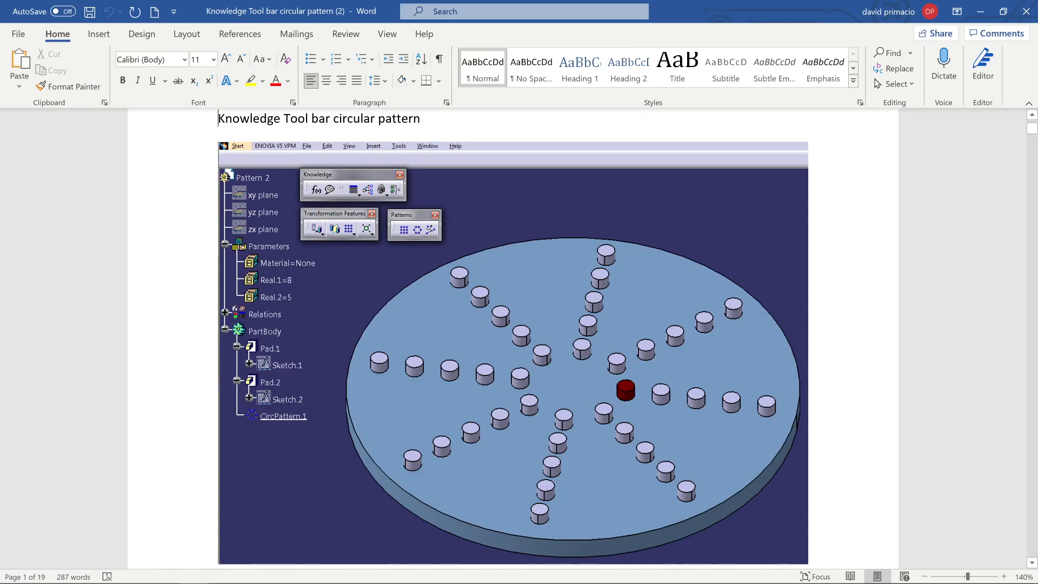
scroll(703, 405, down, 15)
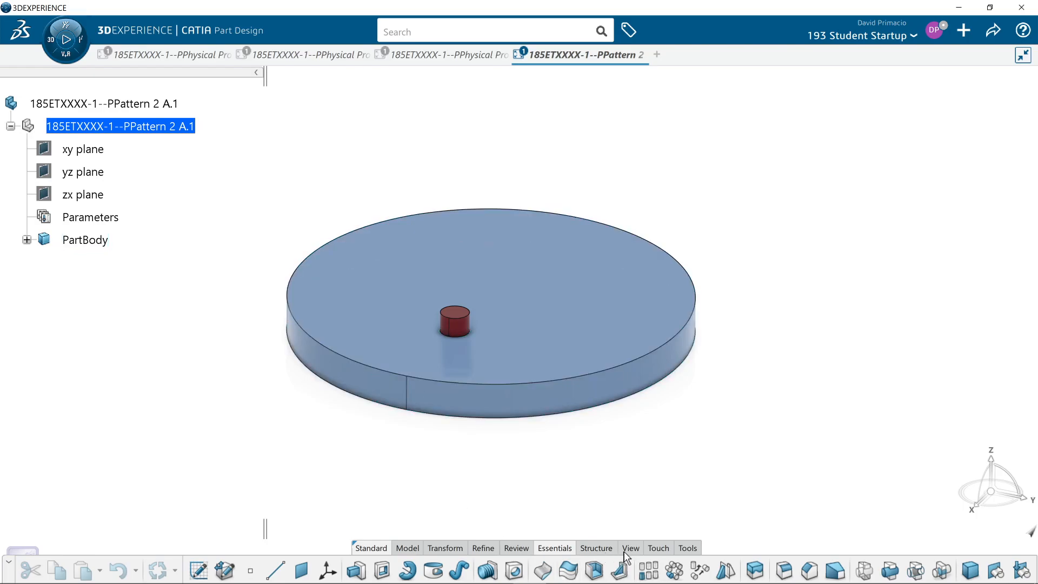
Switch to 3DEXPERIENCE and measure the circular edge of the disc's upper face with Measure in Part, without keeping the measure.
click(671, 547)
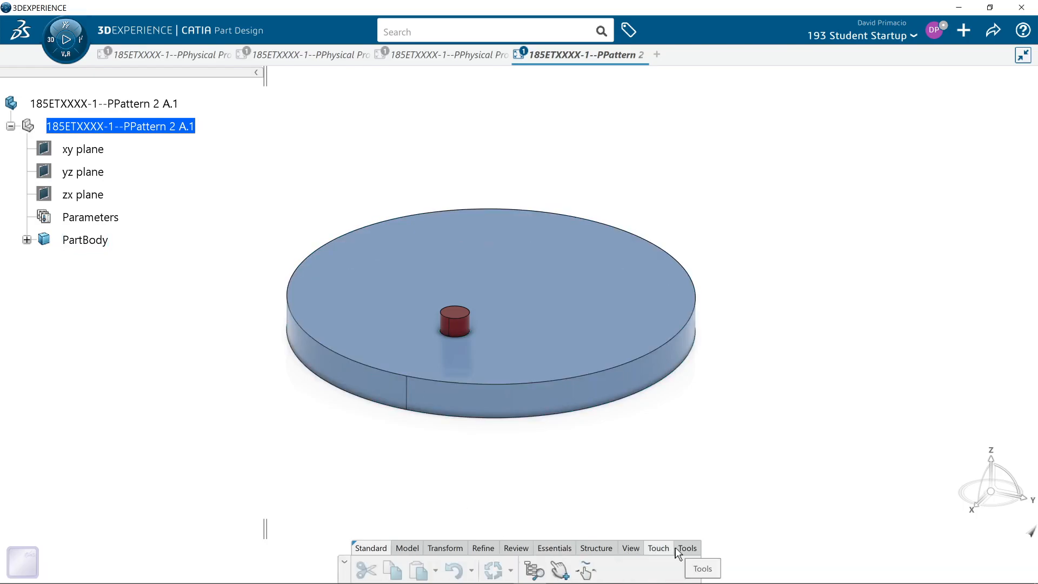
click(684, 548)
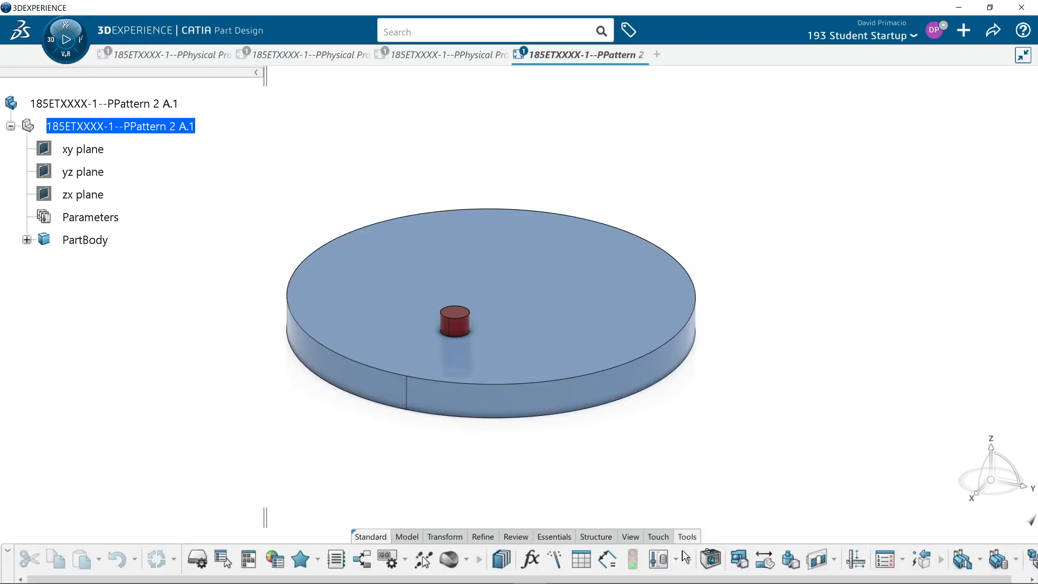
click(746, 565)
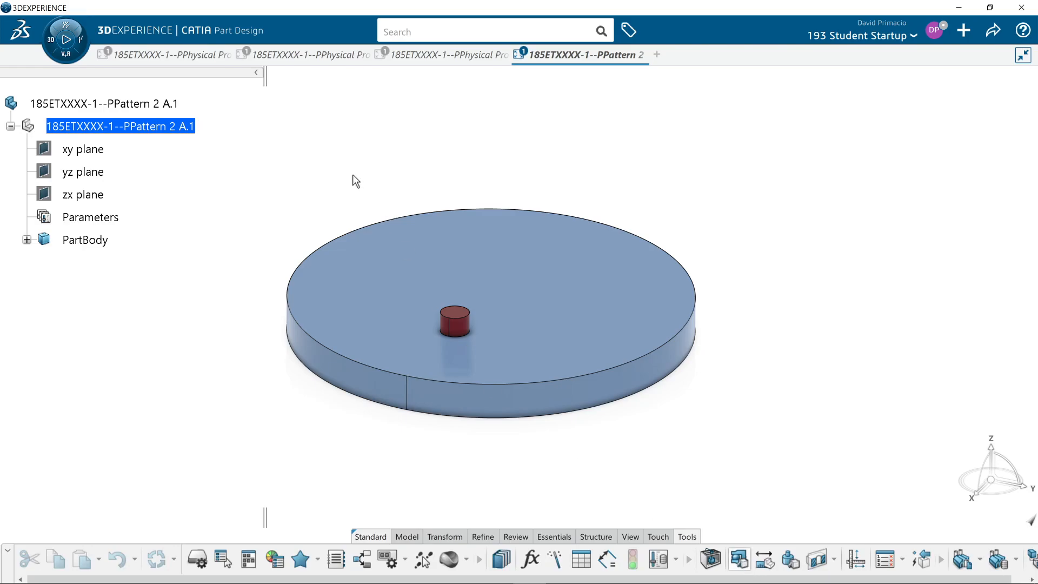
click(381, 222)
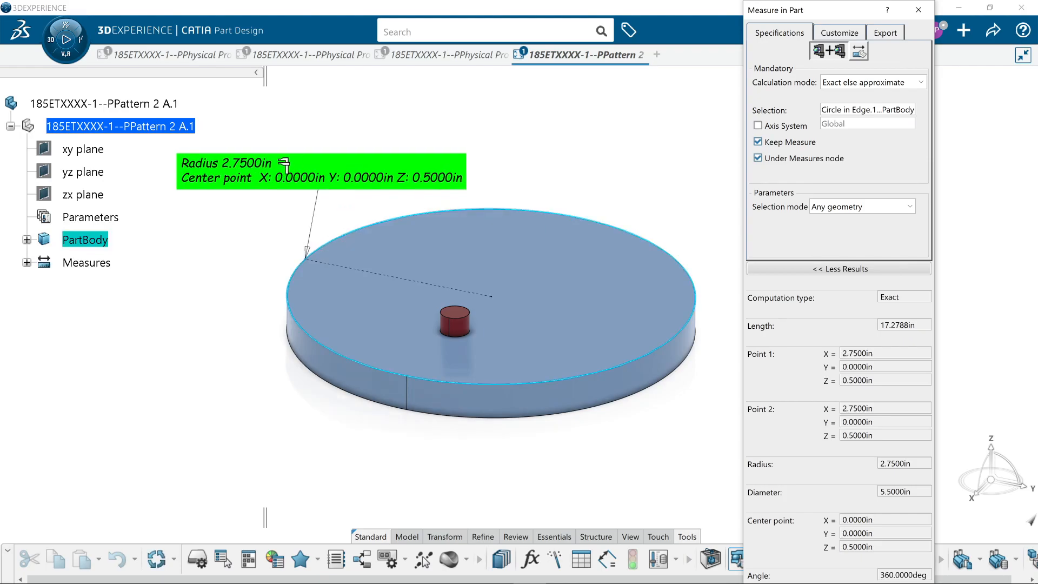
click(263, 219)
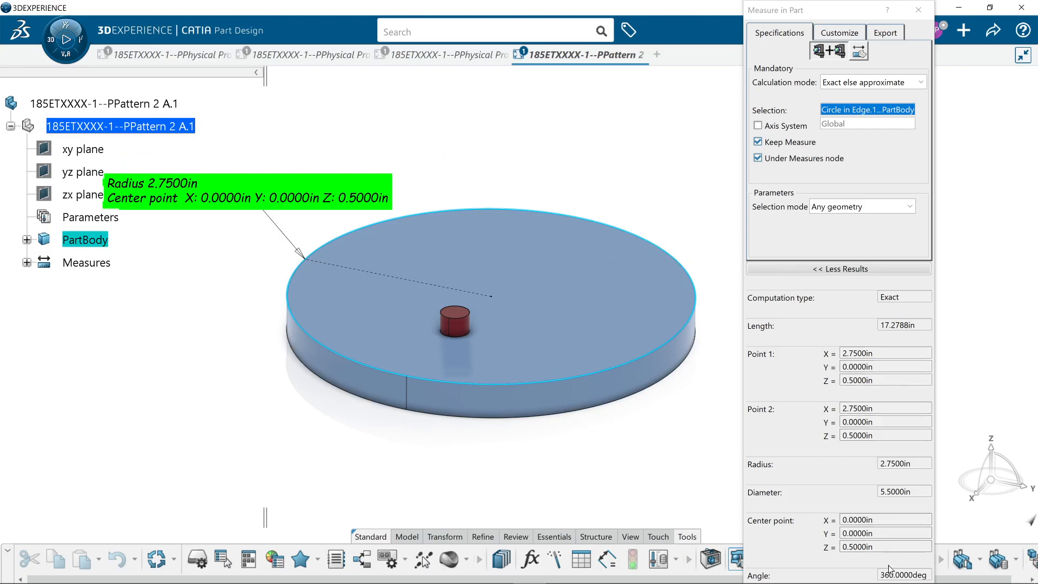
drag(812, 12, 826, 61)
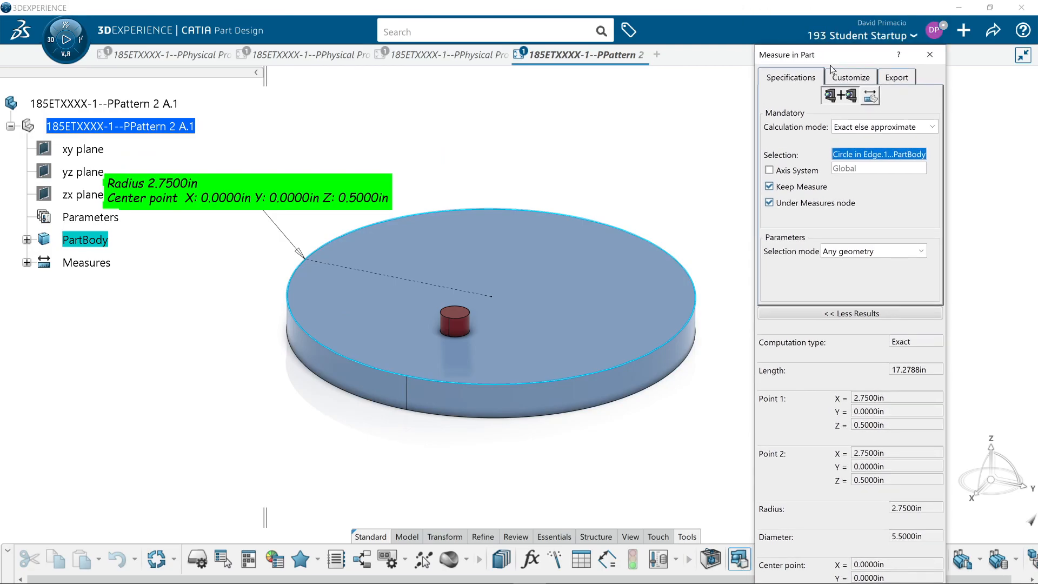
click(827, 319)
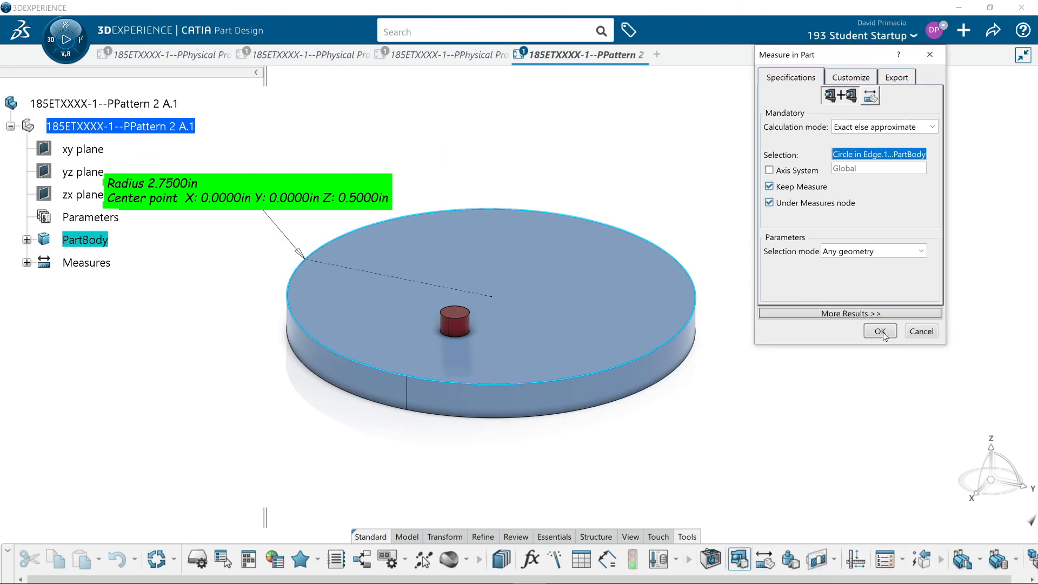
click(921, 332)
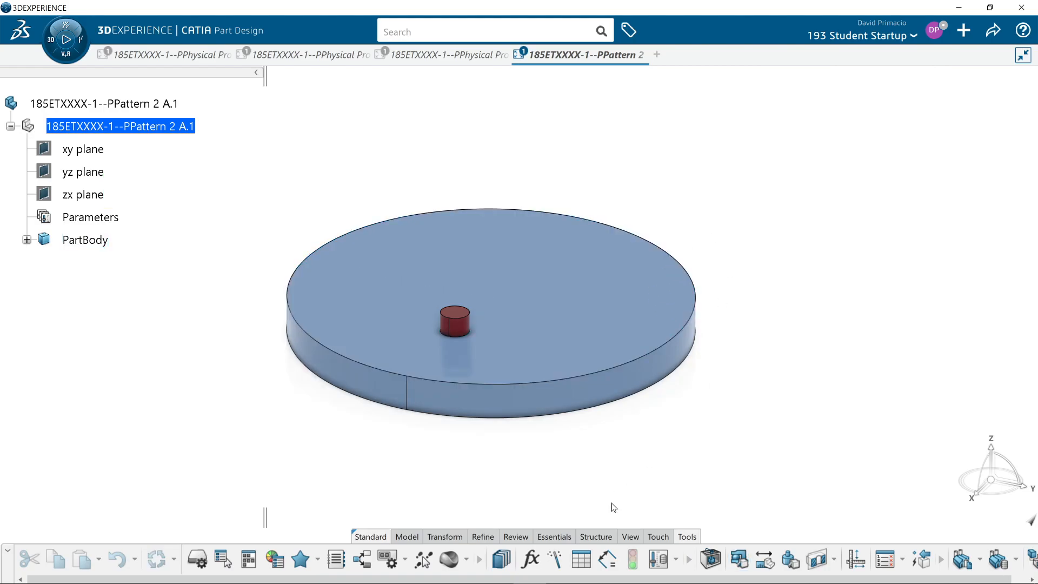
Open the unit settings of the Parameters and Measure preferences.
click(913, 37)
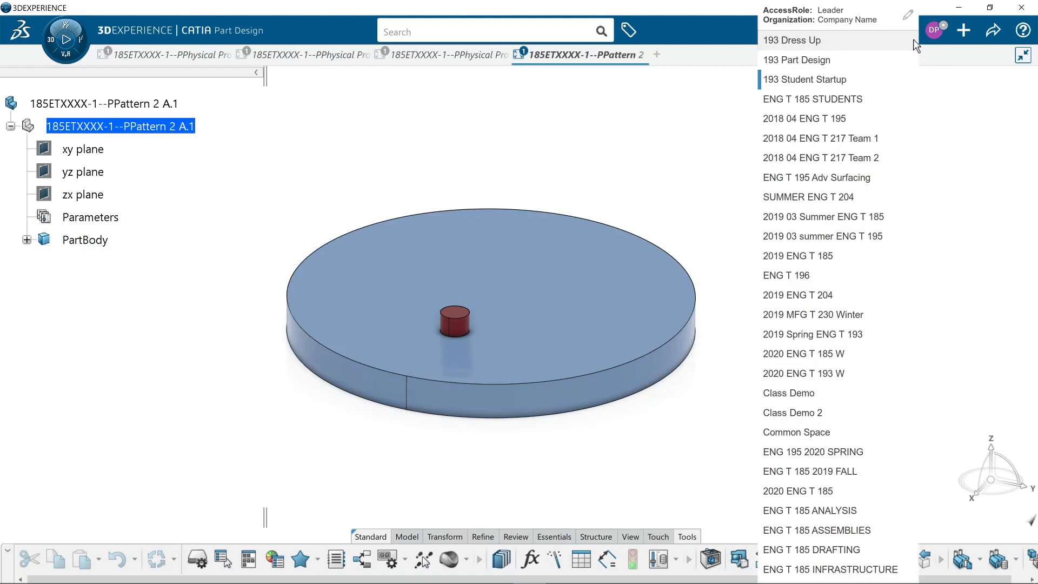
click(940, 34)
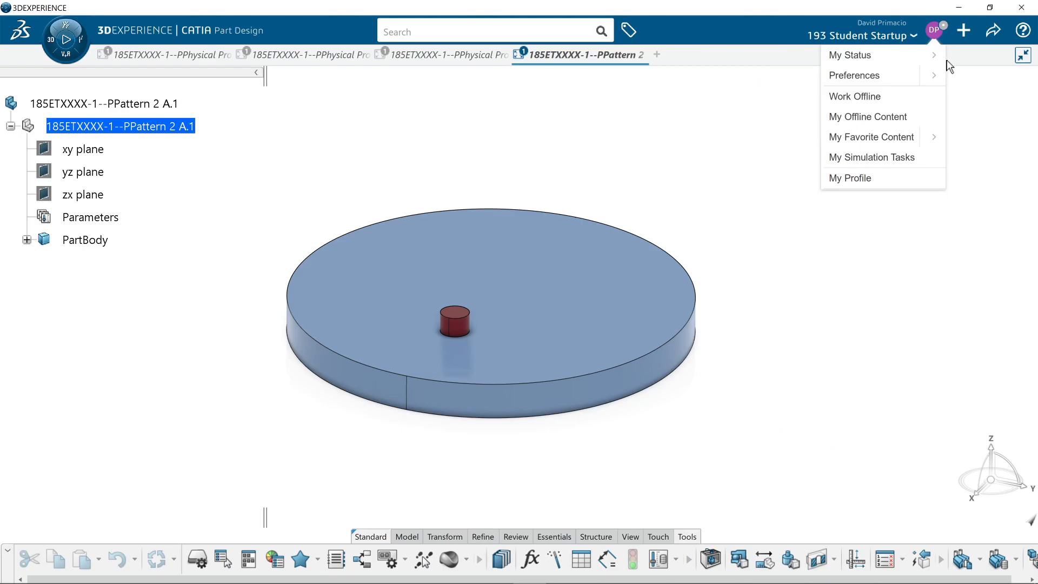
click(941, 74)
click(919, 72)
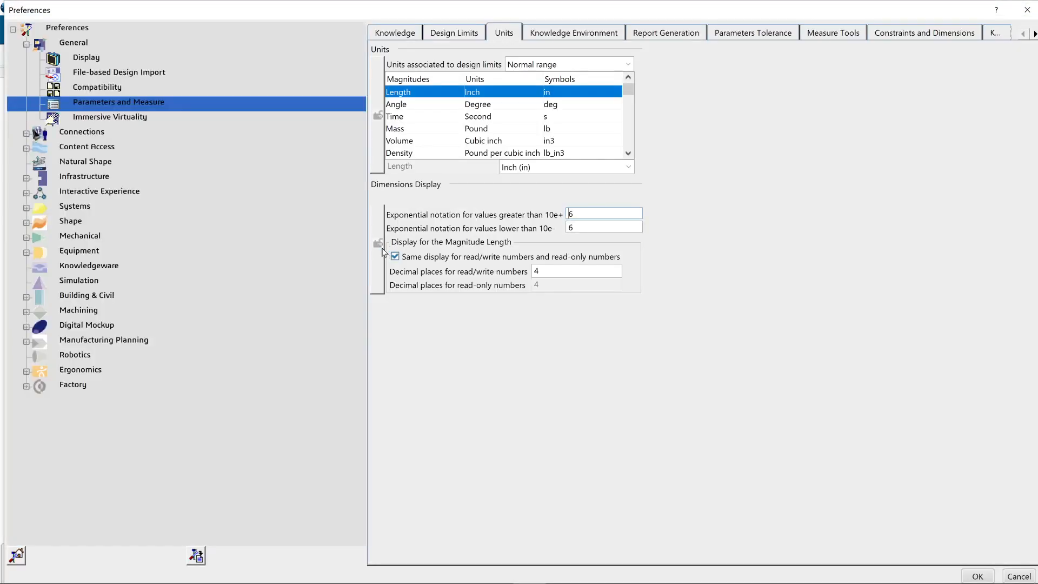
click(208, 240)
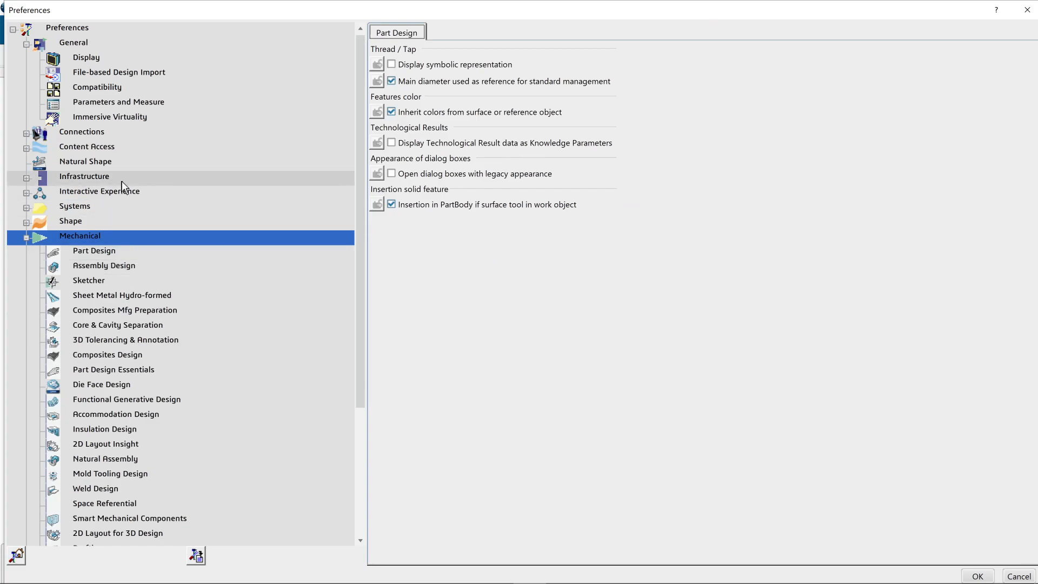
click(125, 102)
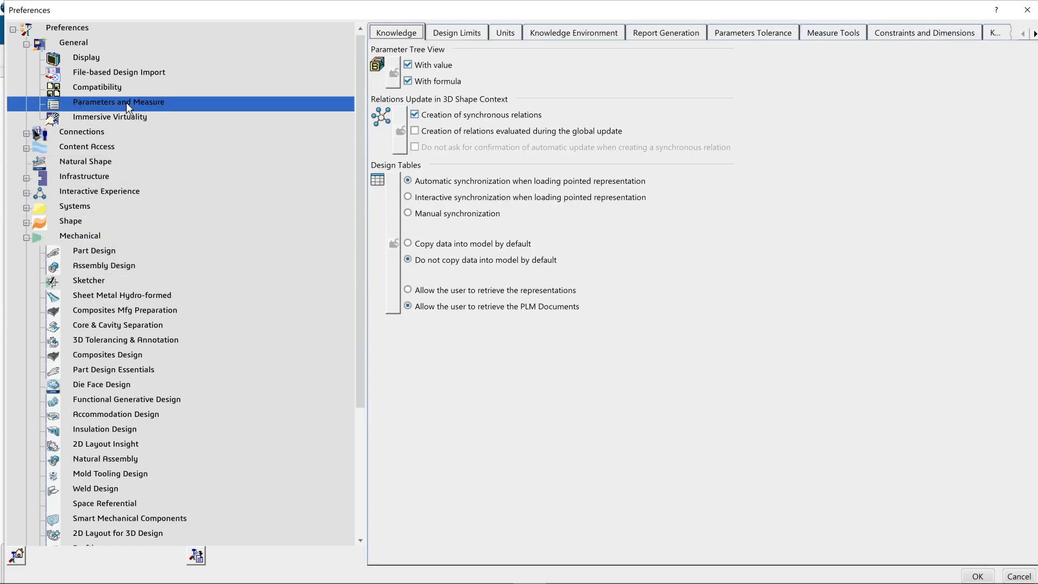
click(499, 32)
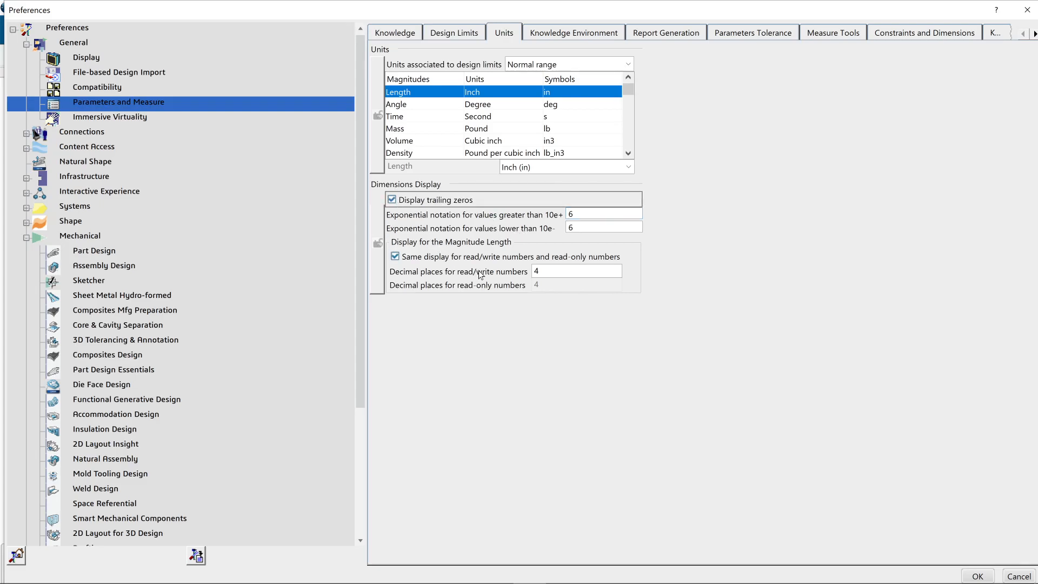
Select Inch (in) as the unit for the Length magnitude.
click(544, 168)
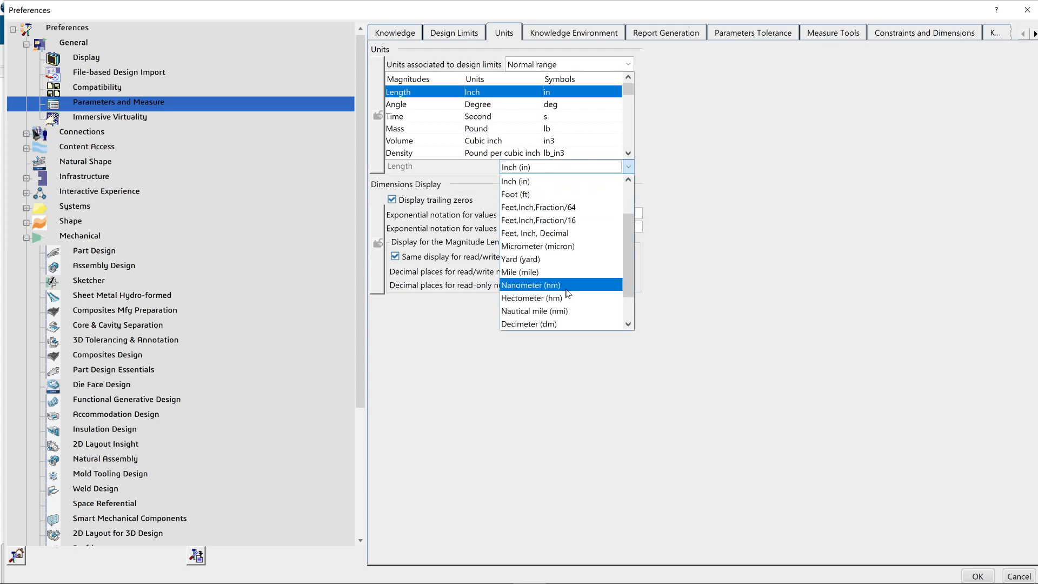
scroll(601, 244, up, 2)
click(570, 175)
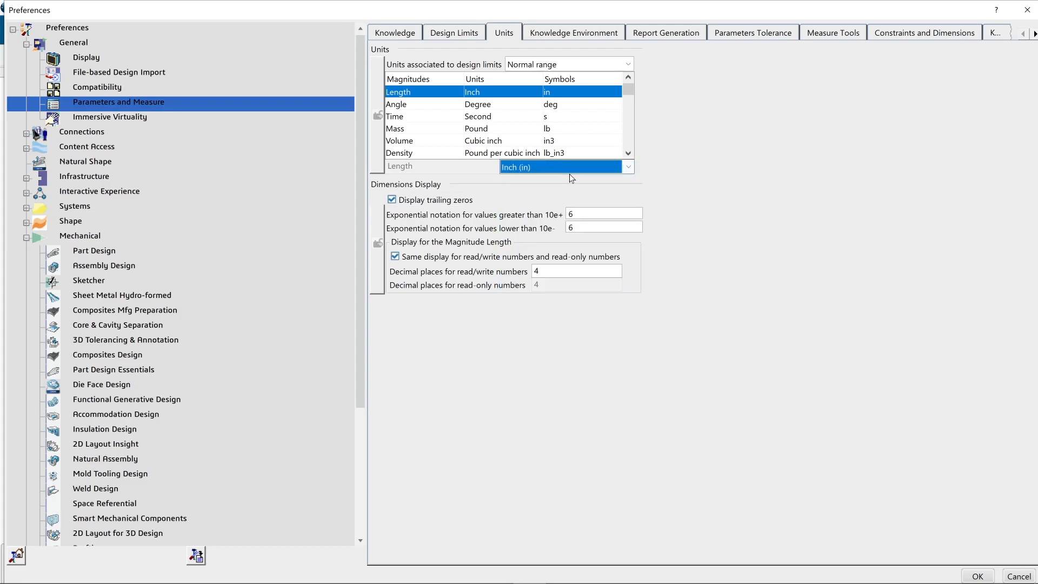
Set the Length magnitude's unit to Millimeter (mm) and apply the preferences.
click(551, 167)
scroll(548, 196, up, 2)
click(530, 193)
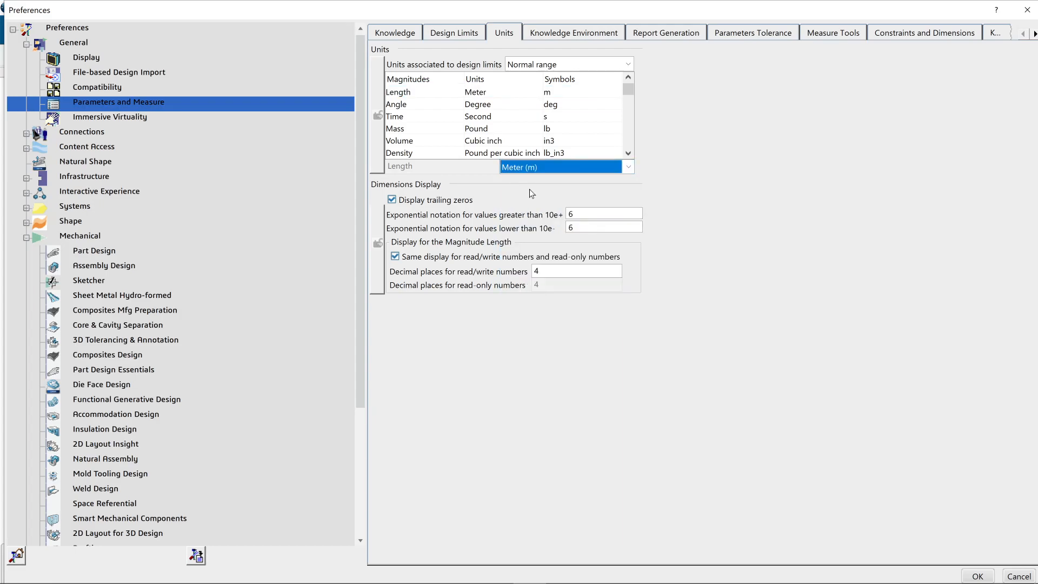
click(530, 169)
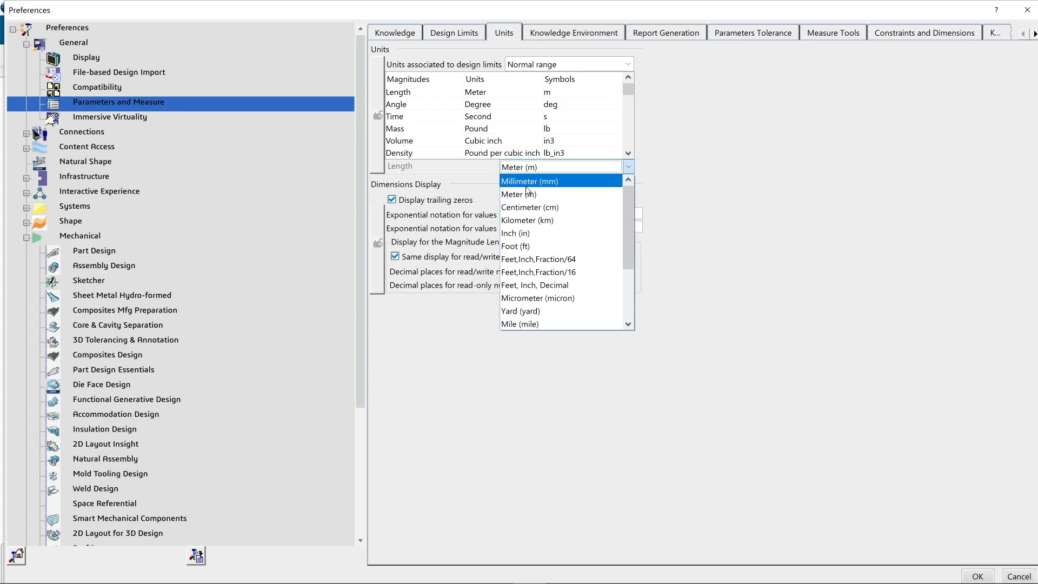
click(529, 178)
click(978, 573)
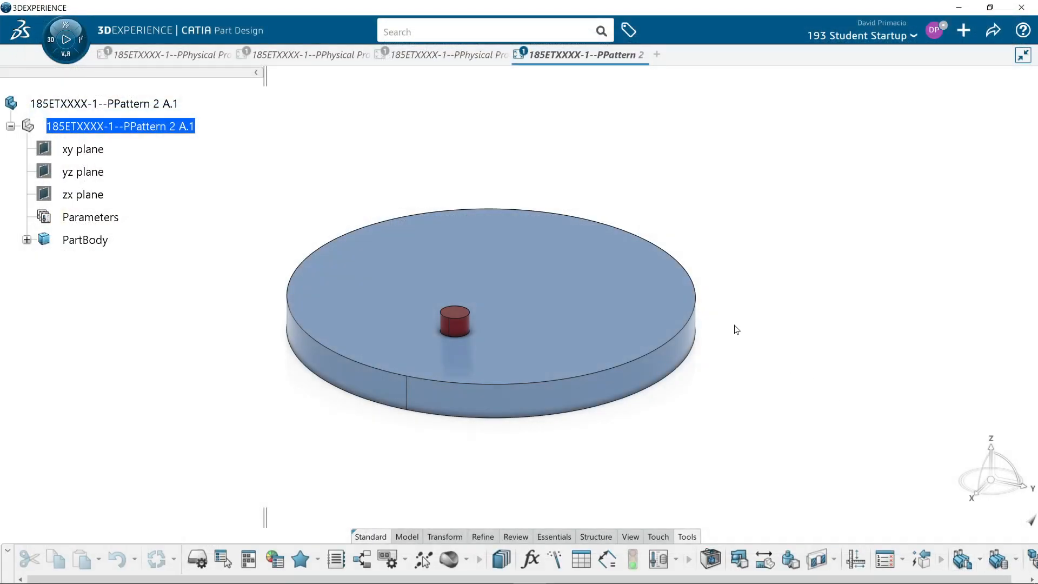
Measure the circular edge of the disc's upper face with Measure in Part in Edge only mode, placing the label above the disc.
click(741, 561)
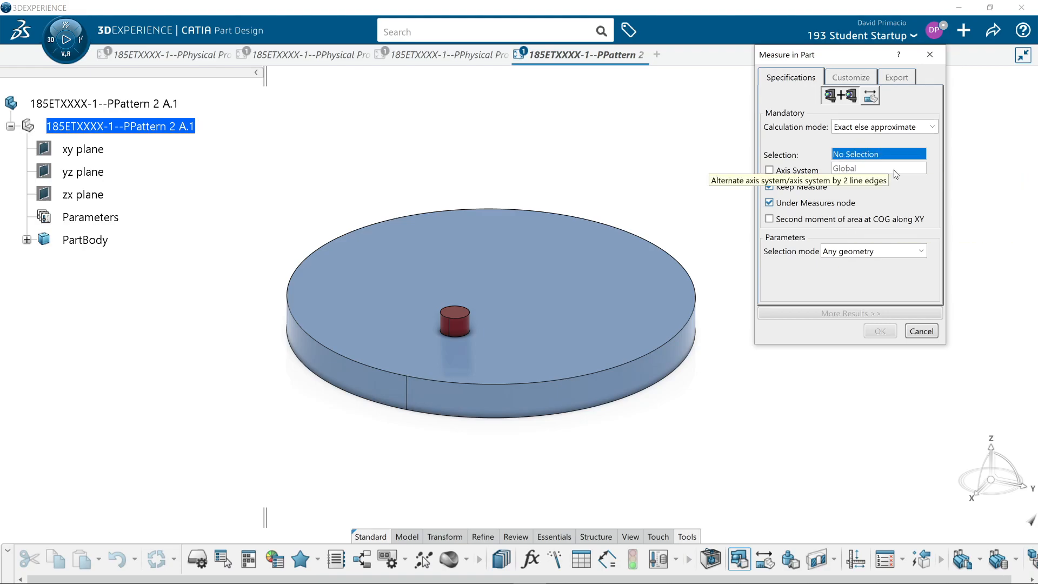
click(894, 251)
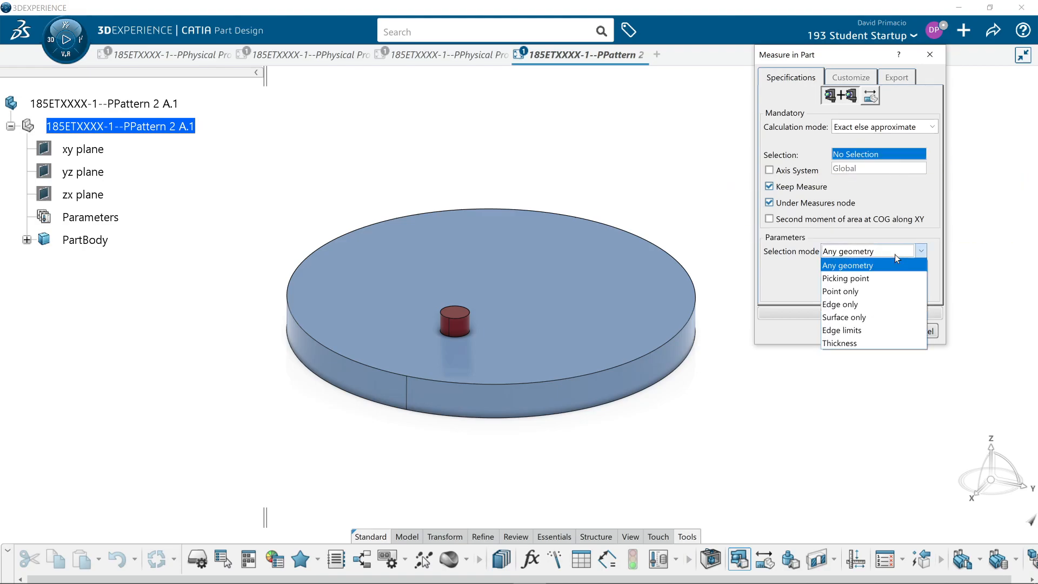
click(843, 303)
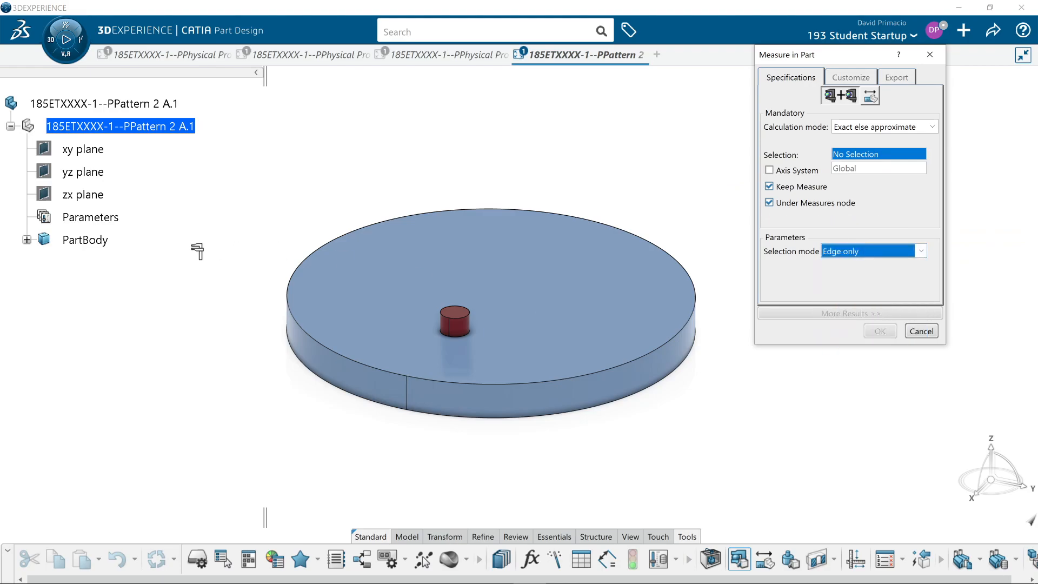
click(312, 254)
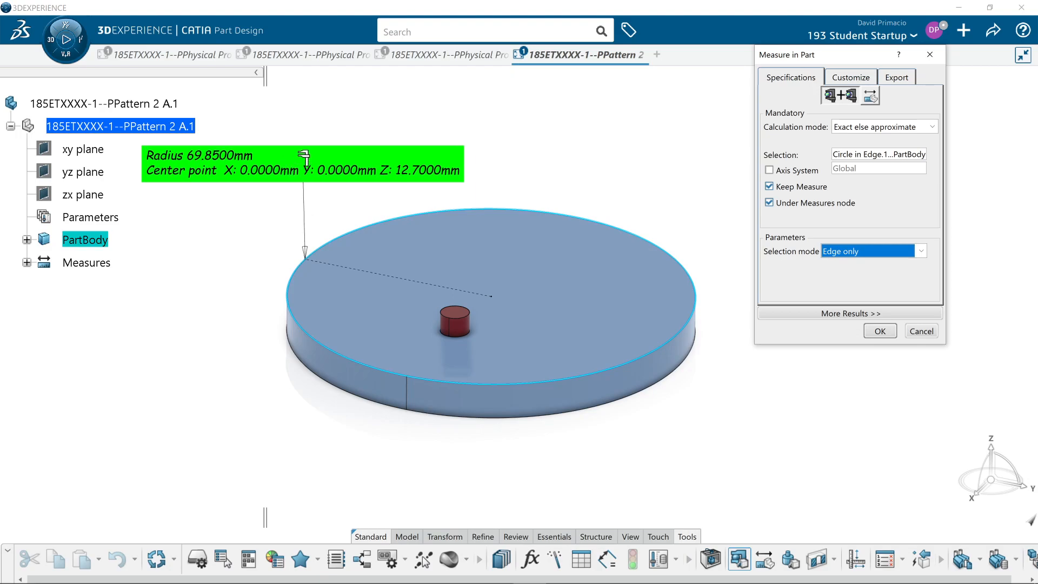
click(312, 141)
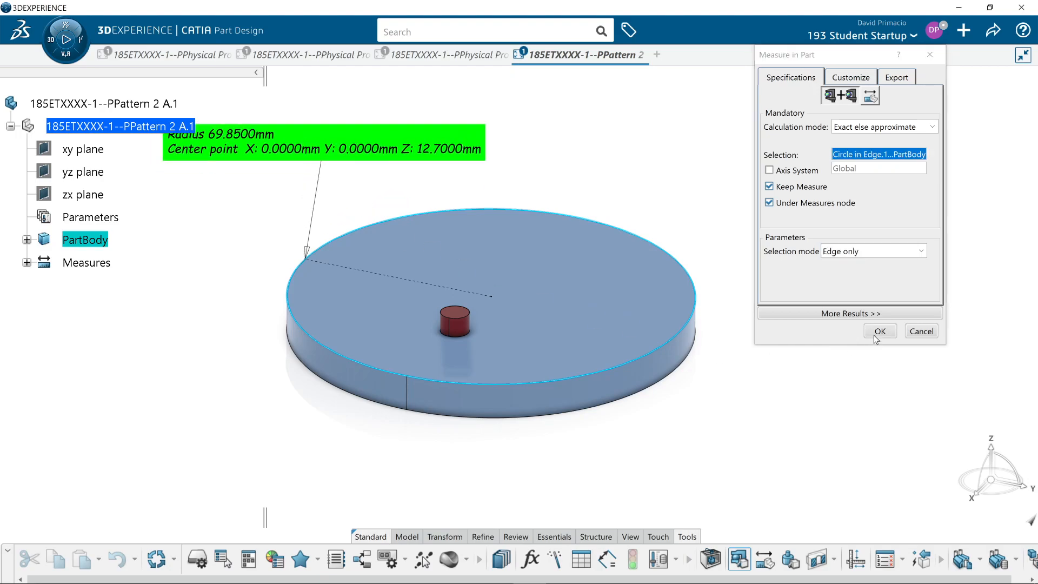
Compare the measure with the Word document, customize its 3D label to show only Diameter, and keep the measure.
key(alt+Tab)
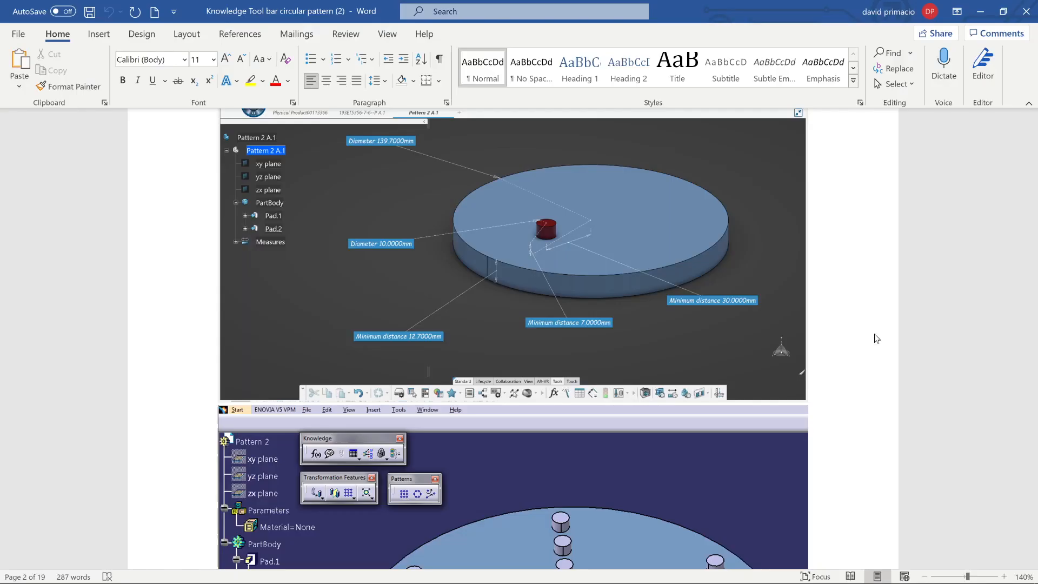
key(alt+Tab)
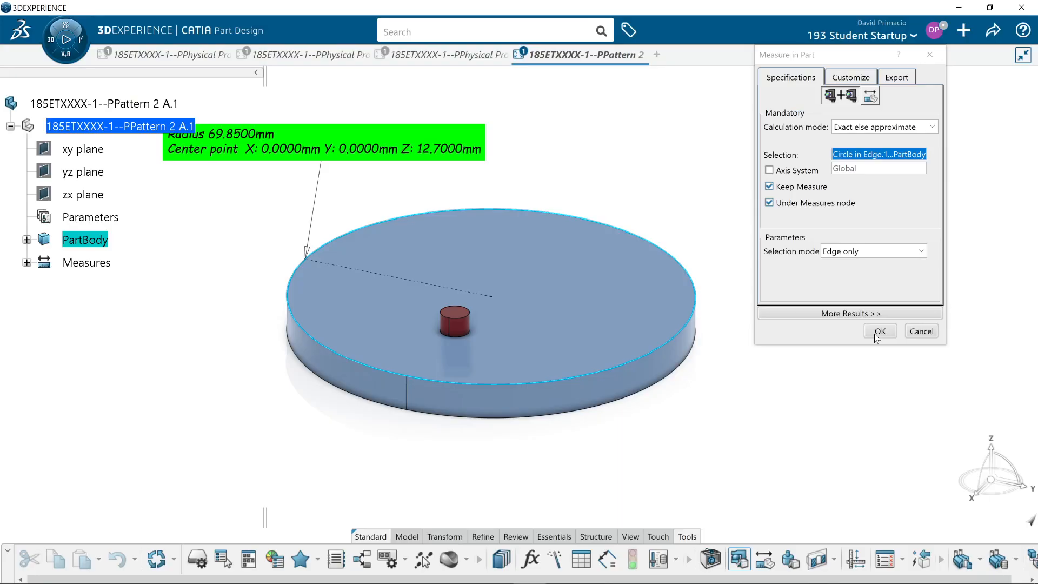
click(843, 79)
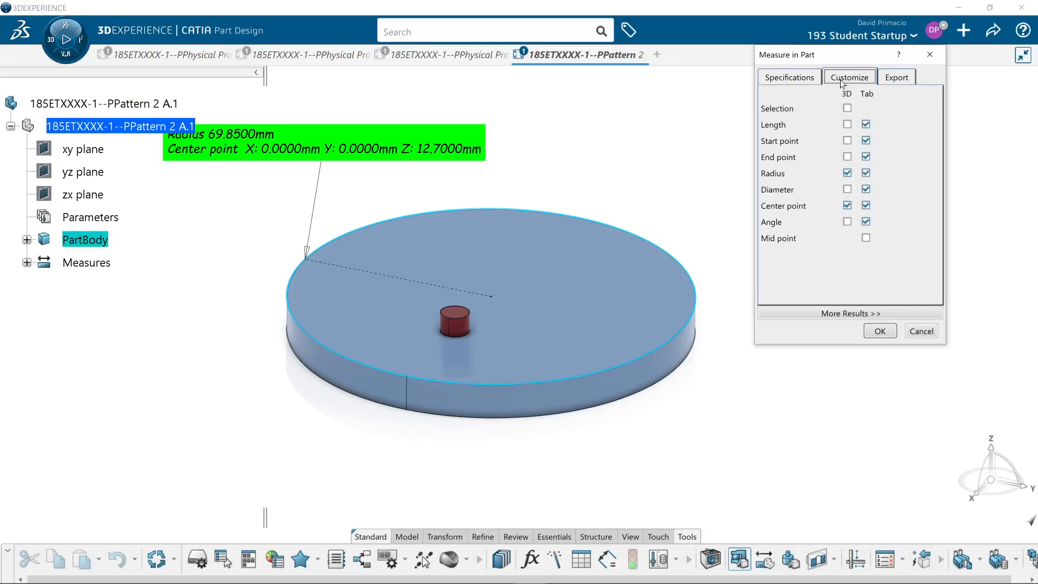
click(846, 173)
click(847, 189)
click(847, 206)
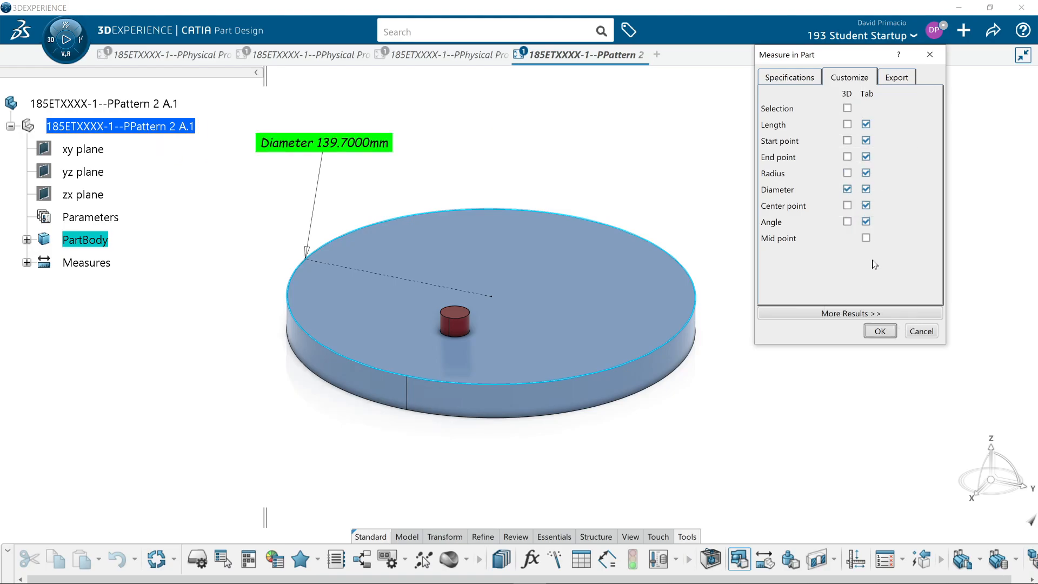
click(881, 330)
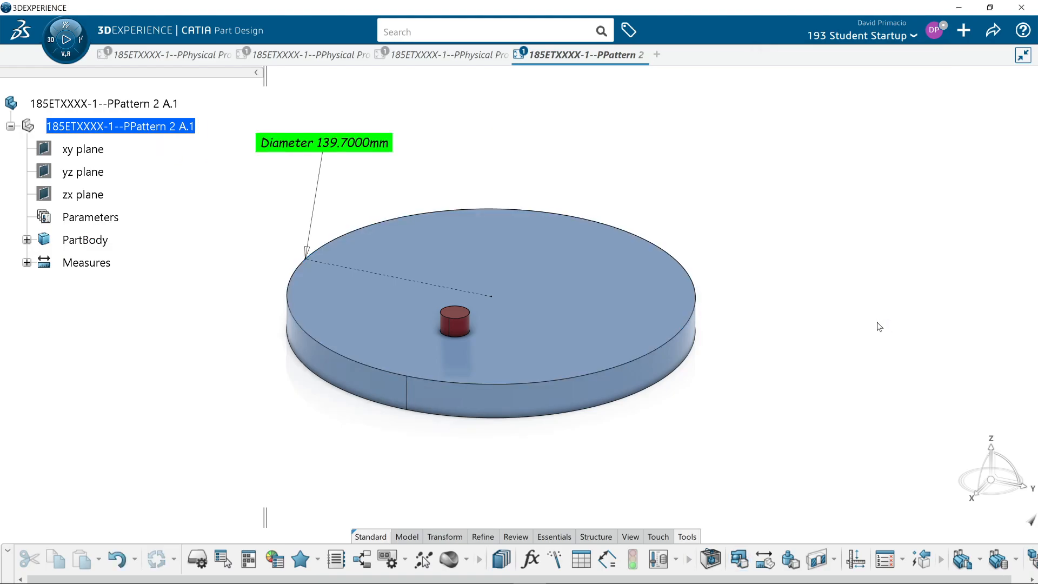
Switch to the Word document and review the reference dimensions, the finished circular pattern image and the Formula instruction.
key(alt+Tab)
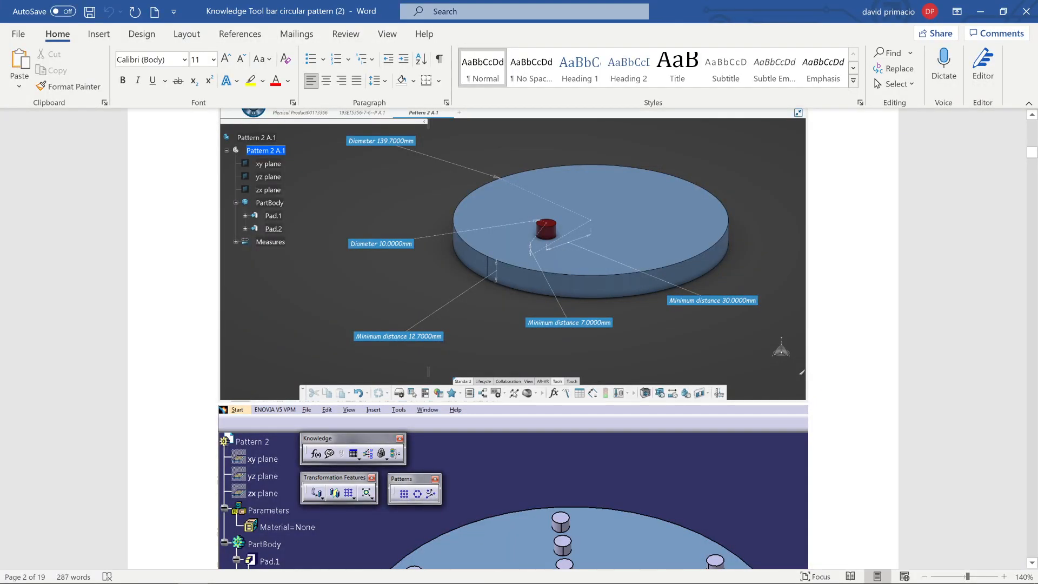
key(alt+Tab)
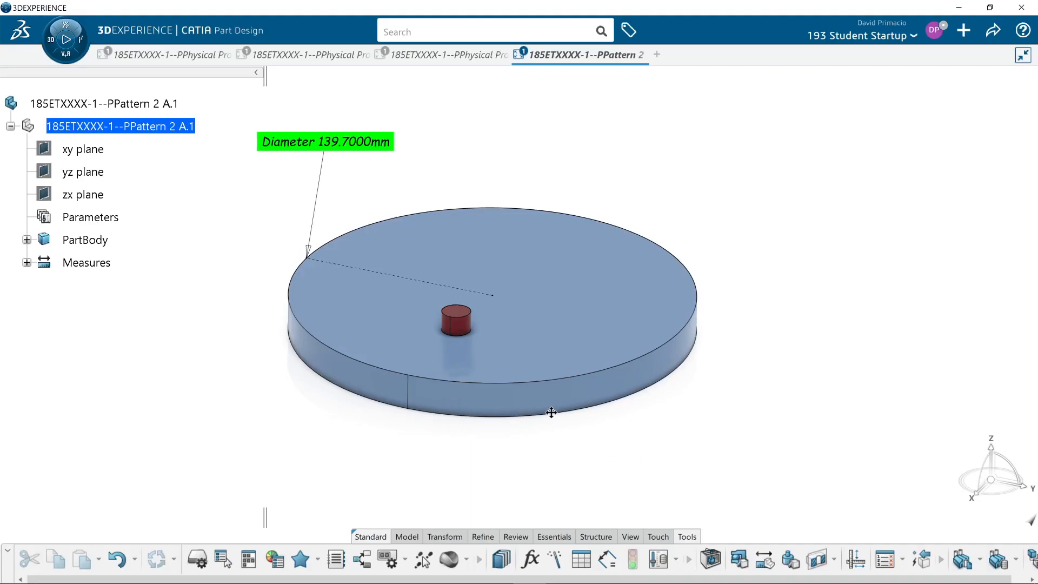
key(alt+Tab)
scroll(485, 365, down, 6)
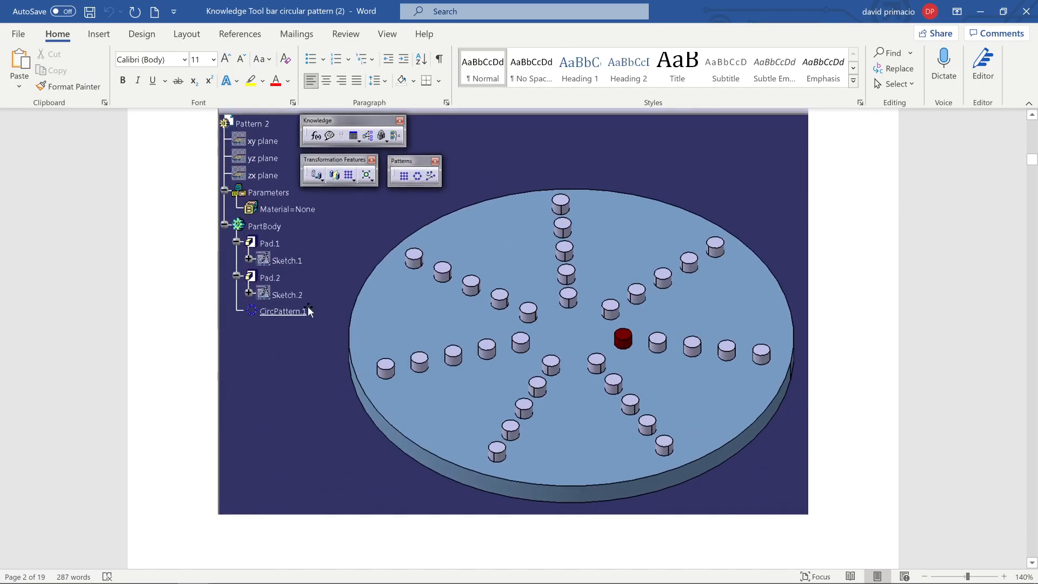
scroll(310, 307, up, 4)
scroll(313, 306, down, 2)
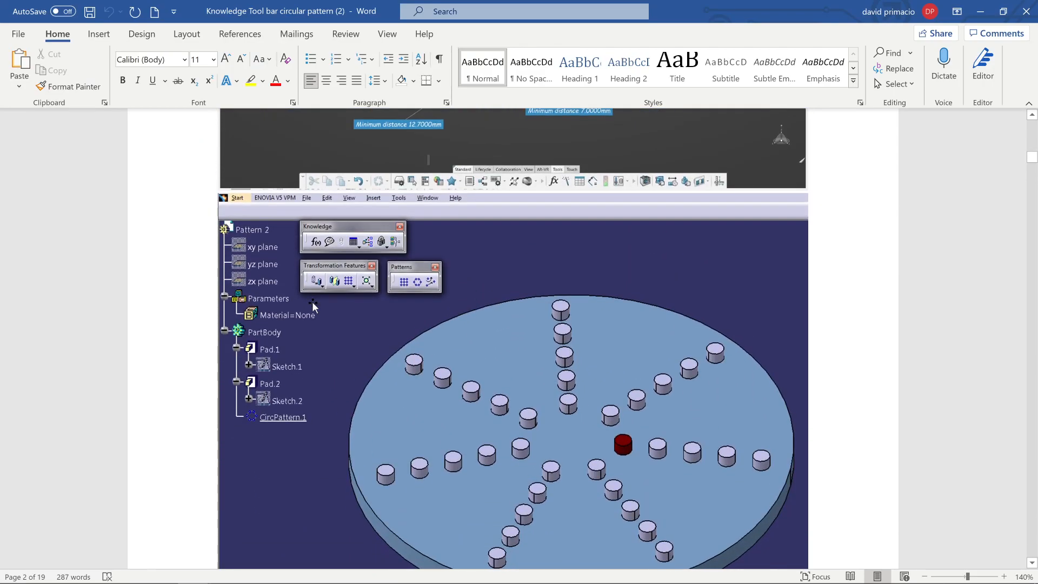
scroll(312, 299, down, 15)
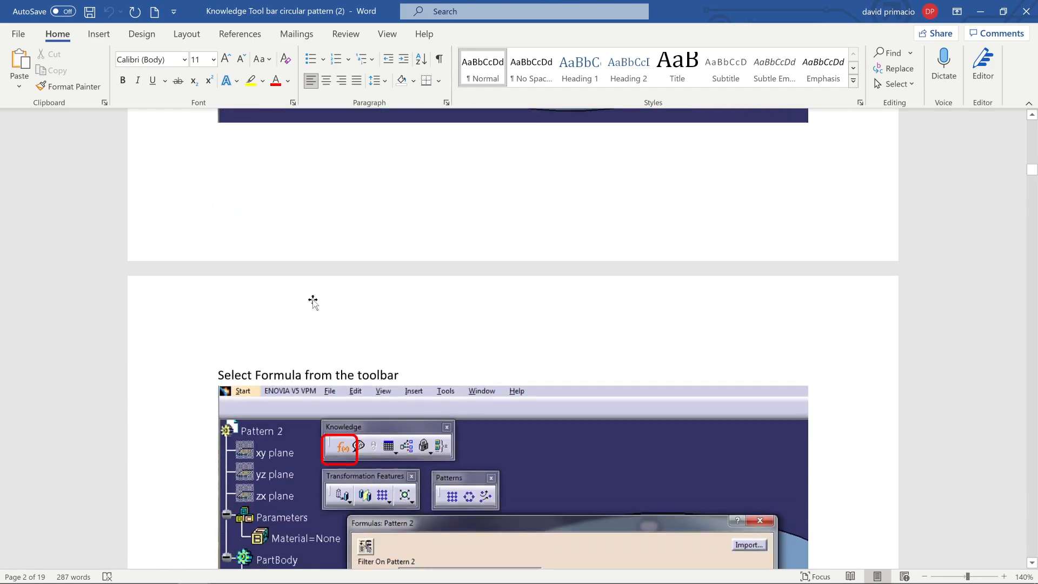
scroll(313, 297, down, 1)
scroll(312, 297, up, 10)
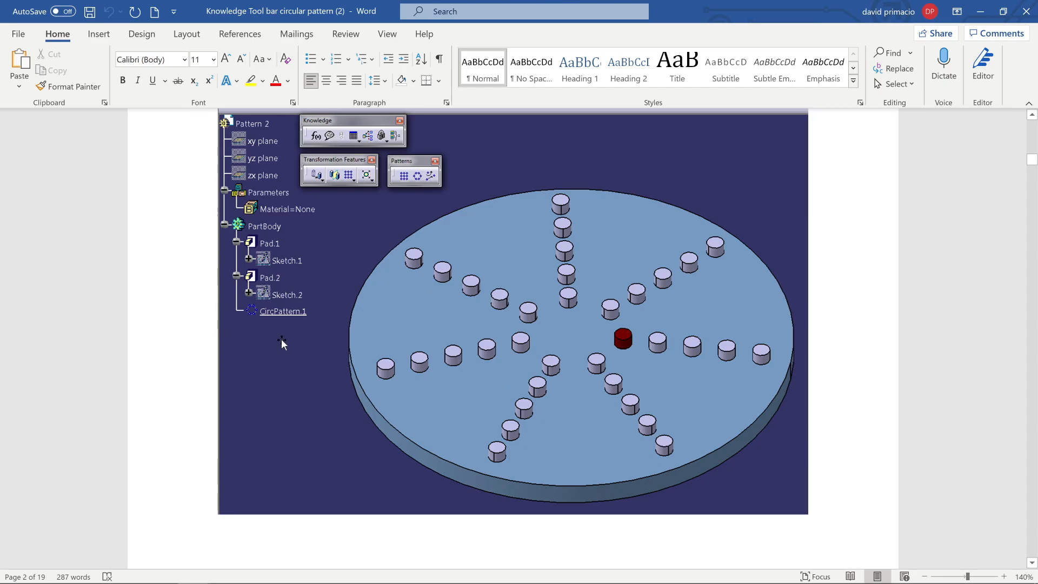
Switch back to 3DEXPERIENCE and start a Circular Pattern with Pad.2 from PartBody as the object to pattern.
key(alt+Tab)
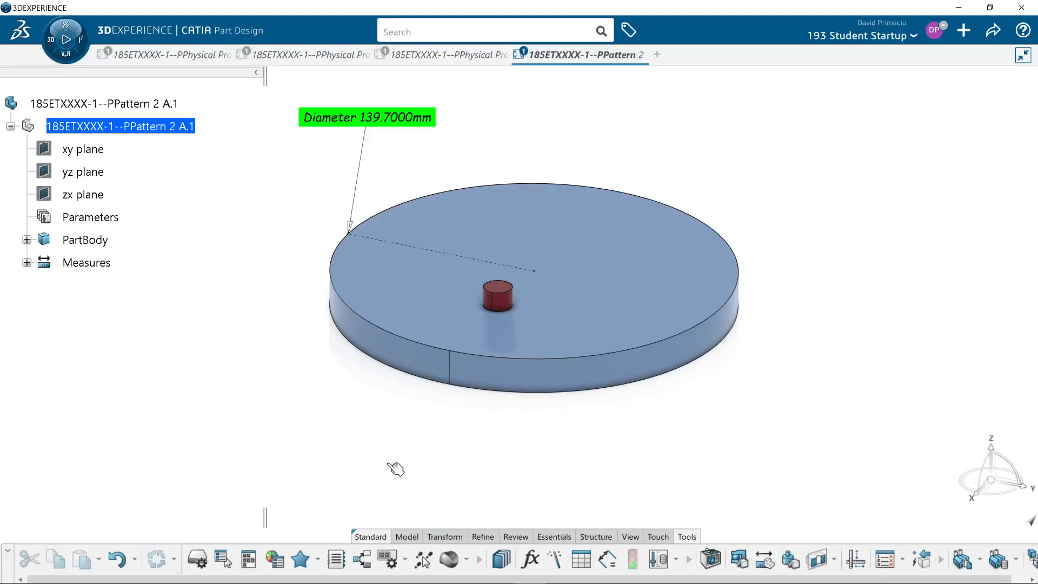
click(26, 239)
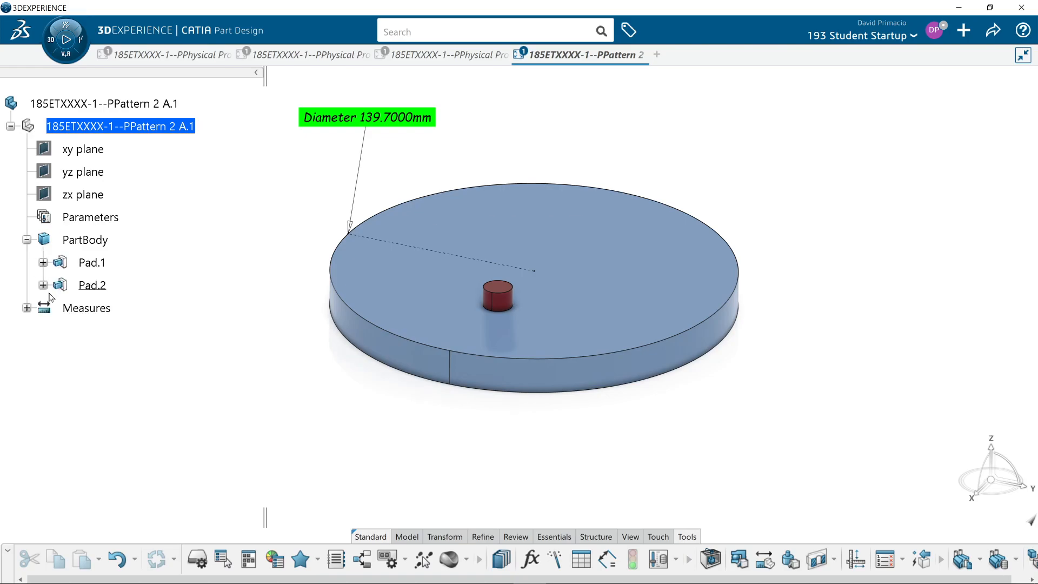
click(93, 285)
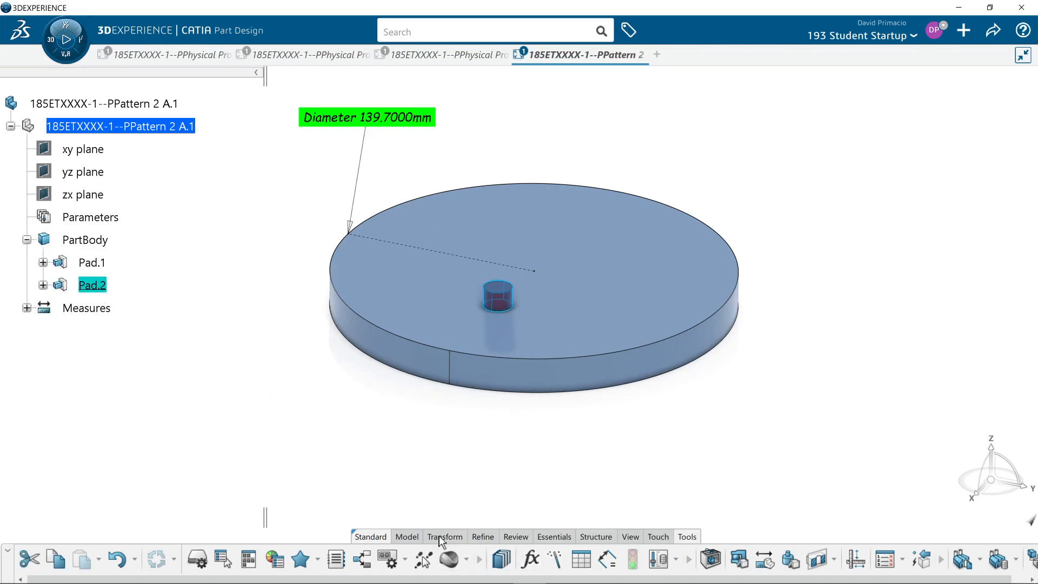
click(439, 537)
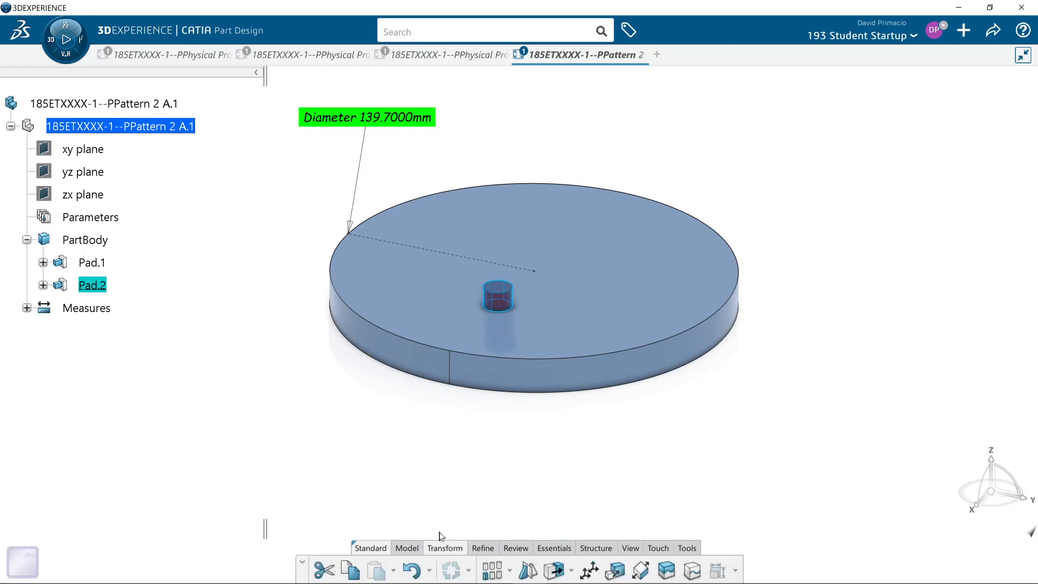
click(510, 571)
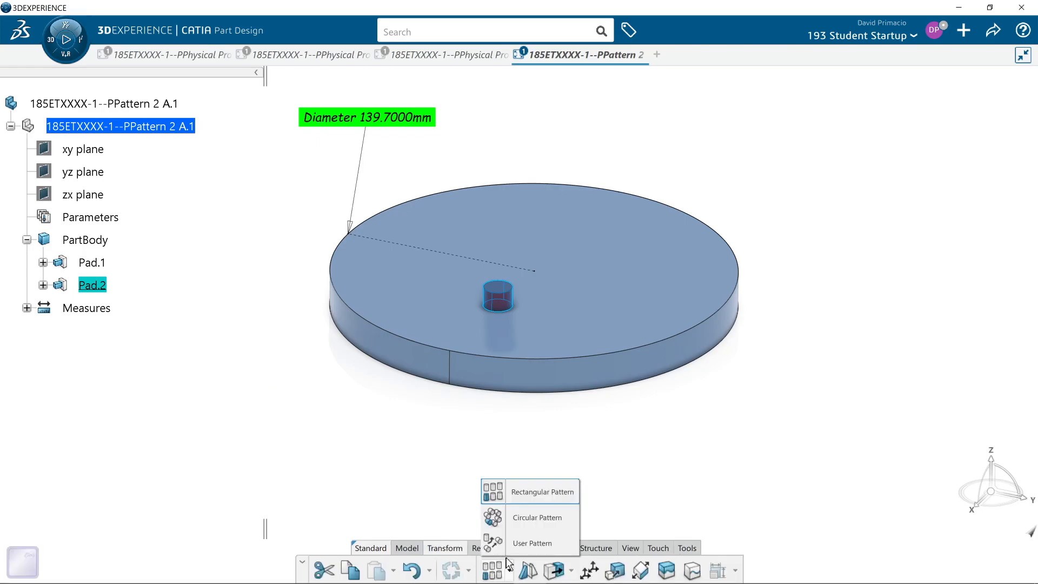
click(504, 516)
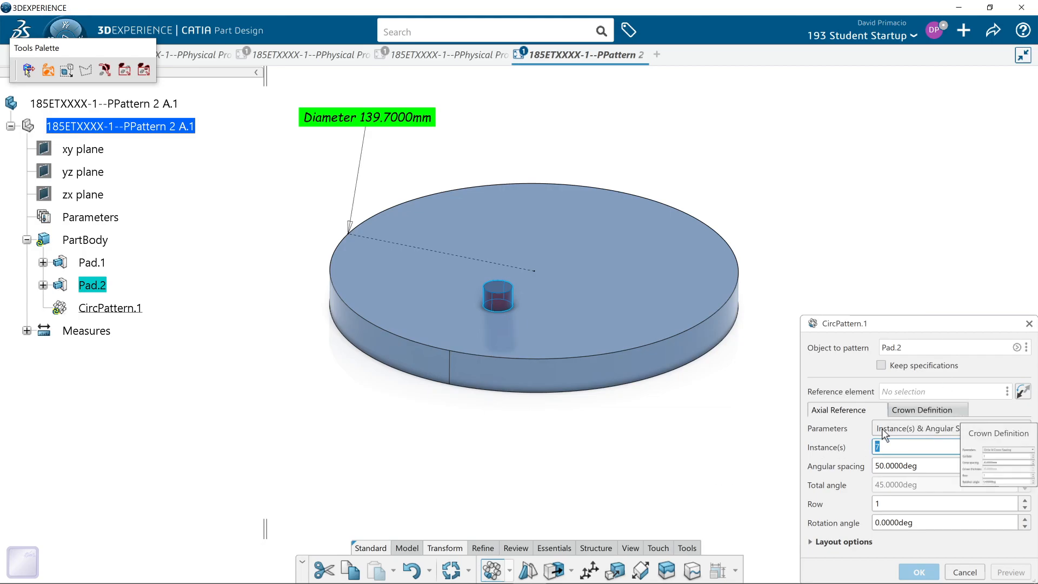
middle_drag(746, 442, 715, 450)
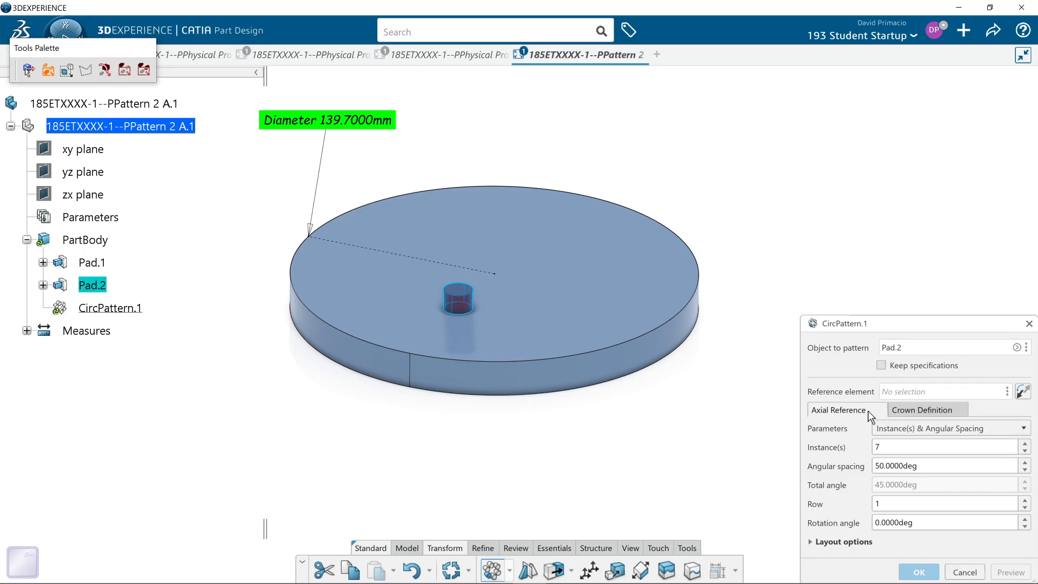
Set the axial parameters to Complete Crown, use the disc's cylindrical side face as reference element, and preview the pattern.
click(899, 431)
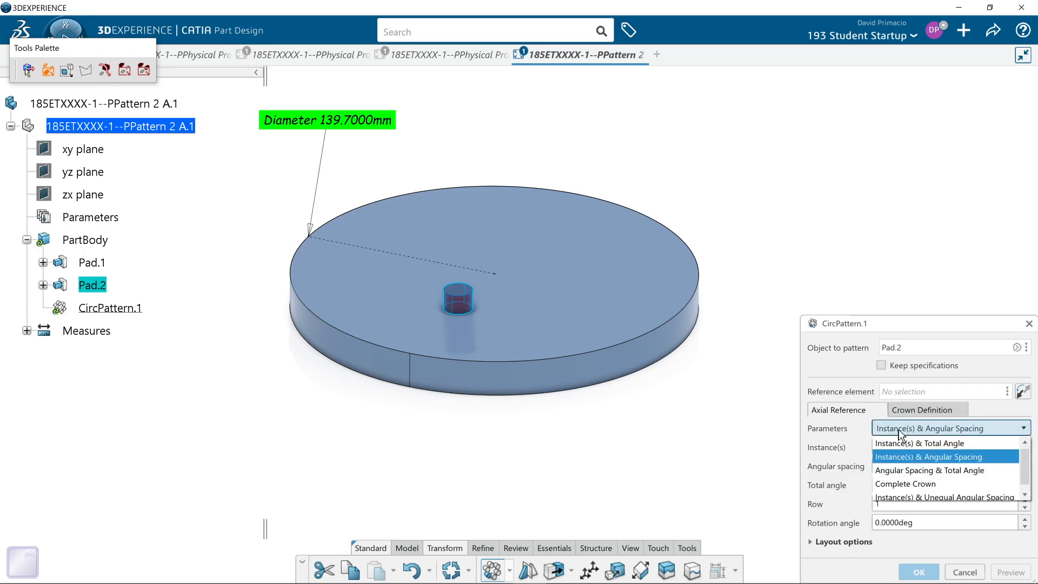
click(915, 479)
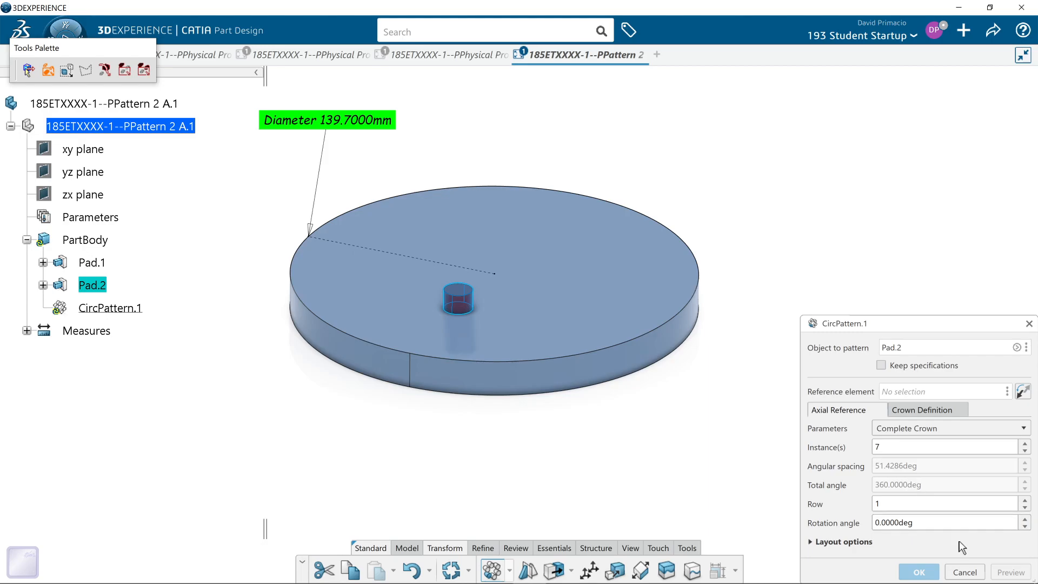
drag(878, 326, 850, 207)
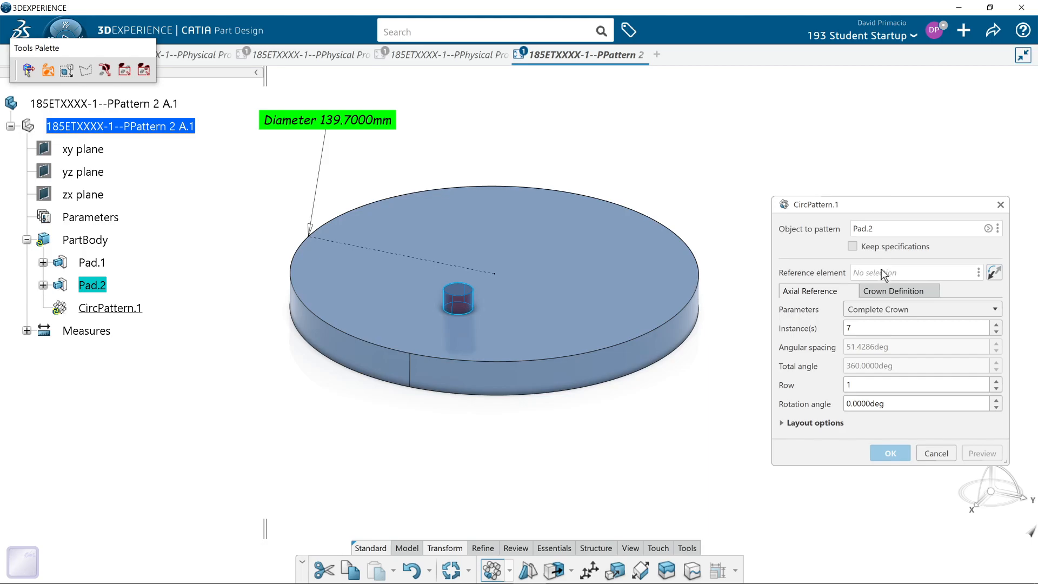
click(673, 344)
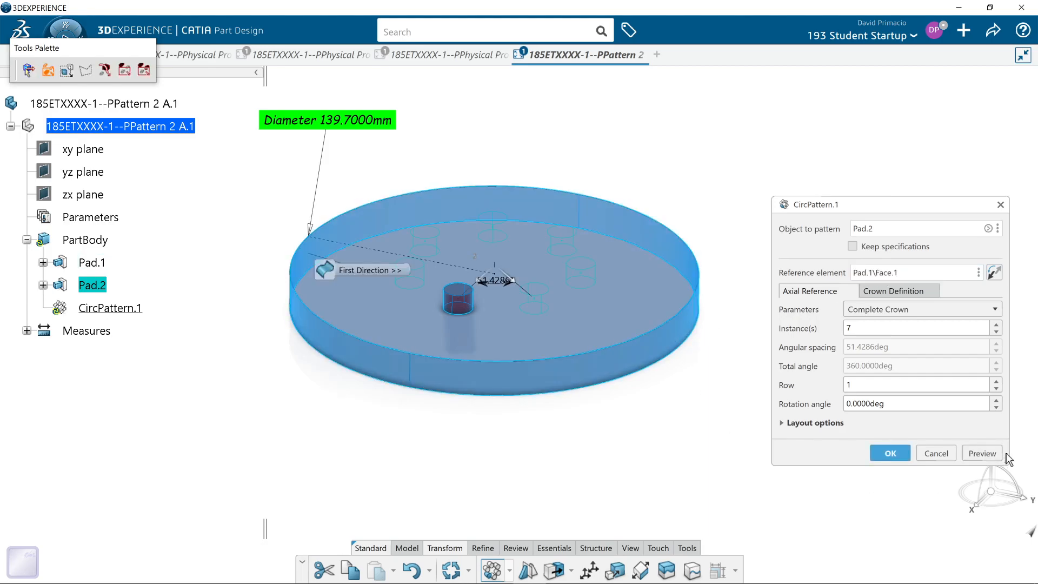
click(997, 454)
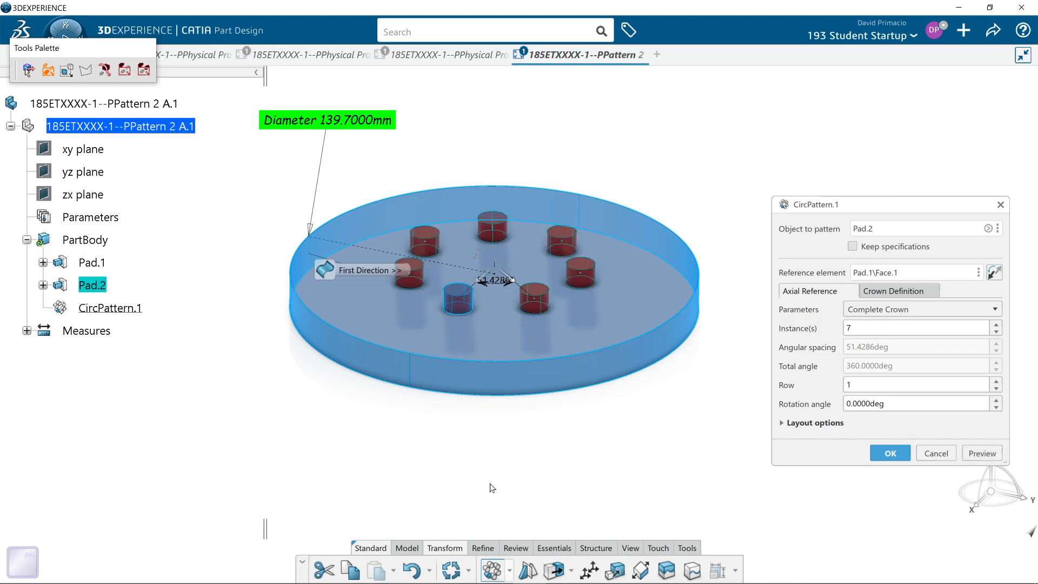
Set the number of circles in the Crown Definition to 2 and preview the circular pattern.
middle_drag(491, 520, 485, 542)
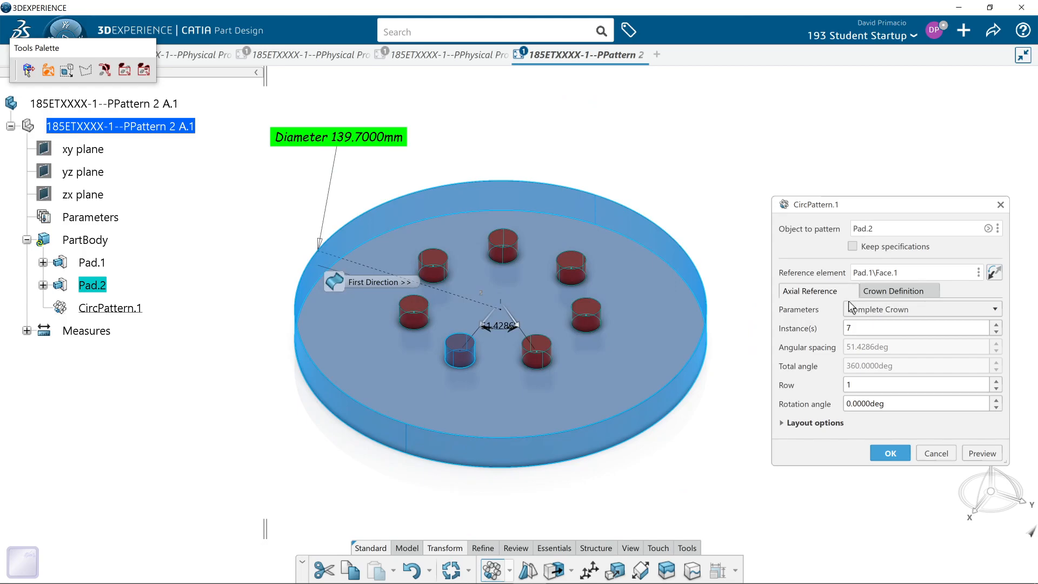
click(873, 289)
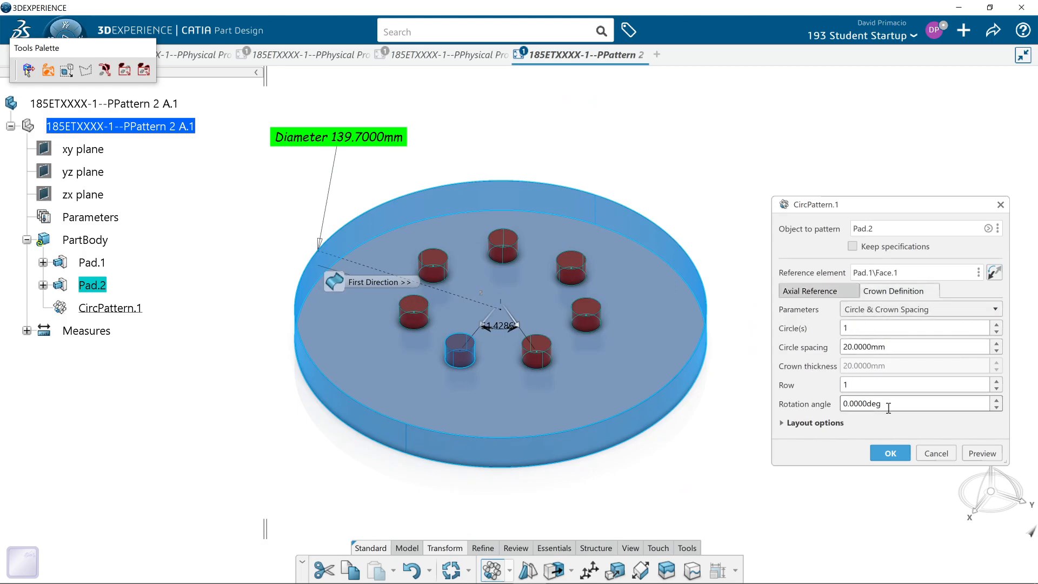
click(996, 323)
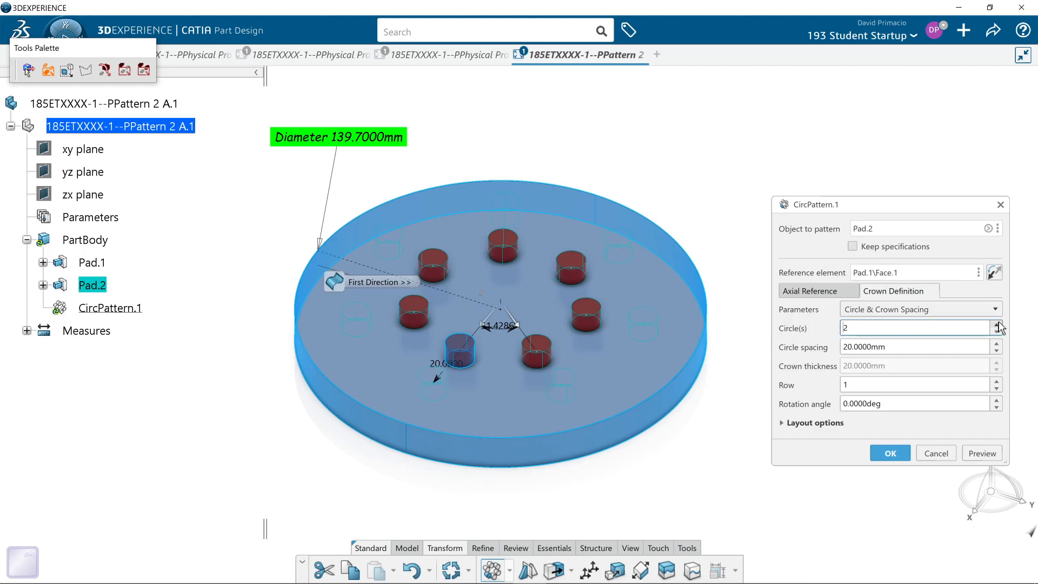
click(982, 453)
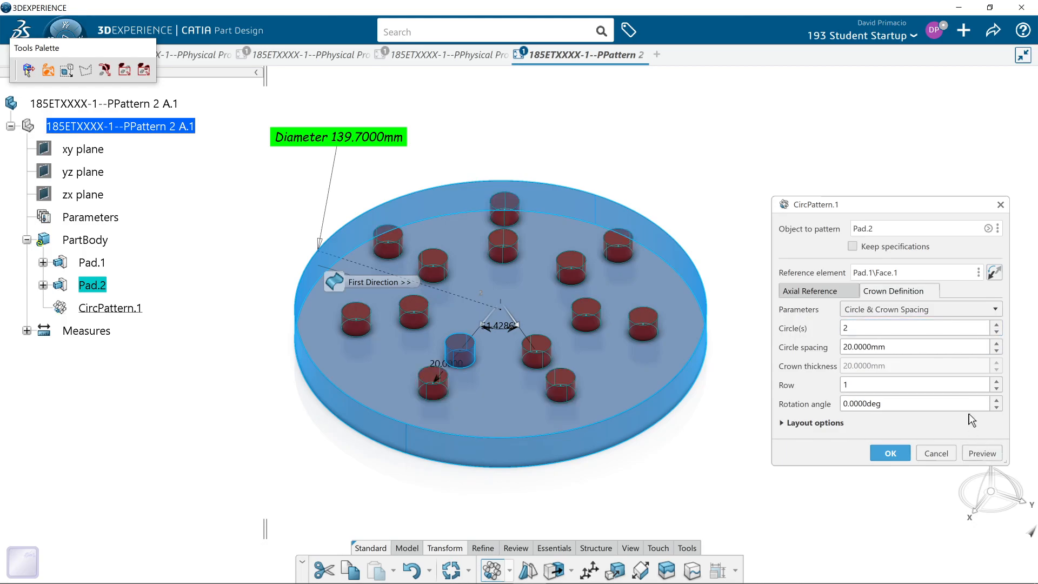
Set the number of circles in the Crown Definition to 6, preview the pattern and complete the circular pattern.
click(996, 324)
click(997, 324)
click(996, 323)
click(996, 324)
click(980, 454)
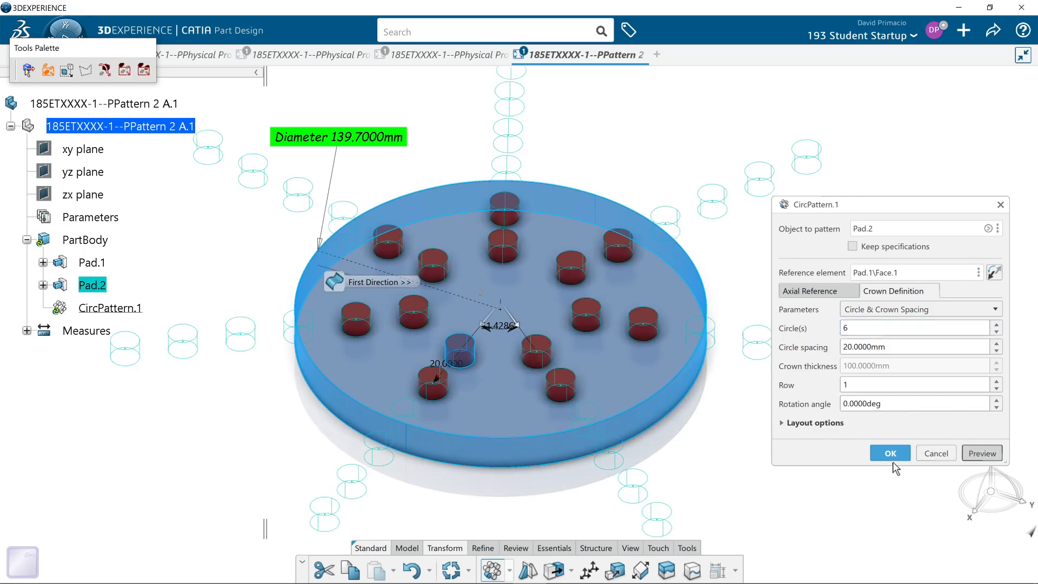
click(890, 453)
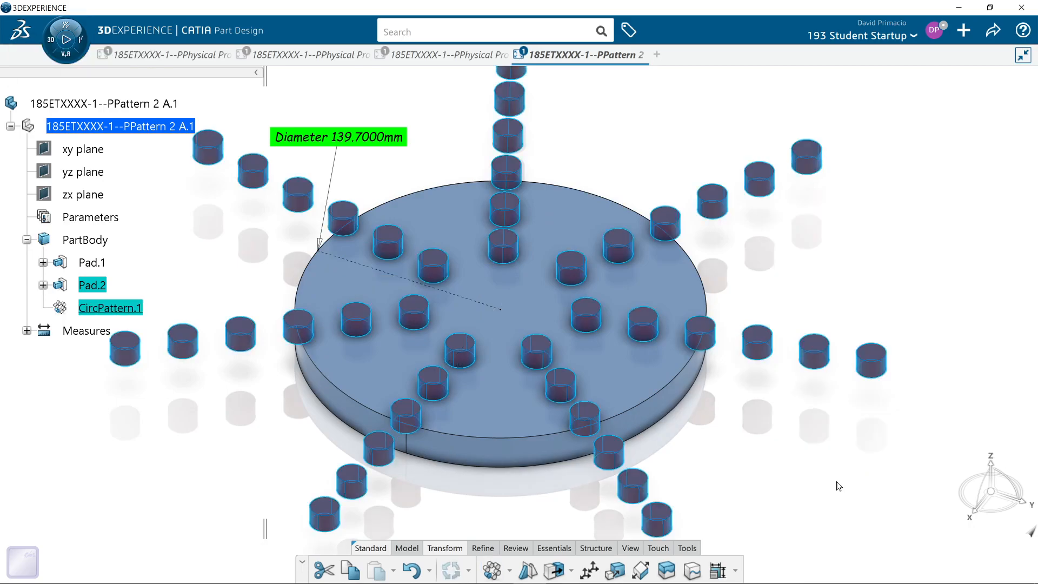
middle_drag(476, 484, 505, 465)
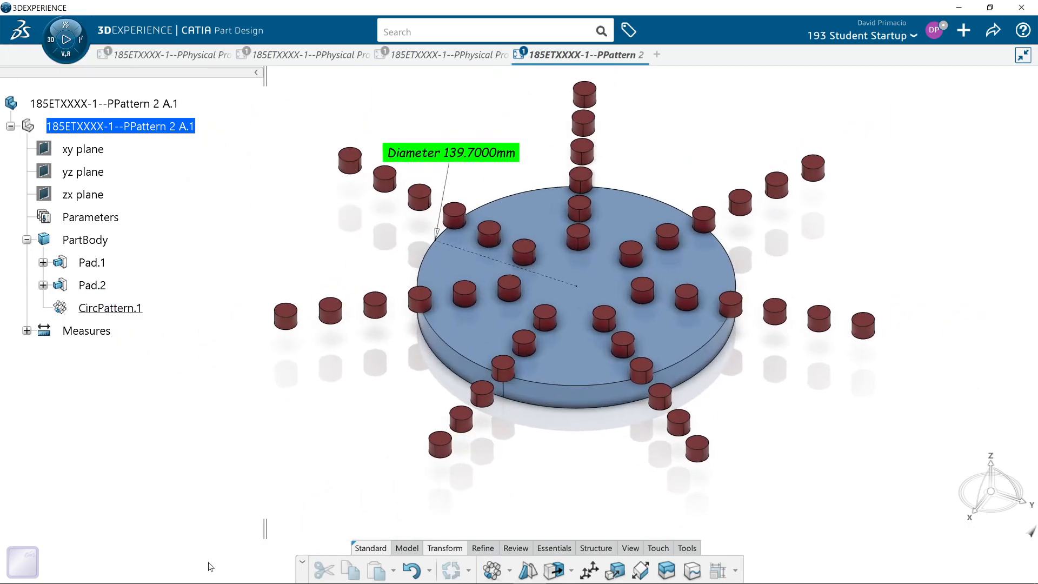
Open Pad.1's Sketch.1 for editing and view it normal to the sketch plane with the whole disc circle visible.
click(43, 263)
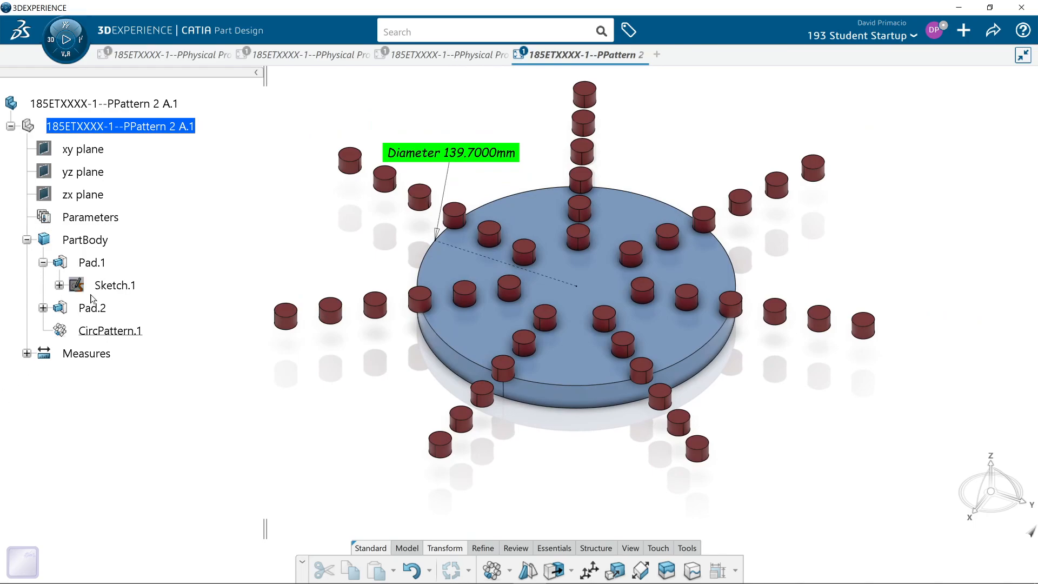
click(116, 285)
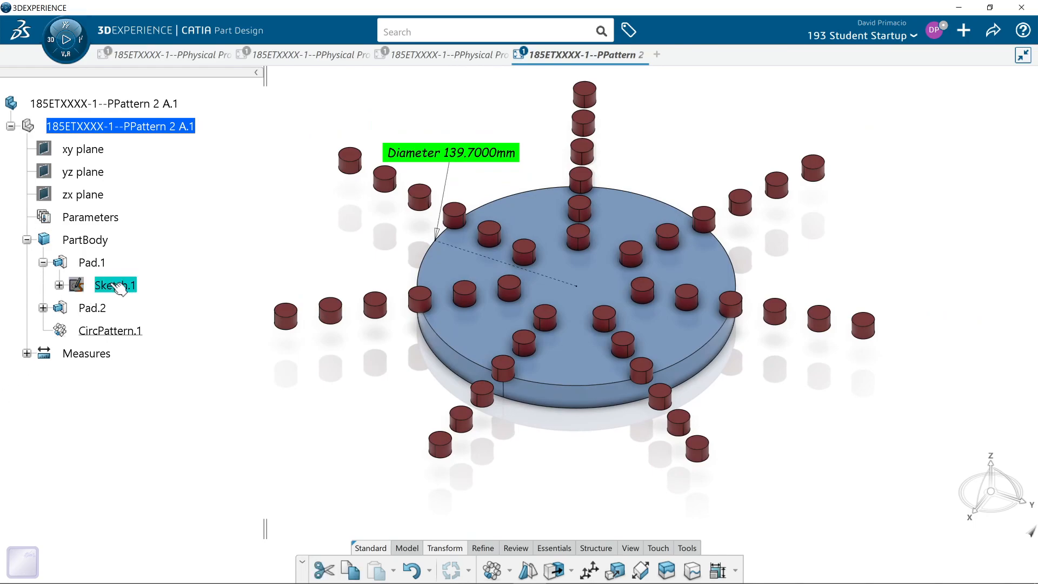
double_click(110, 284)
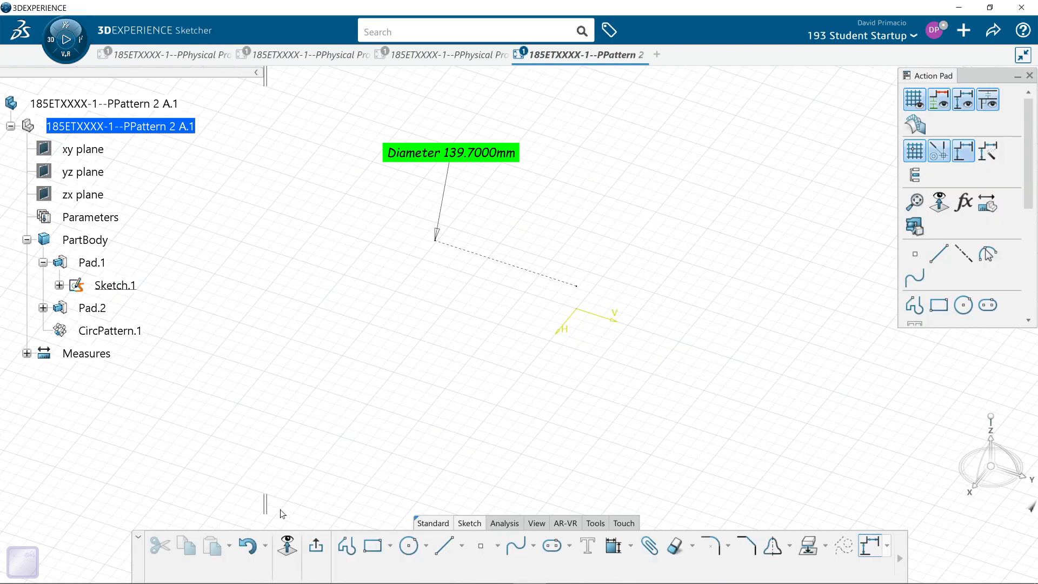
click(287, 545)
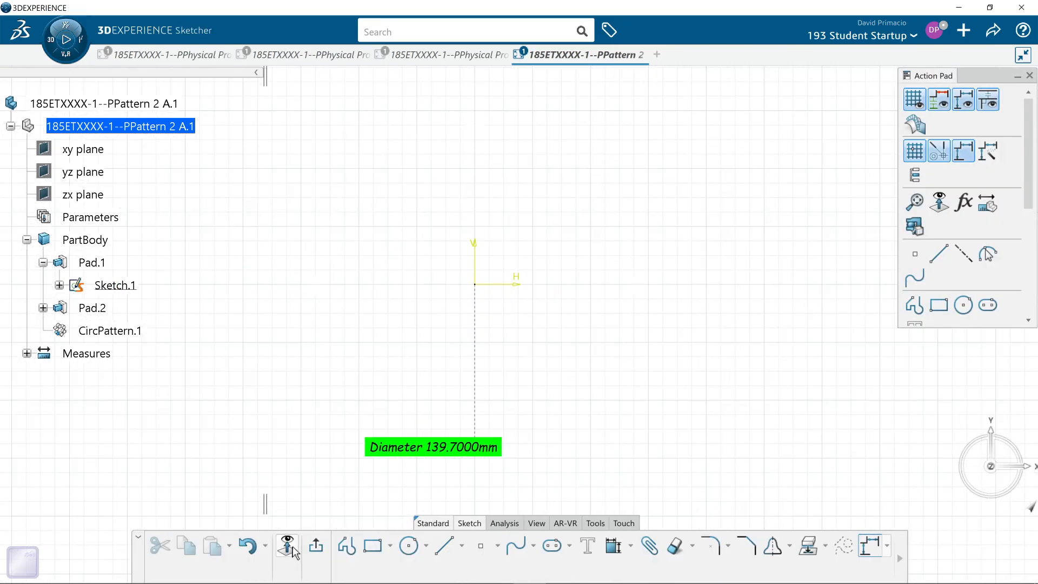
mouse_move(246, 343)
middle_down()
mouse_move(244, 400)
mouse_move(255, 331)
mouse_move(248, 385)
middle_up()
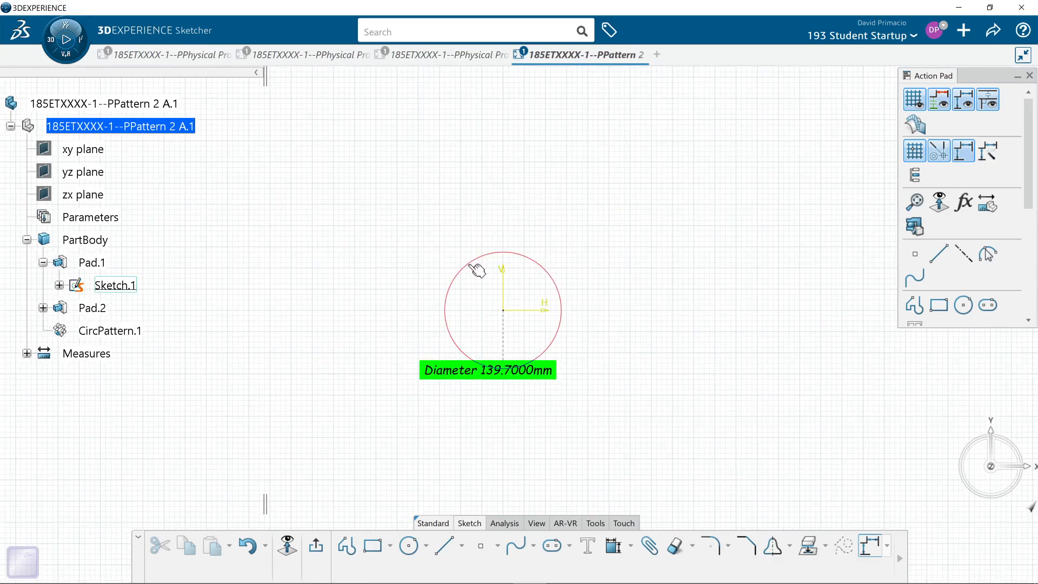
Apply Auto Constraint to all elements of the disc sketch.
drag(358, 190, 784, 490)
click(631, 547)
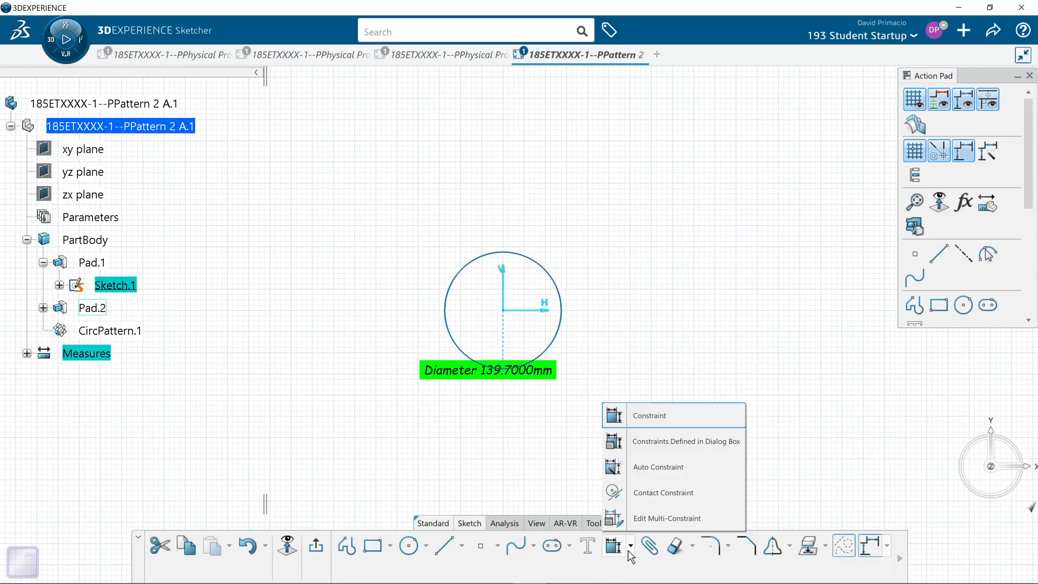
click(653, 474)
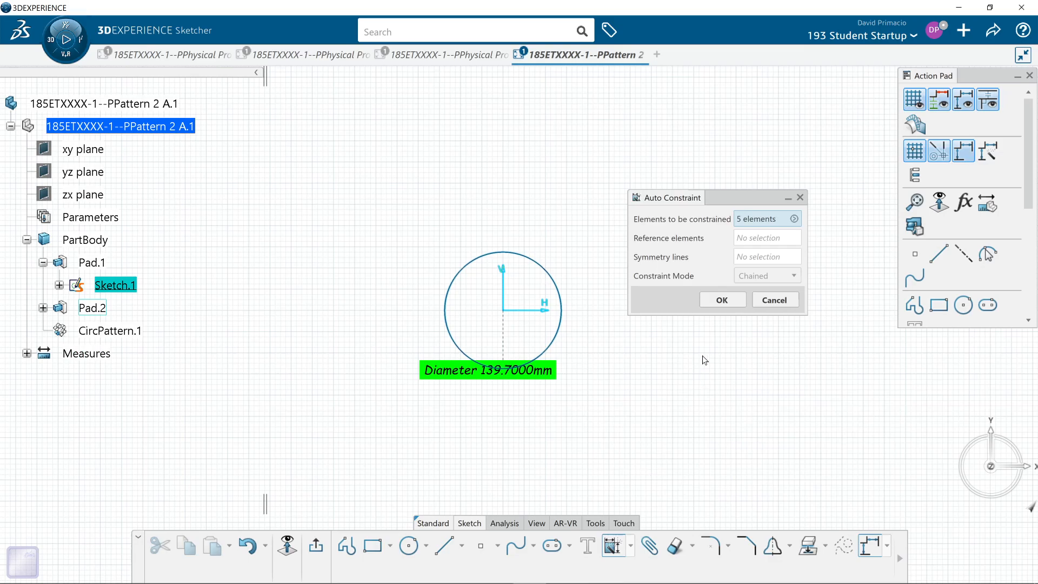
click(708, 300)
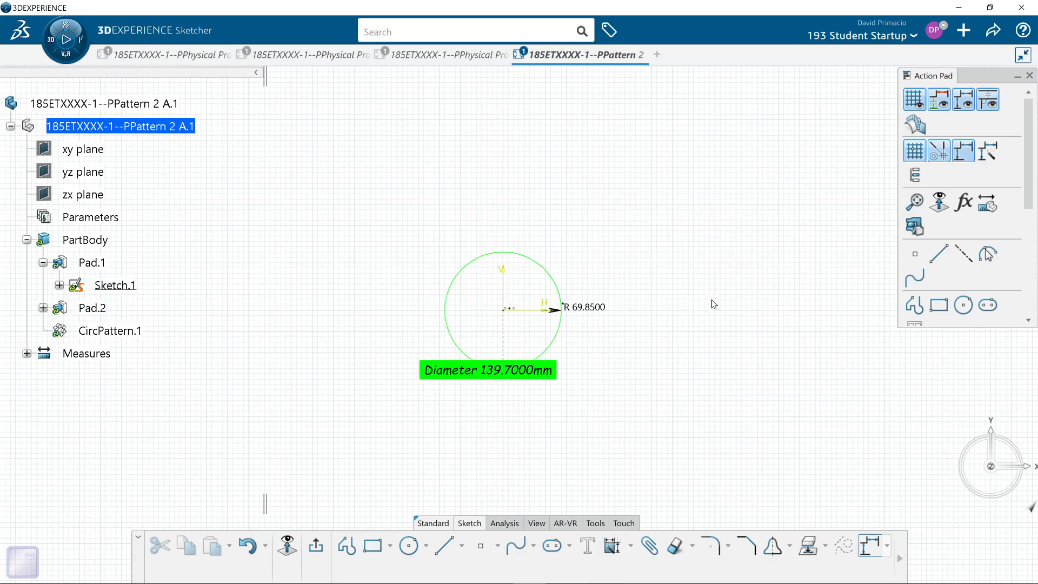
Set the disc circle's radius constraint to 200 mm and exit the sketch to update the part.
double_click(595, 317)
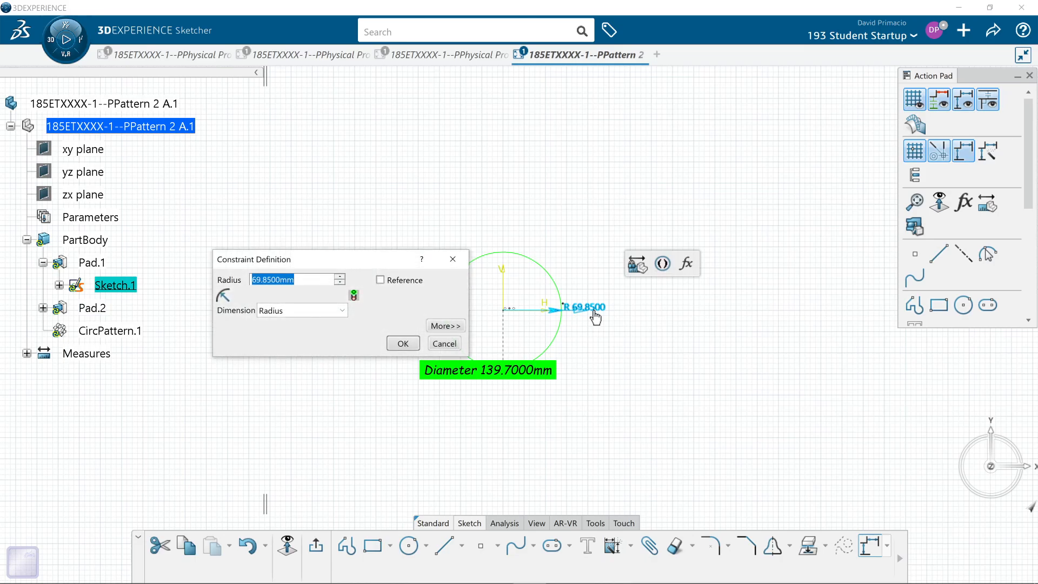
text(200)
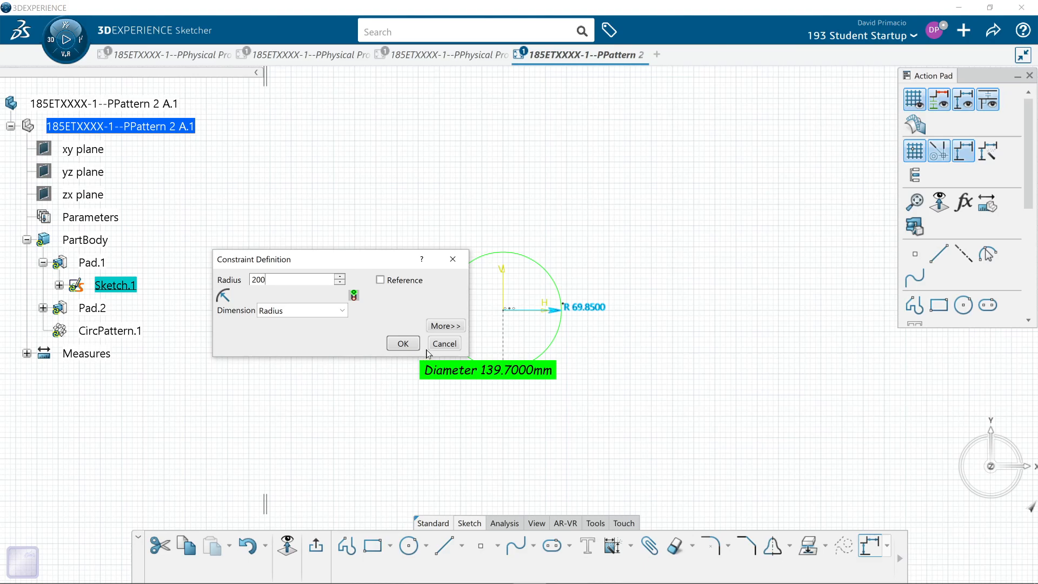
click(402, 344)
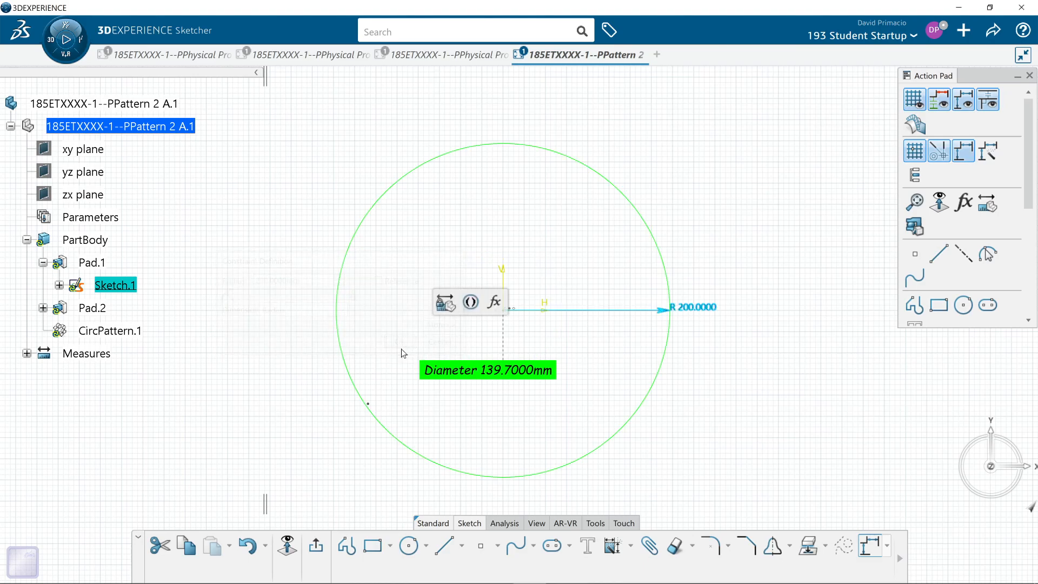
click(309, 552)
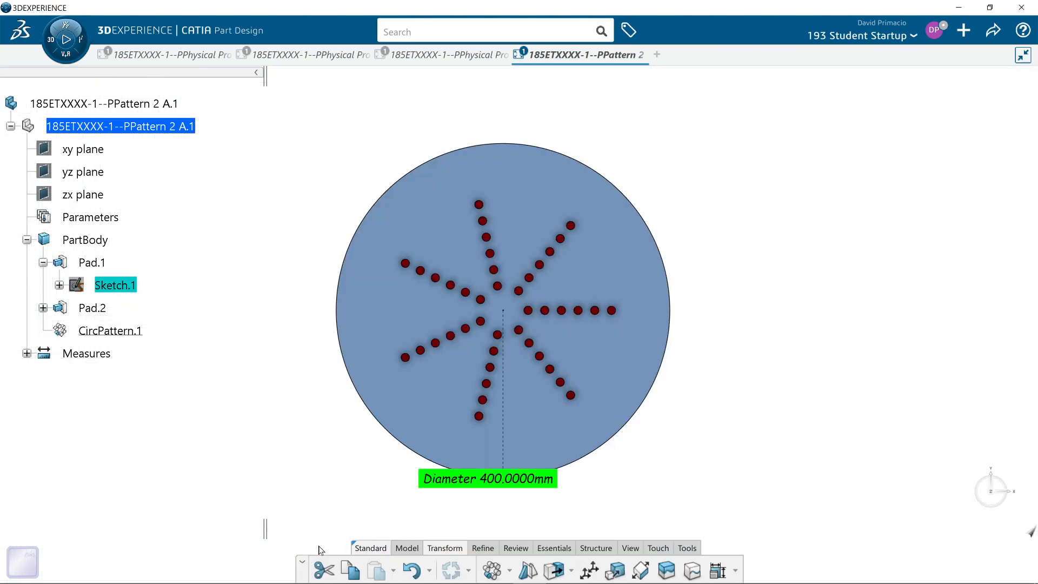
mouse_move(625, 475)
middle_down()
mouse_move(595, 468)
mouse_move(549, 361)
mouse_move(519, 206)
mouse_move(697, 364)
mouse_move(693, 354)
mouse_move(656, 468)
mouse_move(644, 411)
middle_up()
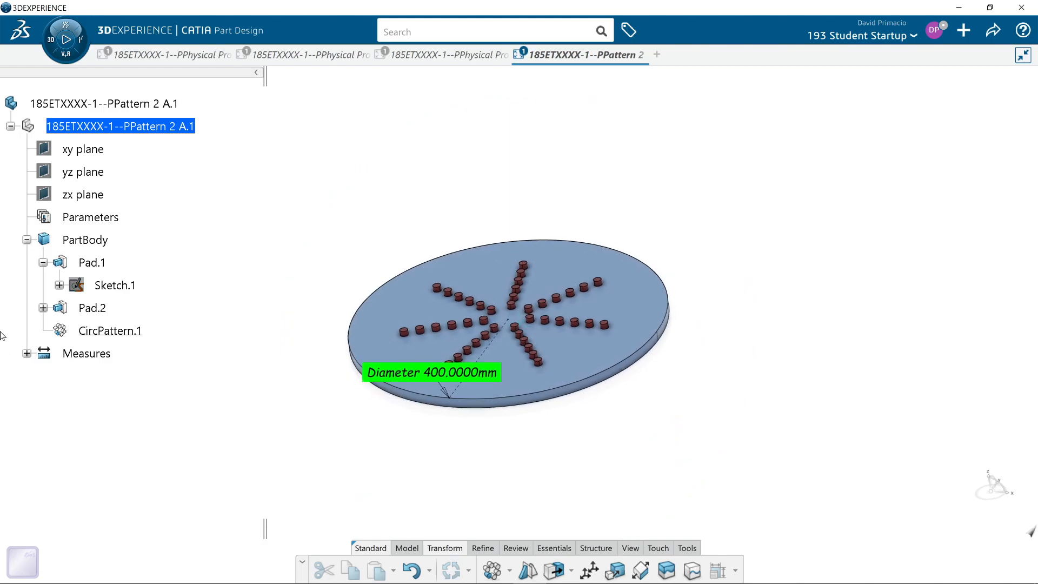
Hide the Measures set so the disc's diameter label is no longer displayed.
right_click(73, 354)
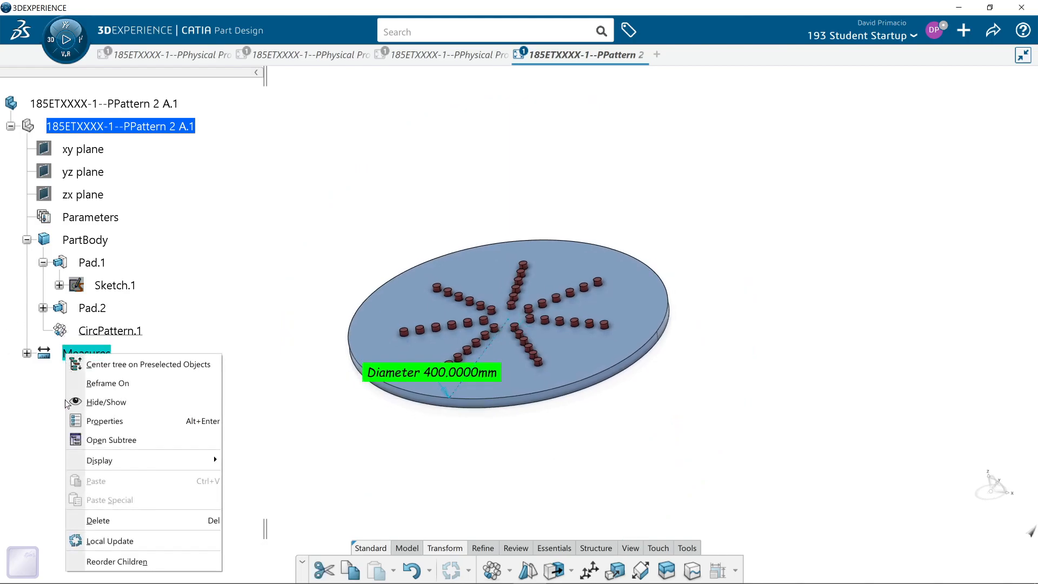
click(86, 402)
mouse_move(647, 355)
middle_down()
mouse_move(647, 287)
mouse_move(663, 364)
middle_up()
middle_drag(512, 371, 478, 408)
middle_drag(111, 478, 176, 441)
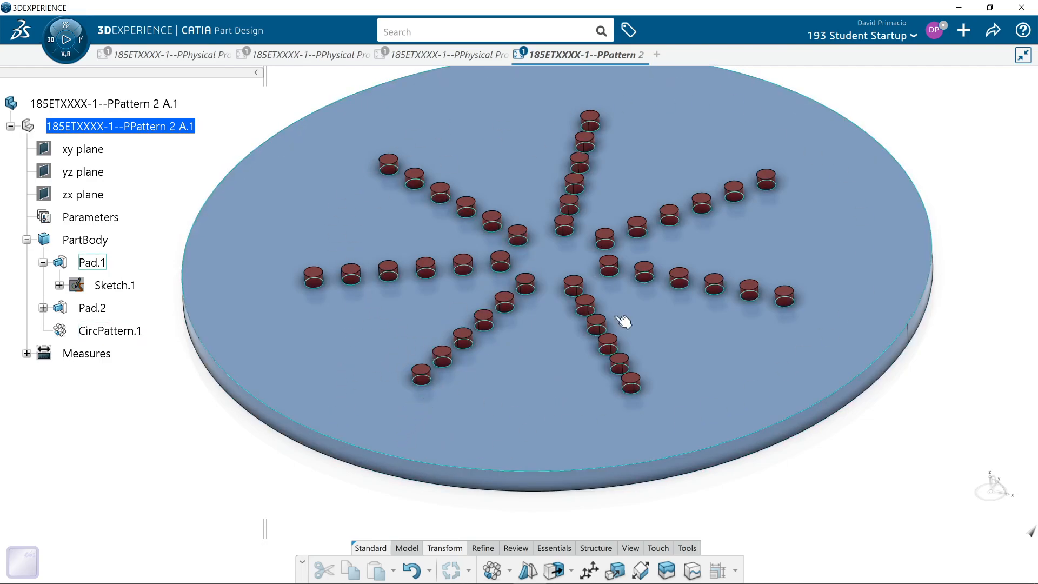
mouse_move(347, 500)
middle_down()
mouse_move(330, 502)
mouse_move(339, 498)
middle_up()
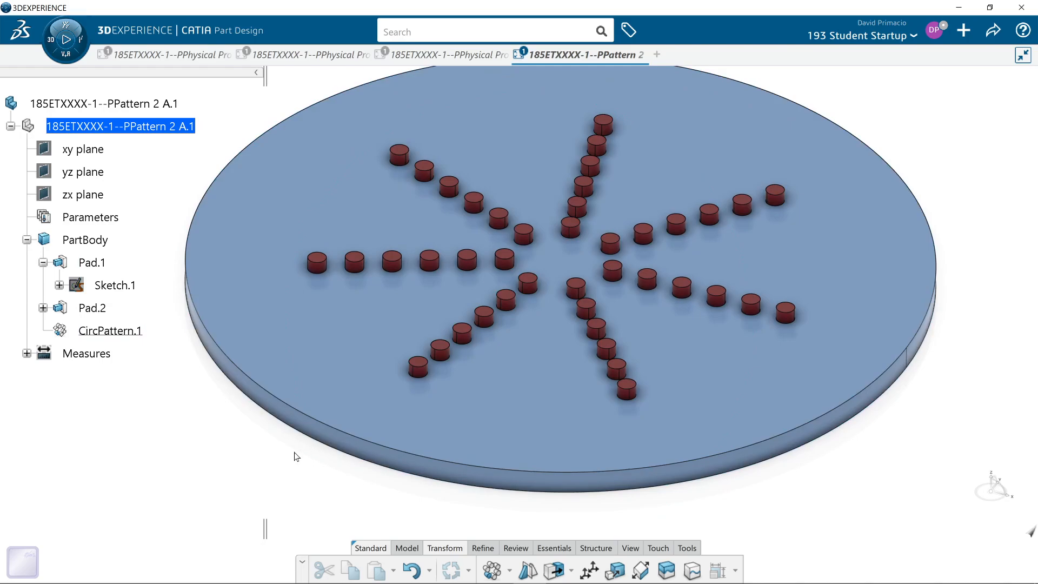
middle_drag(267, 478, 266, 477)
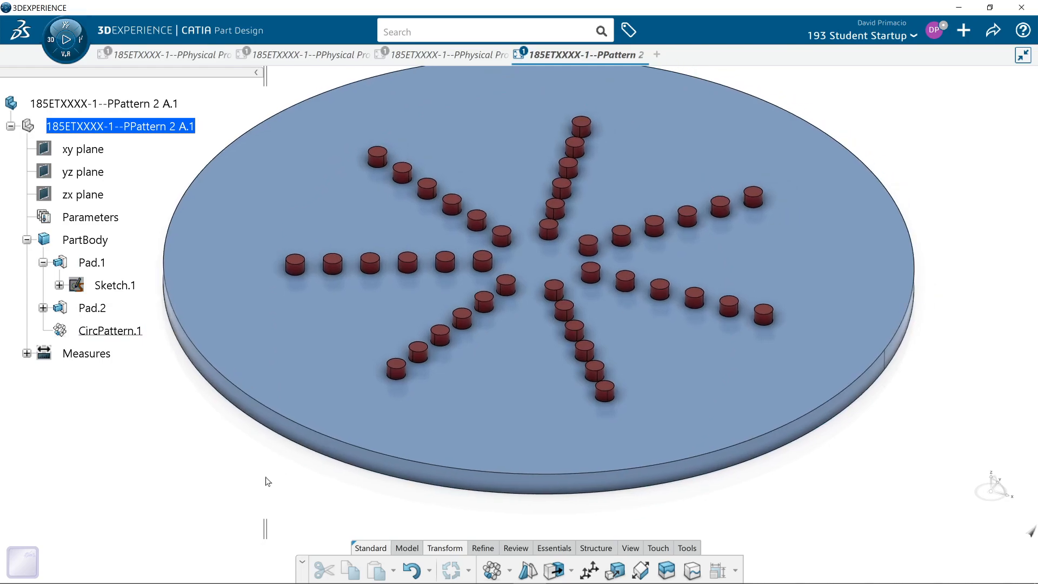
Try 18 instances with Complete Crown in CircPattern.1, preview the pattern and cancel the edit.
click(120, 336)
double_click(118, 330)
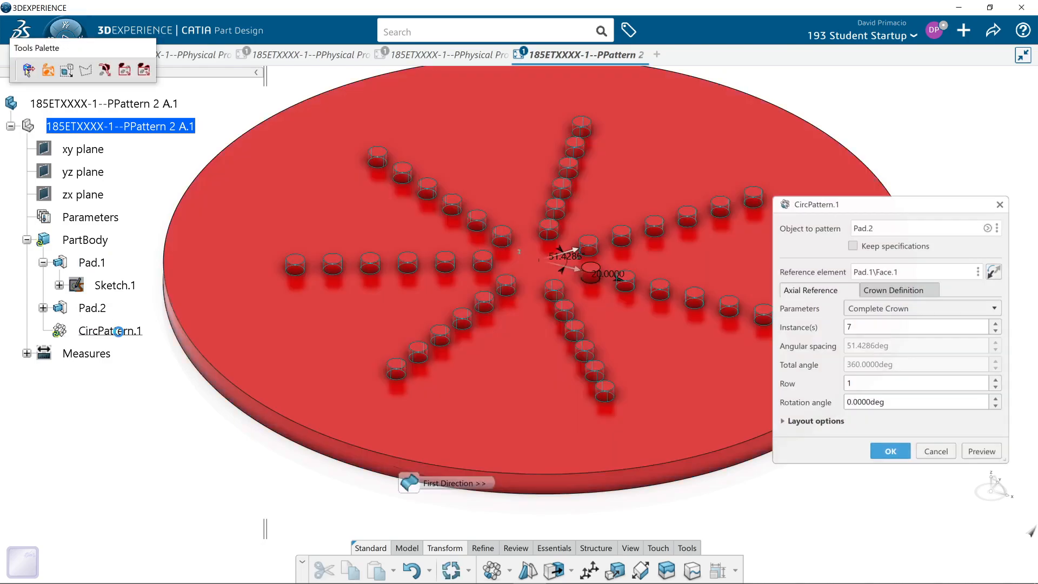
click(997, 323)
click(998, 324)
click(997, 324)
click(997, 324)
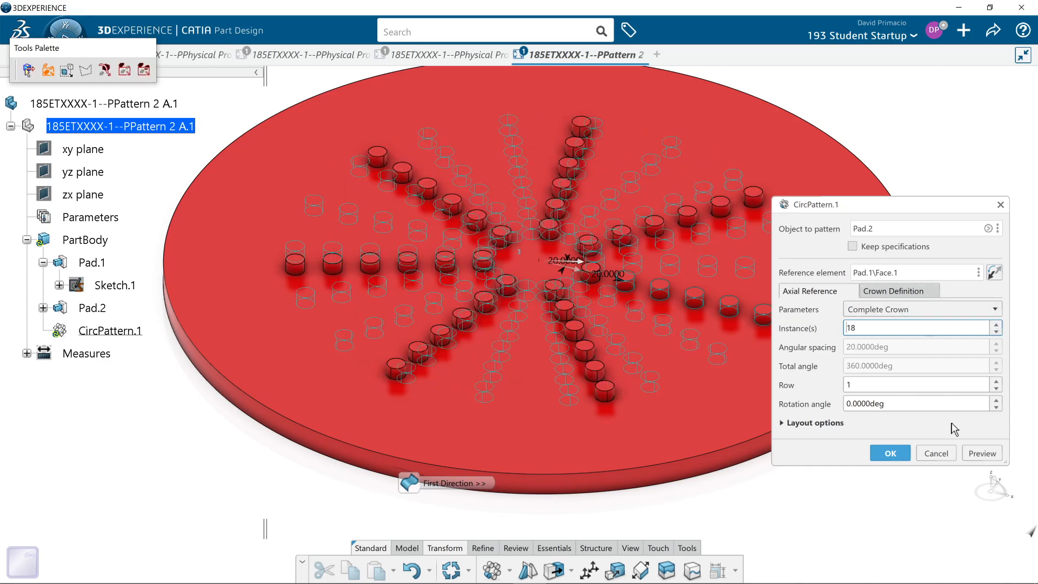
click(982, 454)
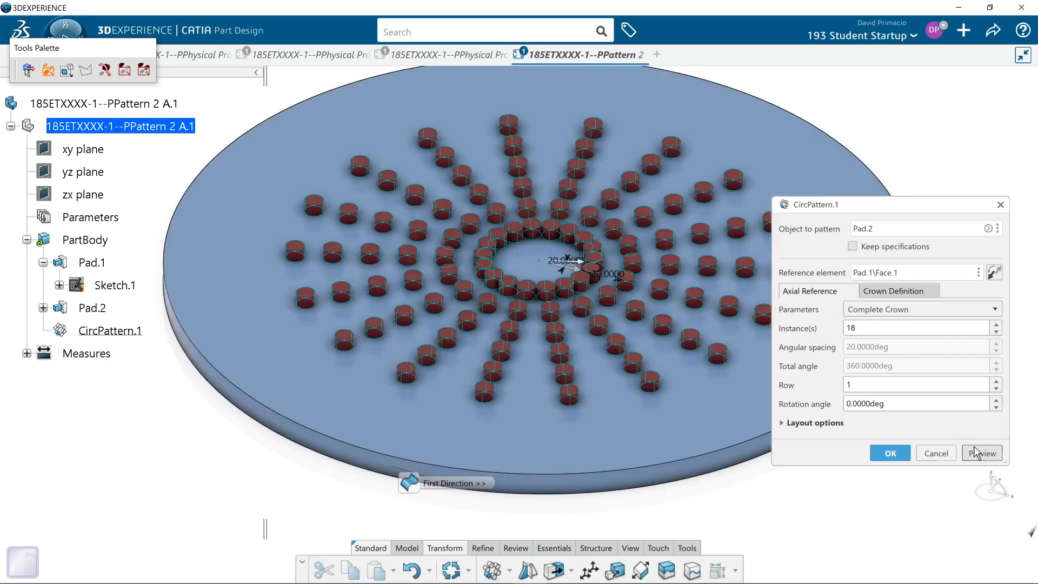
click(892, 310)
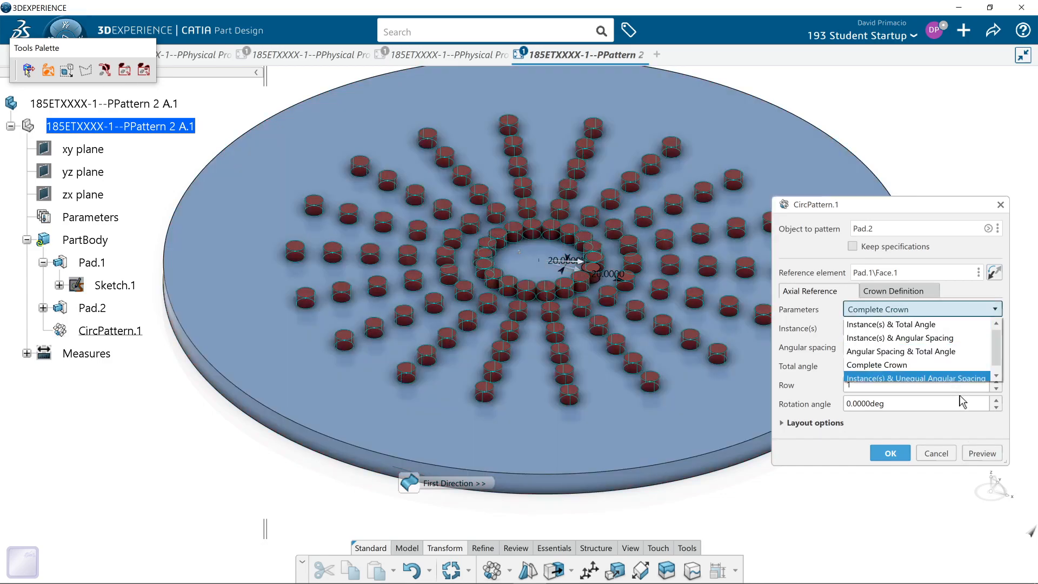
click(1012, 330)
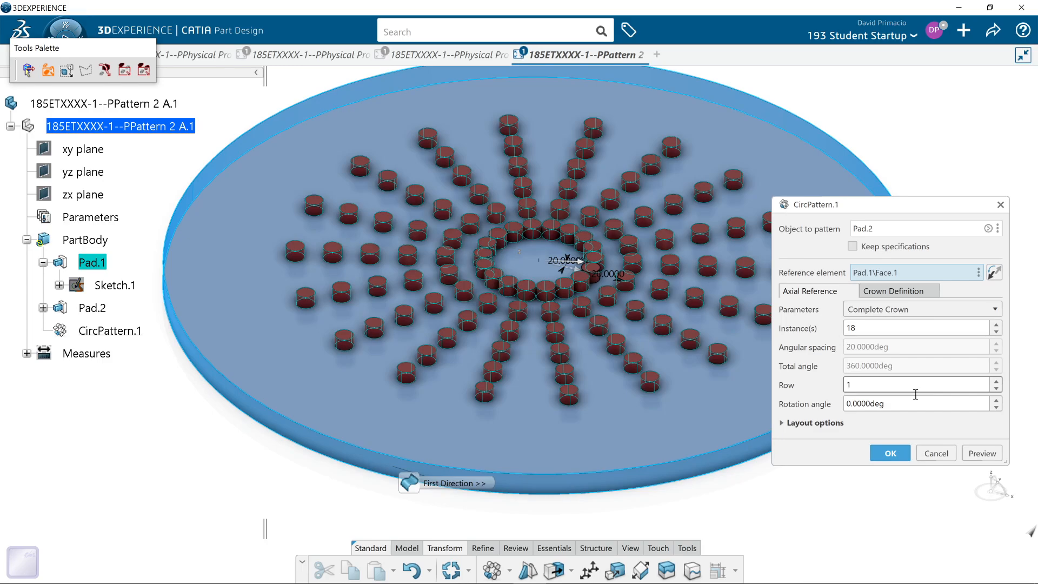
click(945, 455)
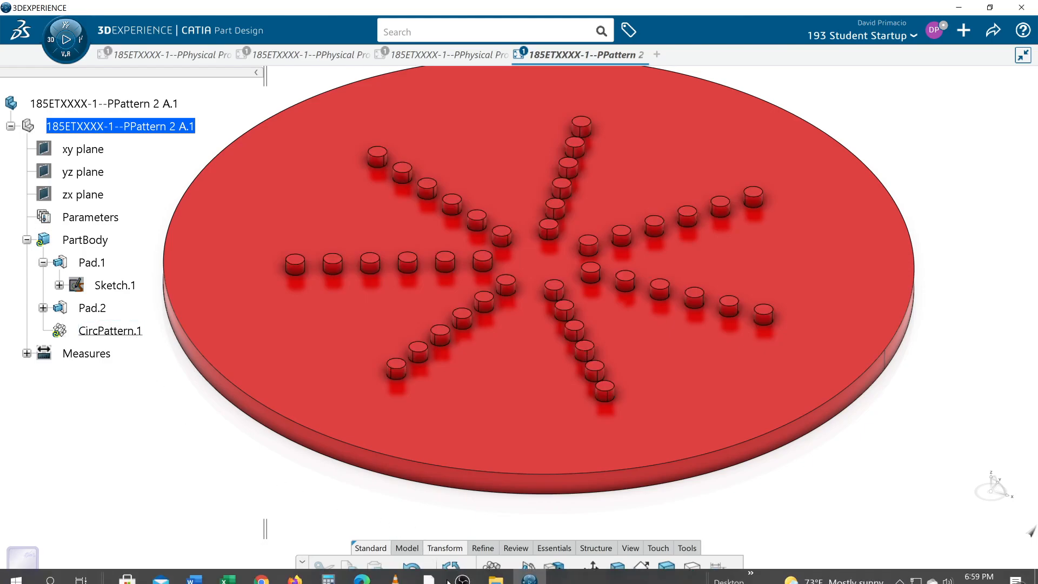
Edit CircPattern.1 to use 12 circles in the Crown Definition, preview it and confirm the change.
double_click(100, 331)
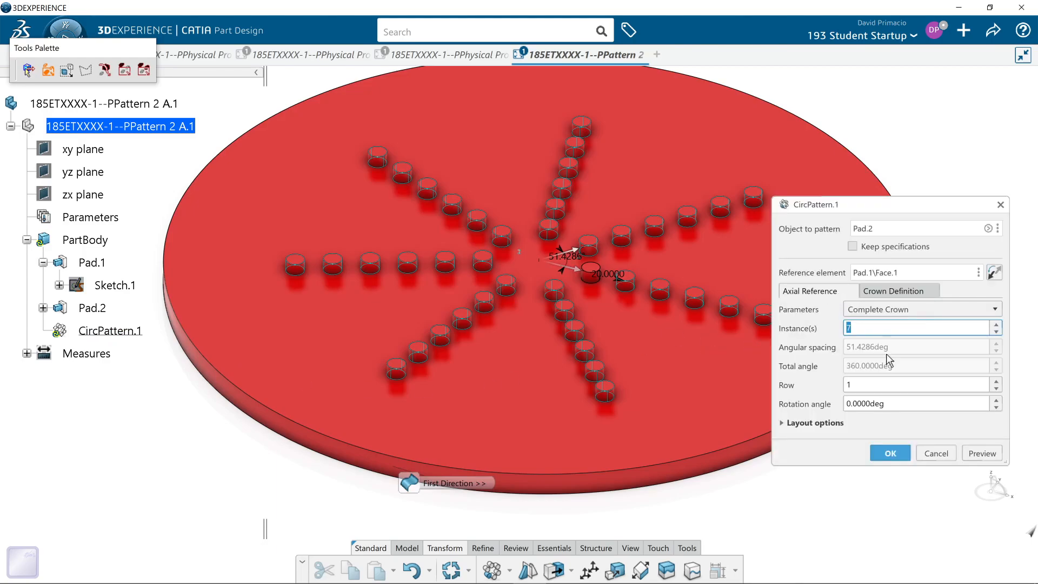
click(871, 293)
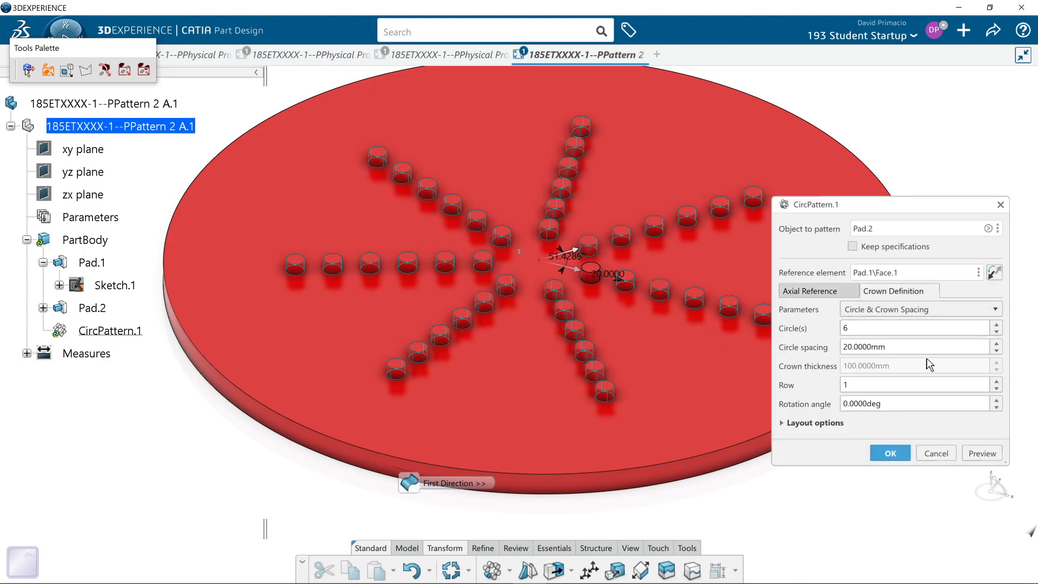
click(995, 326)
click(995, 326)
click(995, 326)
click(995, 326)
click(995, 326)
click(995, 326)
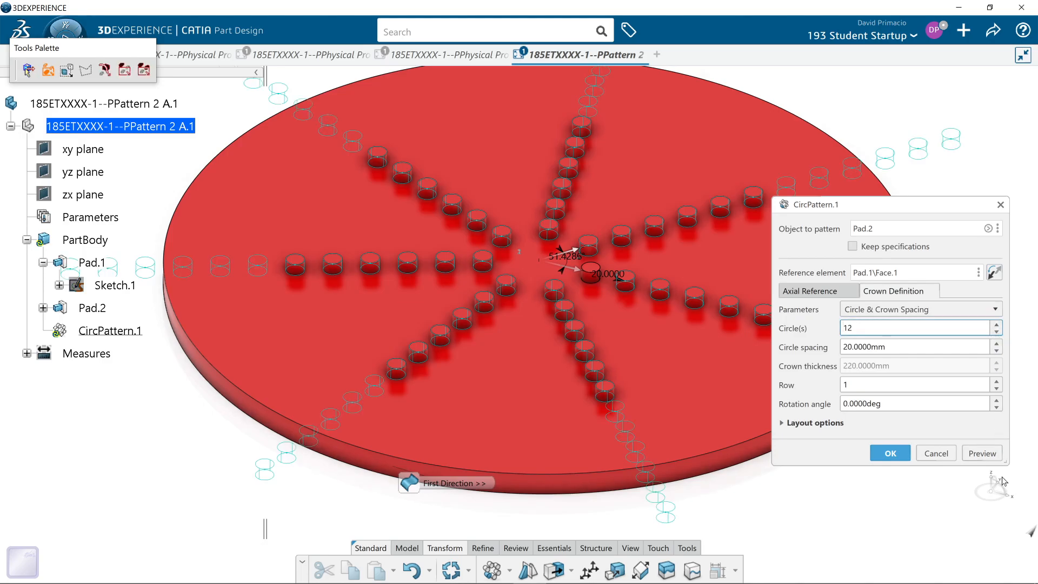
click(982, 453)
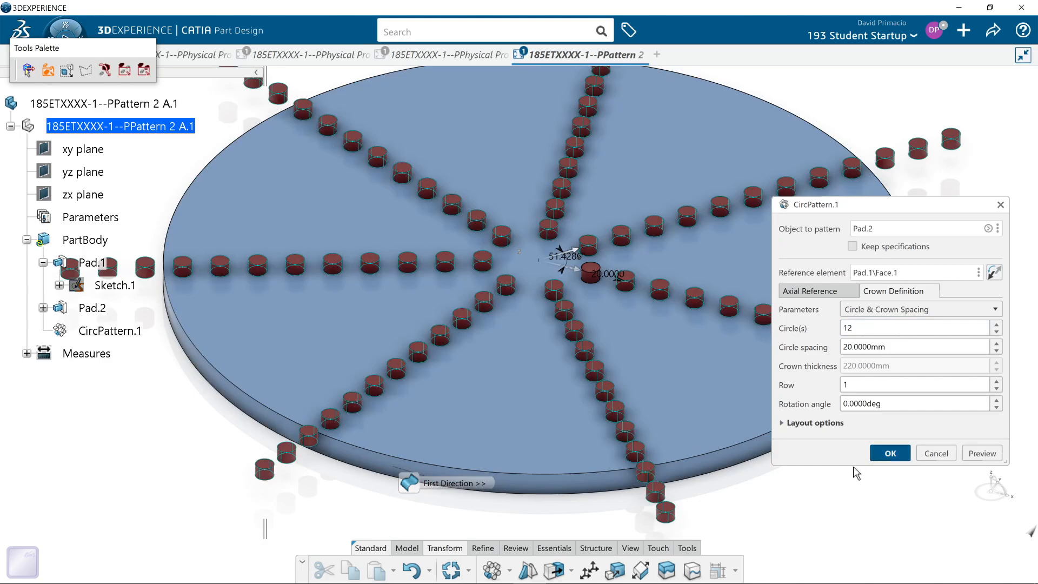
click(890, 454)
click(830, 483)
middle_drag(829, 477, 816, 498)
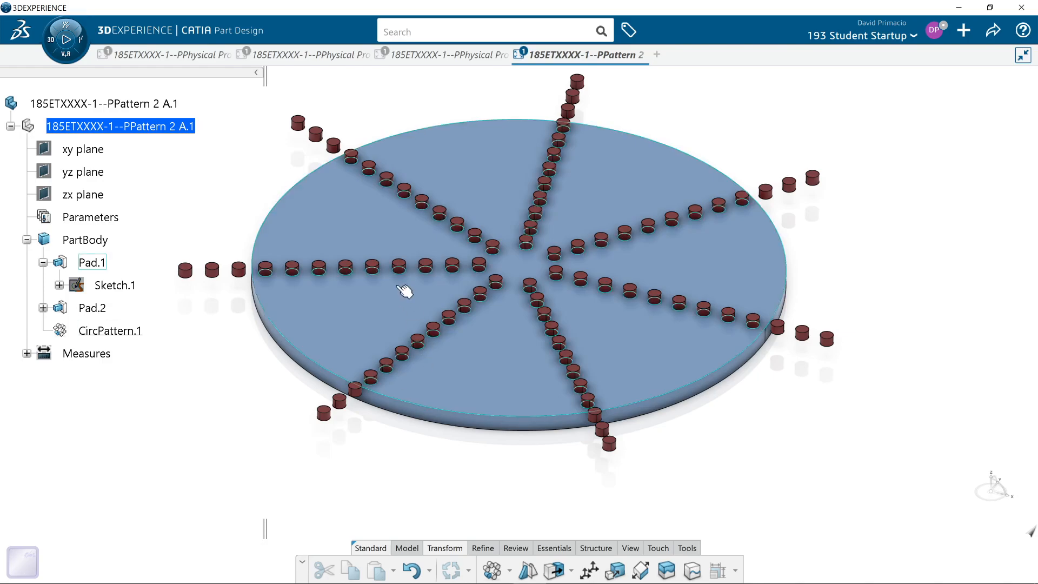
middle_drag(404, 447, 456, 482)
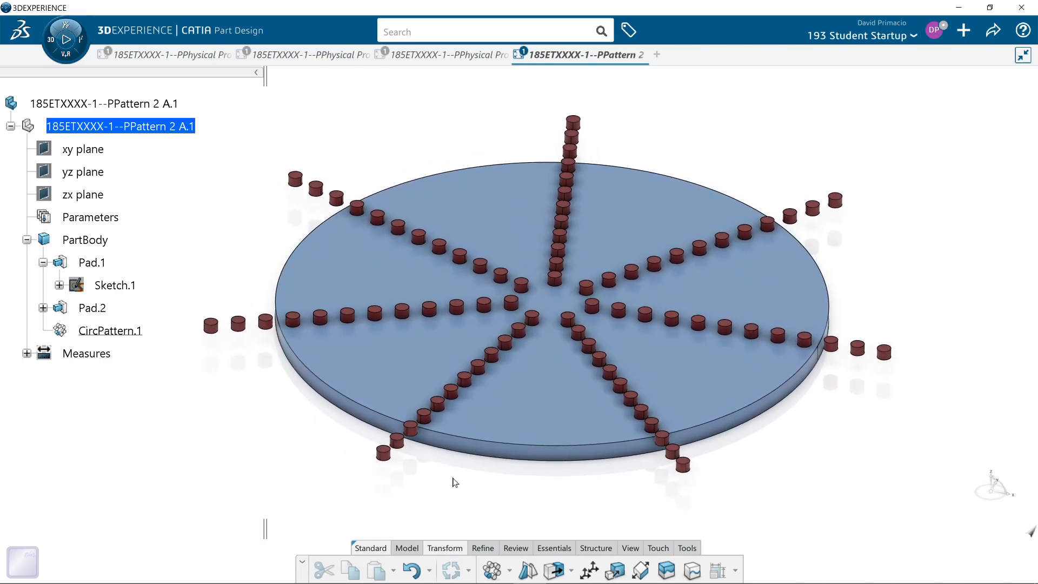
Switch to the Knowledge Tool bar circular pattern Word document and review the reference image of the finished pattern.
mouse_move(270, 579)
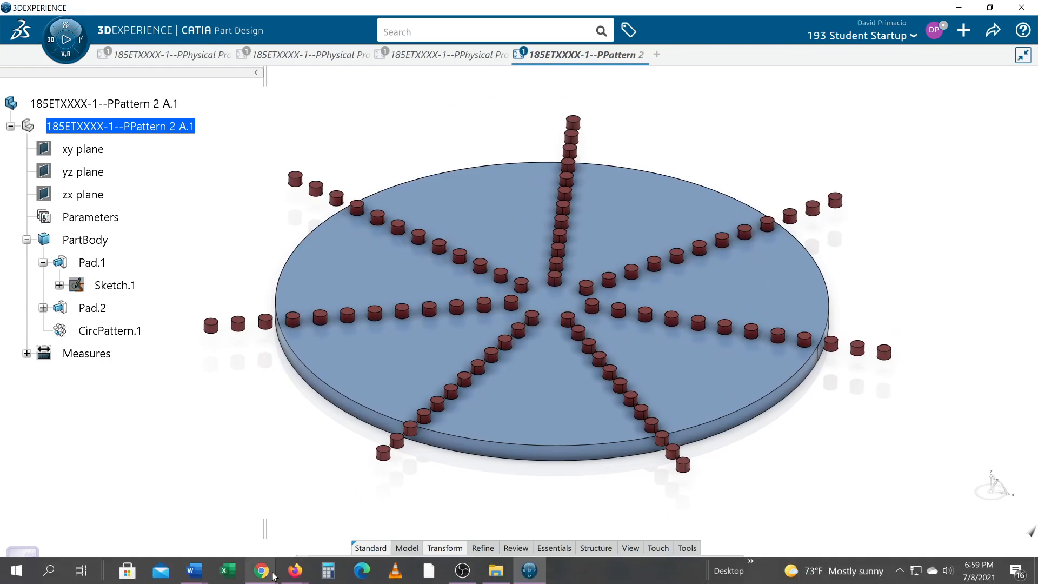
mouse_move(195, 570)
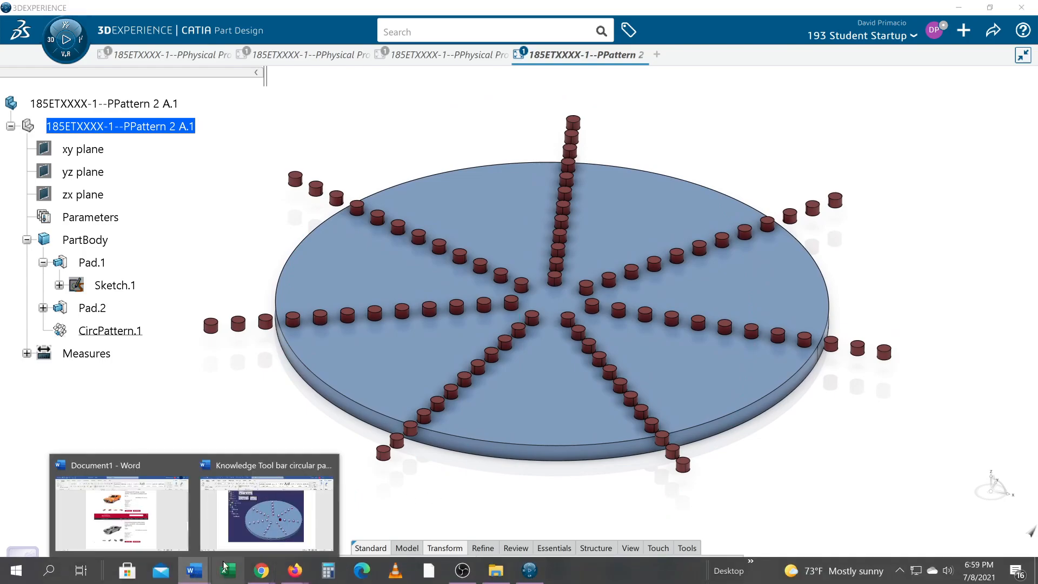
click(252, 500)
scroll(327, 423, up, 6)
scroll(483, 320, down, 4)
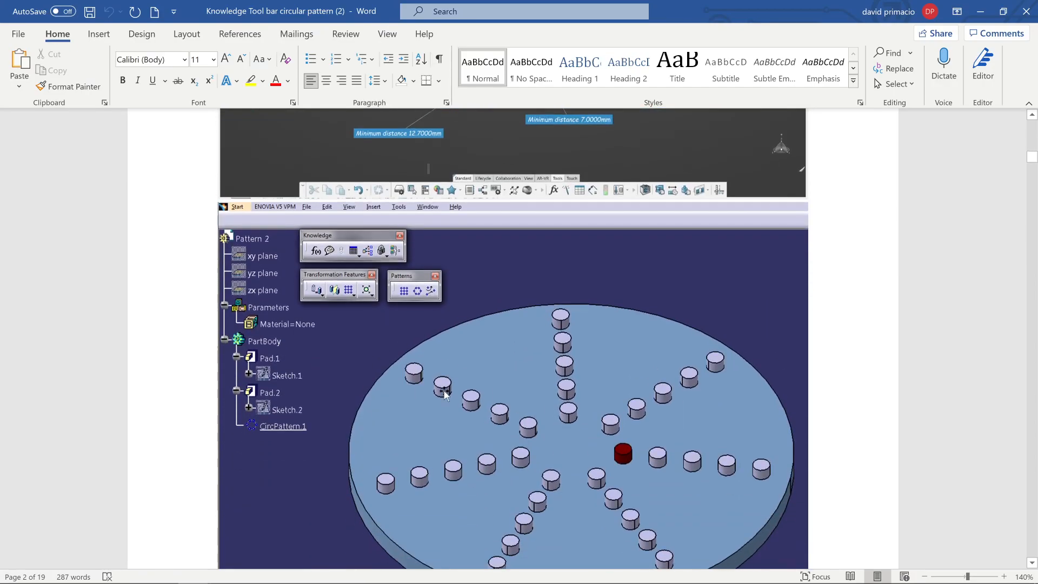
Read on in the assignment document to the instructions on selecting Formula and defining a new parameter type.
scroll(512, 363, down, 4)
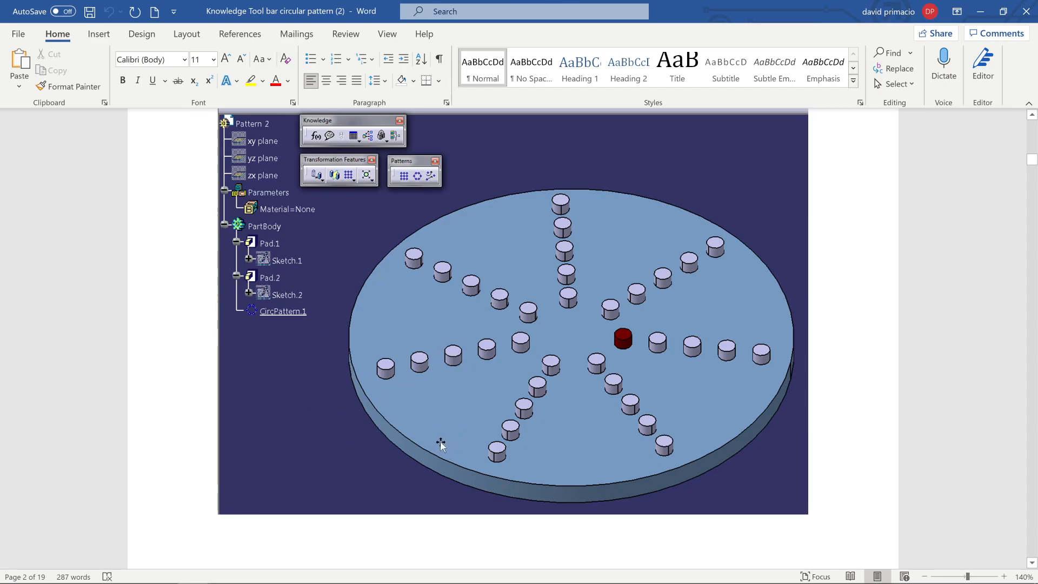
scroll(439, 427, down, 15)
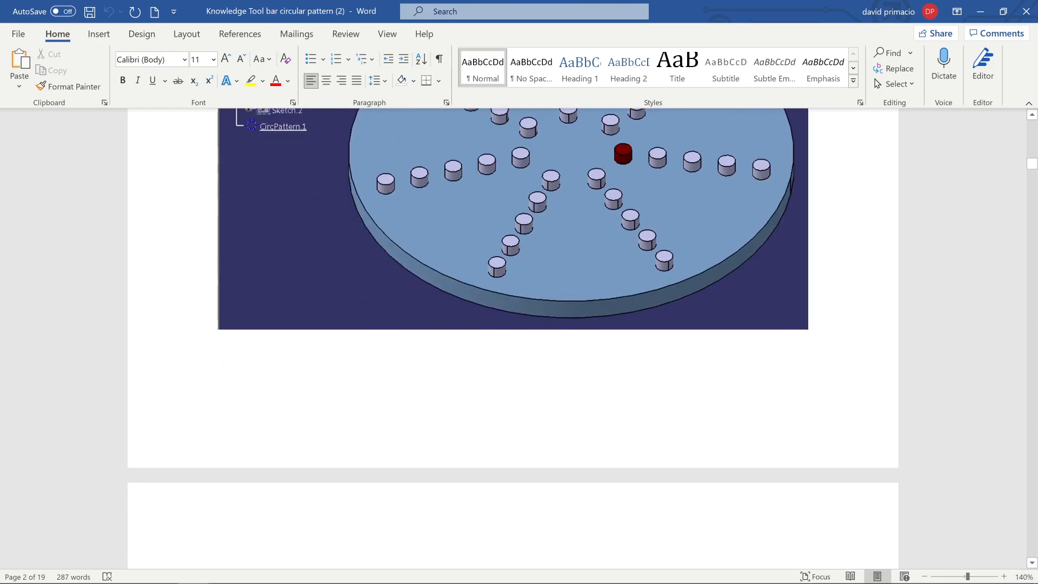
scroll(439, 430, down, 8)
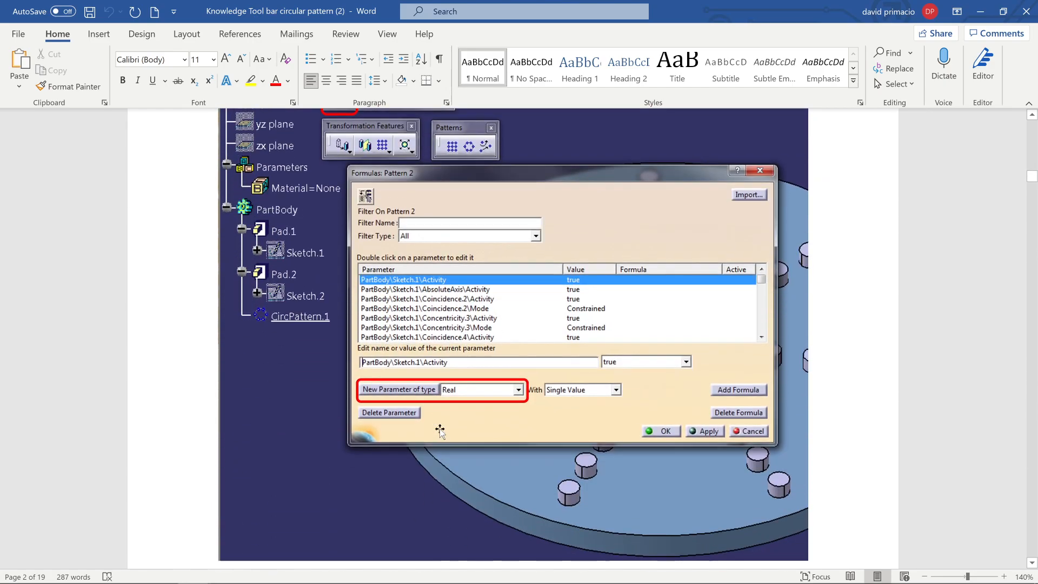
scroll(440, 431, up, 4)
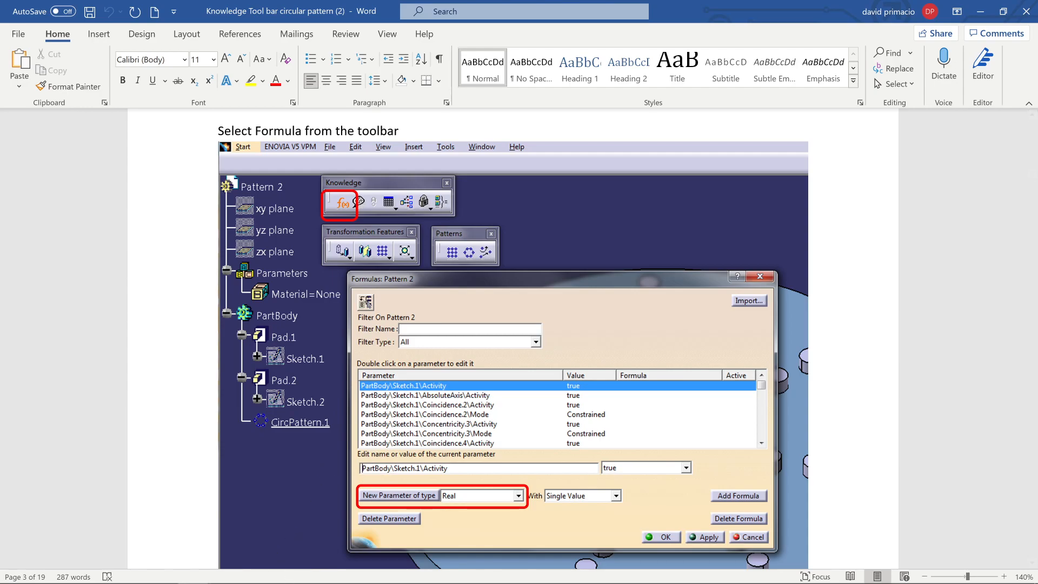
Switch to CATIA and review the Axial Reference and Crown Definition settings of CircPattern.1, closing the definition without changes.
mouse_move(441, 579)
click(529, 572)
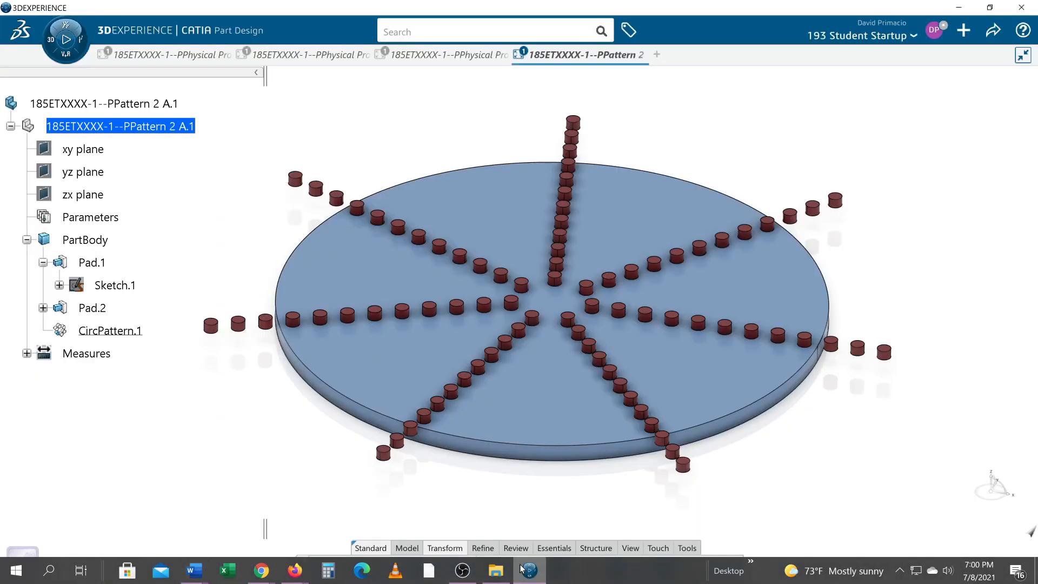
double_click(83, 330)
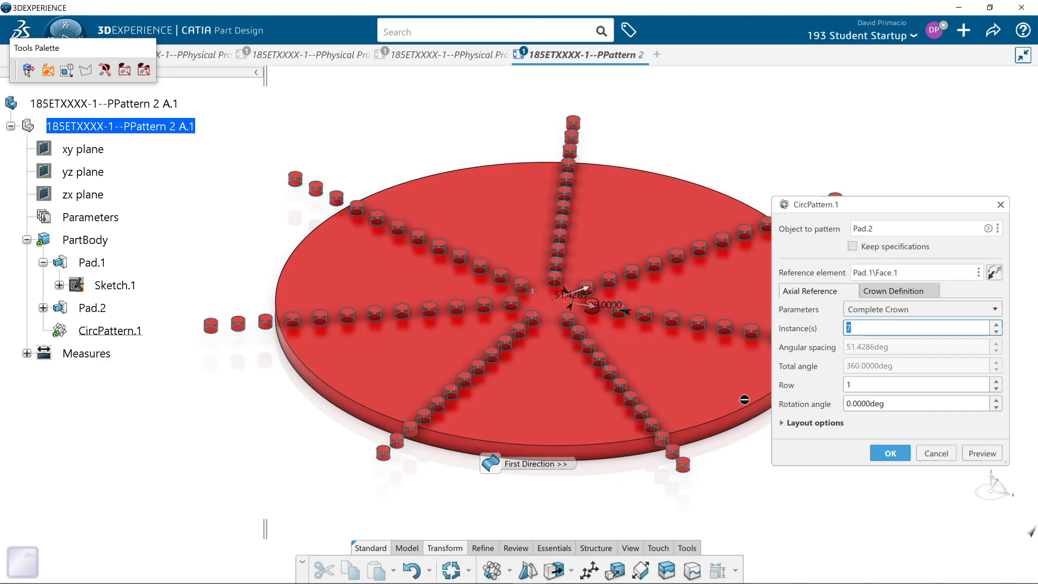
click(880, 296)
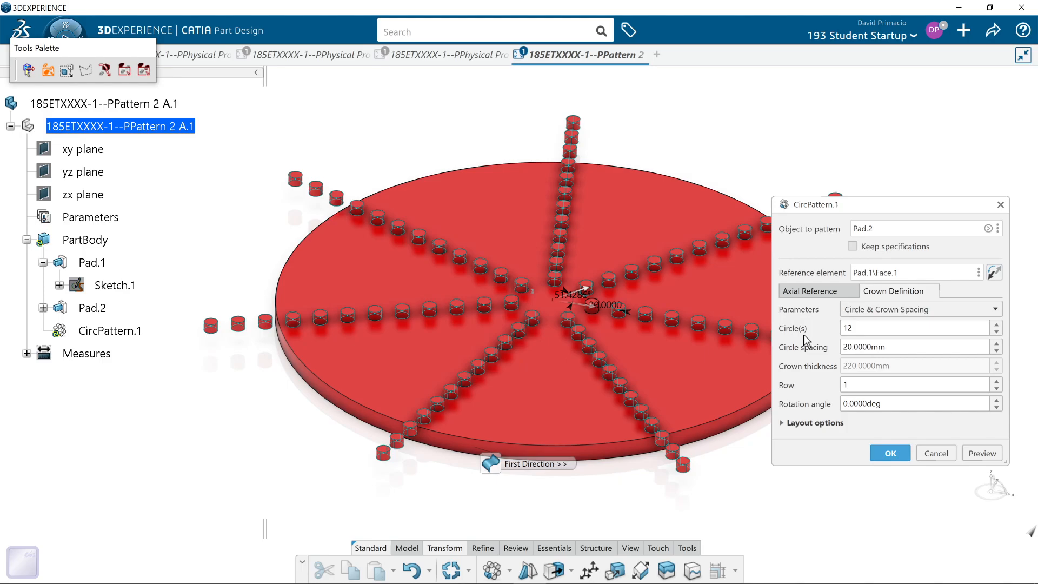
click(811, 292)
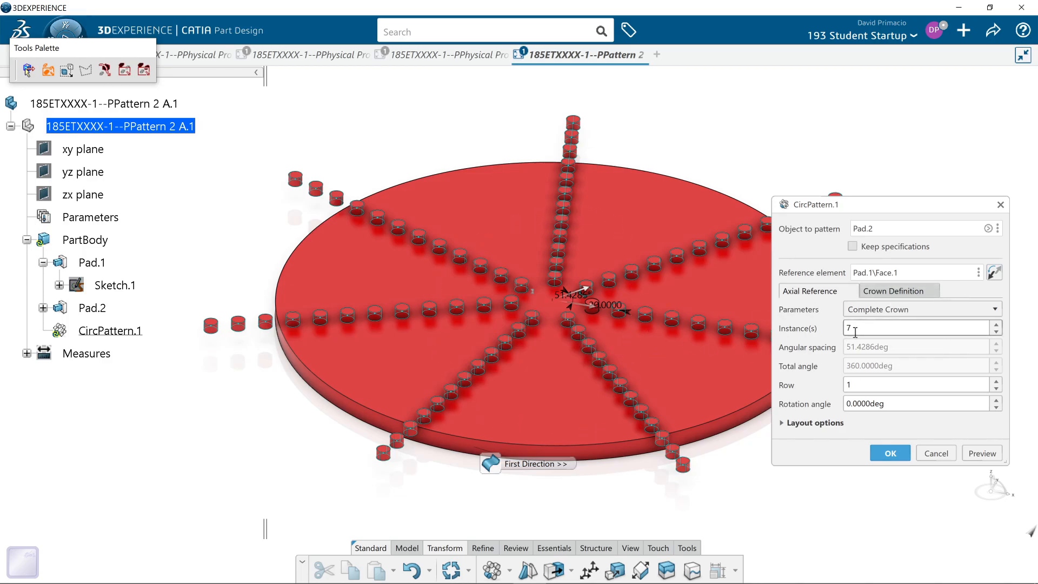
click(882, 292)
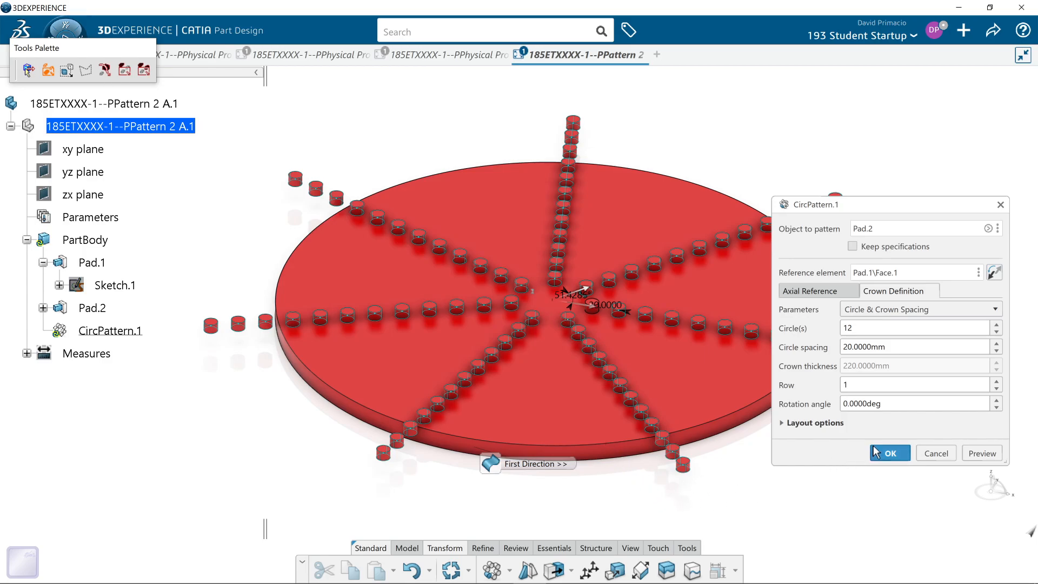
click(889, 457)
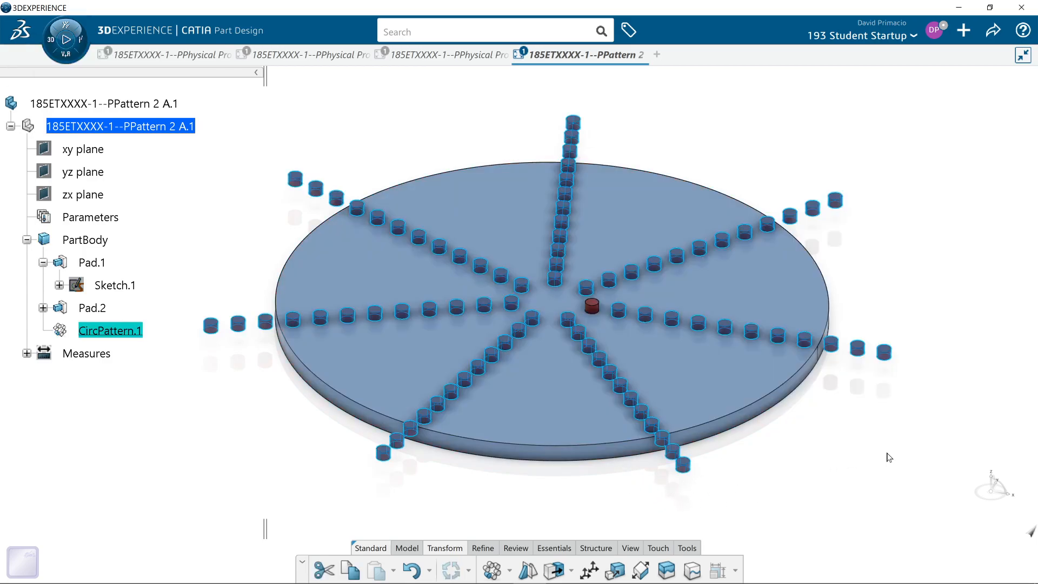
Switch back to the Word assignment and read how to create two new parameters of type Real.
mouse_move(344, 562)
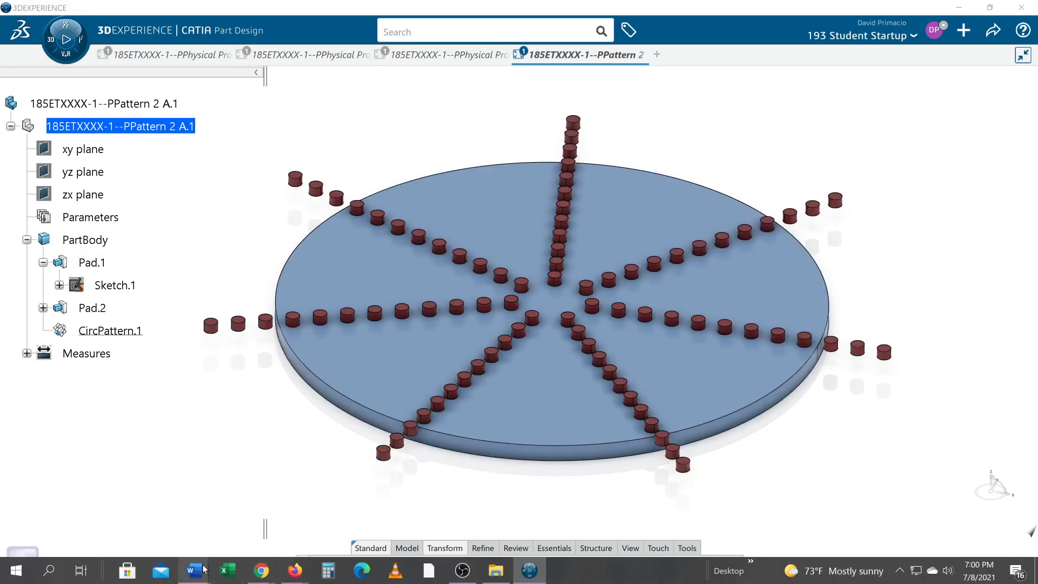
mouse_move(194, 569)
click(290, 507)
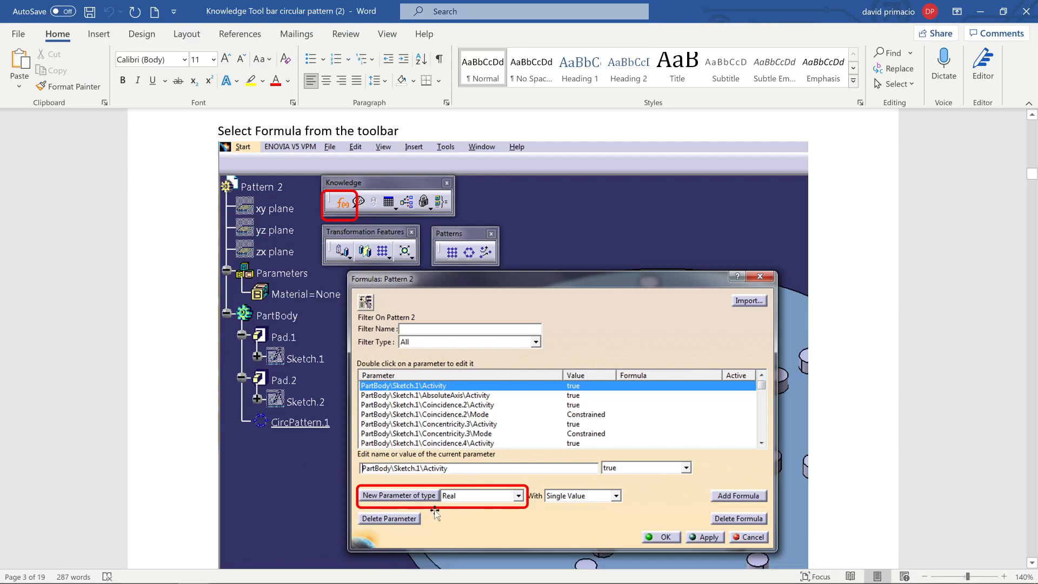
scroll(435, 514, down, 10)
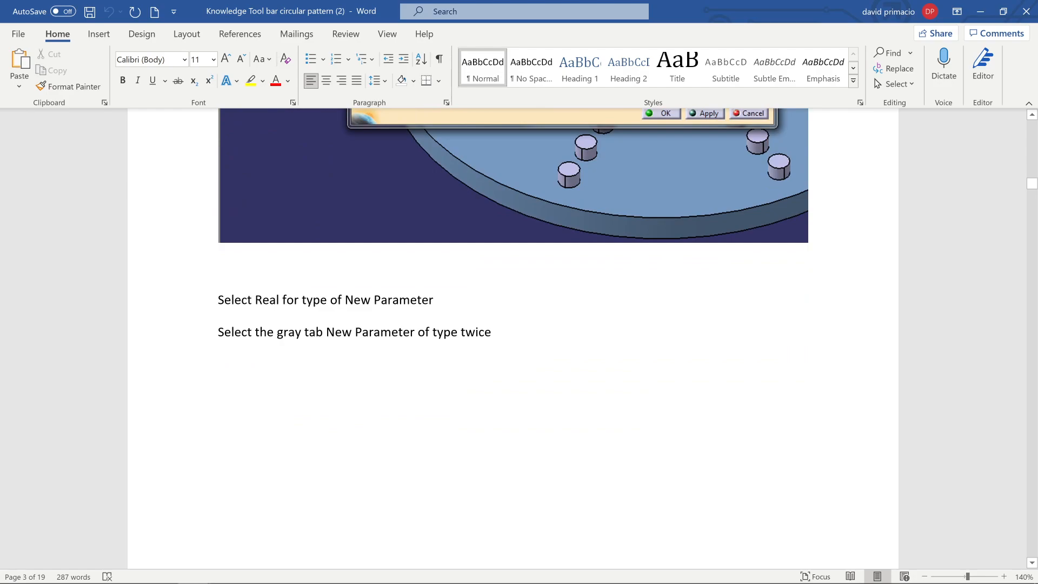
scroll(386, 296, up, 3)
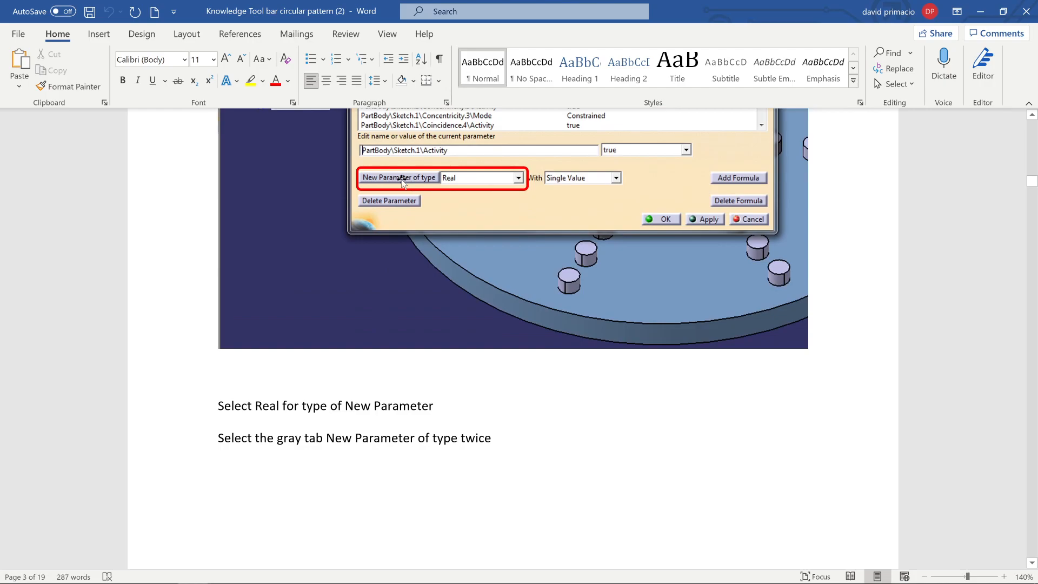
scroll(401, 183, down, 15)
scroll(401, 182, up, 15)
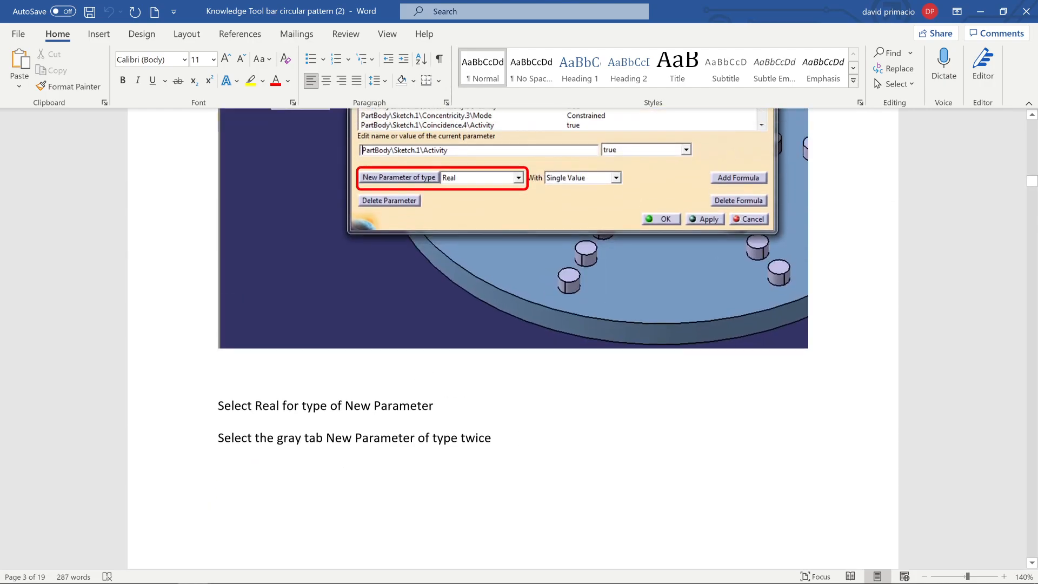
scroll(525, 427, down, 18)
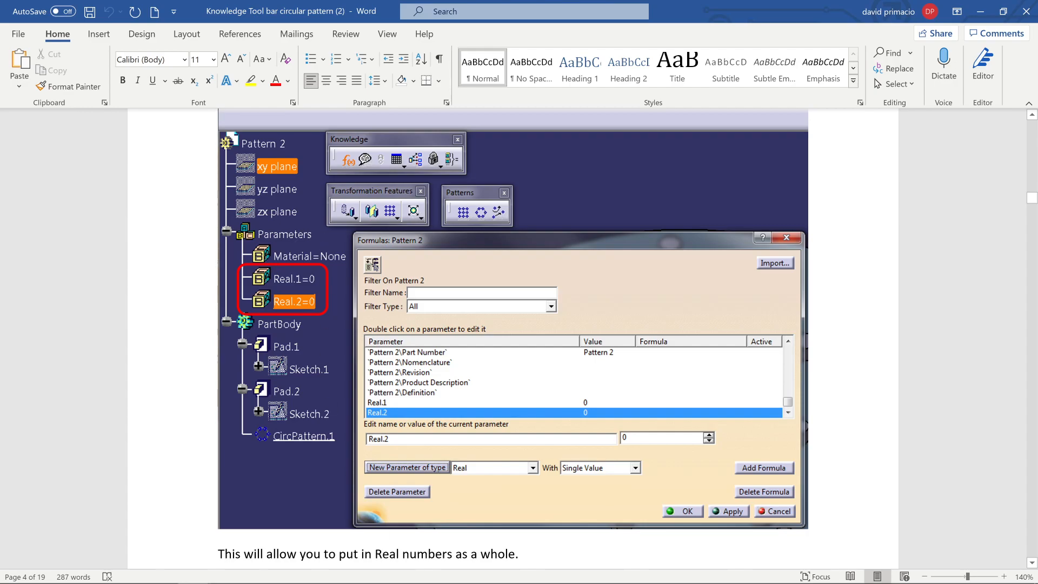
Return to CATIA, create two single-value Real parameters with Formula, expand the Parameters node in the tree and confirm.
click(537, 574)
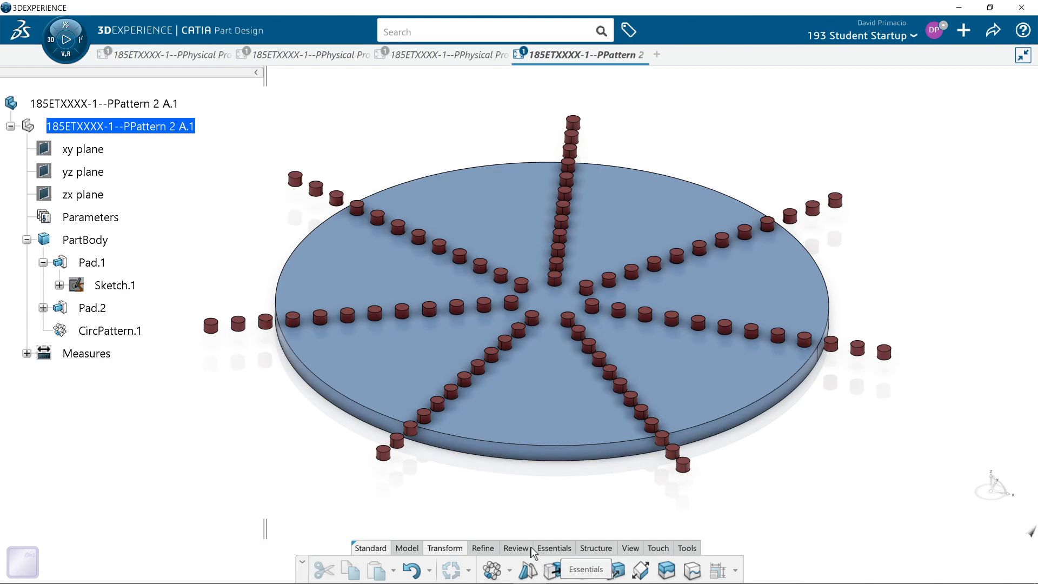
click(404, 548)
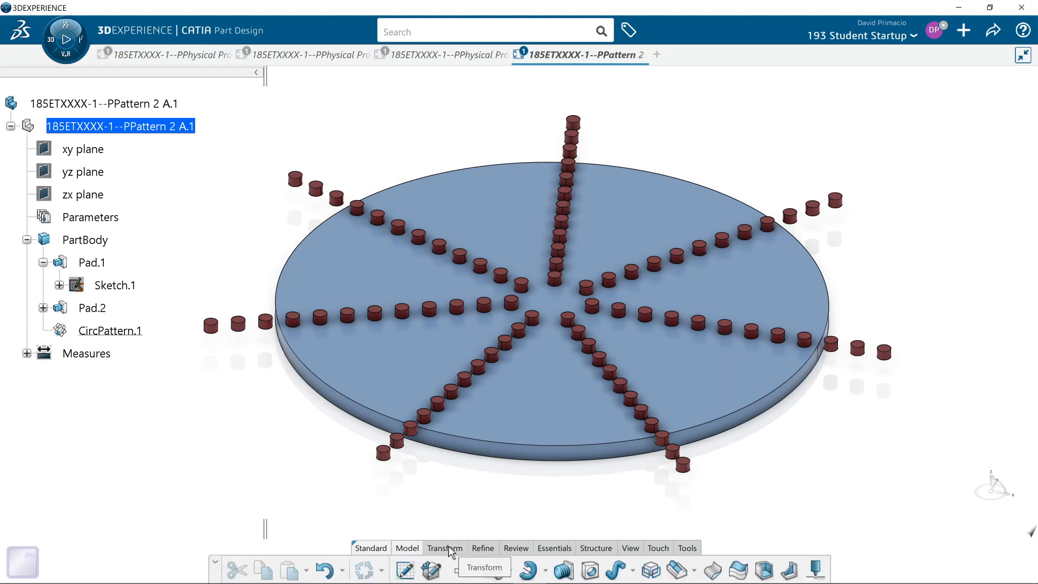
click(687, 548)
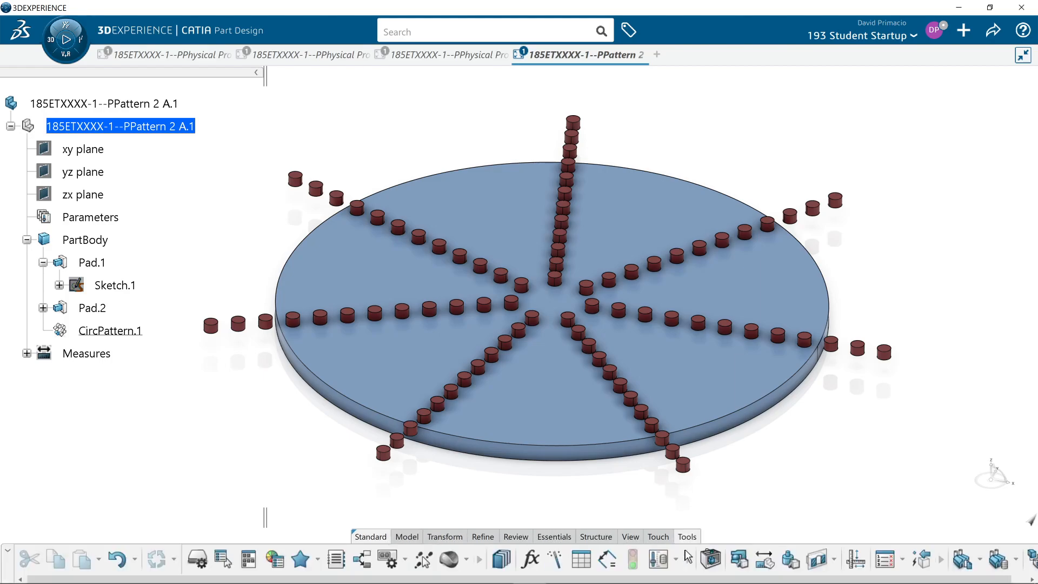
click(527, 565)
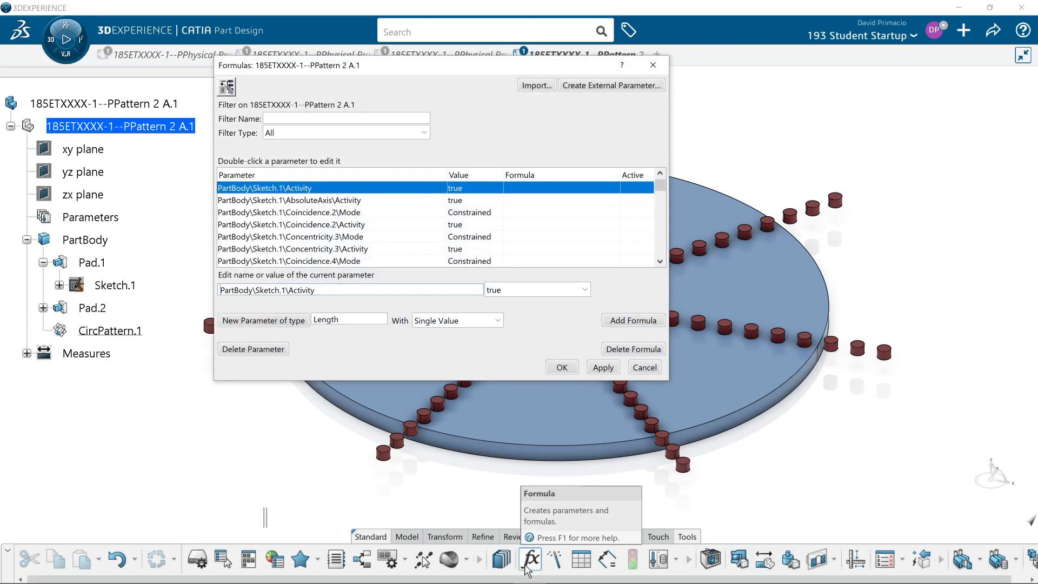
click(320, 319)
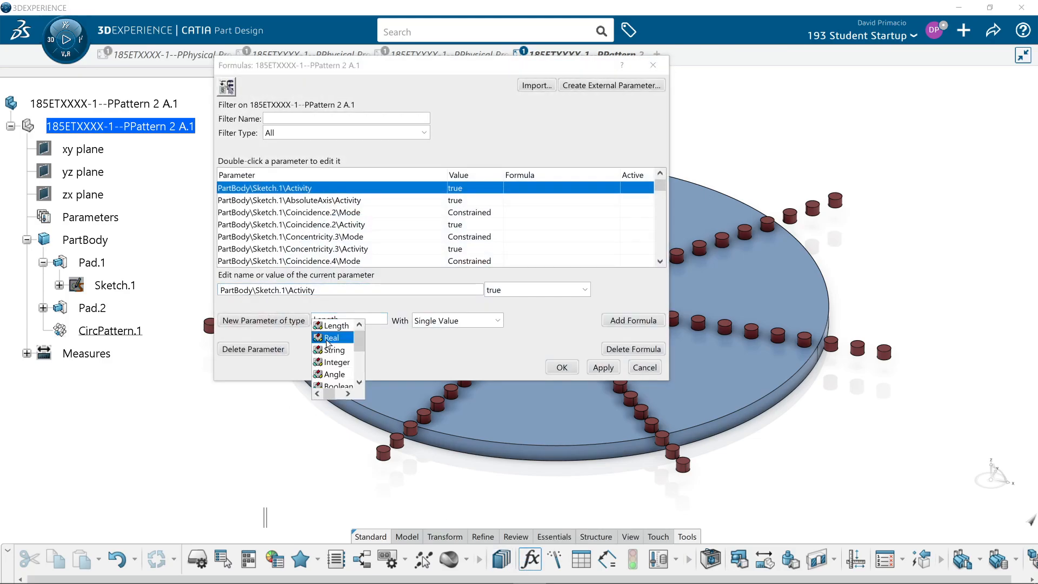
click(327, 337)
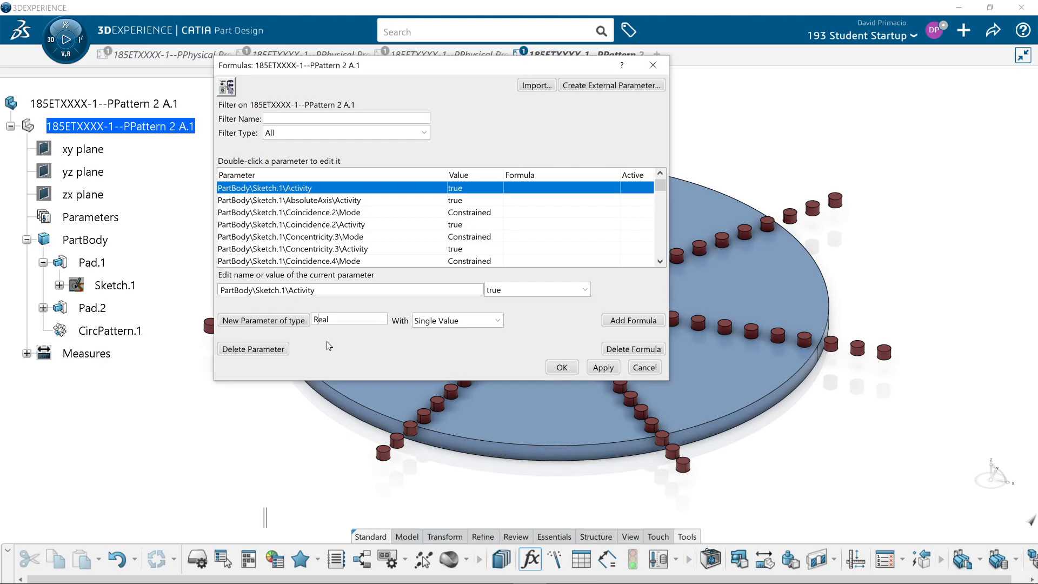
click(256, 320)
click(254, 321)
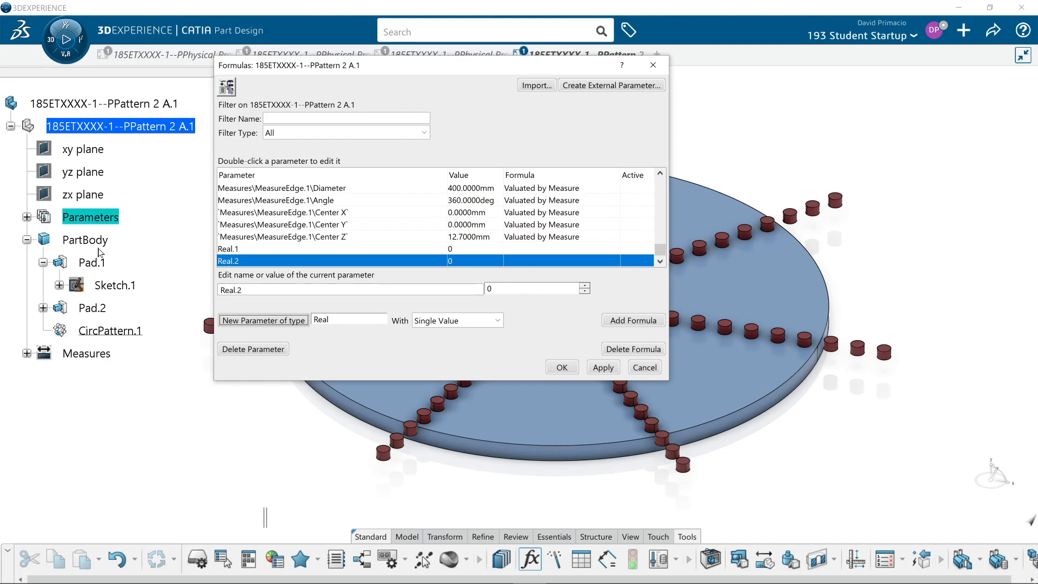
click(27, 217)
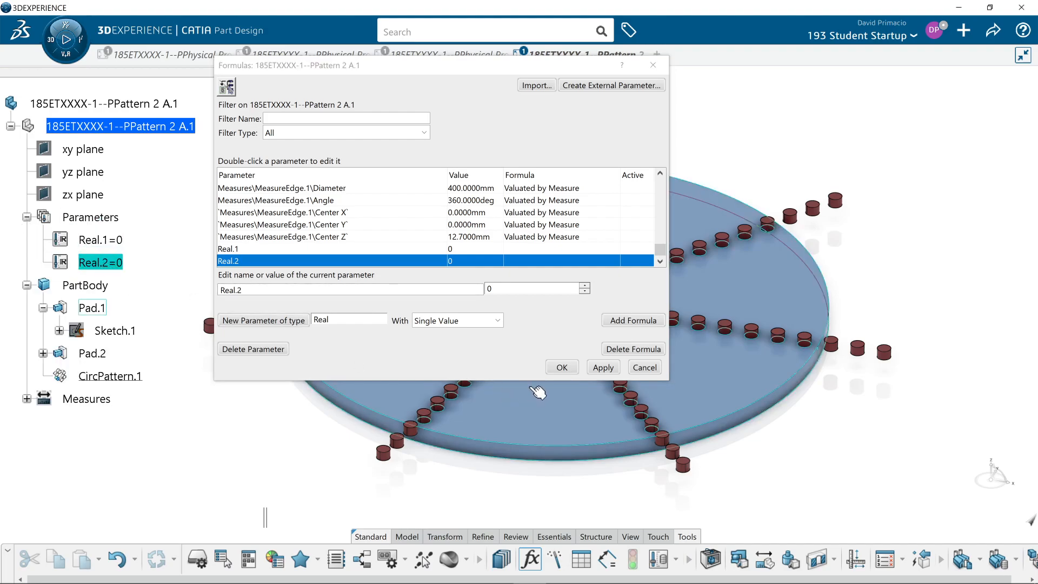
click(562, 371)
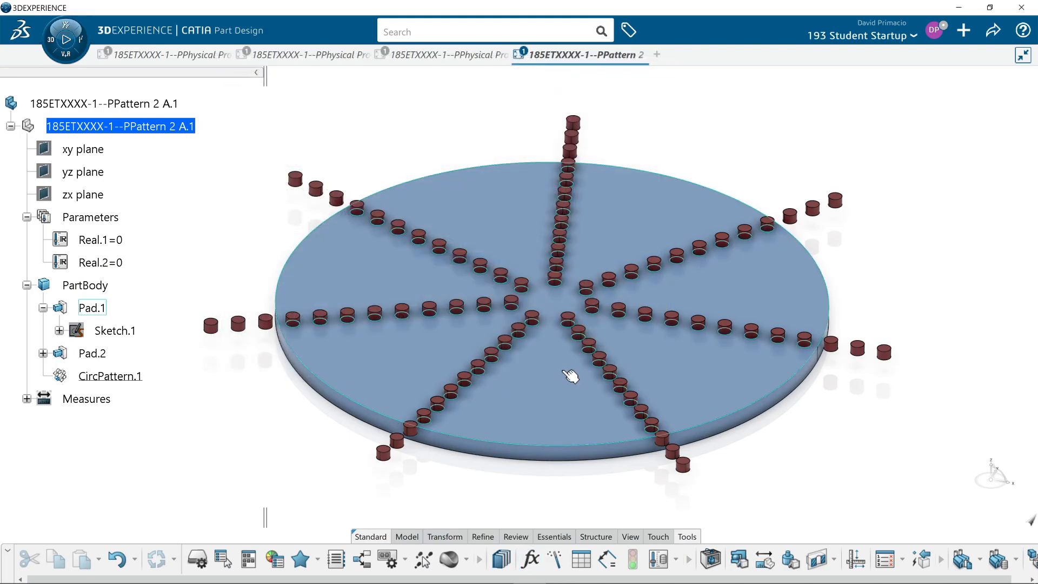
Check the 3D Shape Infrastructure preferences for which items, such as parameters and relations, are displayed in the tree, and close them.
click(930, 35)
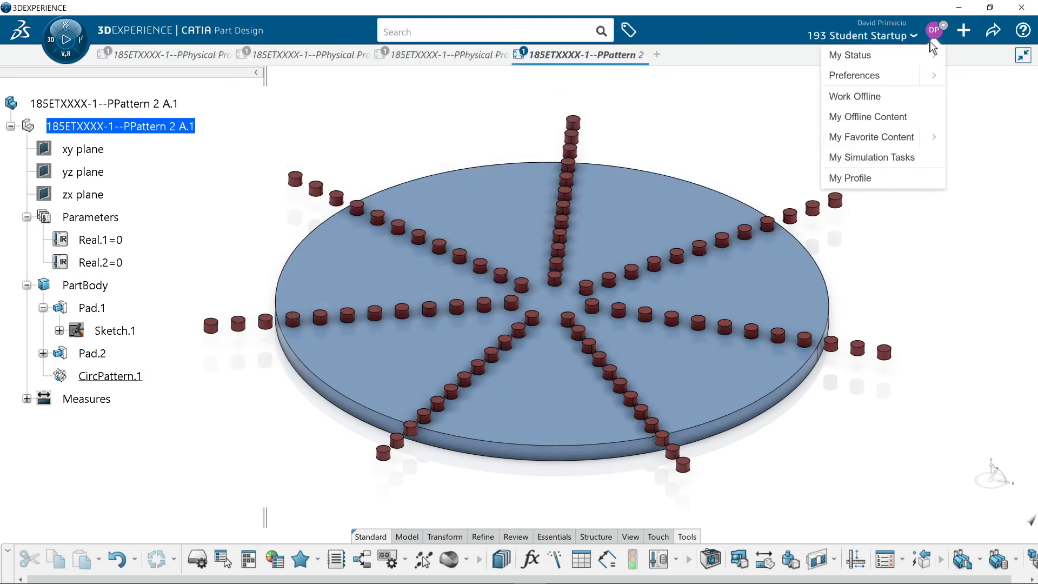
click(934, 75)
click(917, 76)
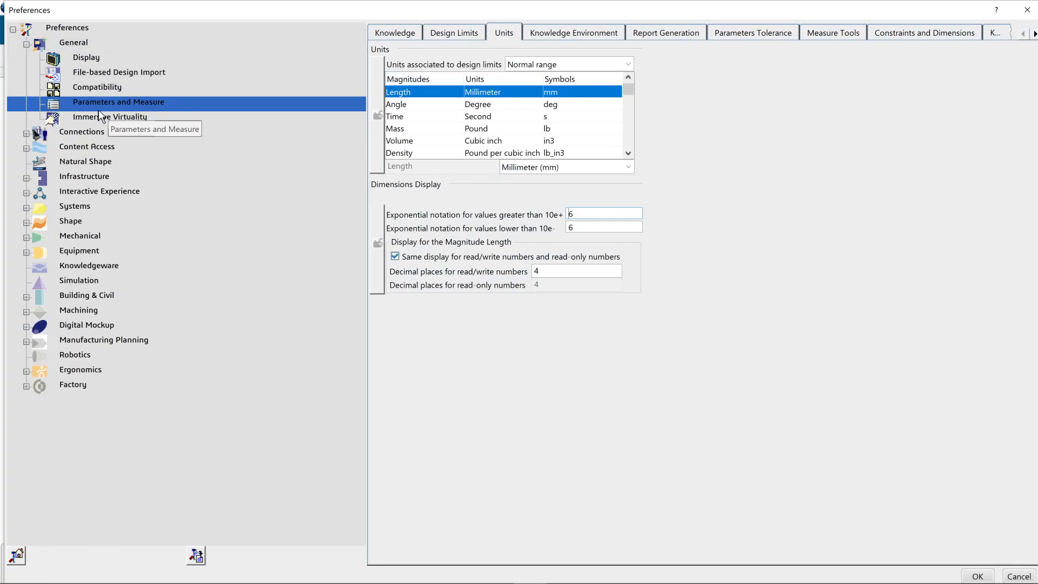
click(24, 179)
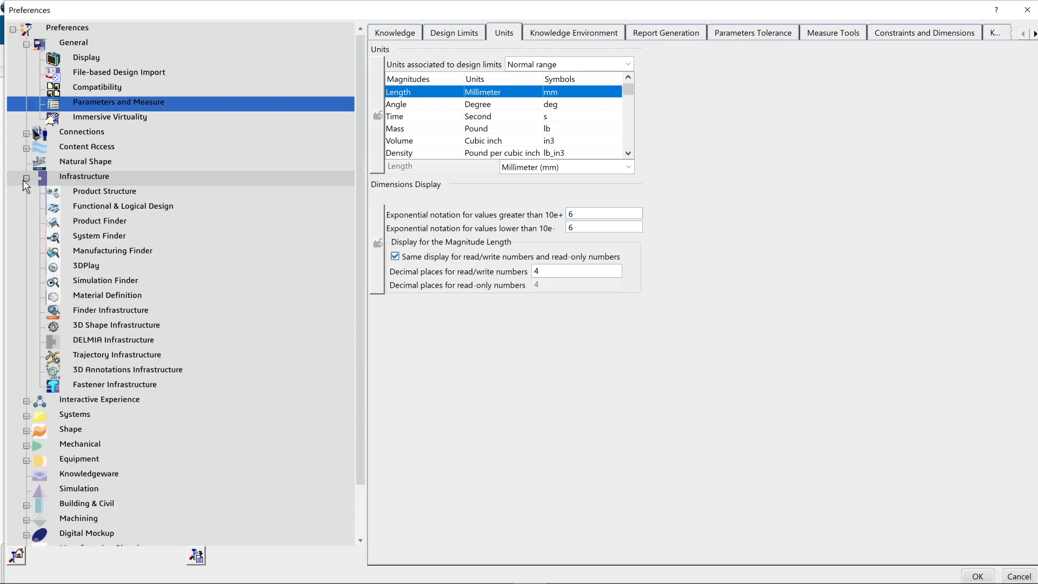
click(99, 328)
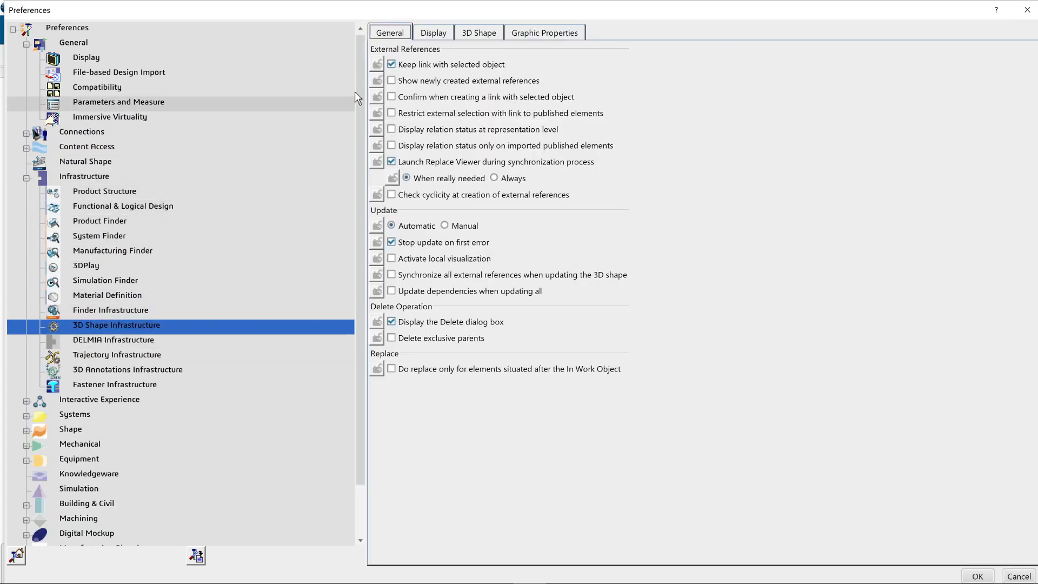
click(430, 33)
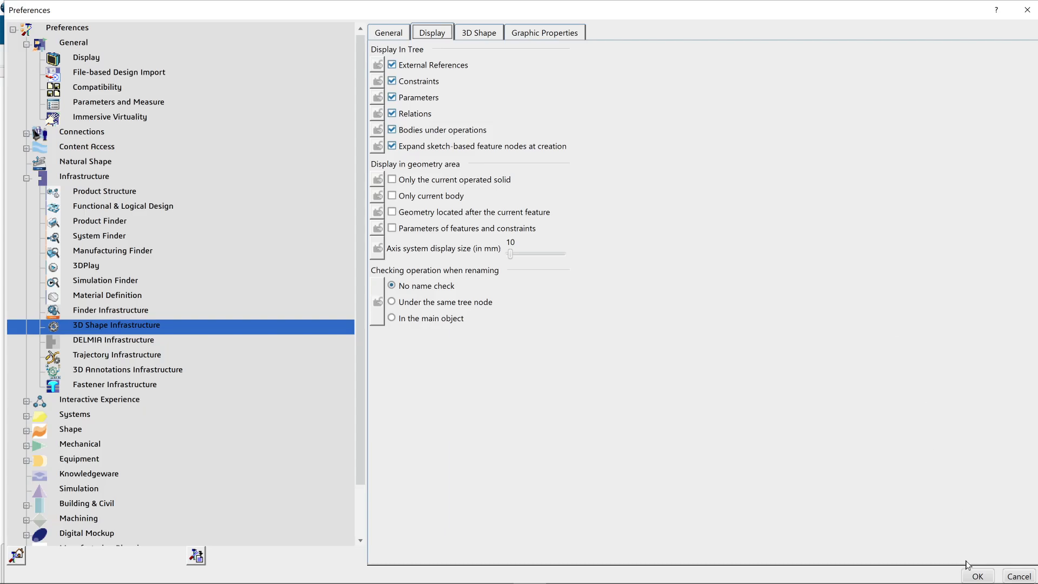
click(976, 576)
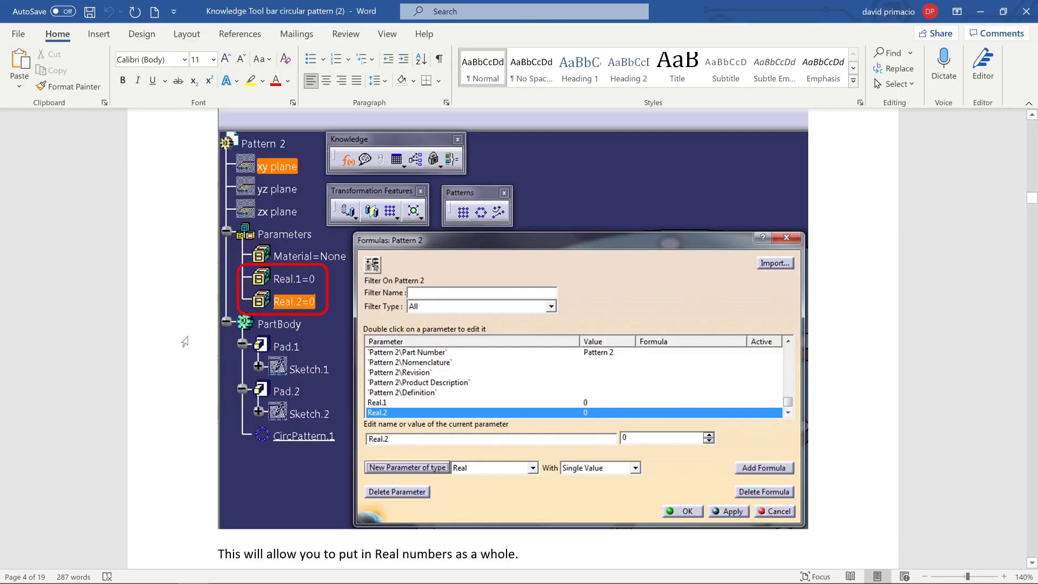
In the Word assignment, read what the two Real parameters control and how to filter the Formulas list by type Real.
scroll(156, 328, down, 8)
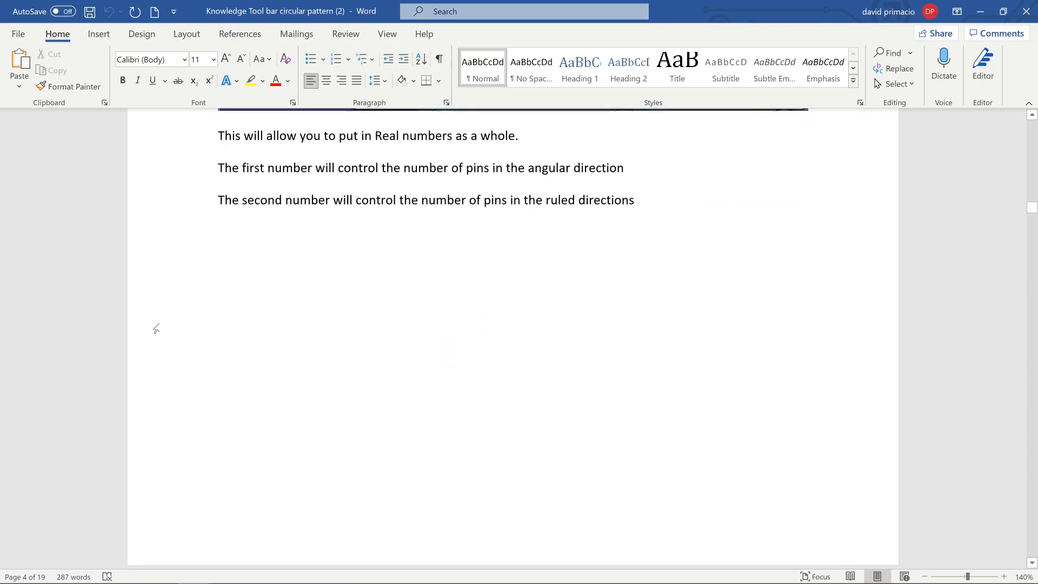
scroll(155, 329, down, 12)
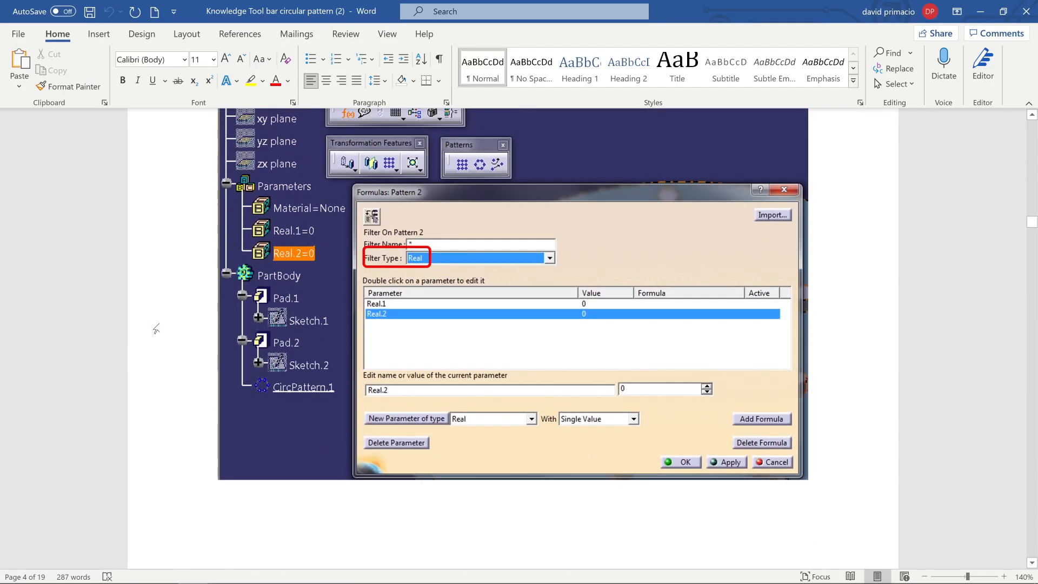
scroll(162, 329, down, 10)
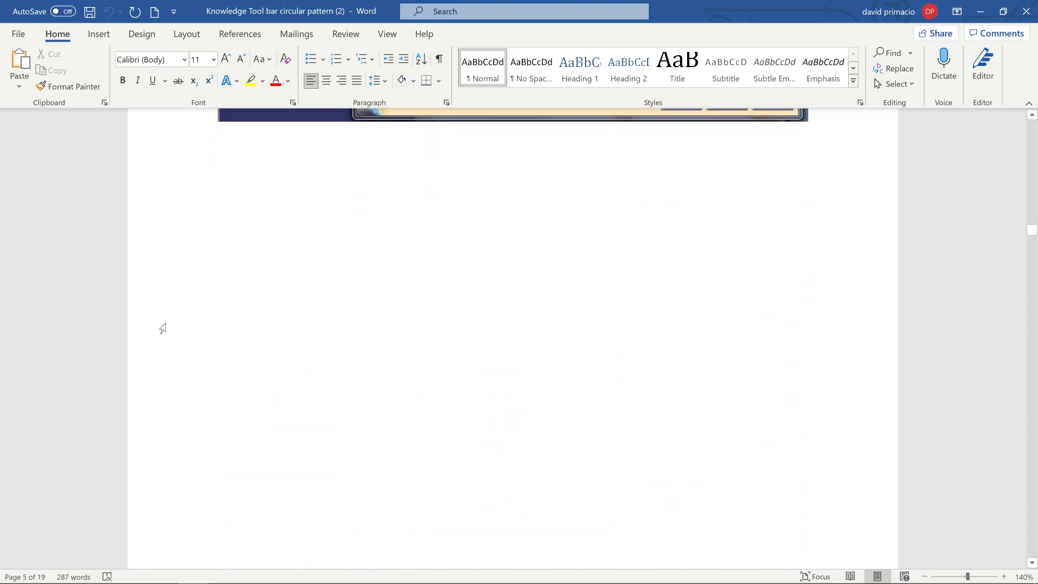
scroll(163, 328, down, 9)
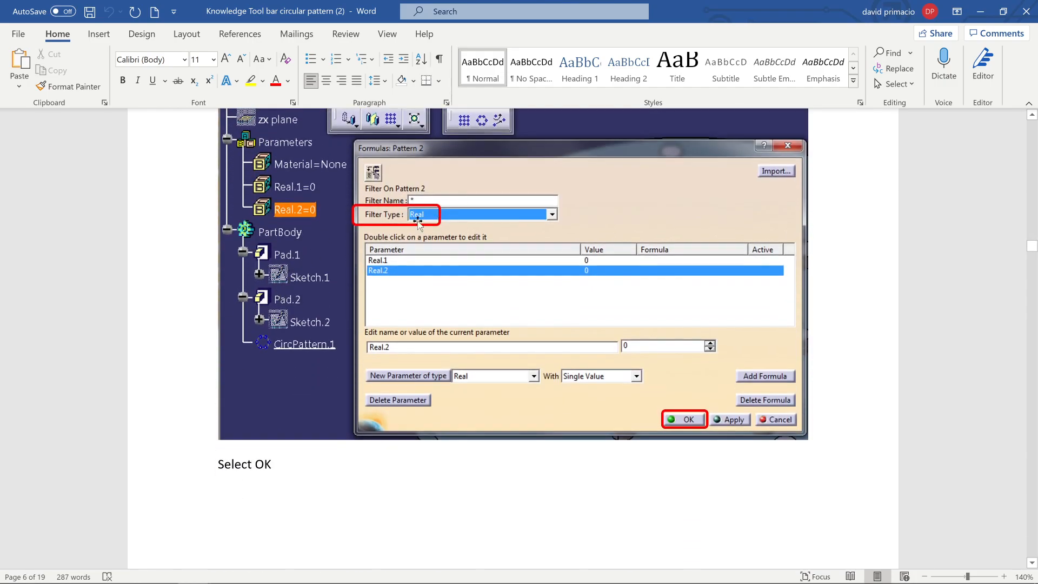
Read in the Word assignment which values to give the first and second Real parameters.
scroll(426, 222, down, 20)
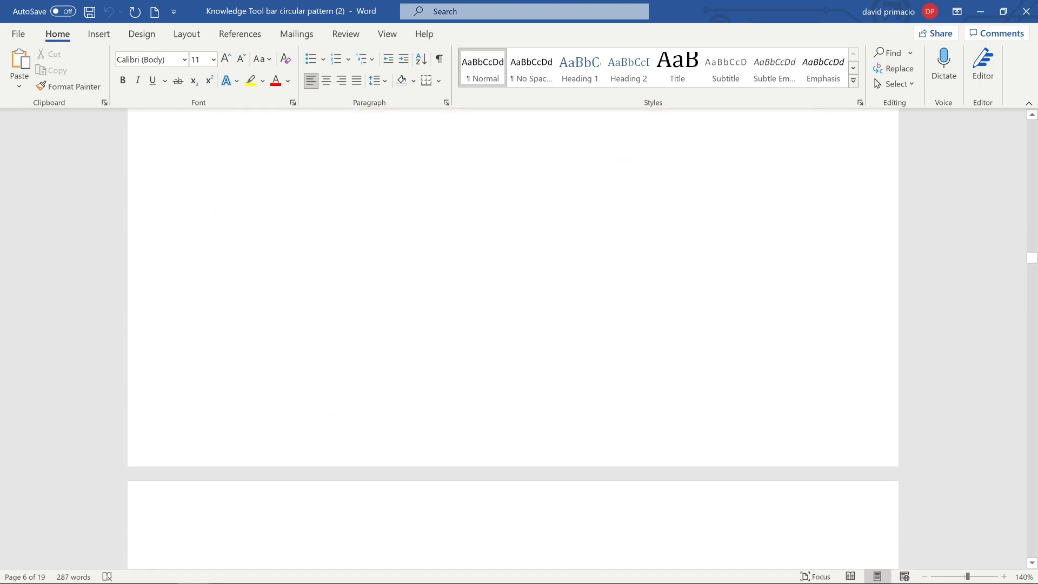
scroll(426, 222, down, 3)
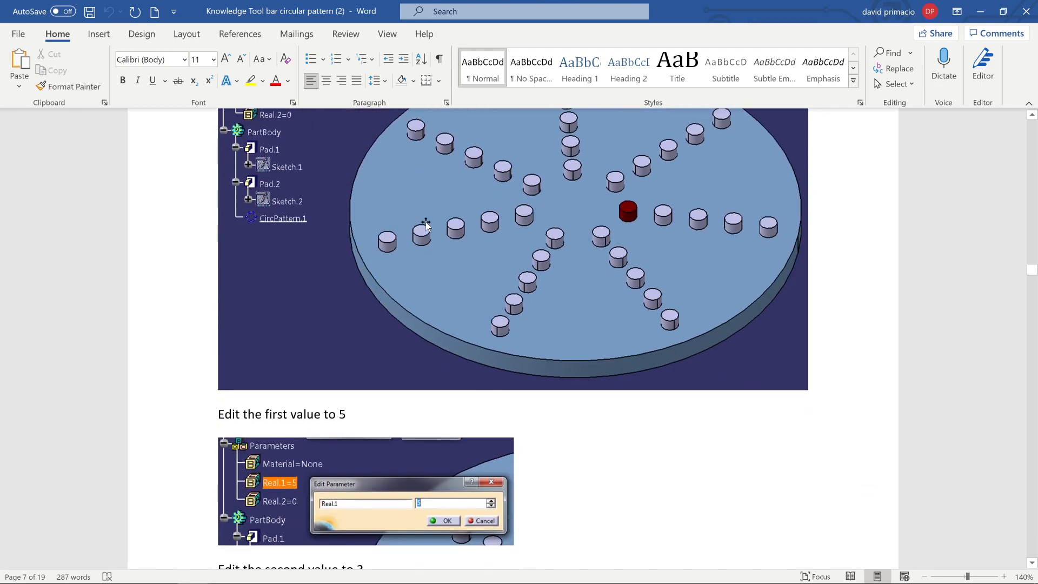
scroll(426, 223, down, 3)
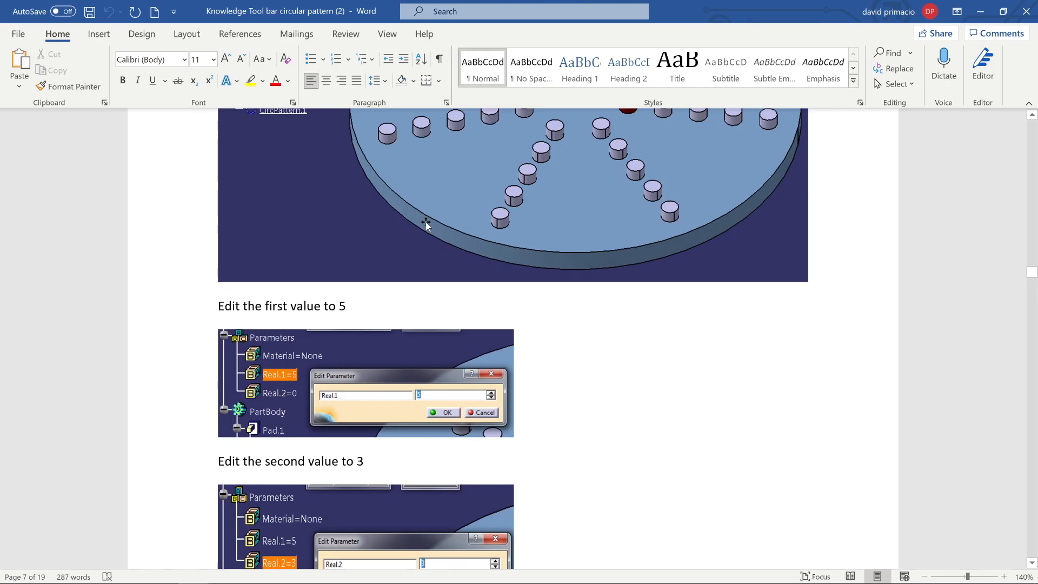
scroll(426, 221, down, 3)
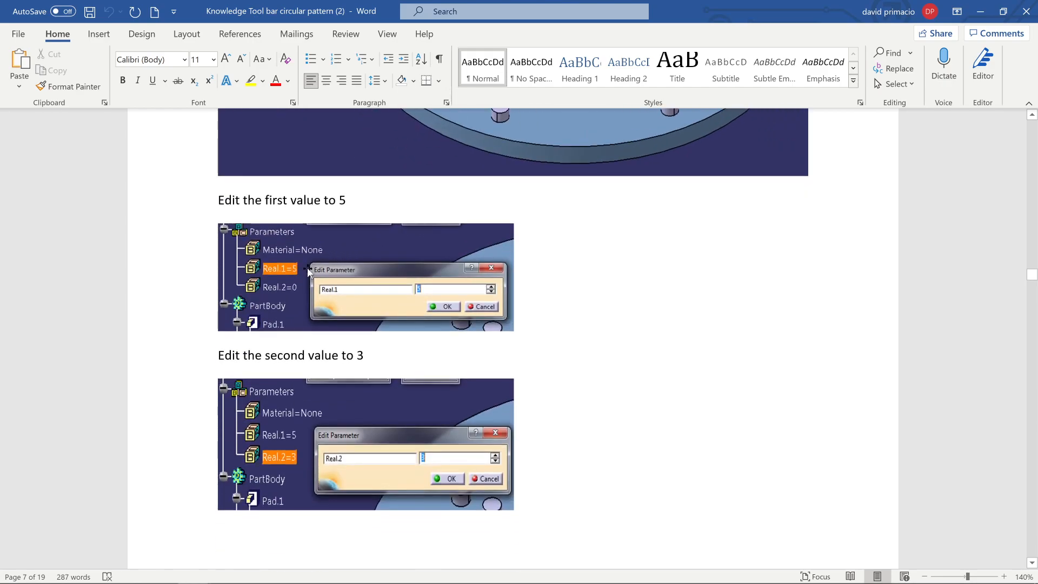
scroll(307, 268, down, 3)
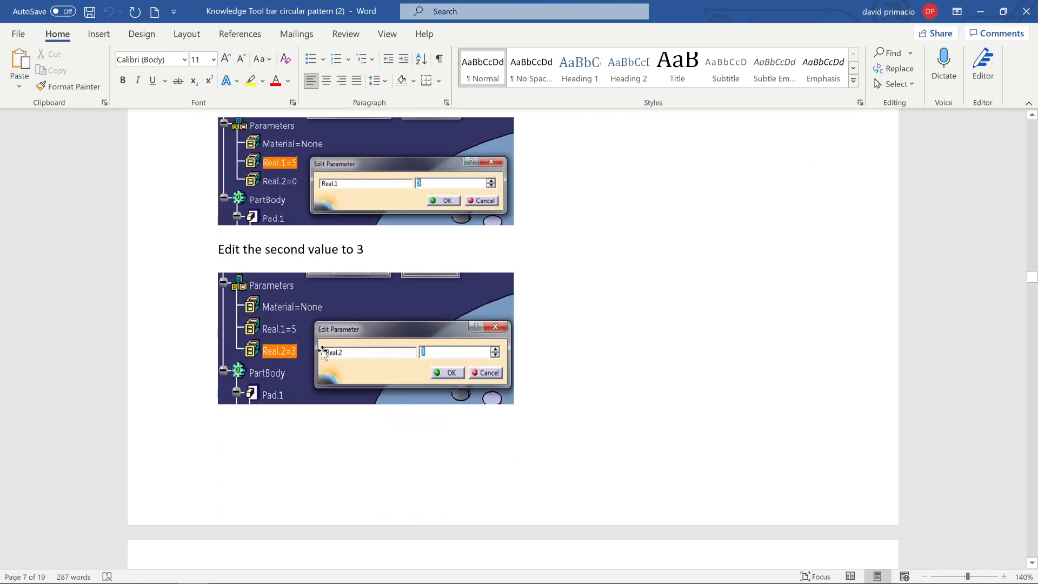
Return to CATIA, start Formula on the part and filter the parameters by type Real.
key(alt+Tab)
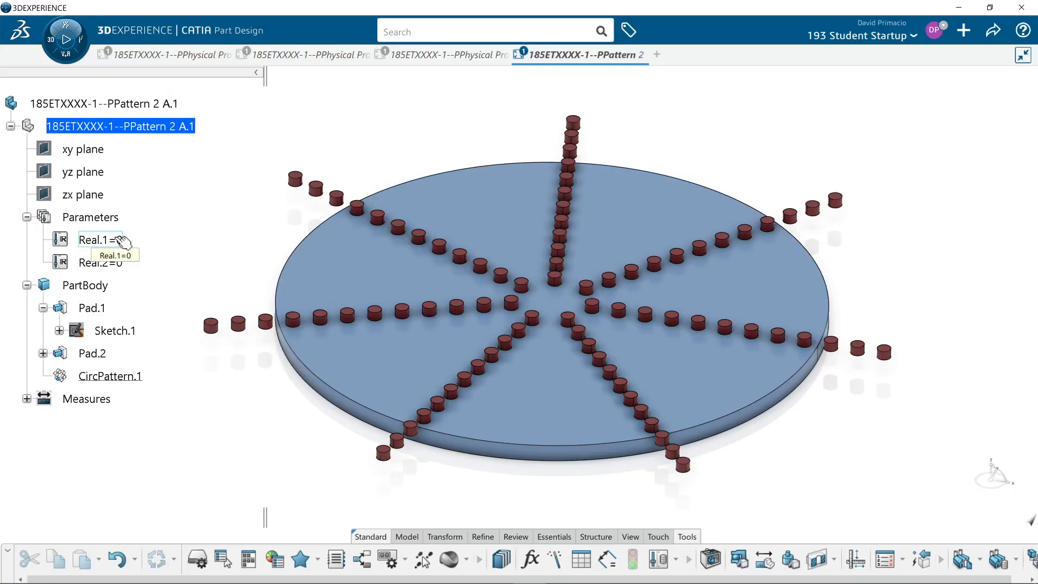
click(529, 559)
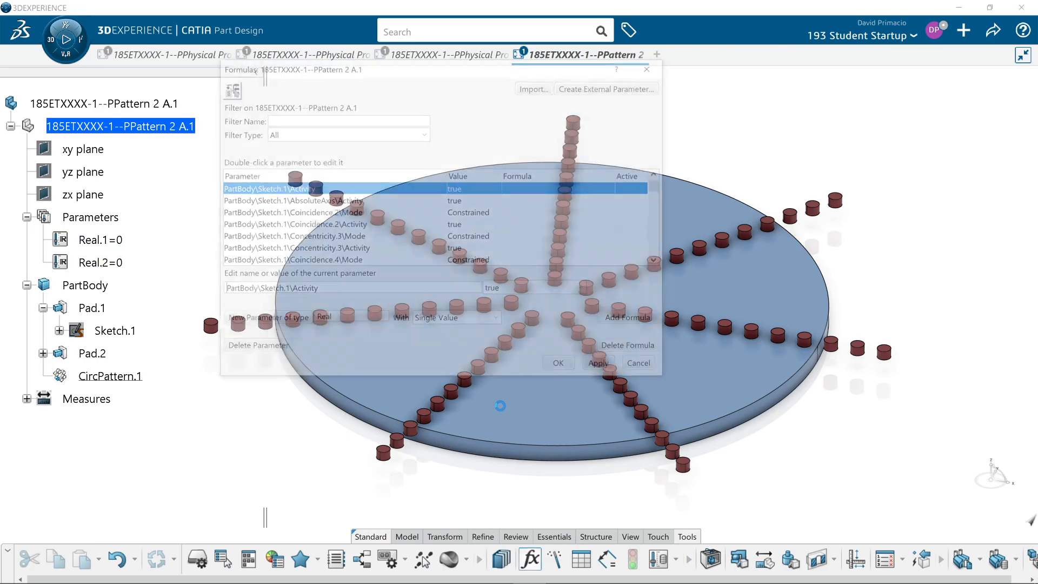
click(269, 133)
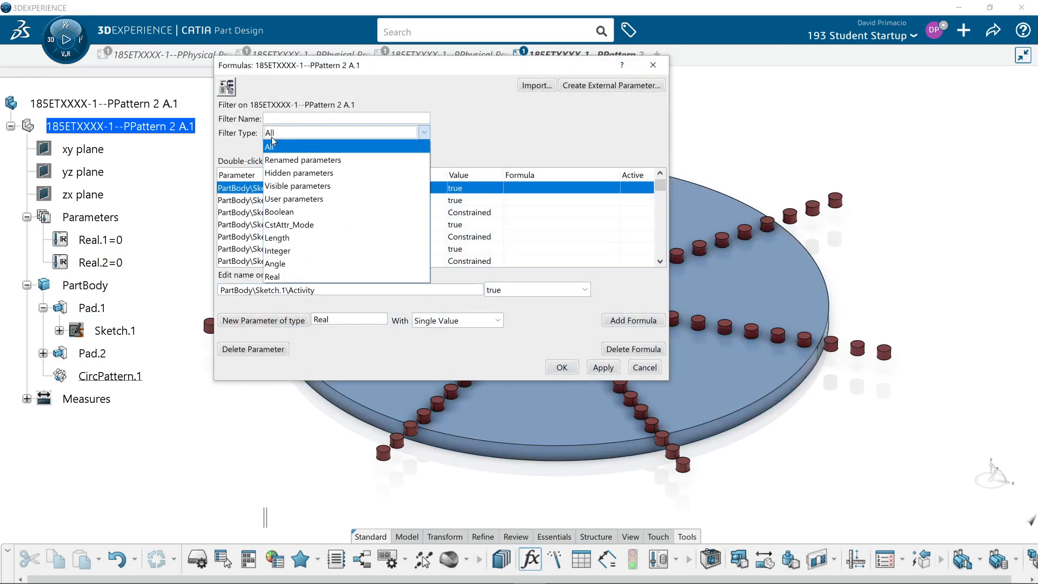
click(269, 278)
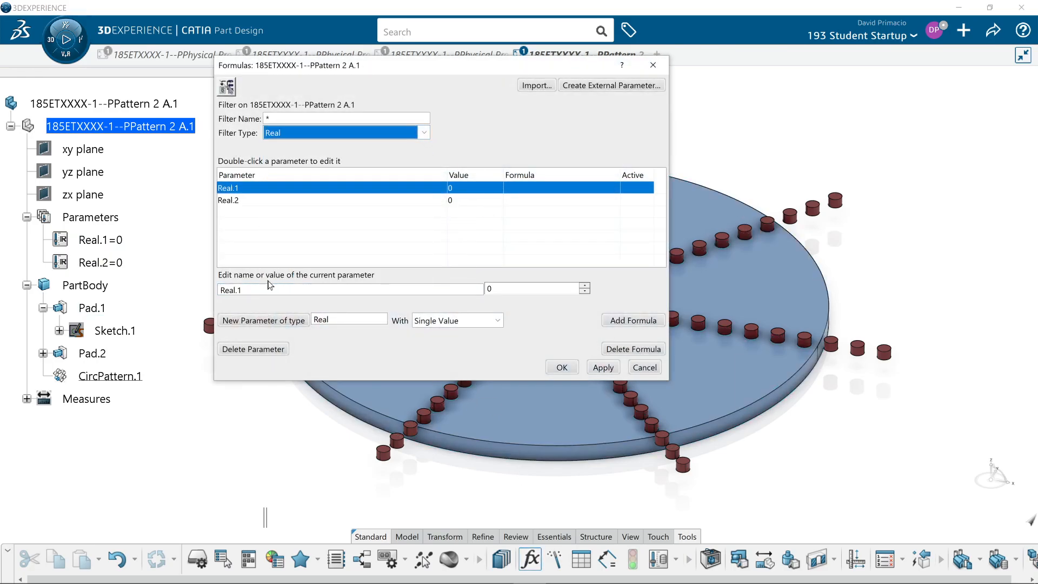
Set Real.1 to 5 and Real.2 to 3, and apply the values.
click(88, 236)
double_click(503, 288)
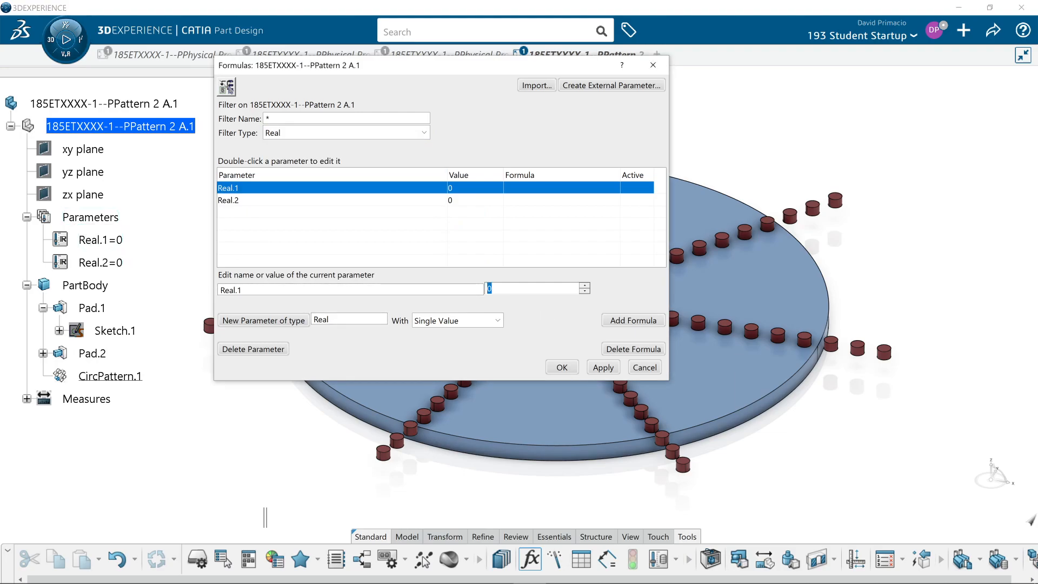
text(5)
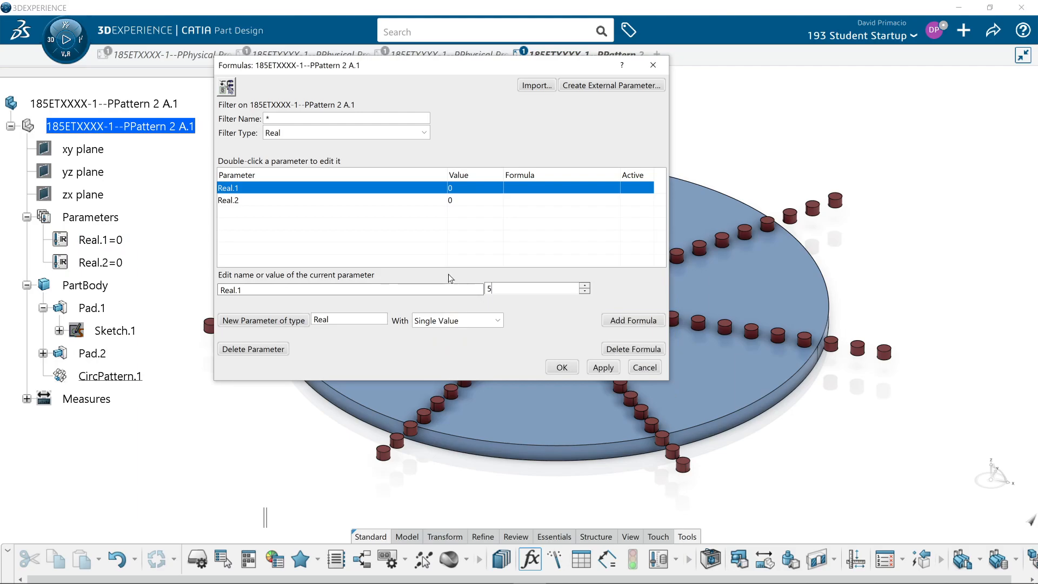
click(264, 201)
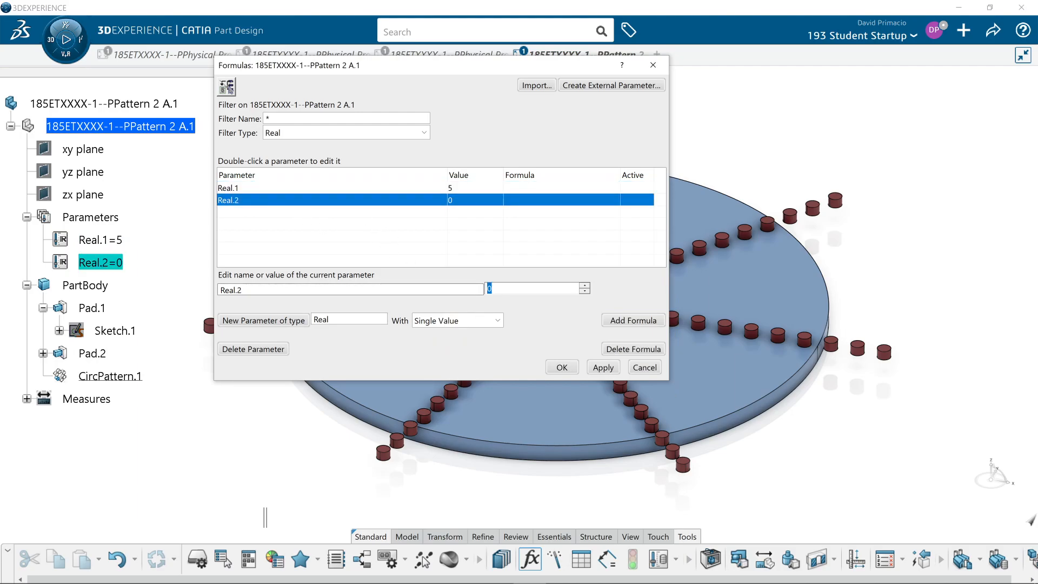
text(3)
click(592, 370)
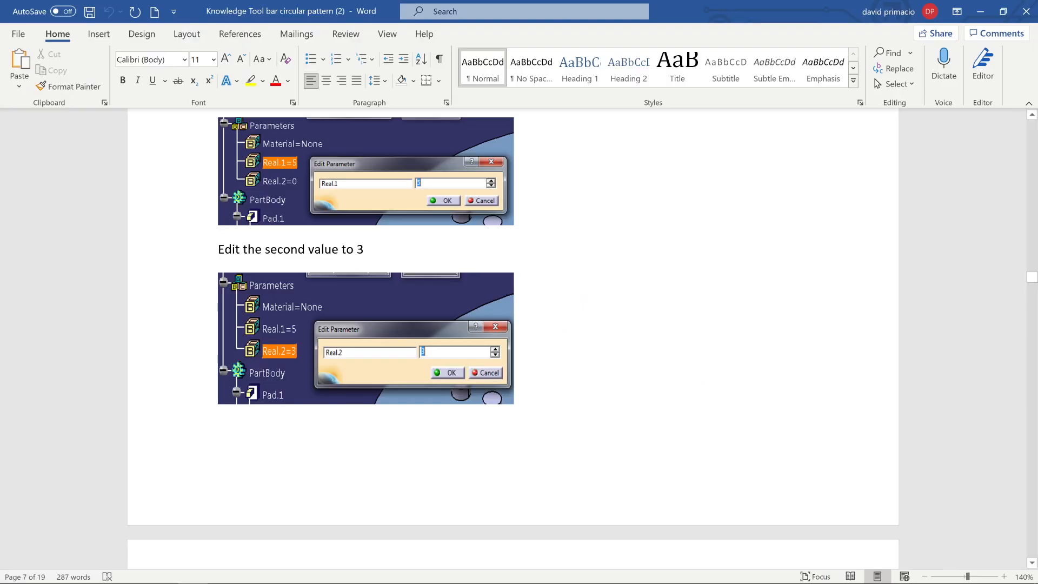
In the Word assignment, read how to show the circular pattern's values in the Formulas dialog.
scroll(560, 360, down, 10)
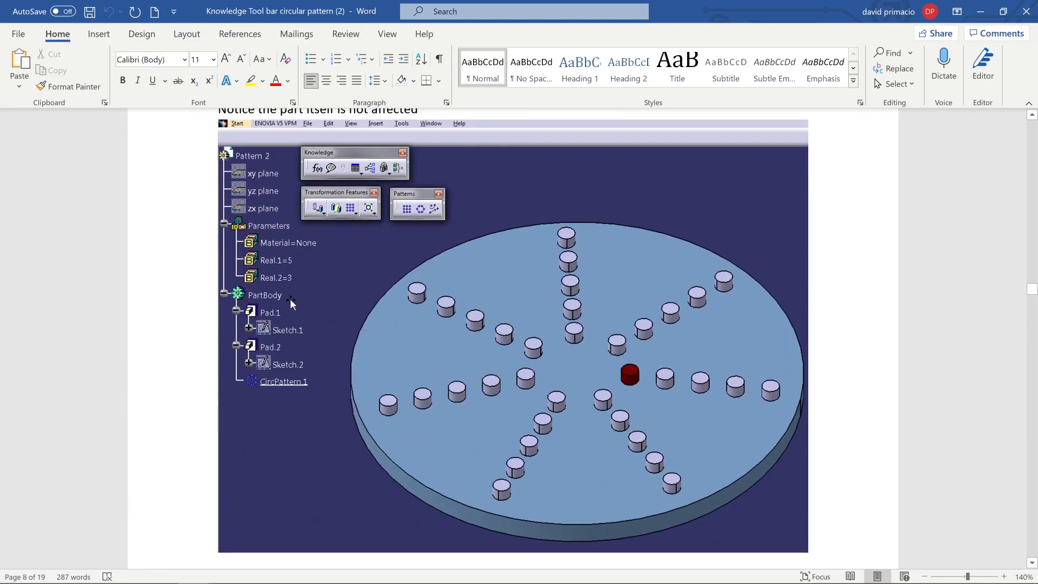
scroll(309, 304, down, 8)
scroll(311, 303, up, 8)
scroll(311, 305, down, 15)
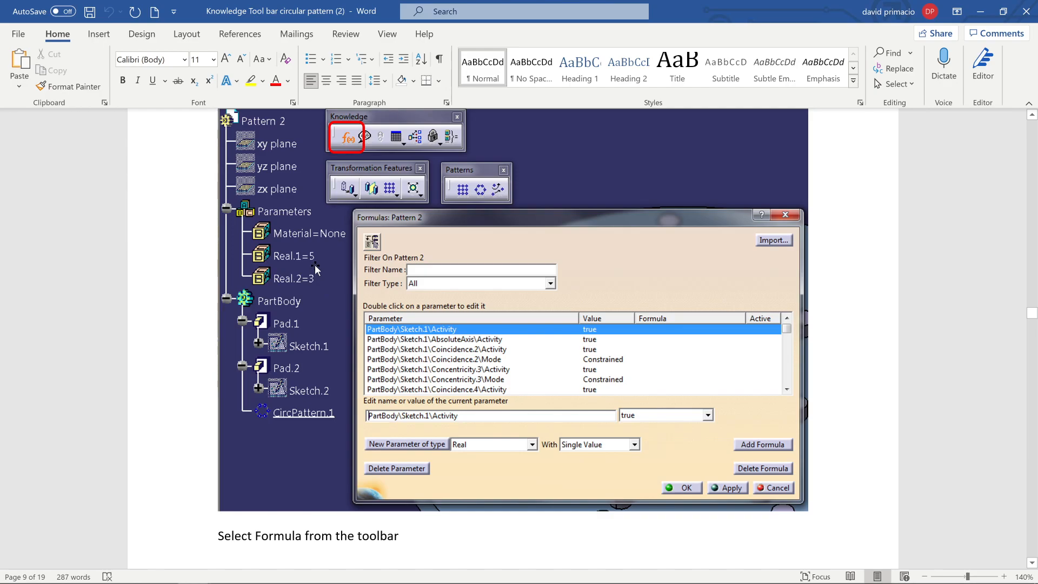
scroll(314, 265, down, 2)
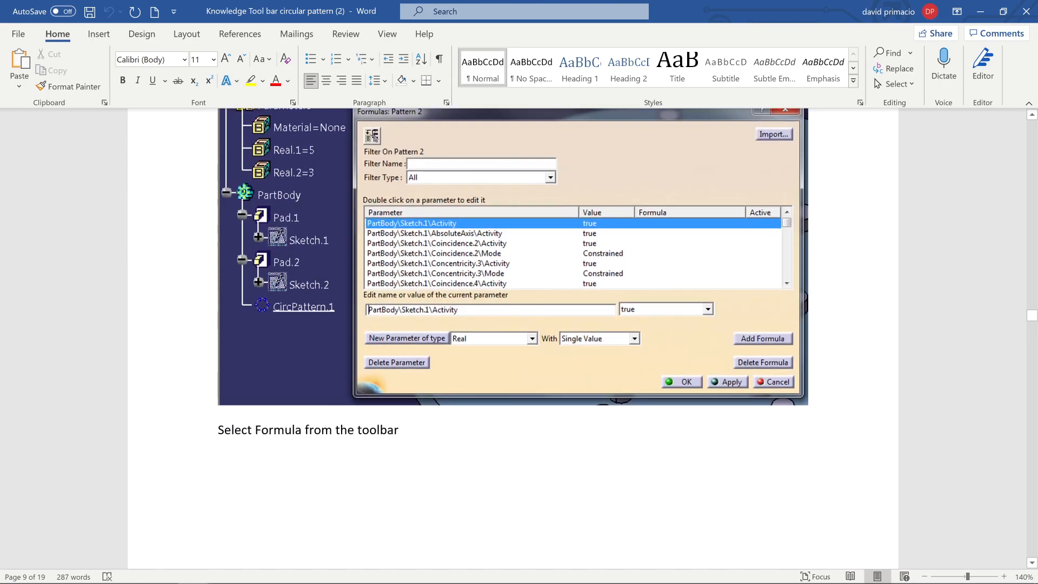
scroll(513, 325, down, 15)
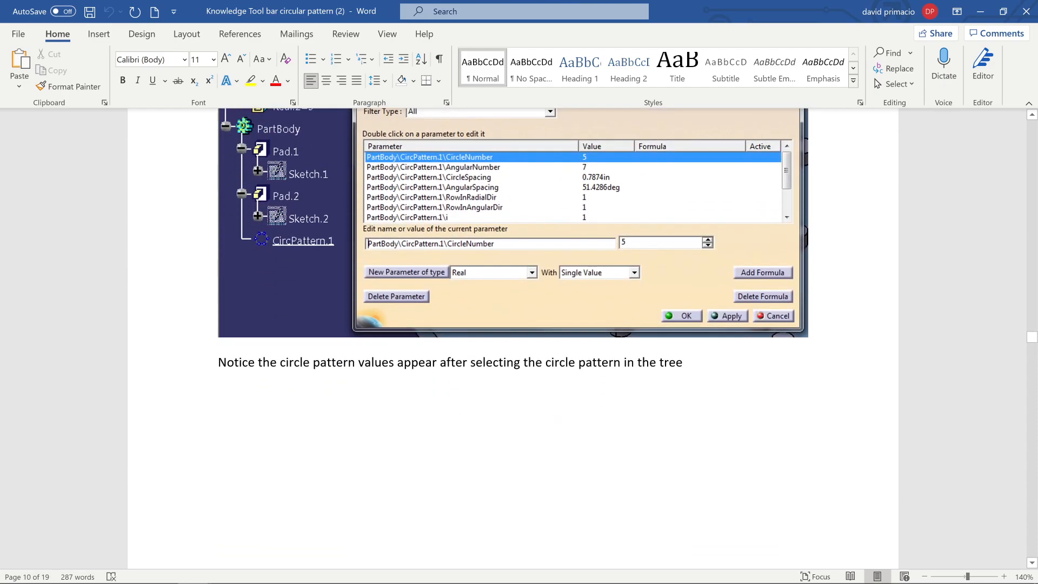
scroll(513, 281, up, 2)
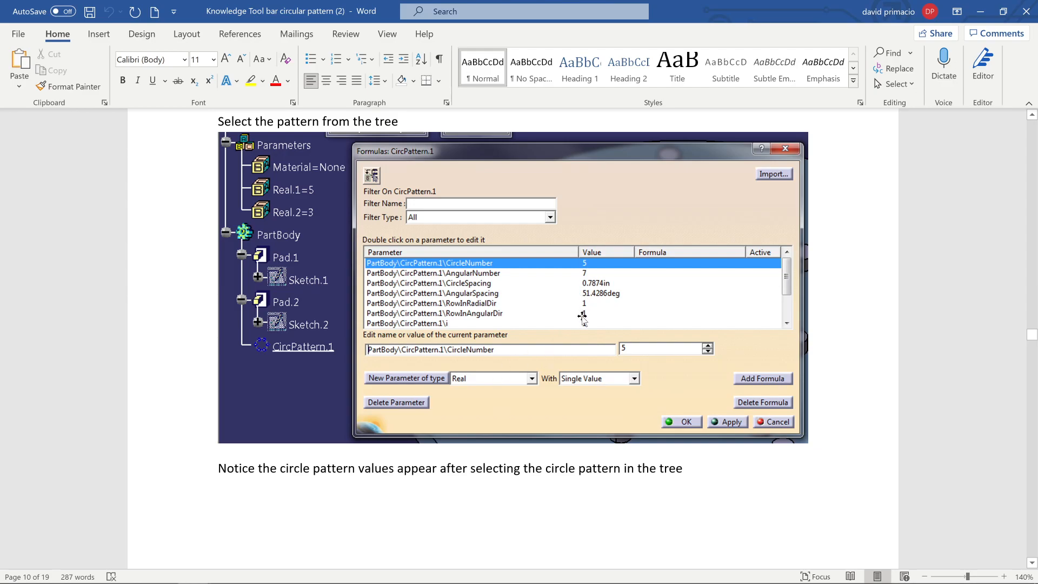
Back in CATIA, list the parameters of CircPattern.1 in Formulas and move the dialog clear of the model tree.
key(alt+Tab)
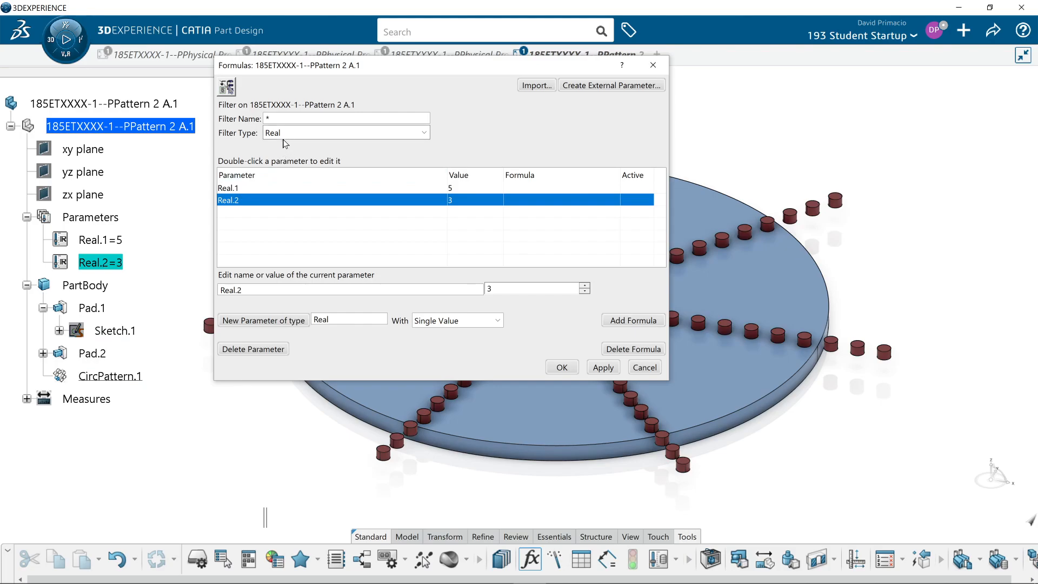
click(93, 376)
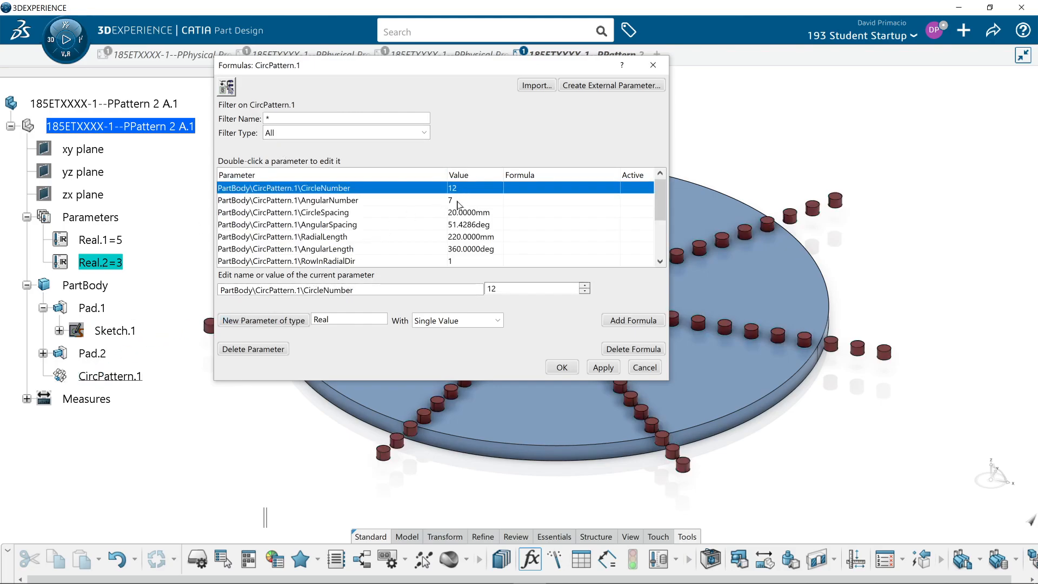
drag(434, 68, 690, 89)
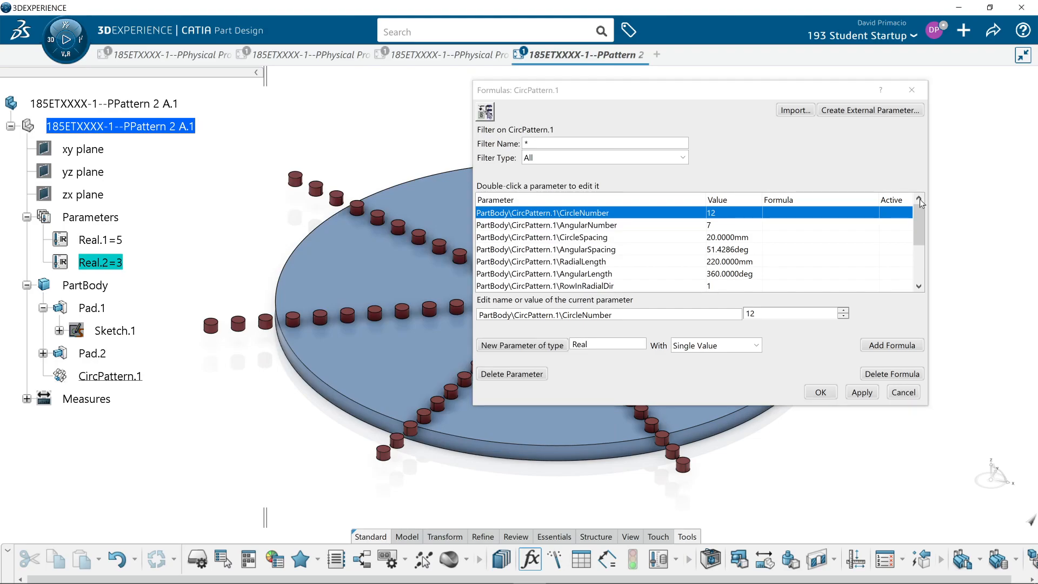
drag(707, 93, 720, 105)
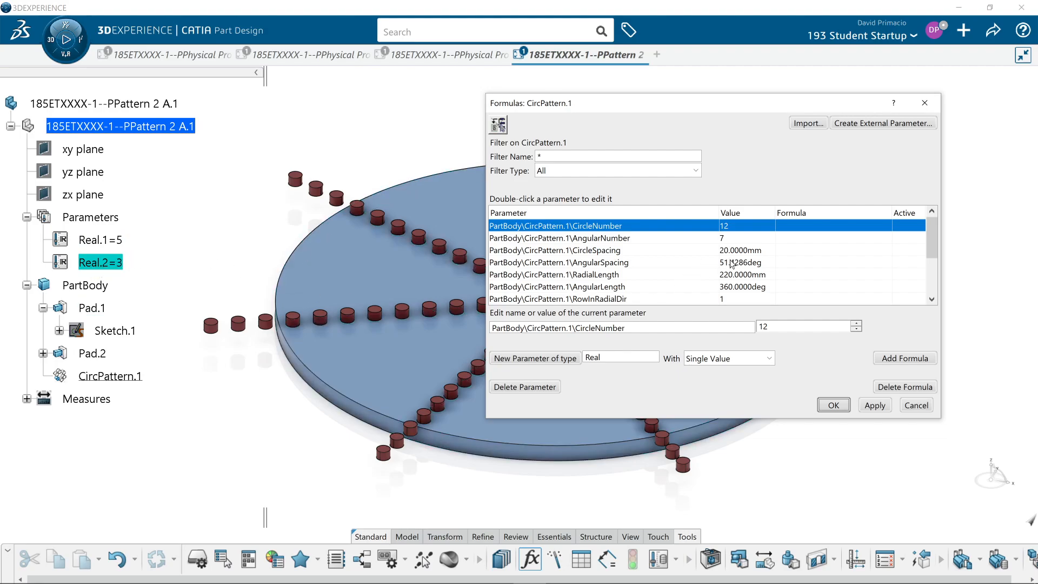
In the Word assignment, read how to add a formula linking the pattern's AngularNumber to Real.1.
key(alt+Tab)
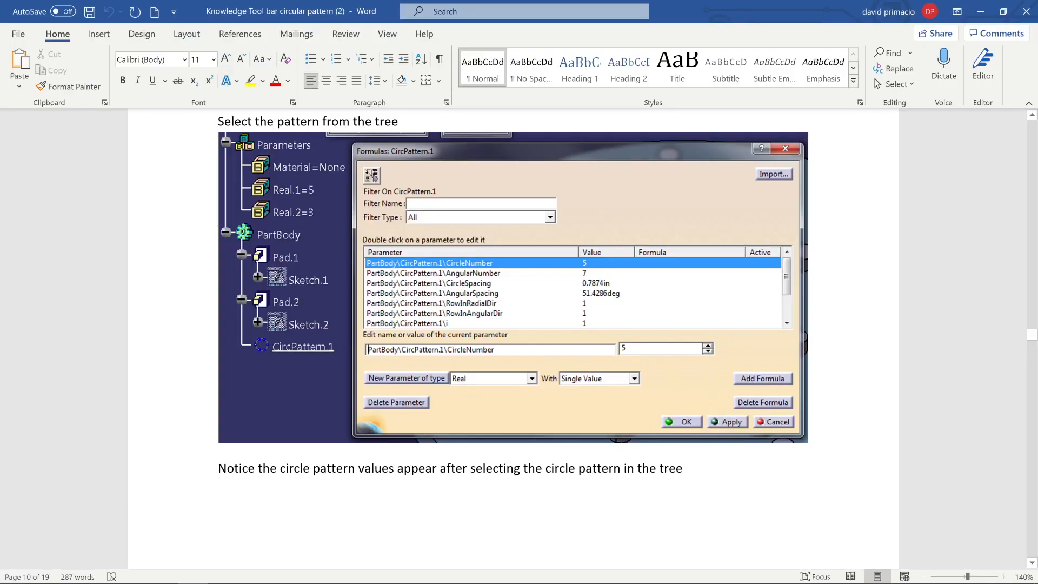
scroll(512, 335, down, 15)
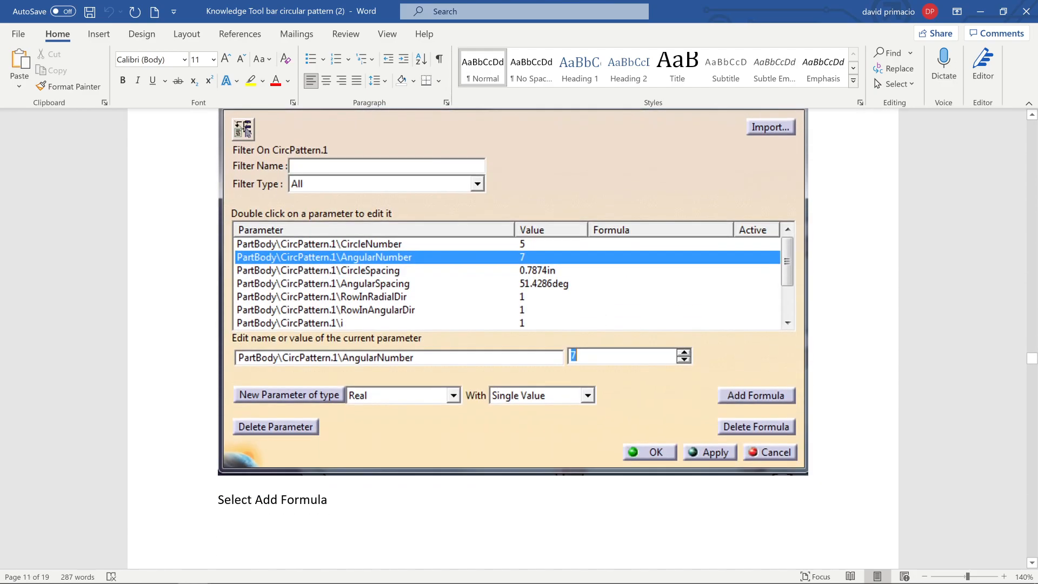
scroll(512, 291, down, 3)
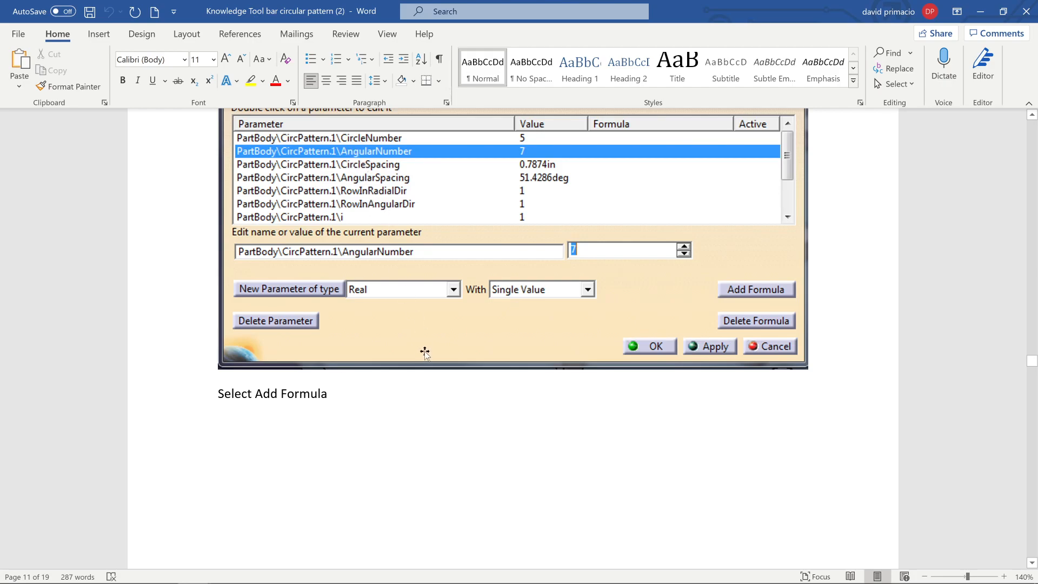
scroll(425, 349, down, 2)
scroll(418, 358, down, 15)
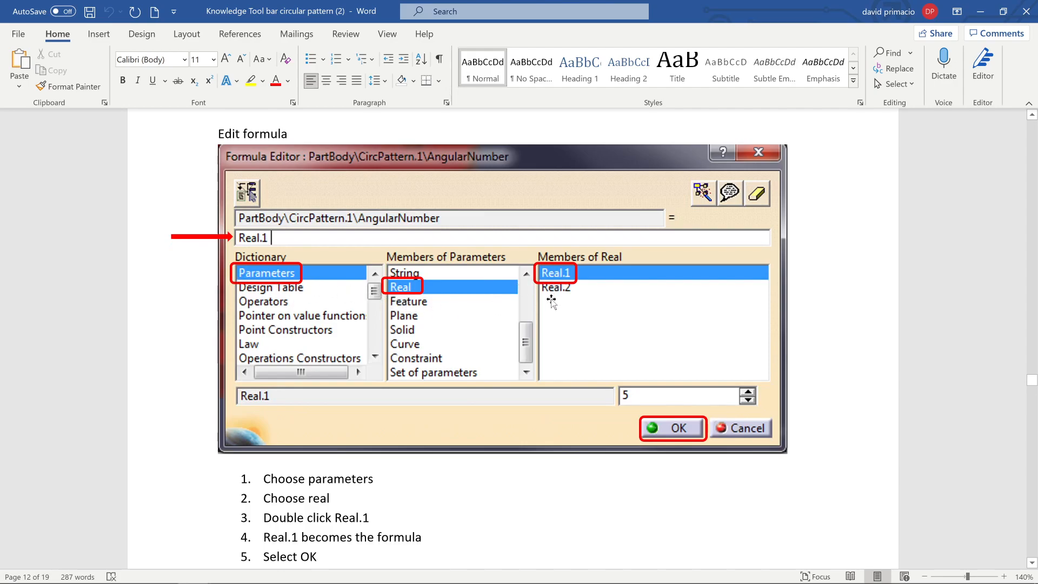
Return to CATIA, add the formula Real.1 to the circular pattern's CircleNumber and apply it.
key(alt+Tab)
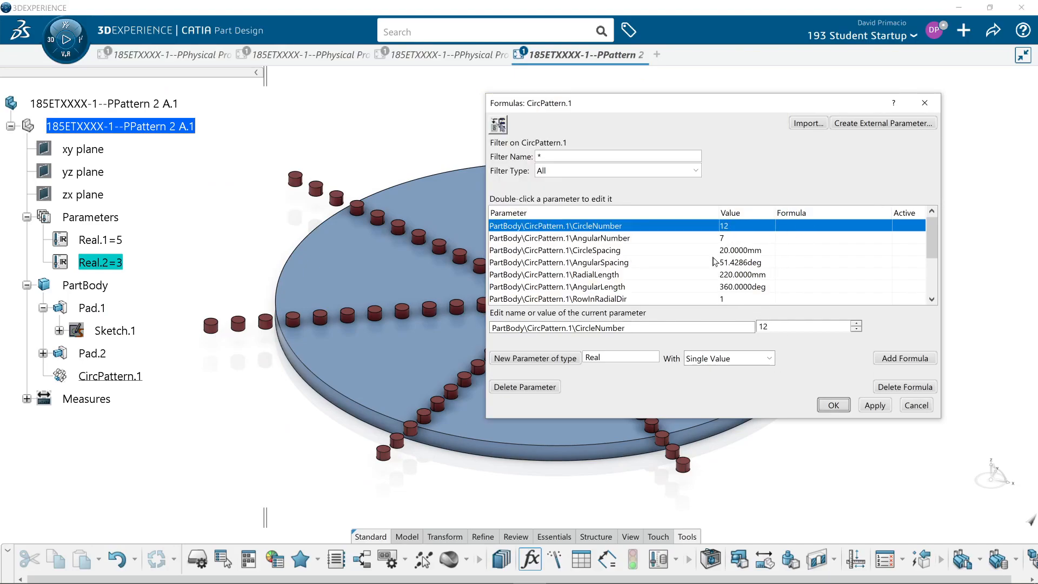
click(886, 359)
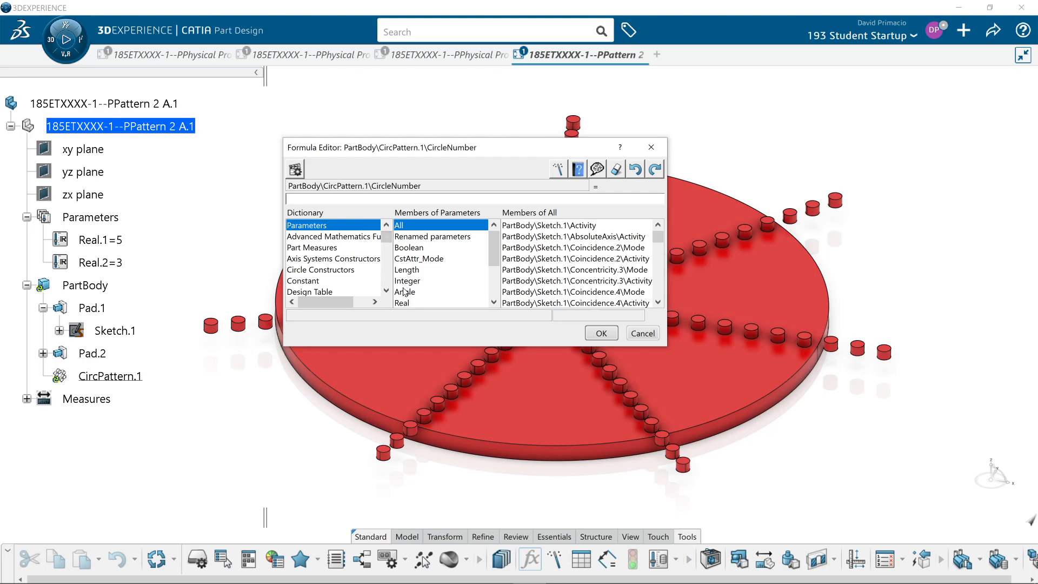
click(406, 304)
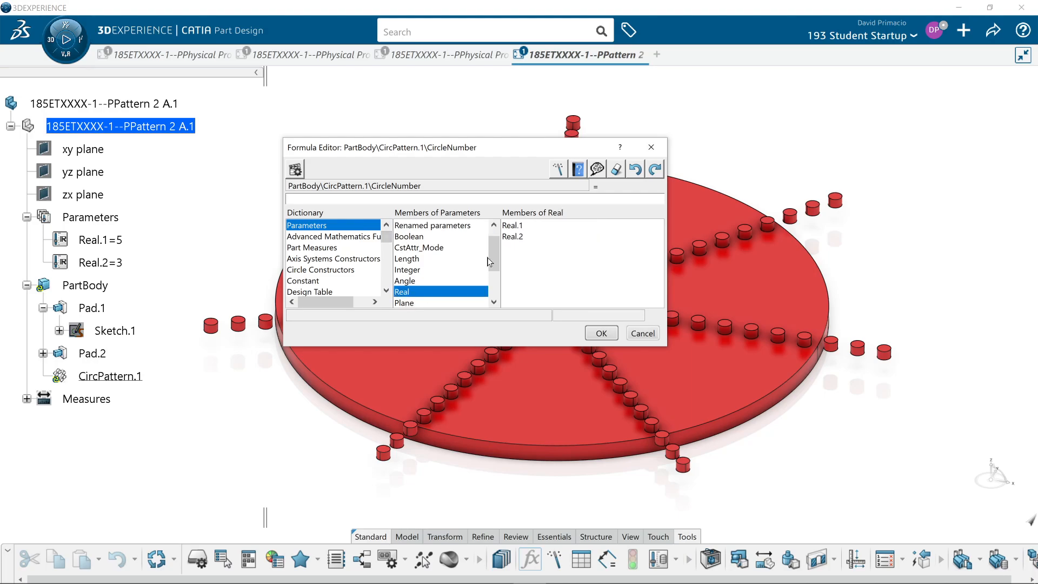
double_click(515, 228)
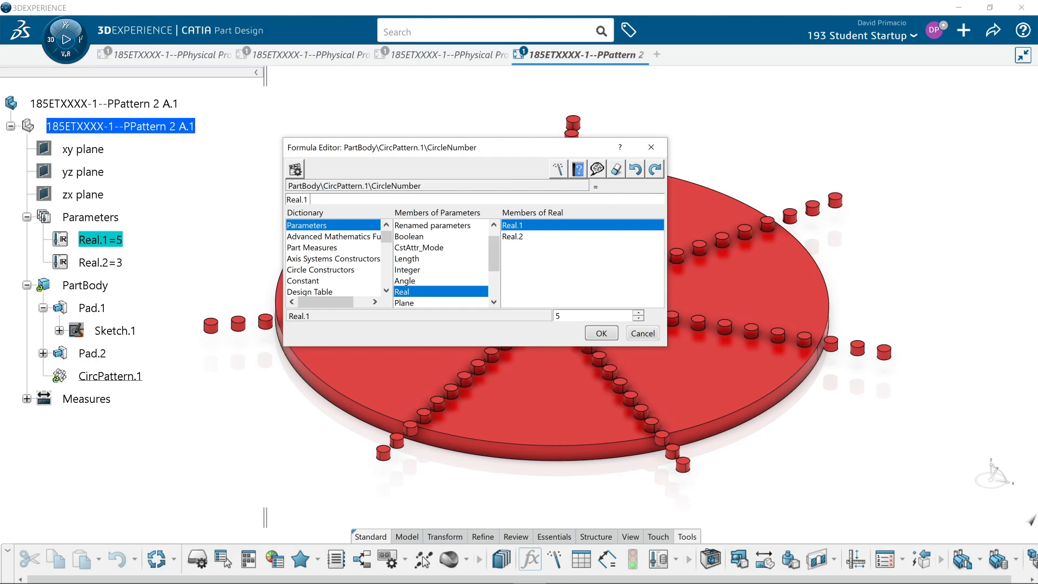
click(600, 333)
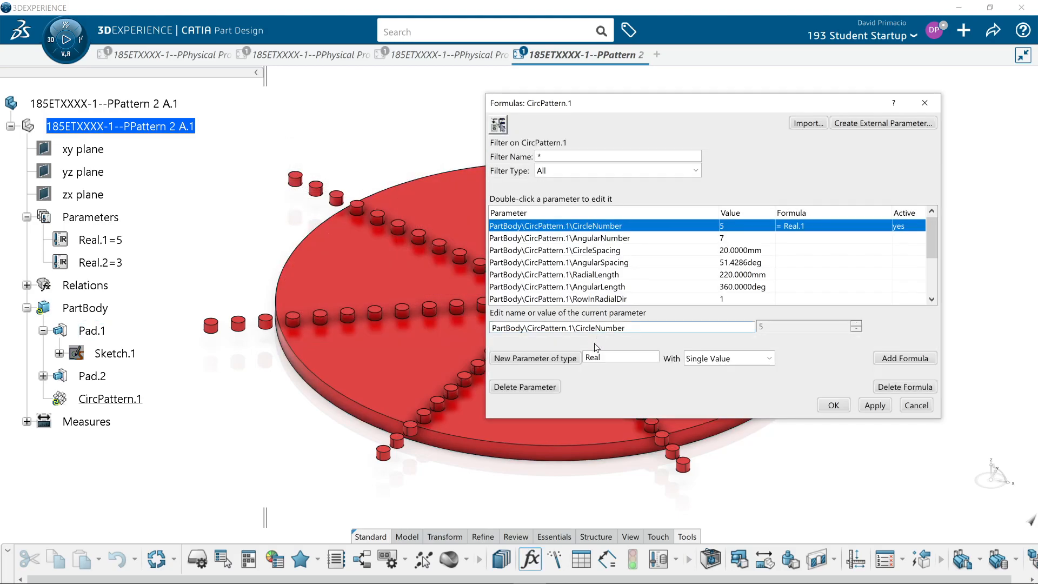
click(876, 406)
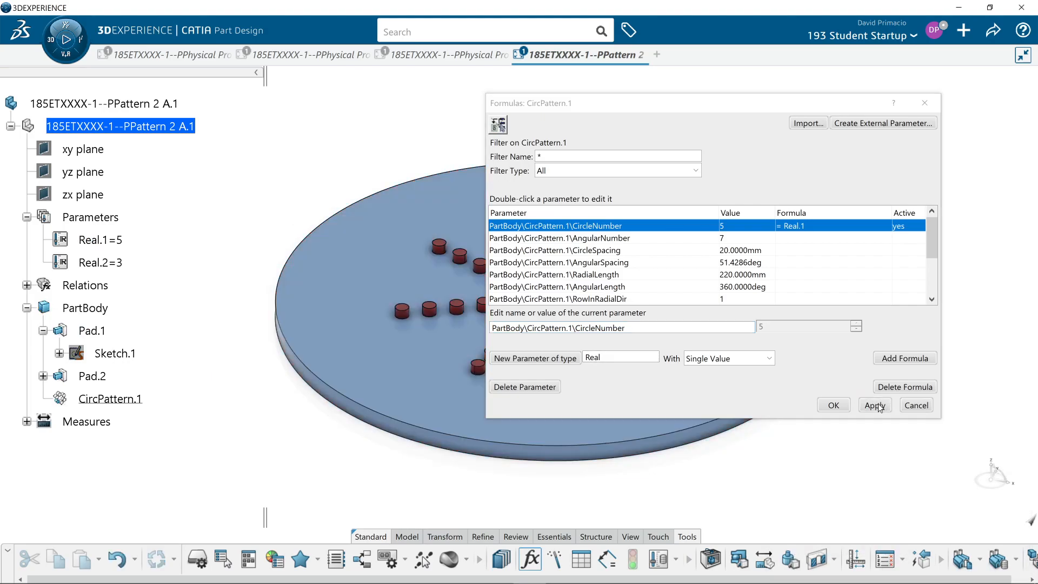
Add the formula Real.2 to CircPattern.1's AngularNumber, picking the Real.2 parameter from the model tree.
middle_drag(310, 429, 180, 468)
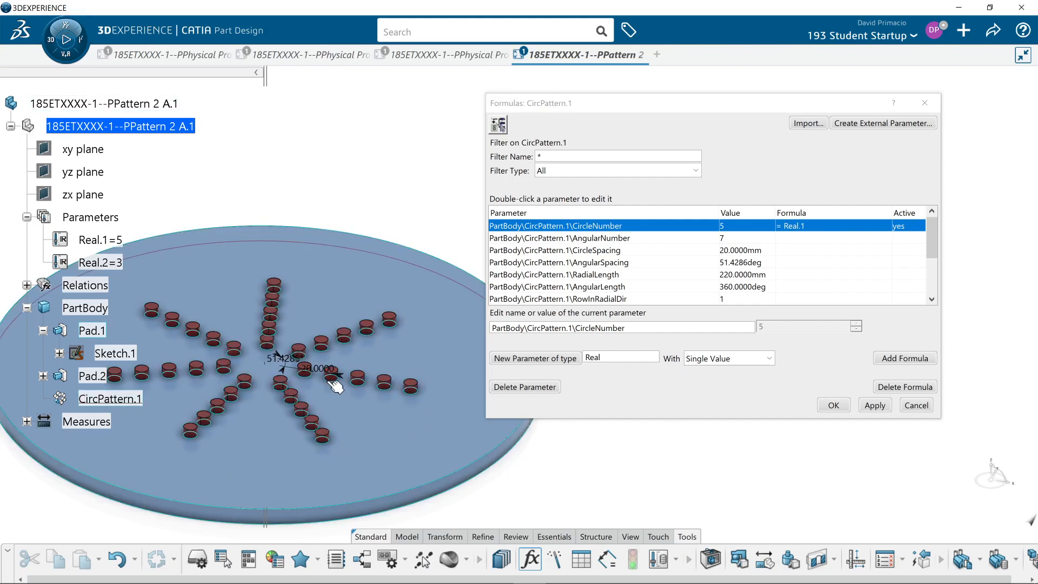
middle_drag(678, 457, 845, 400)
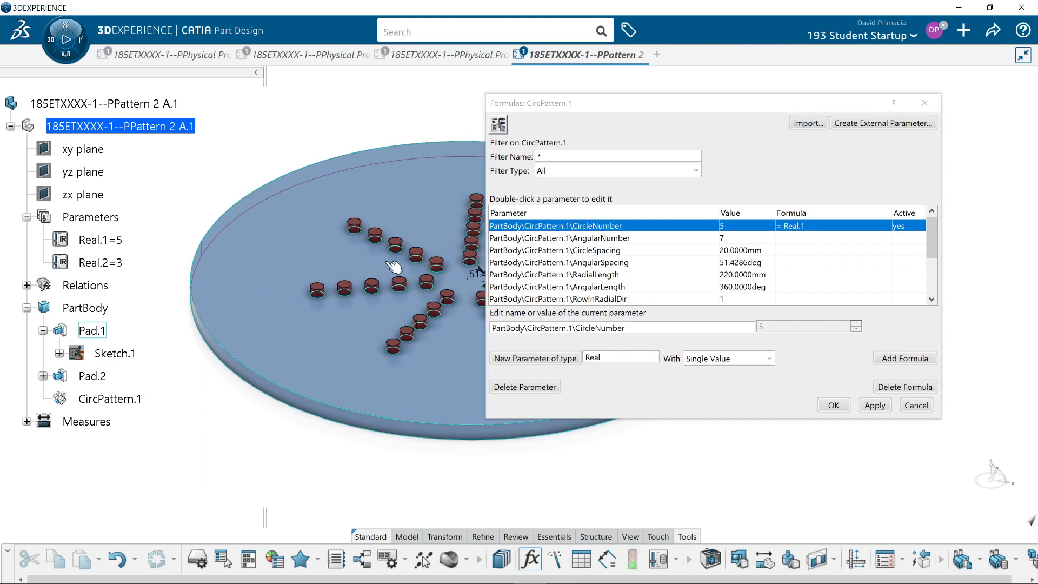
click(704, 242)
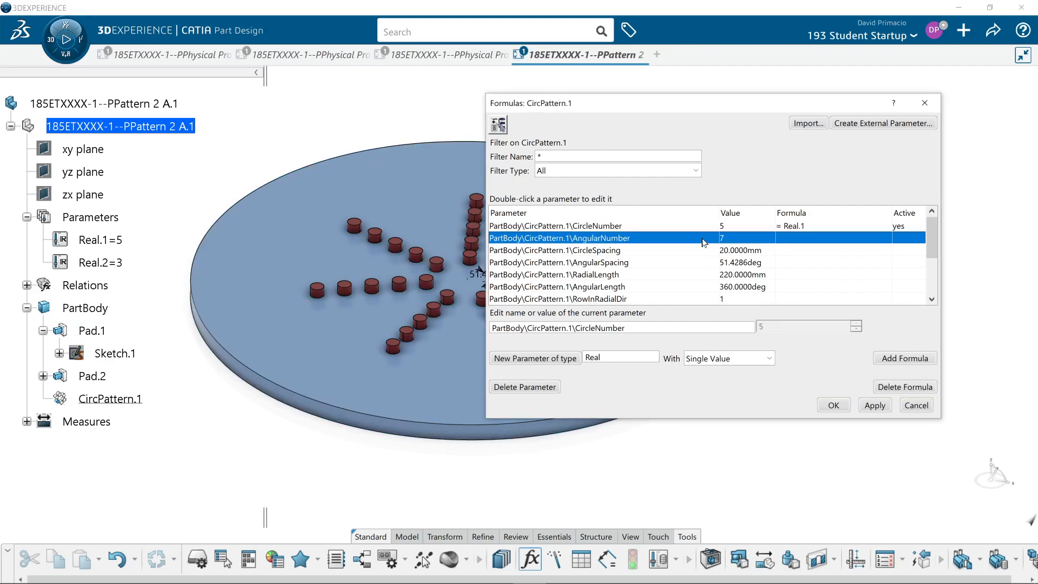
click(885, 359)
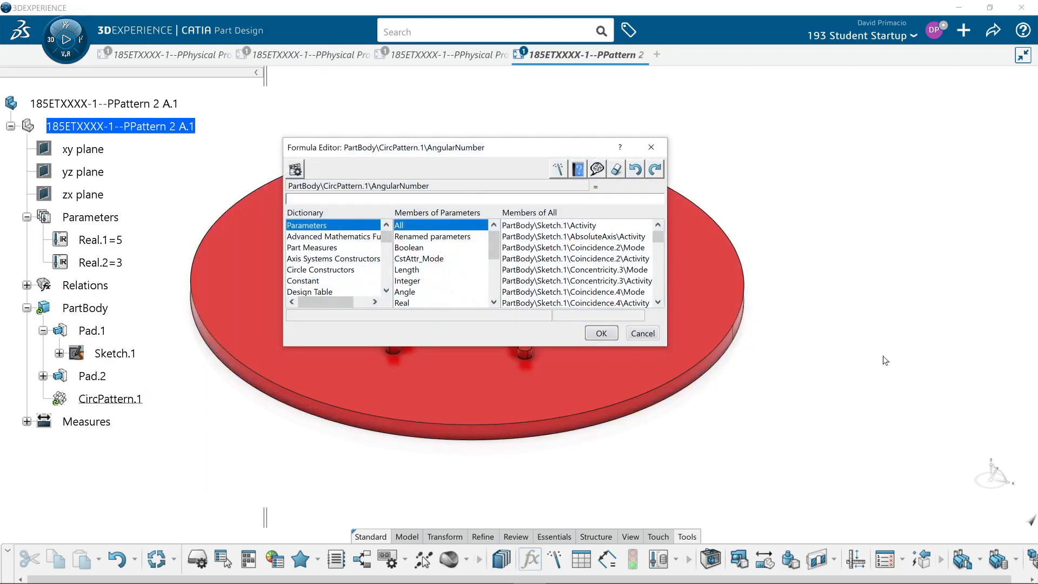
click(414, 303)
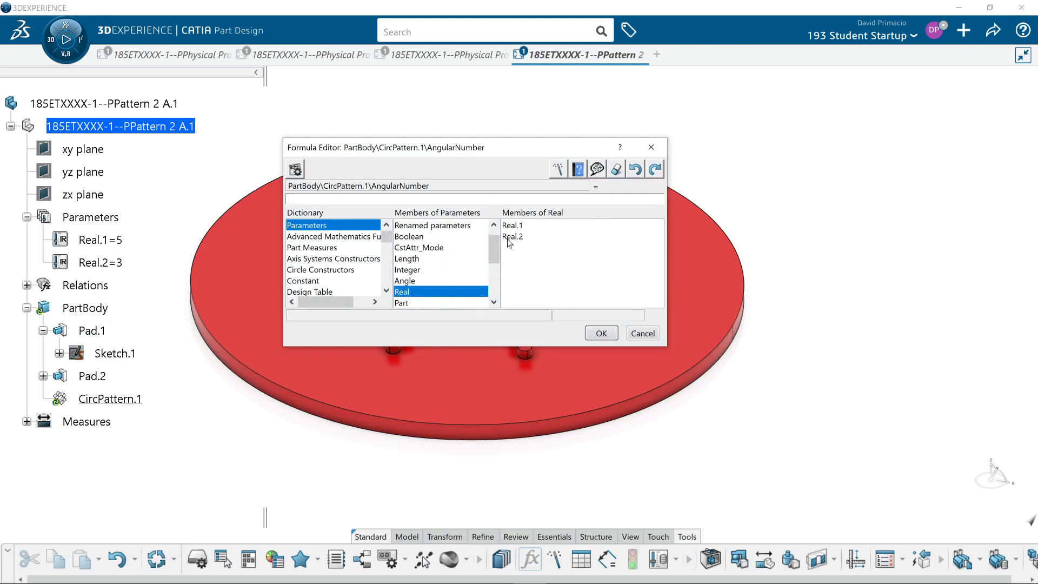
click(97, 263)
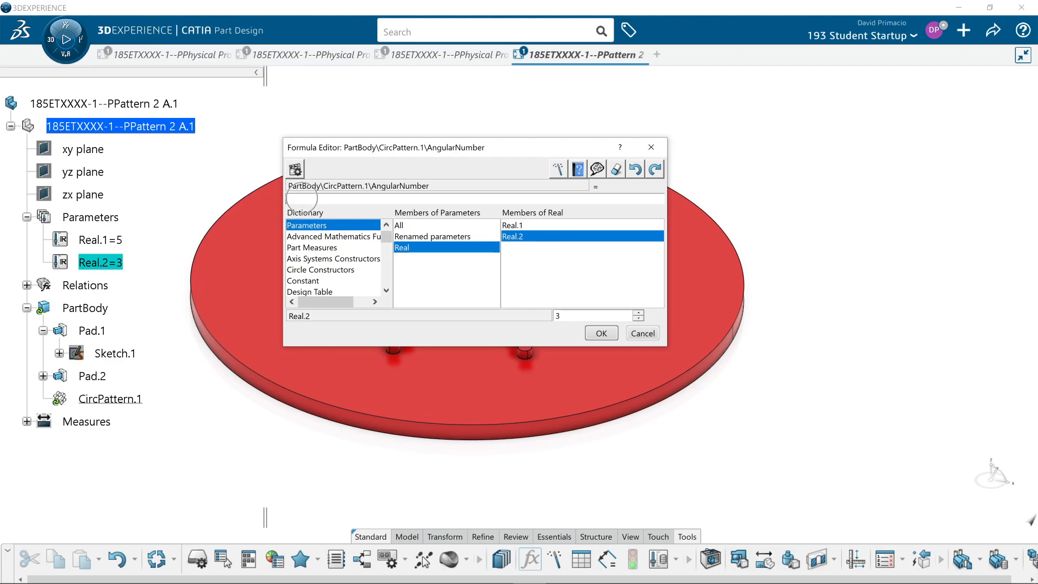
click(112, 264)
click(600, 333)
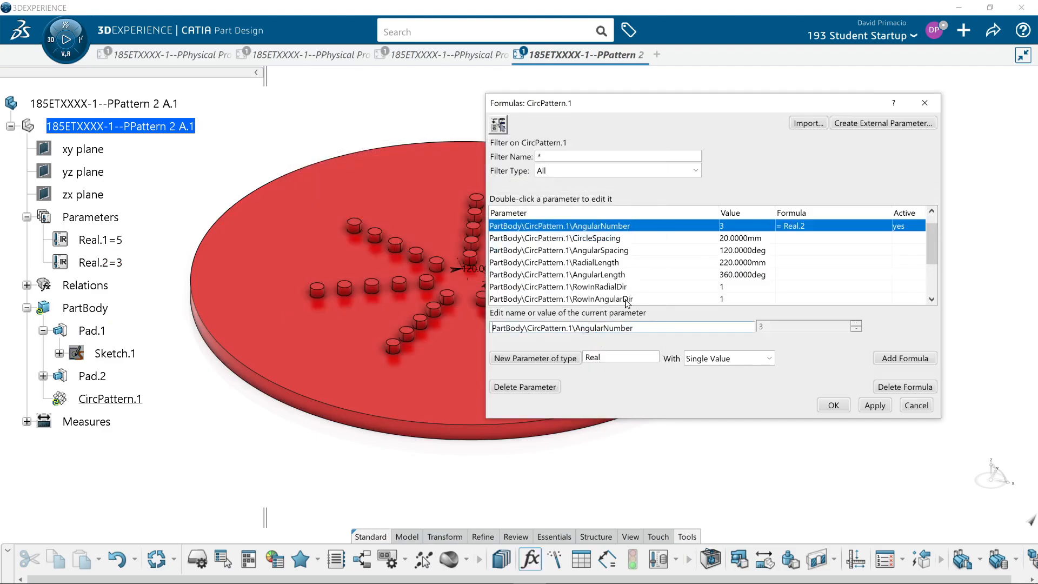
Apply the AngularNumber formula to update the pin pattern, and accept the circular pattern's formulas.
click(874, 405)
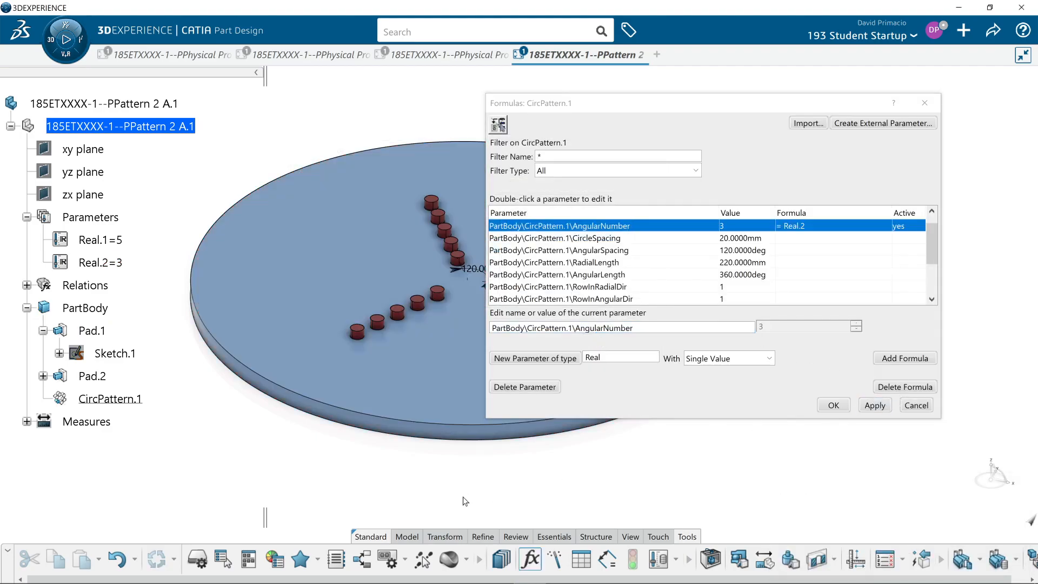
ctrl+middle_drag(237, 487, 241, 513)
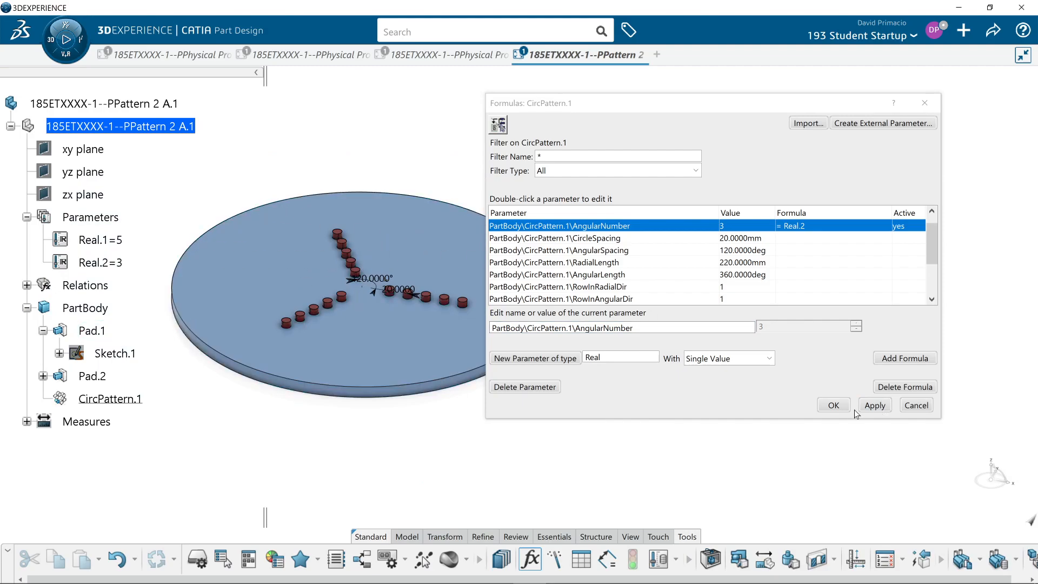
click(833, 406)
middle_drag(637, 422, 654, 399)
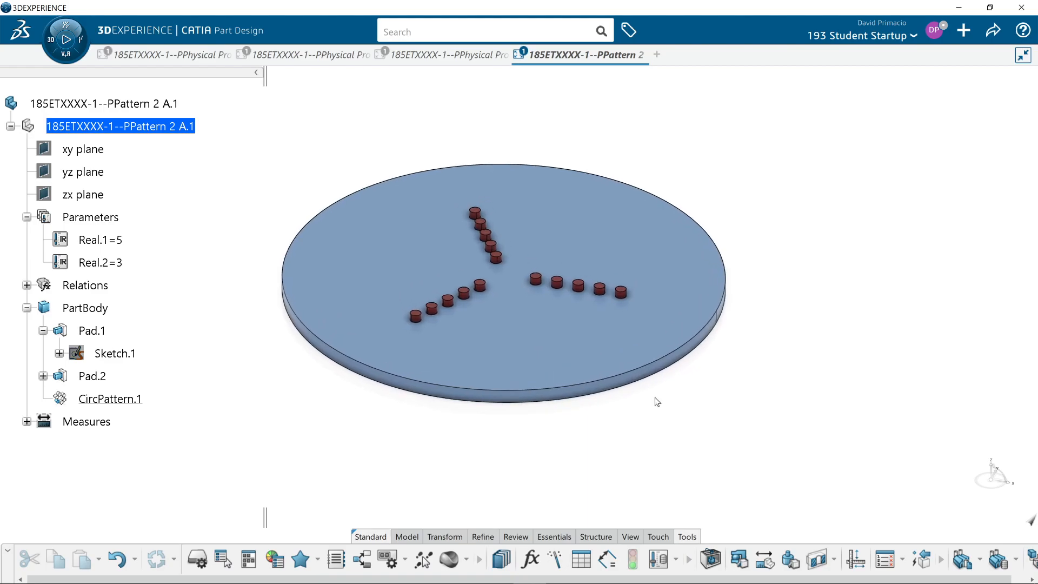
Switch to the Word assignment and read the instructions for linking CircleNumber to Real.2 and checking that both formulas are added.
key(alt+Tab)
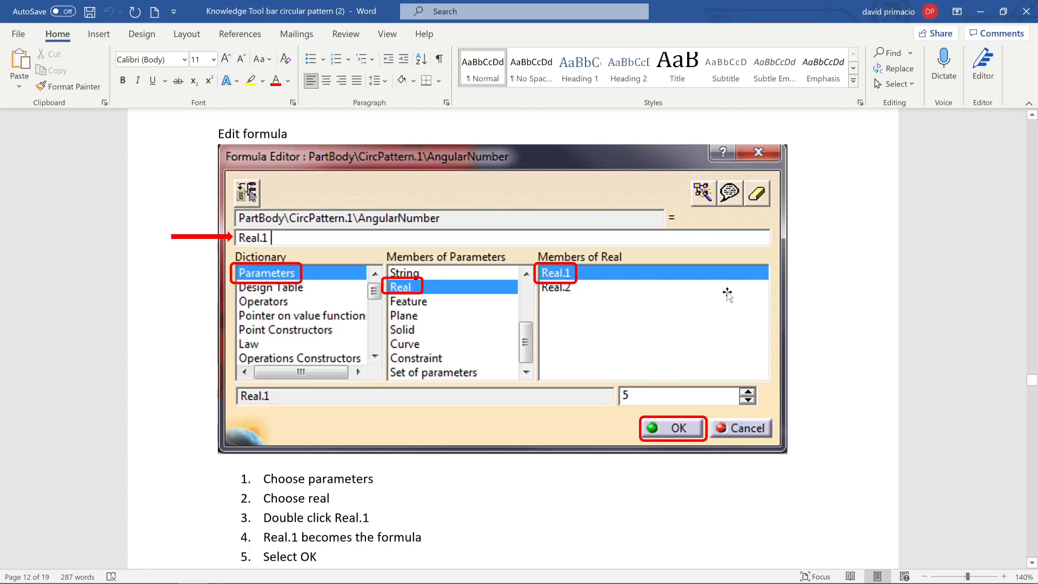
scroll(476, 344, down, 2)
scroll(477, 344, up, 2)
scroll(422, 453, down, 3)
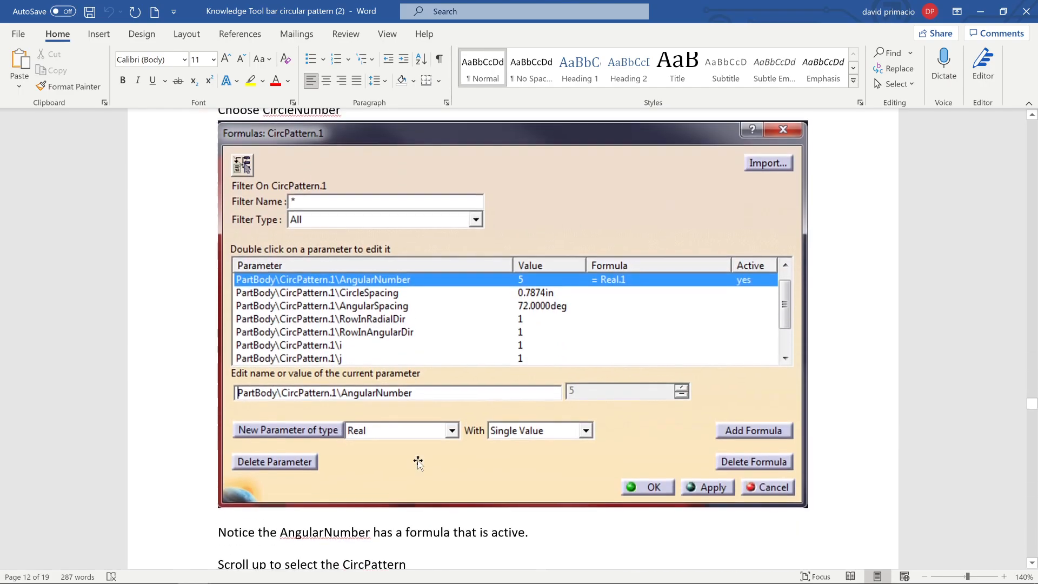
scroll(417, 460, down, 1)
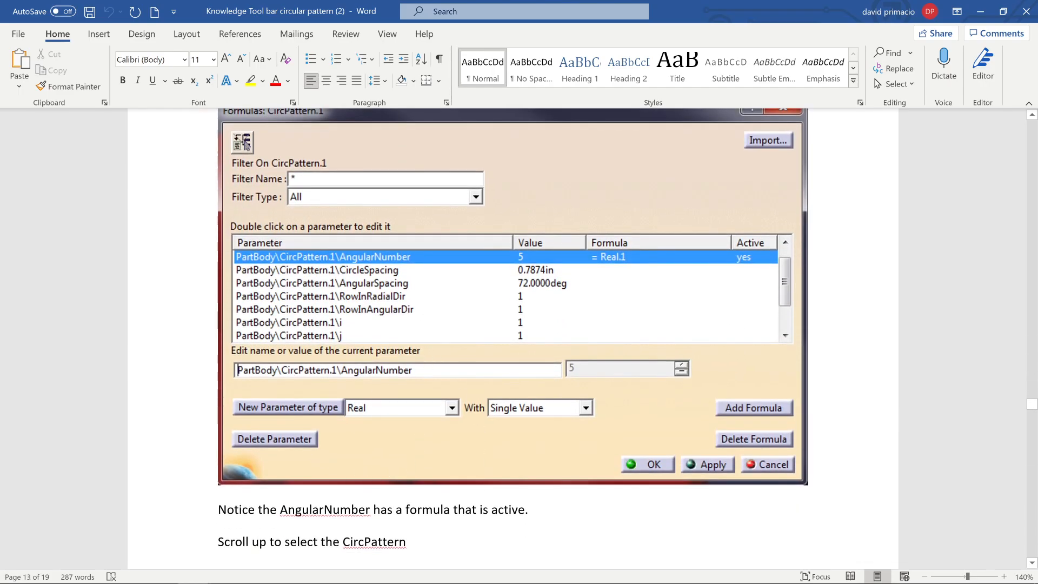
scroll(337, 510, down, 10)
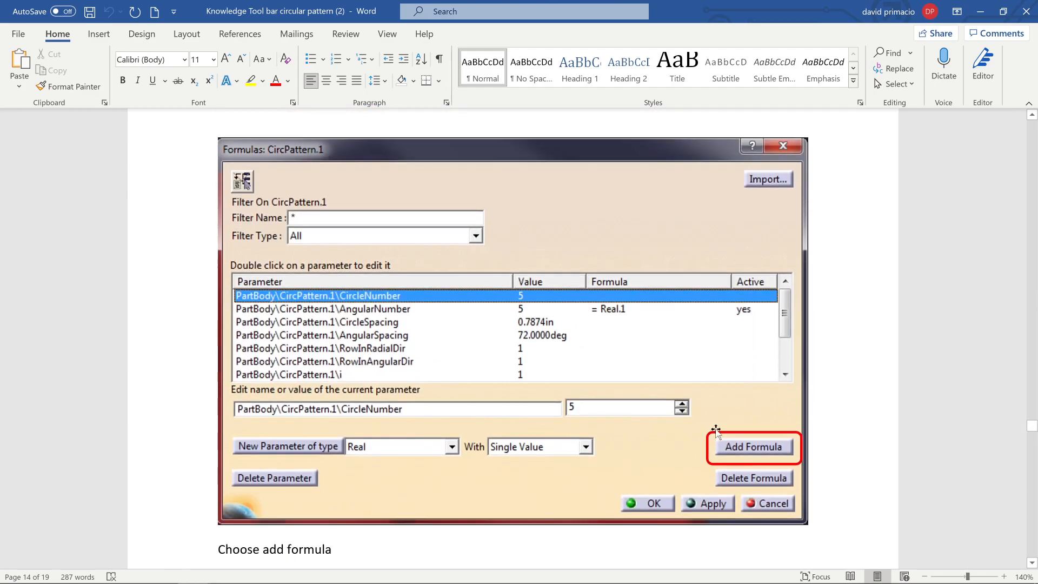
scroll(714, 432, down, 10)
scroll(272, 241, down, 18)
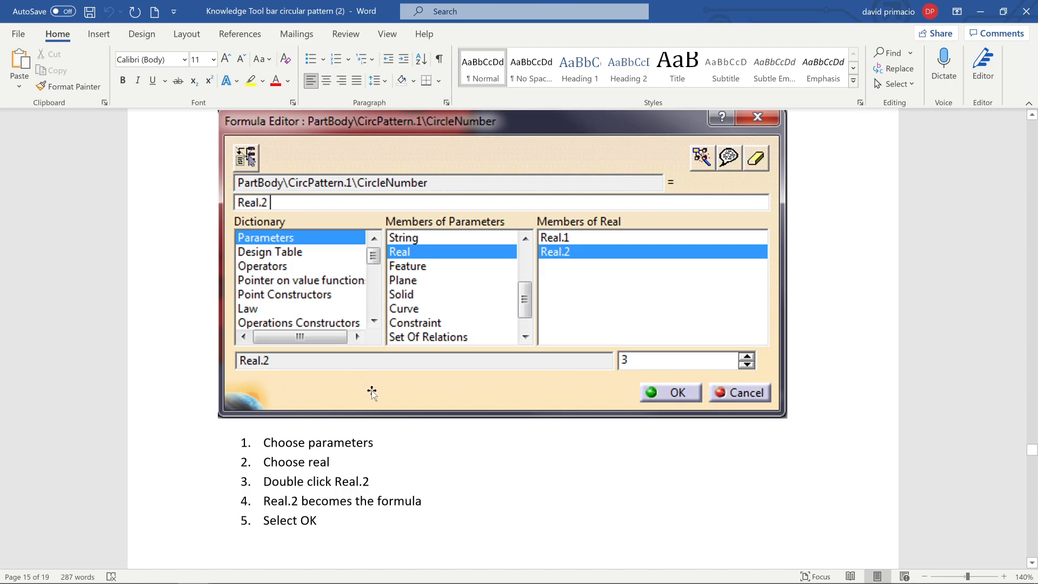
scroll(372, 392, down, 15)
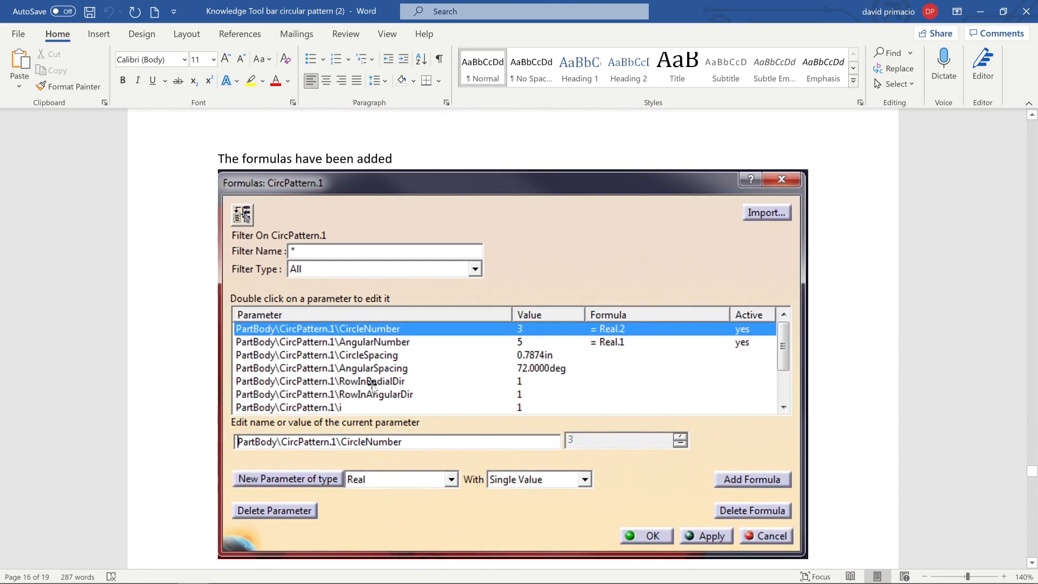
scroll(372, 385, down, 2)
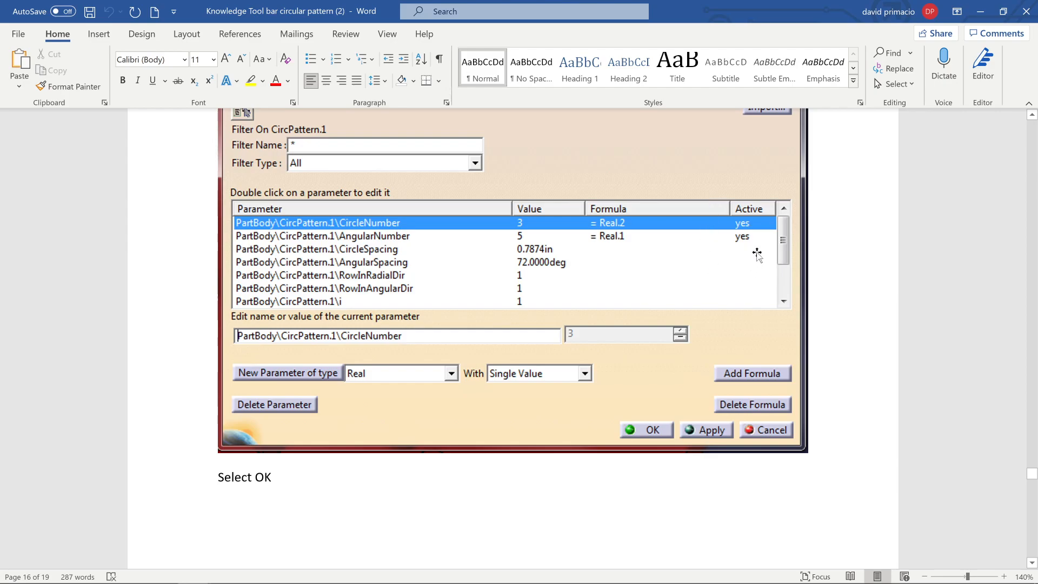
Back in CATIA, list CircPattern.1's parameters in Formulas to check both links, and move the dialog clear of the disc.
key(alt+Tab)
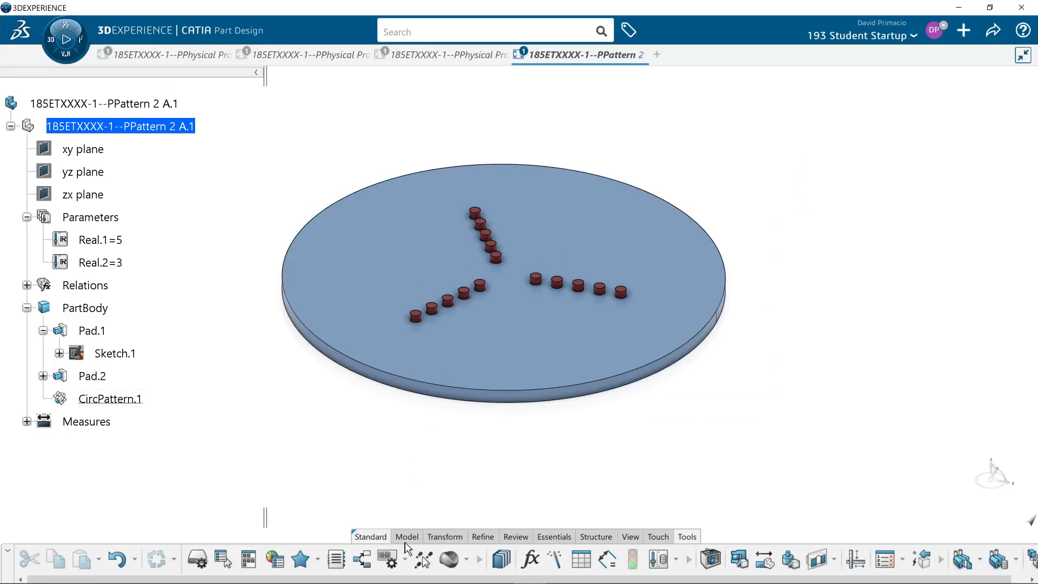
click(525, 562)
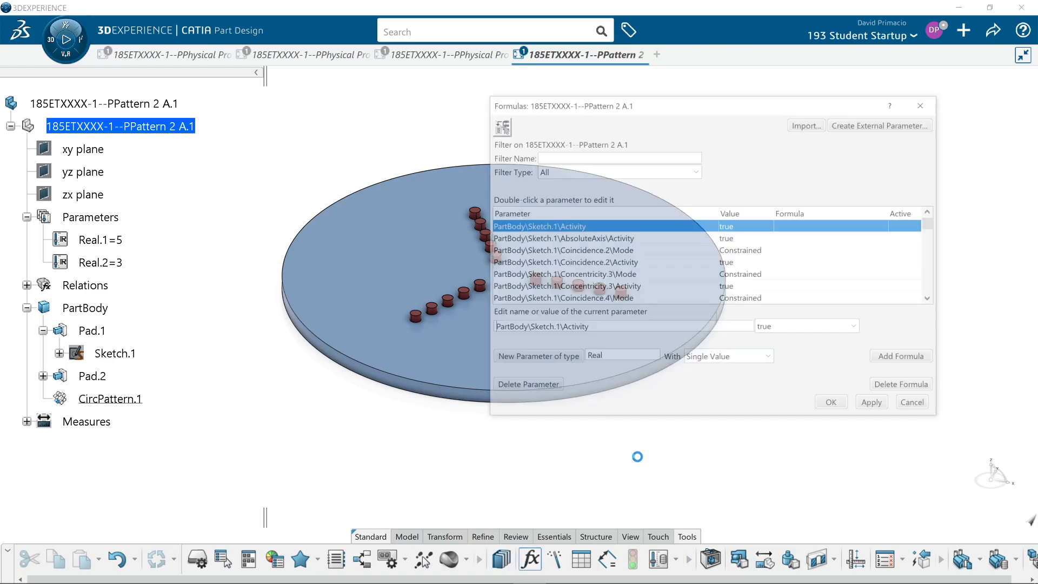
middle_drag(386, 438, 294, 440)
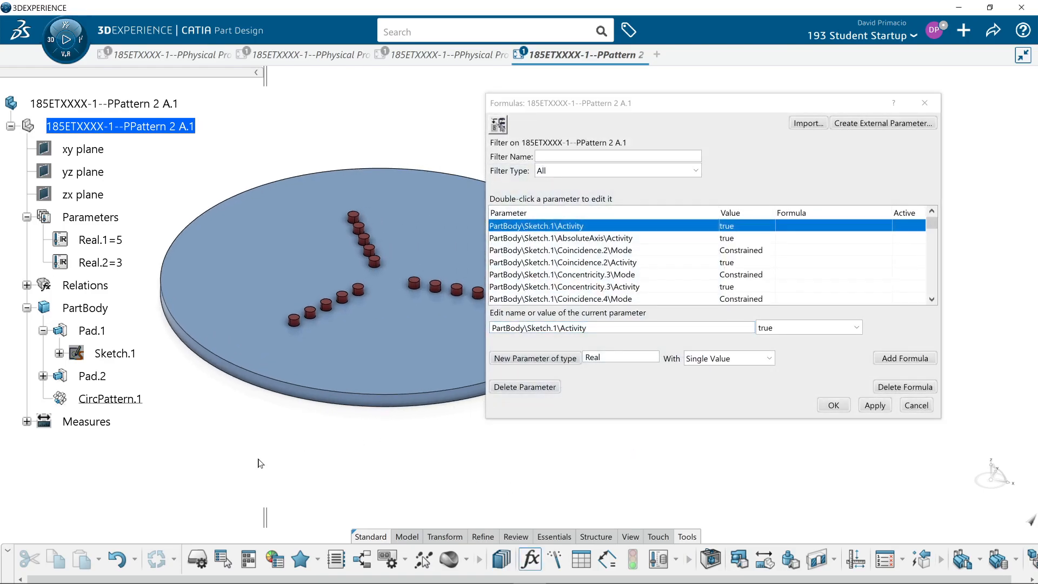
scroll(264, 470, down, 2)
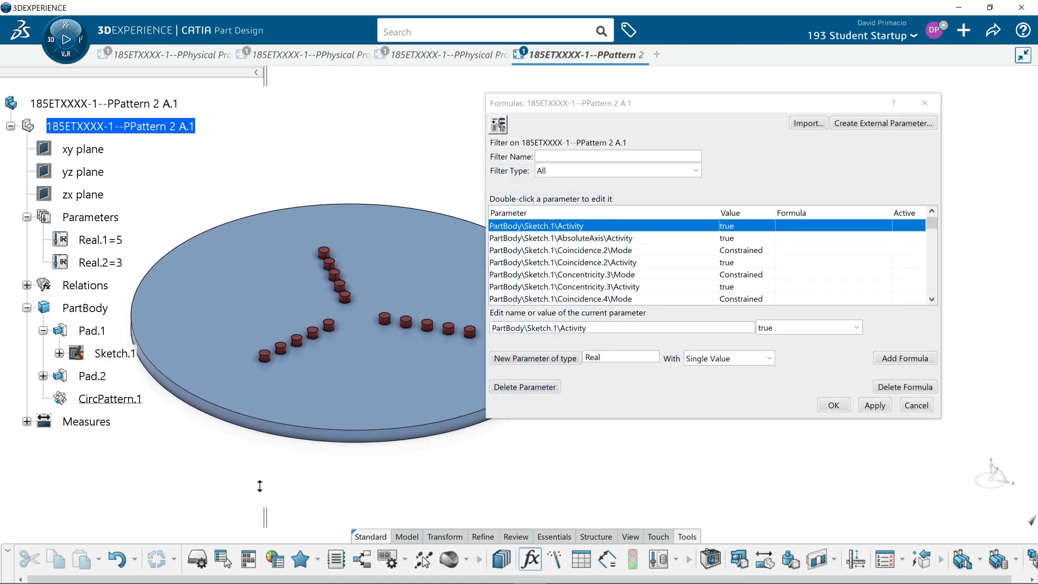
click(103, 400)
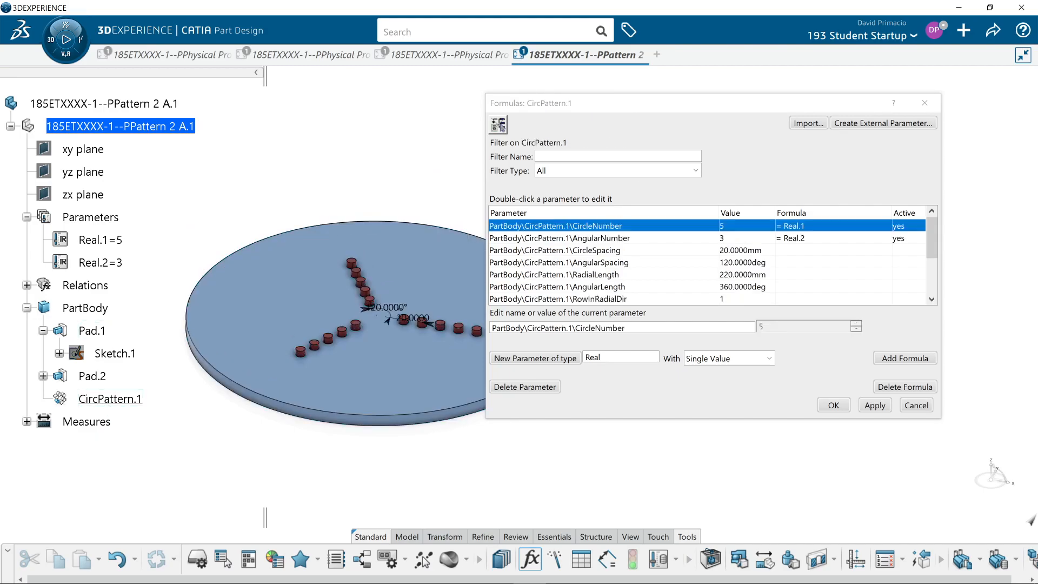
drag(713, 103, 765, 102)
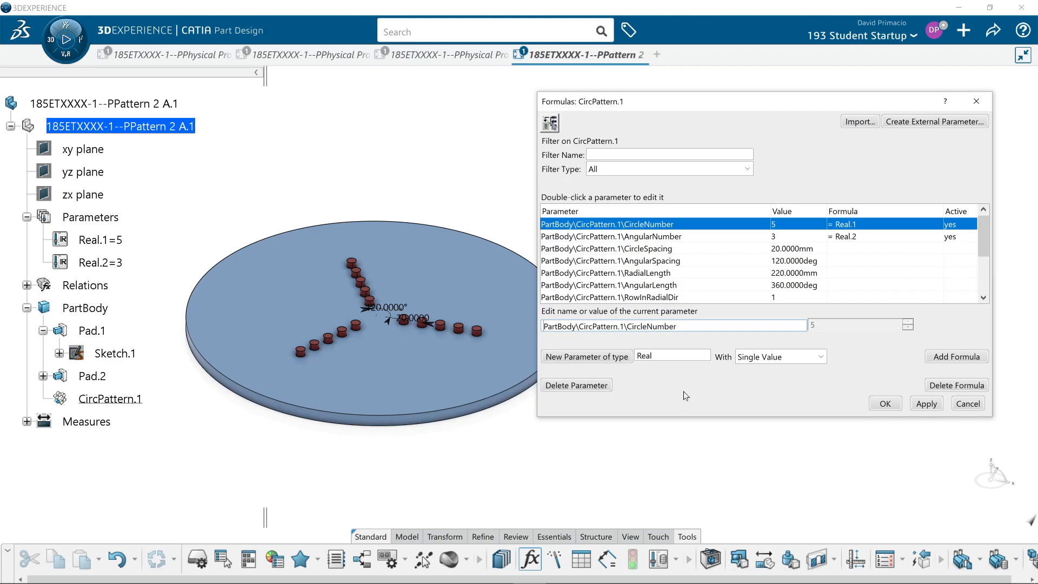
In the Word assignment, examine the illustration of the updated part after the formulas are accepted.
key(alt+Tab)
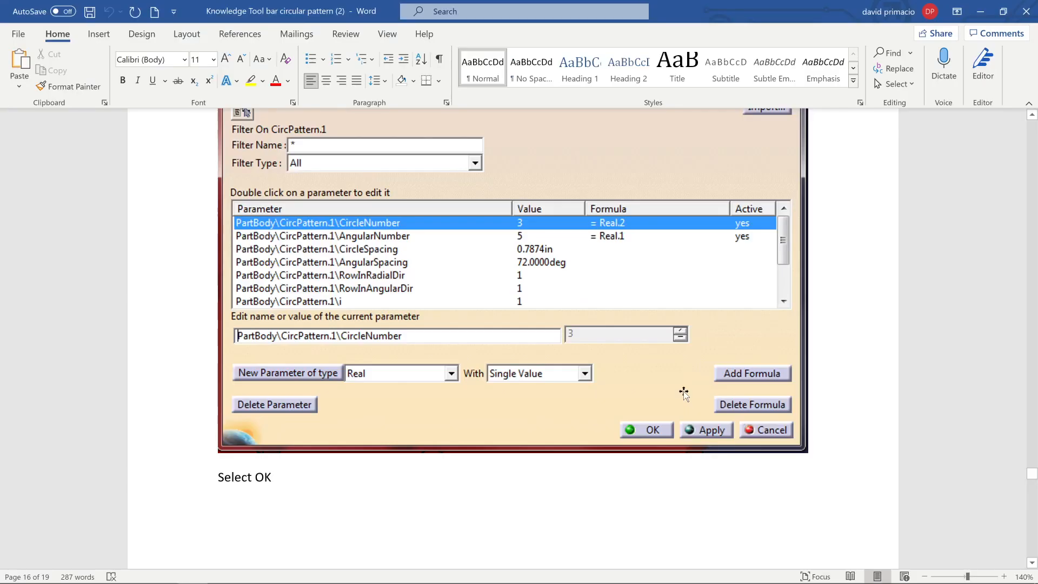
scroll(572, 482, down, 15)
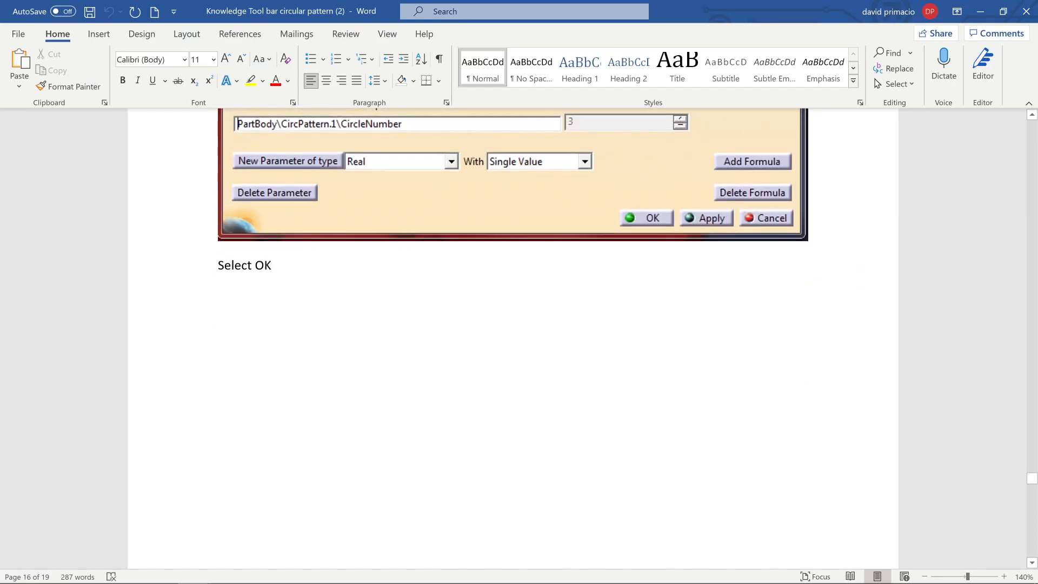
scroll(573, 482, up, 3)
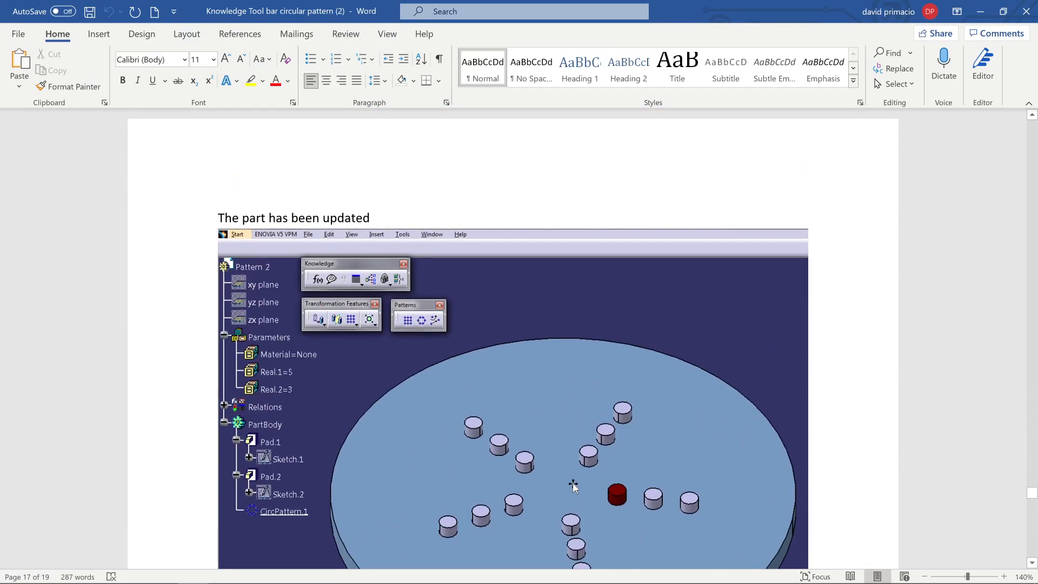
scroll(573, 486, down, 3)
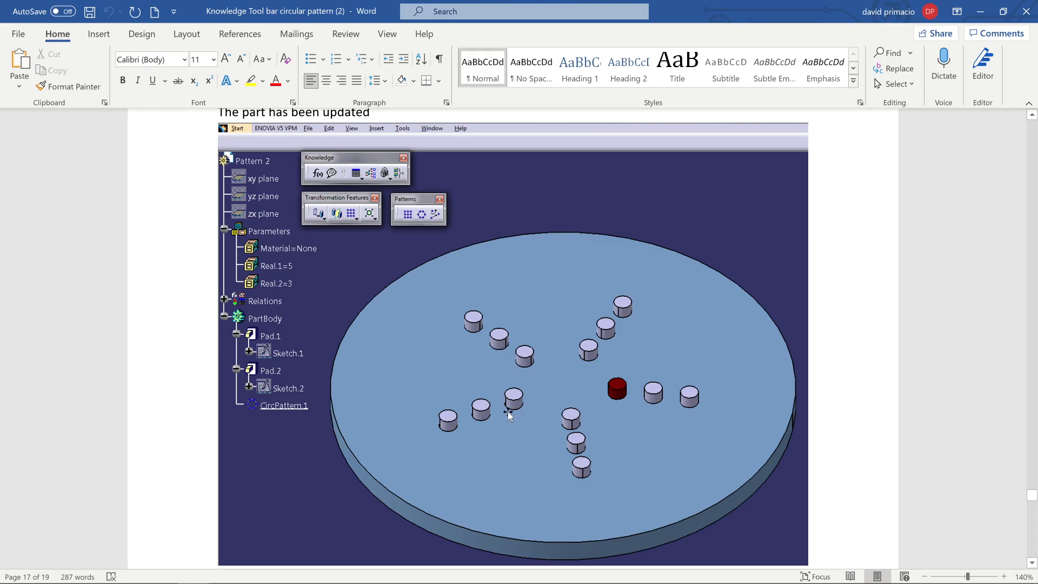
scroll(508, 411, down, 20)
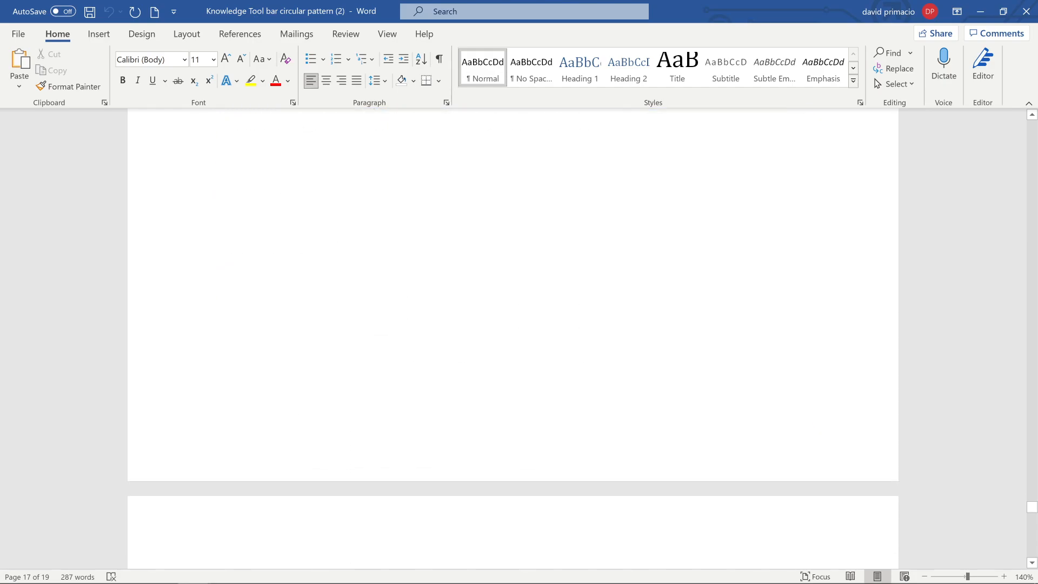
Read the Word pages on editing the circular pattern, covering its Axial Reference and Crown Definition parameters.
scroll(507, 411, down, 1)
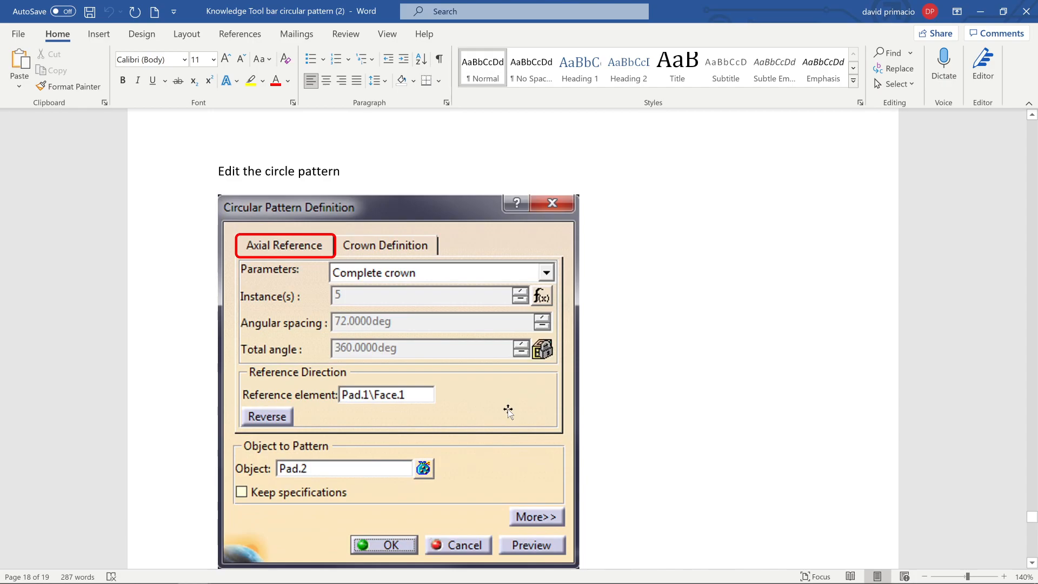
scroll(508, 411, down, 10)
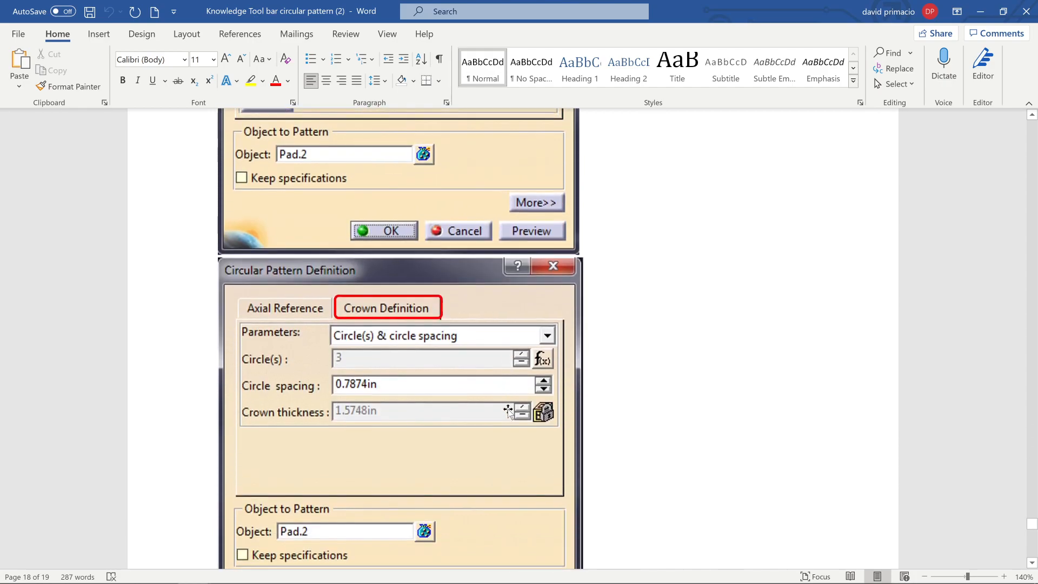
scroll(507, 410, down, 4)
scroll(508, 411, down, 14)
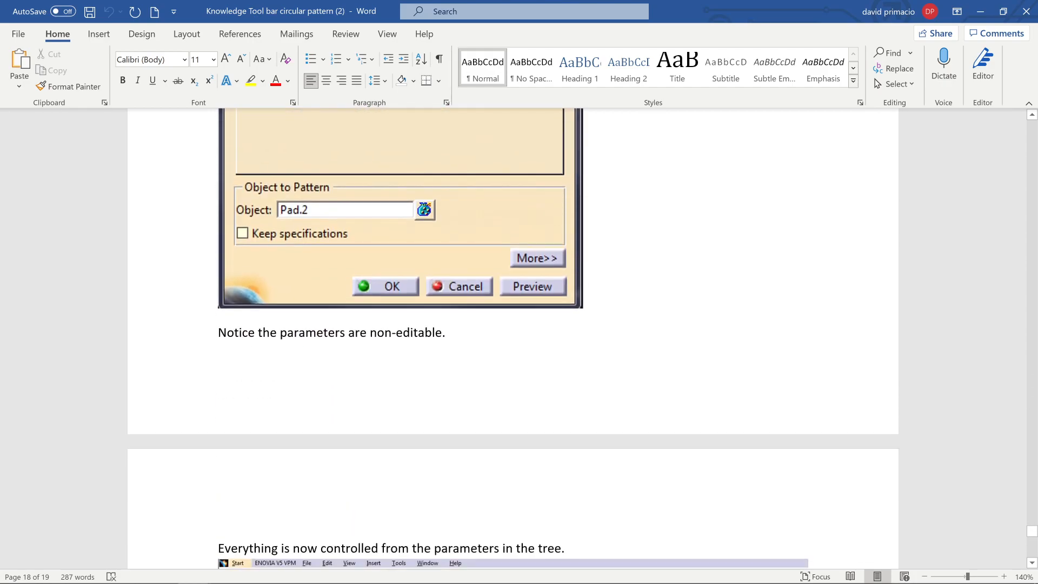
scroll(509, 411, up, 4)
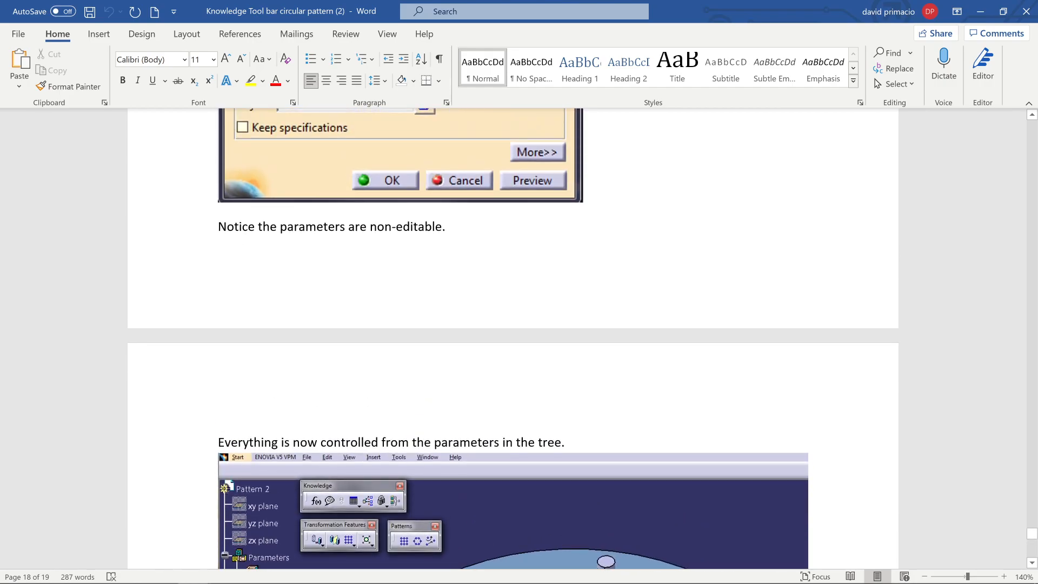
scroll(414, 249, up, 10)
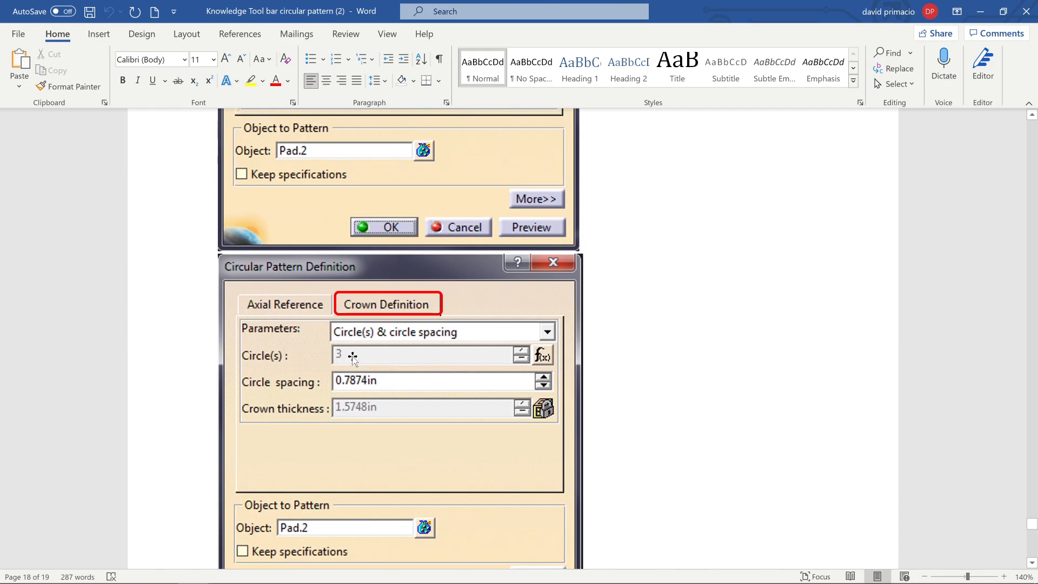
scroll(350, 358, up, 11)
Return to CATIA and accept the Formulas dialog for CircPattern.1.
key(alt+Tab)
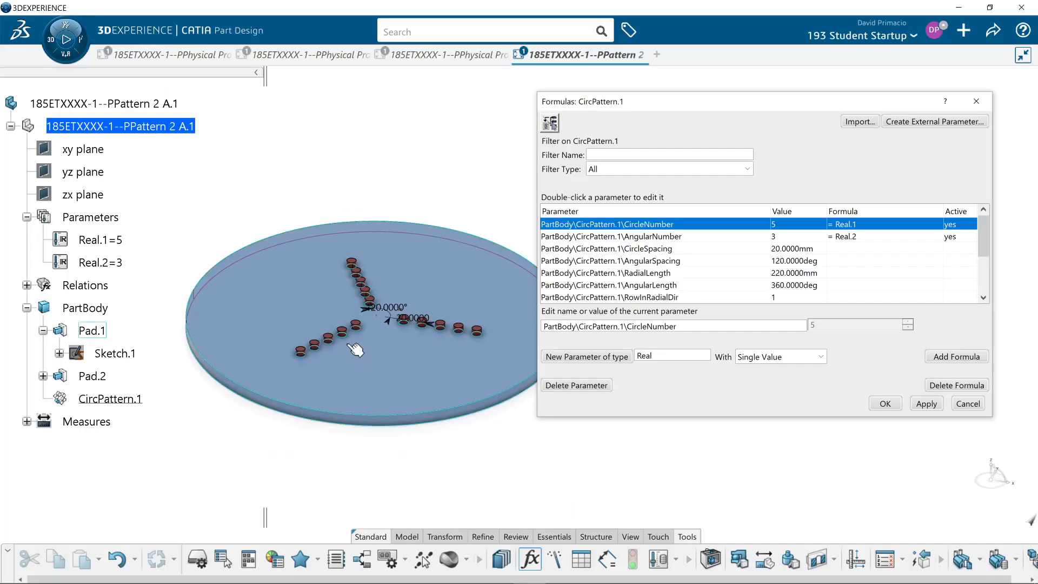
click(900, 404)
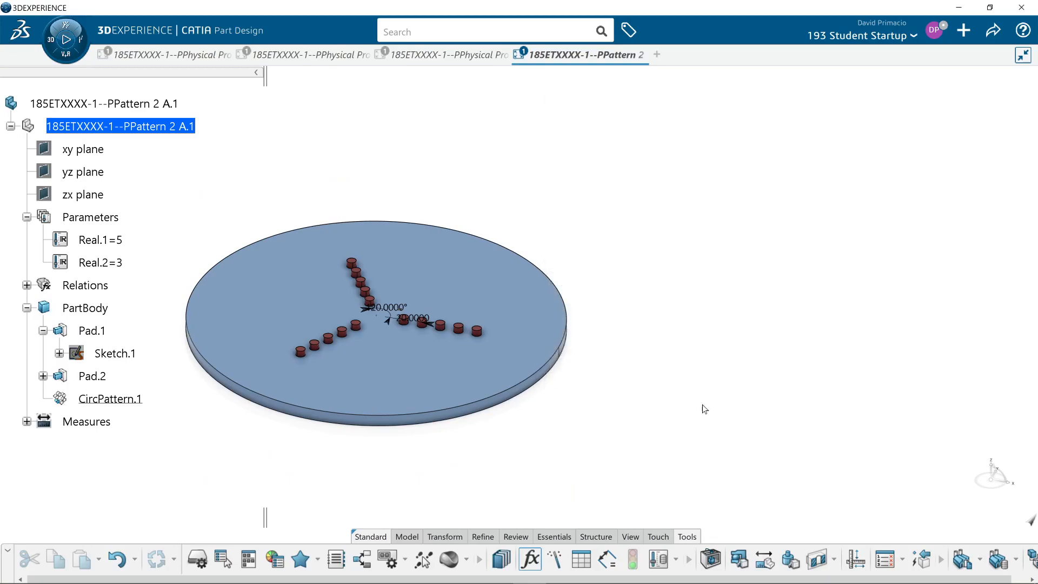
Open CircPattern.1's definition to check its linked instance count, and accept it.
double_click(126, 400)
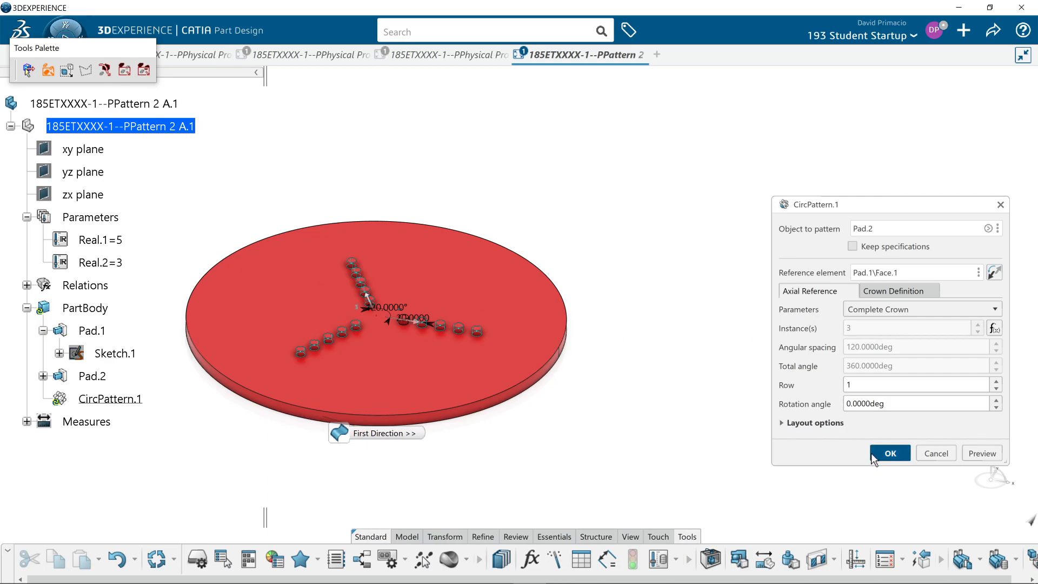
click(890, 453)
middle_drag(523, 253, 814, 229)
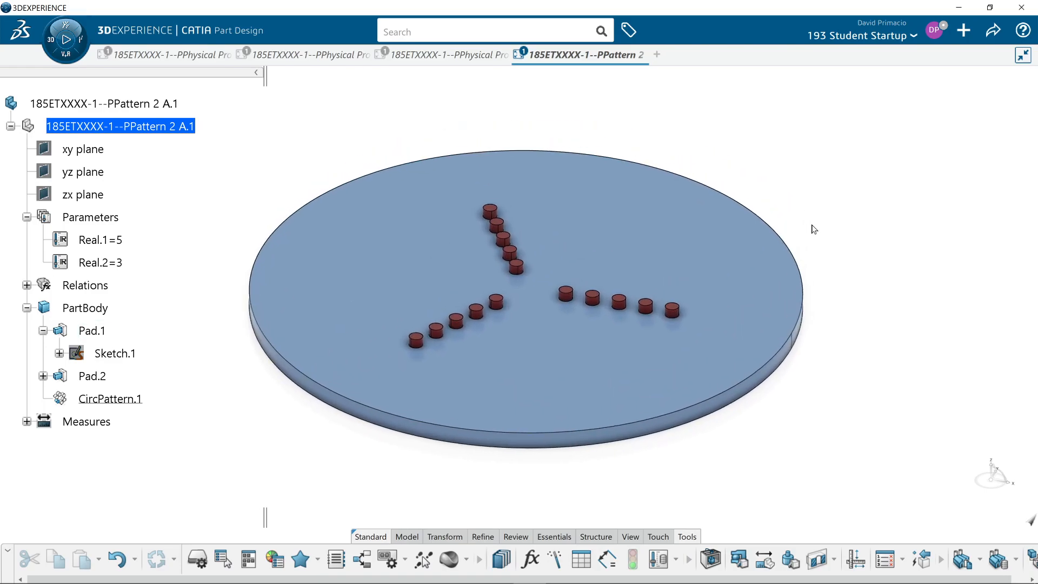
In the Word assignment, read the final page with the target pin figure and the instructions on editing parameters and creating a diameter formula.
key(alt+Tab)
scroll(812, 225, down, 1)
scroll(300, 151, down, 15)
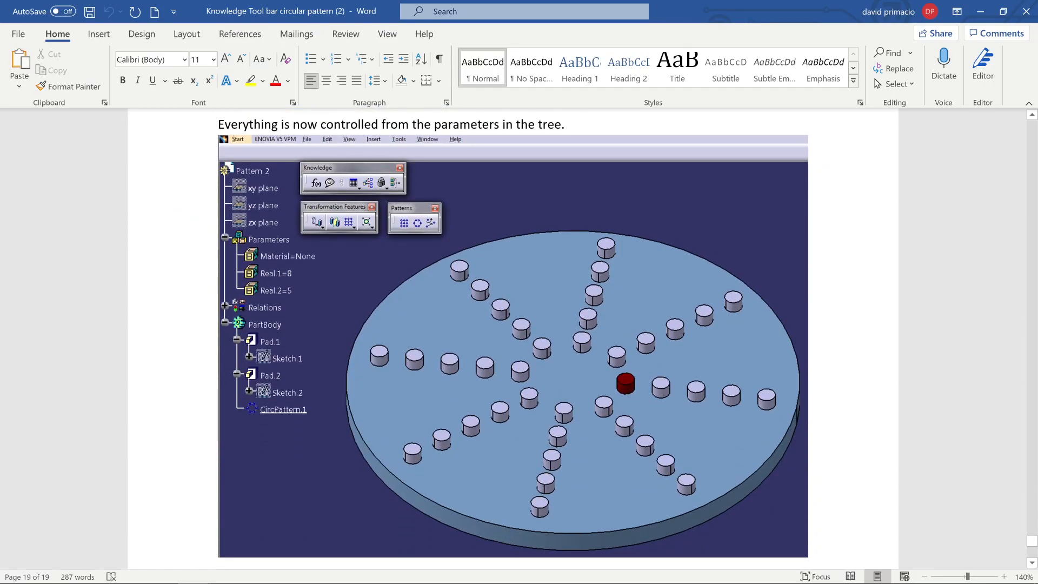
scroll(551, 155, down, 10)
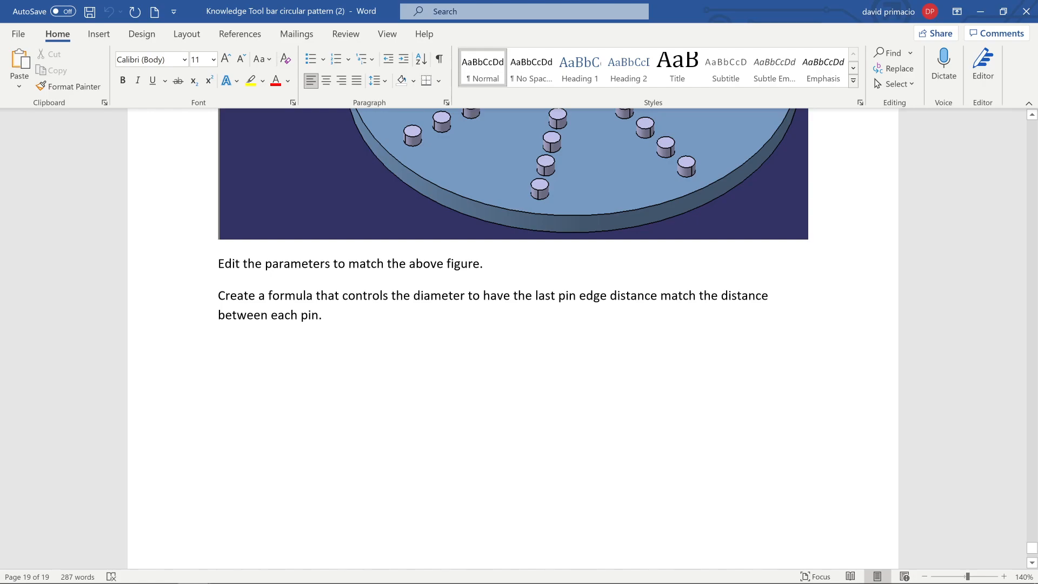
scroll(513, 227, up, 3)
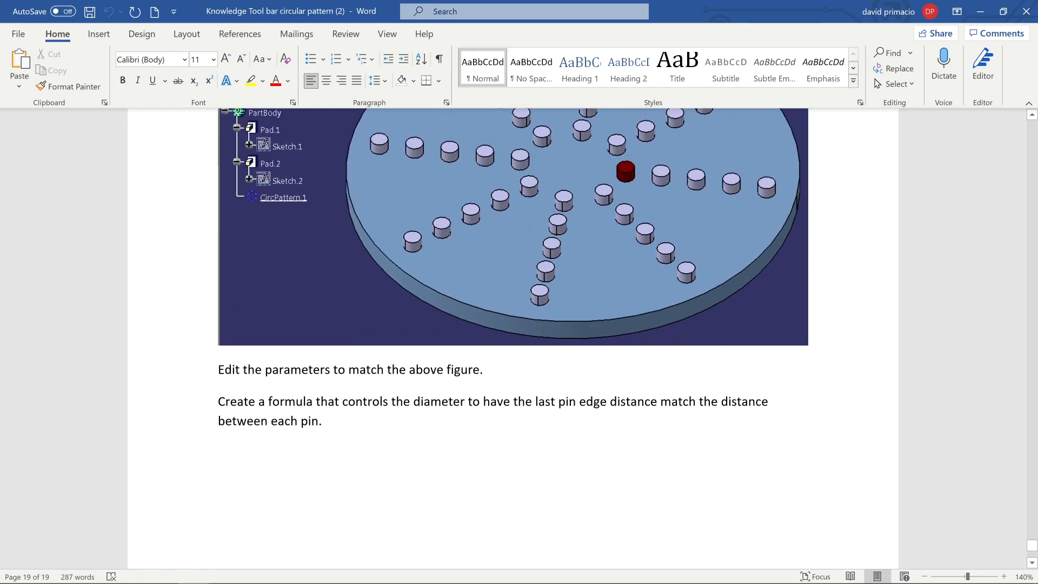
Return to CATIA and create a new single-value parameter of type Length in Formulas.
key(alt+Tab)
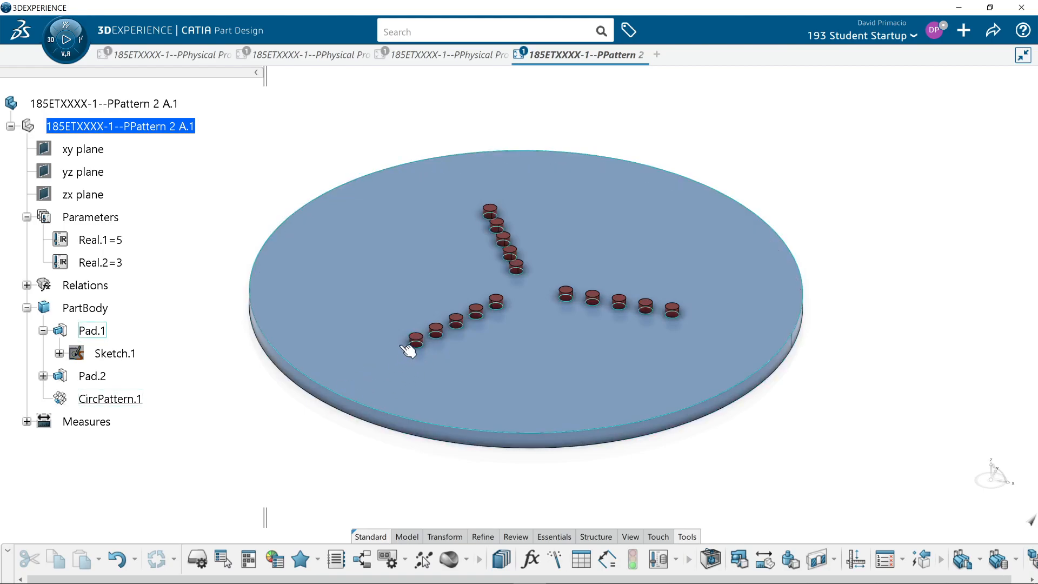
middle_drag(301, 415, 412, 388)
mouse_move(211, 413)
middle_down()
mouse_move(209, 423)
mouse_move(214, 413)
middle_up()
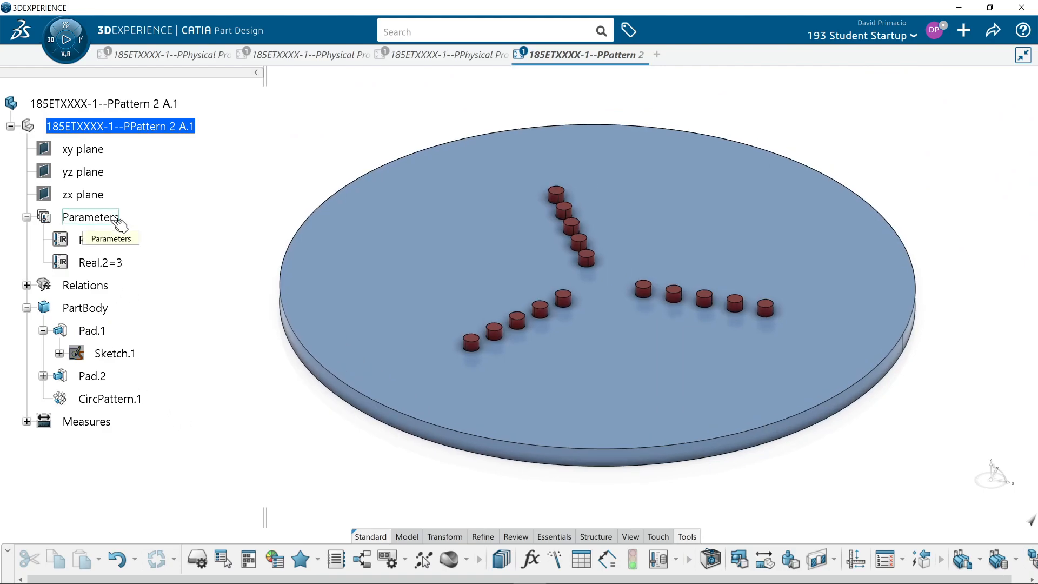
click(531, 559)
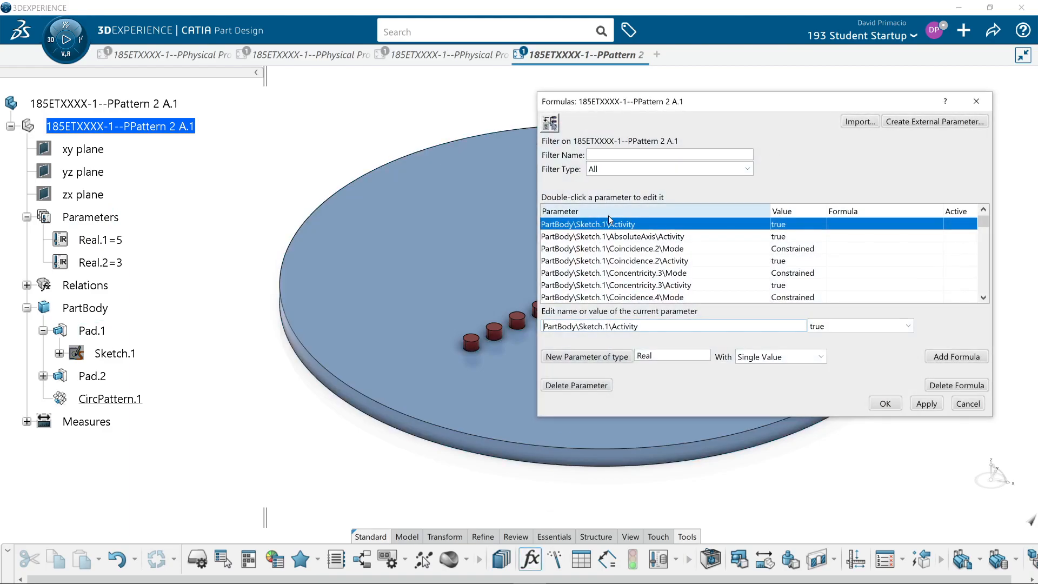
click(672, 355)
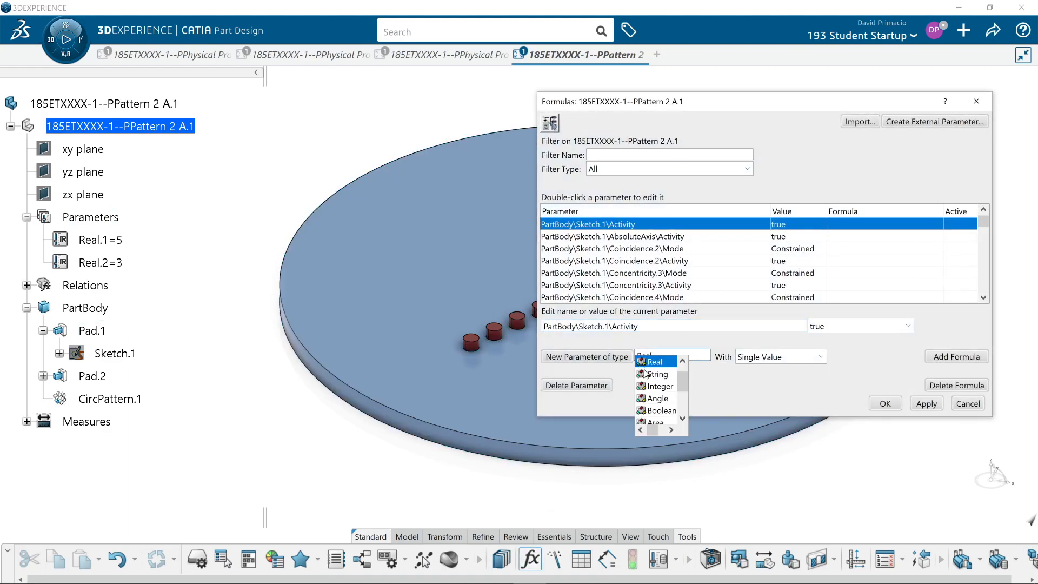
scroll(674, 383, up, 1)
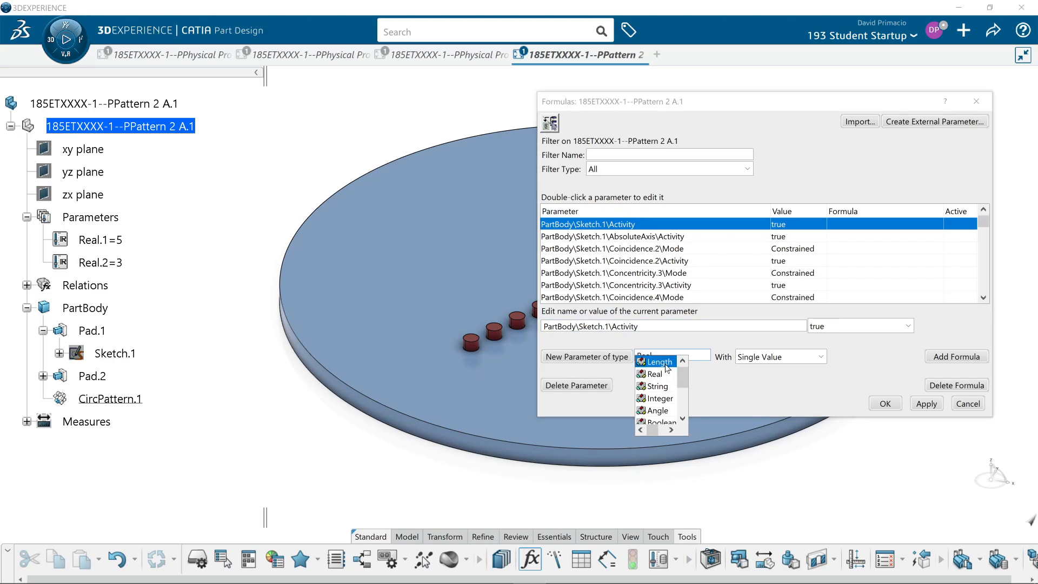
click(666, 363)
click(616, 358)
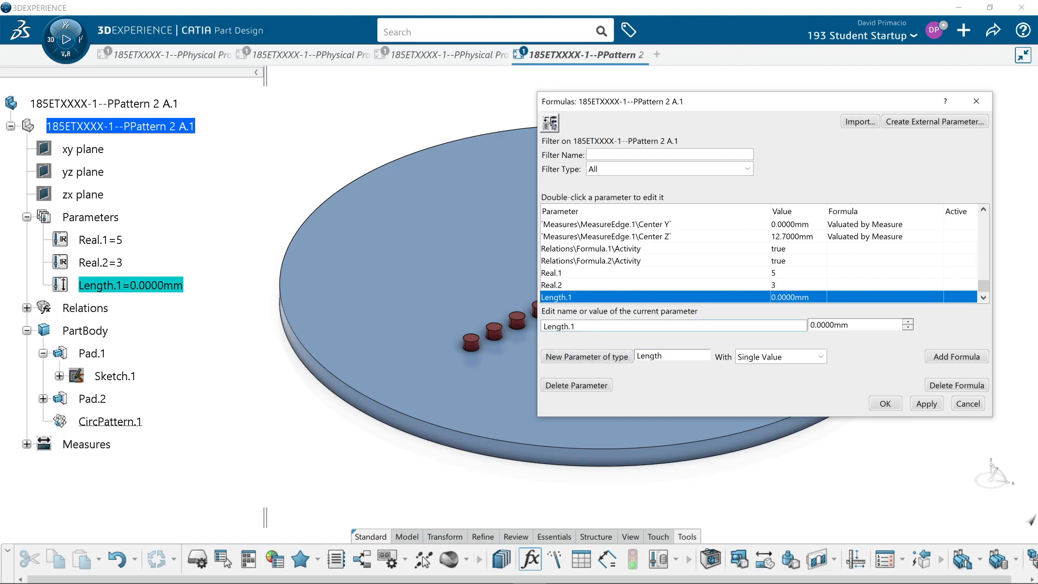
Name the new length parameter "Distance between holes" and accept the Formulas dialog.
drag(577, 326, 540, 327)
text(Distanc)
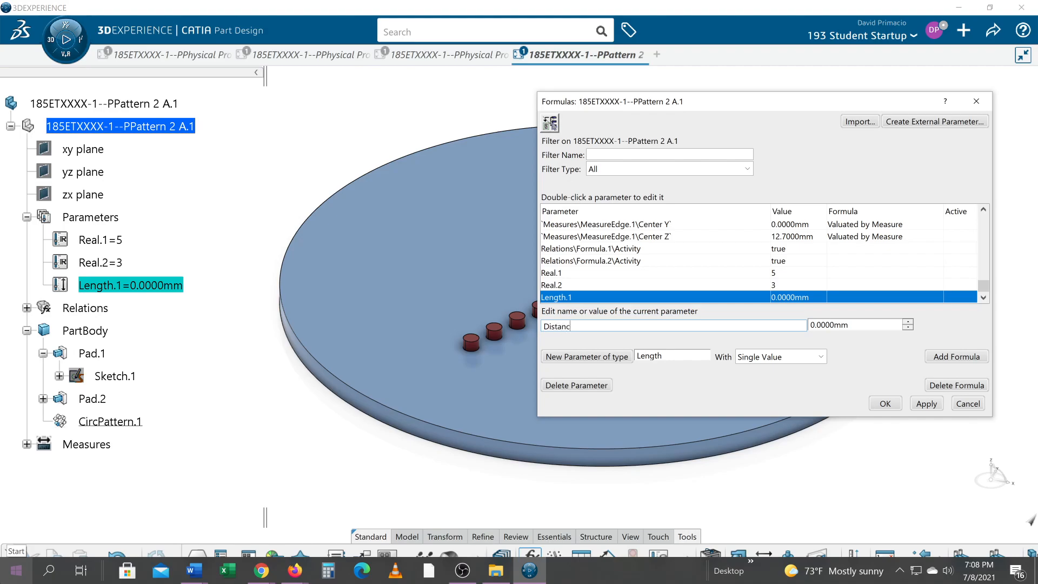
text(e between holes)
key(Return)
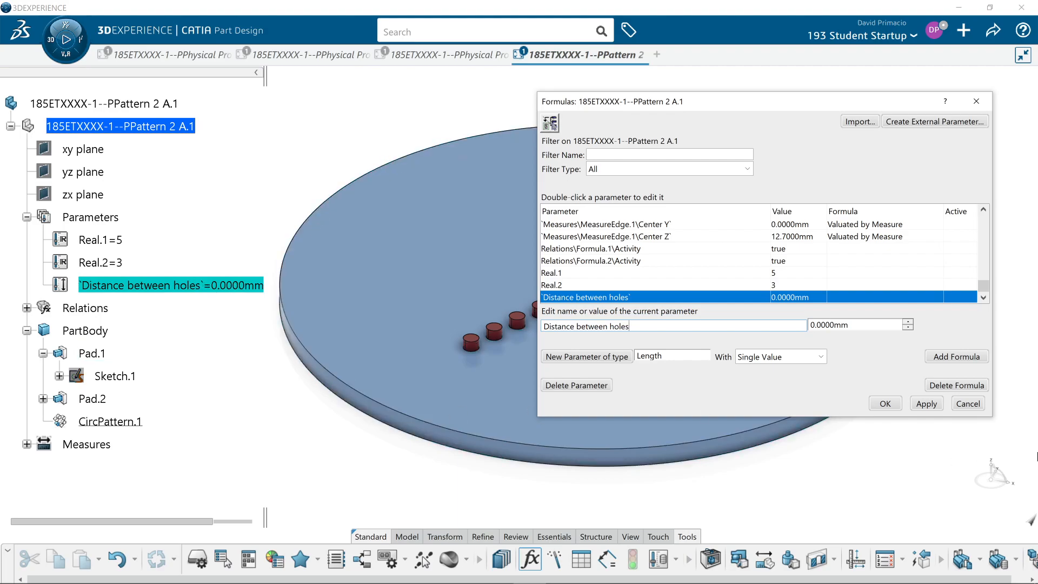
click(889, 399)
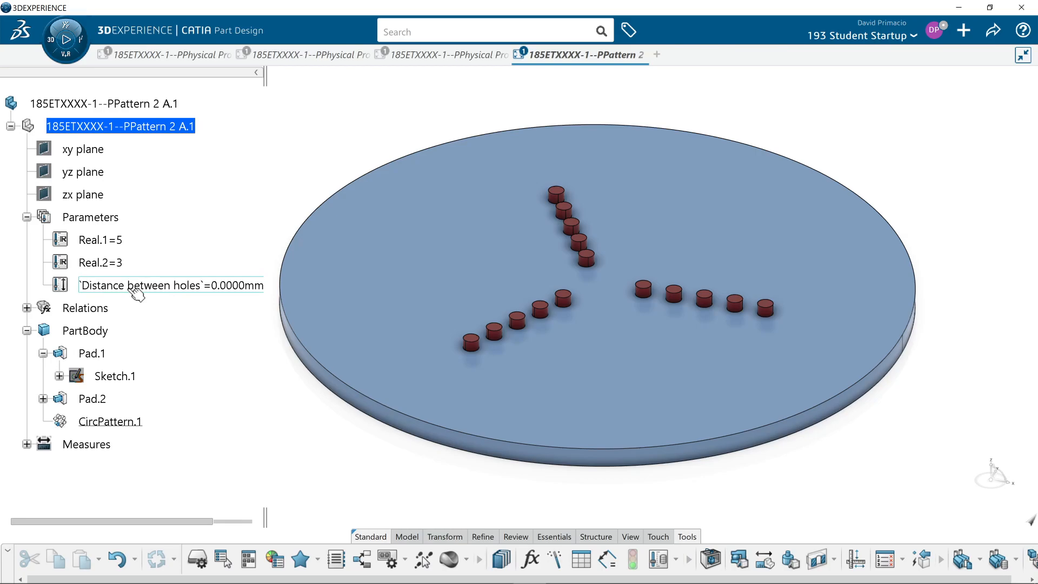
Filter Formulas to renamed parameters and rename the length parameter Distance_between_holes, with underscores instead of spaces.
click(531, 559)
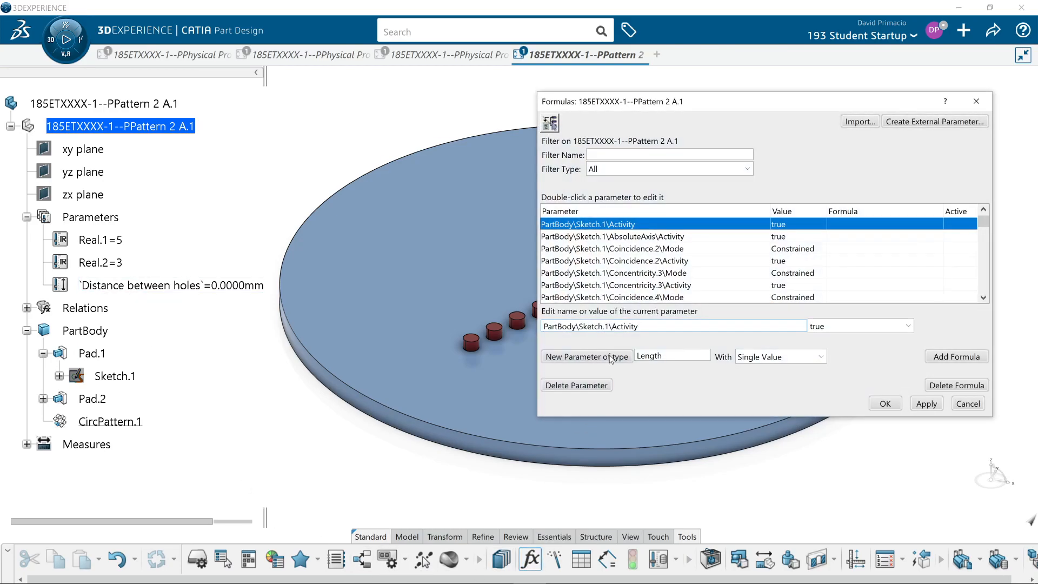
scroll(615, 261, down, 2)
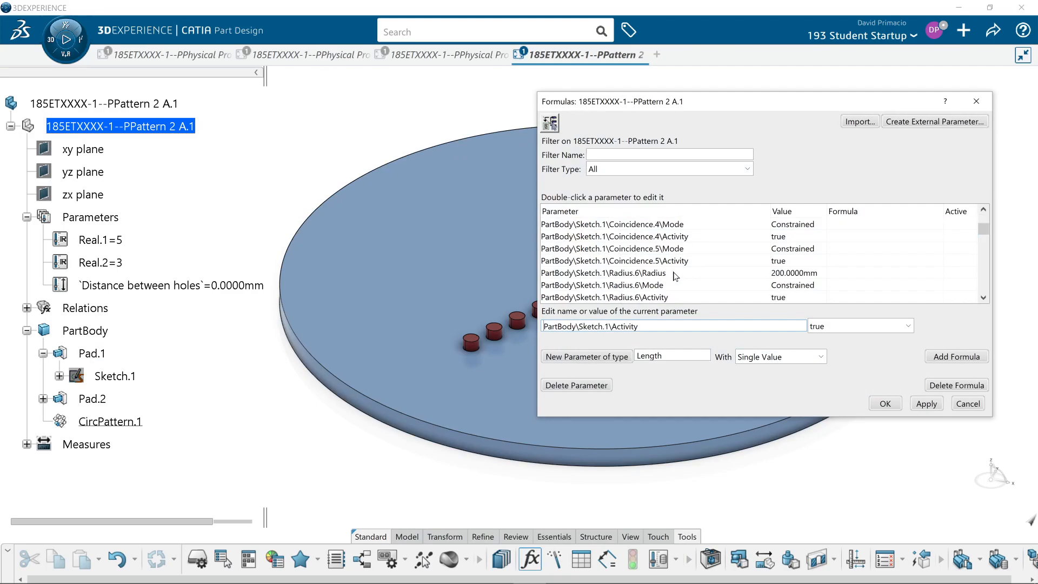
click(616, 169)
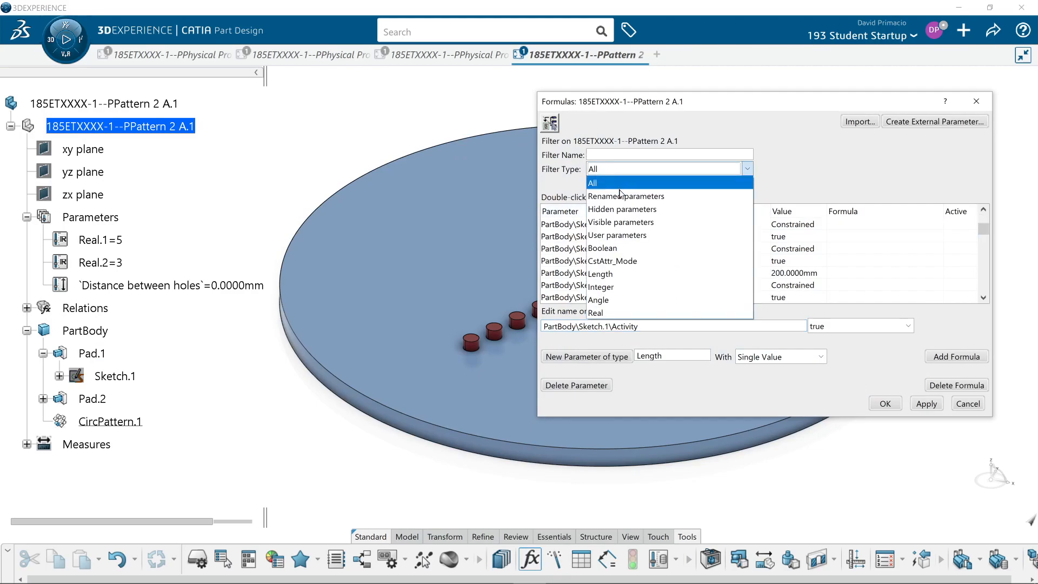
click(622, 195)
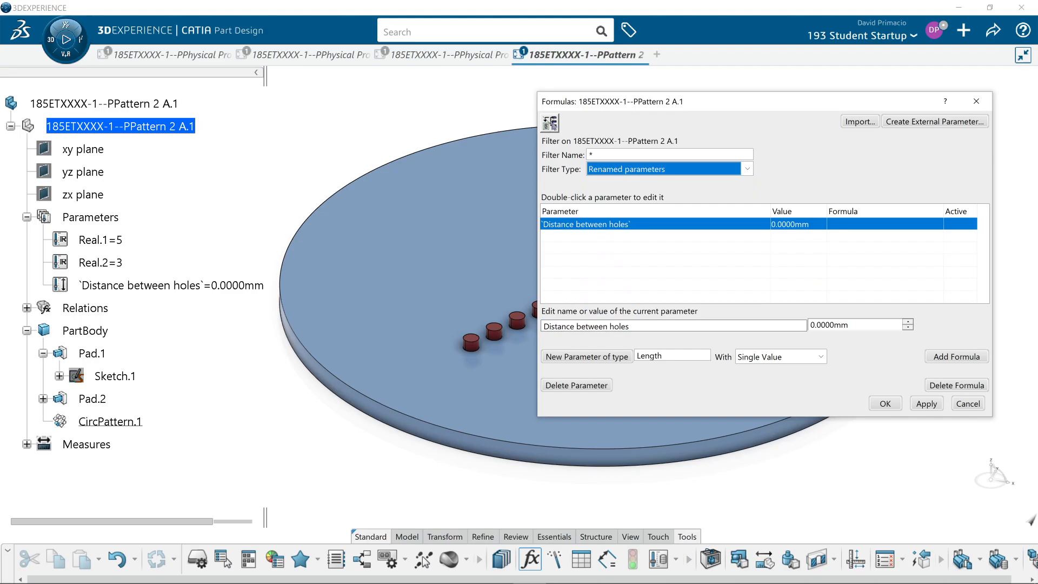
click(577, 326)
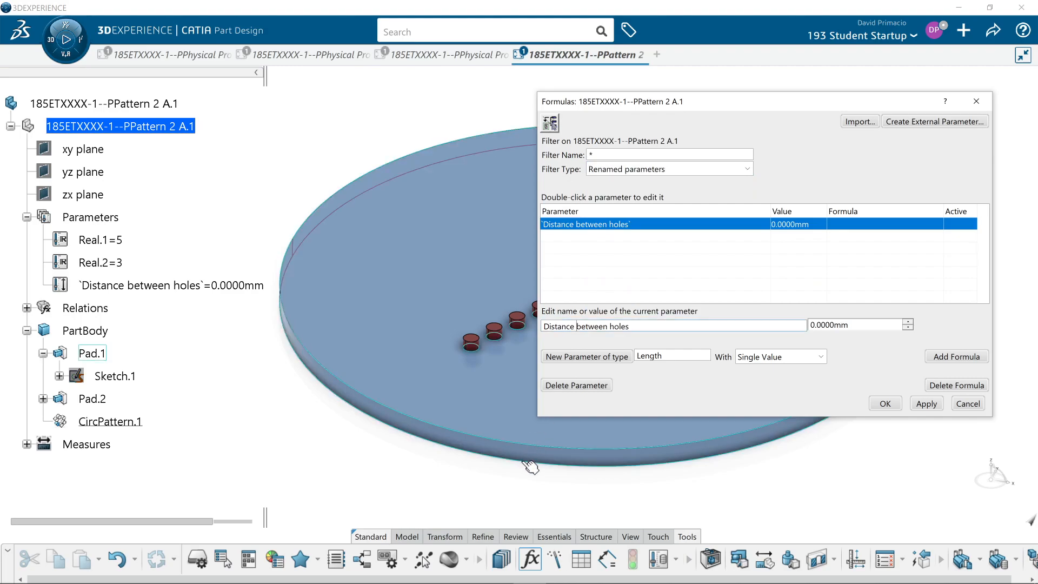
key(BackSpace)
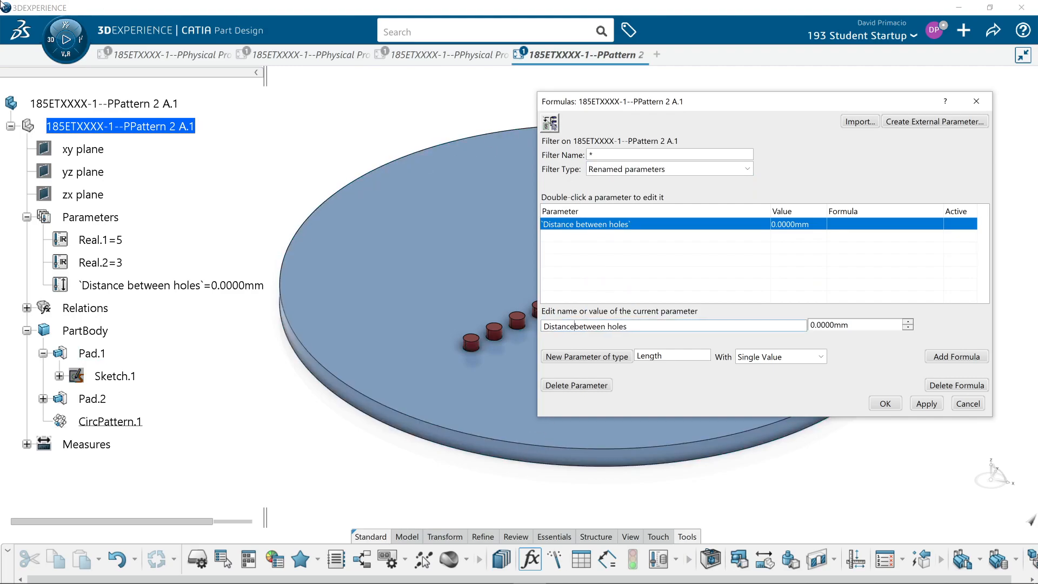
text(_)
key(BackSpace)
text(_)
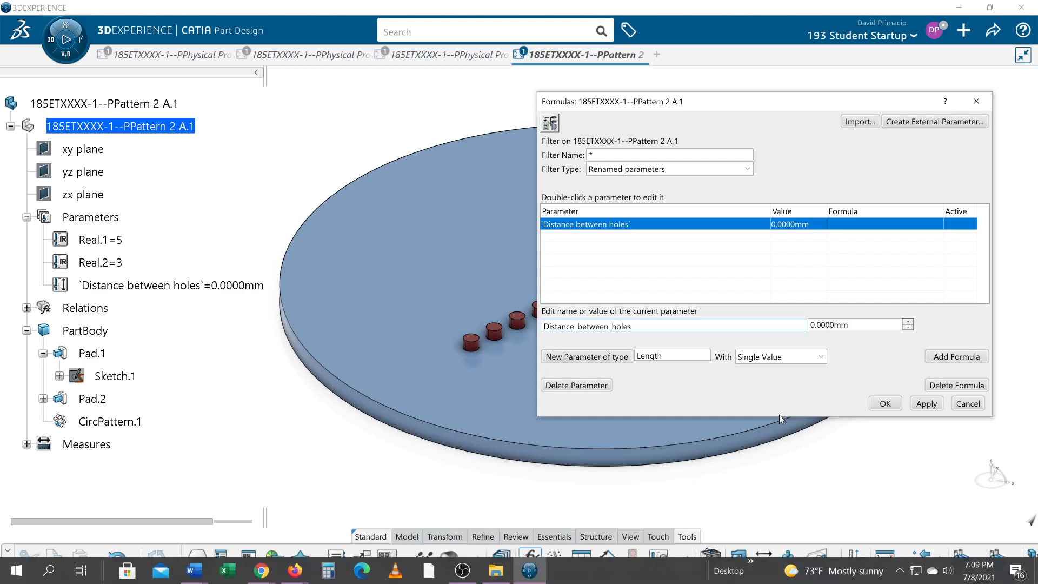
click(884, 405)
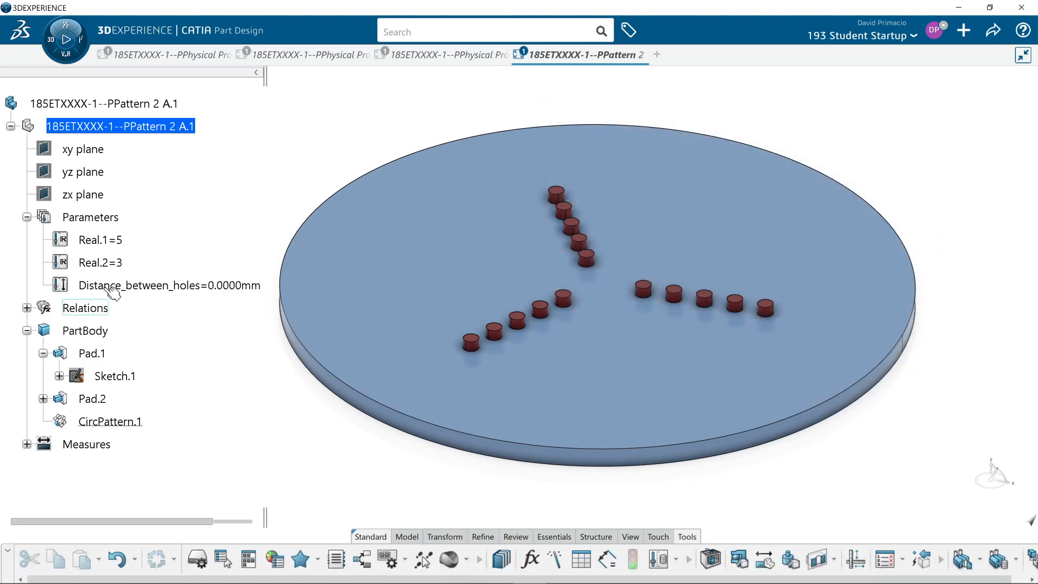
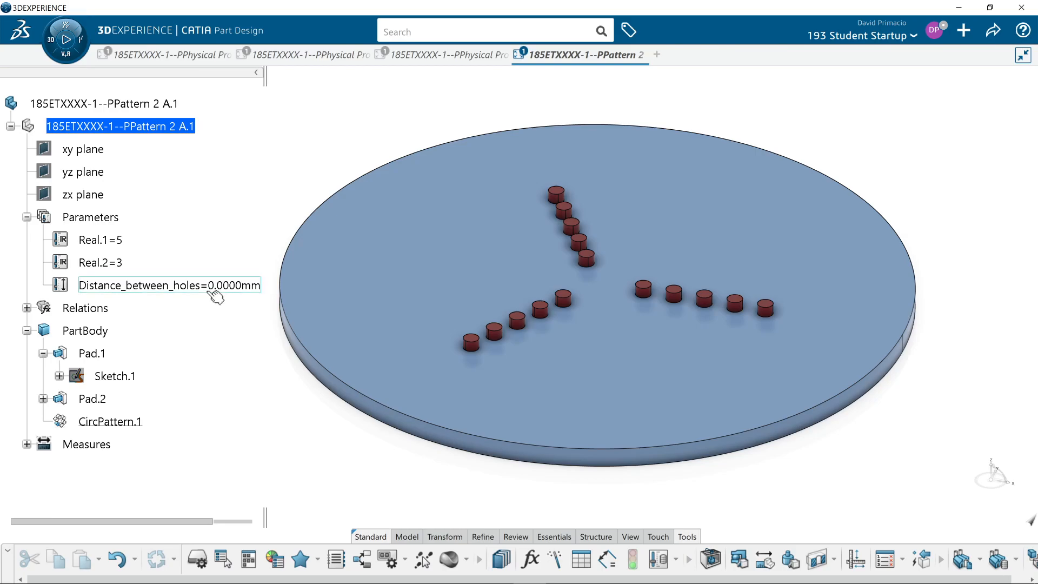
Set the Distance_between_holes parameter to 20 mm.
double_click(210, 289)
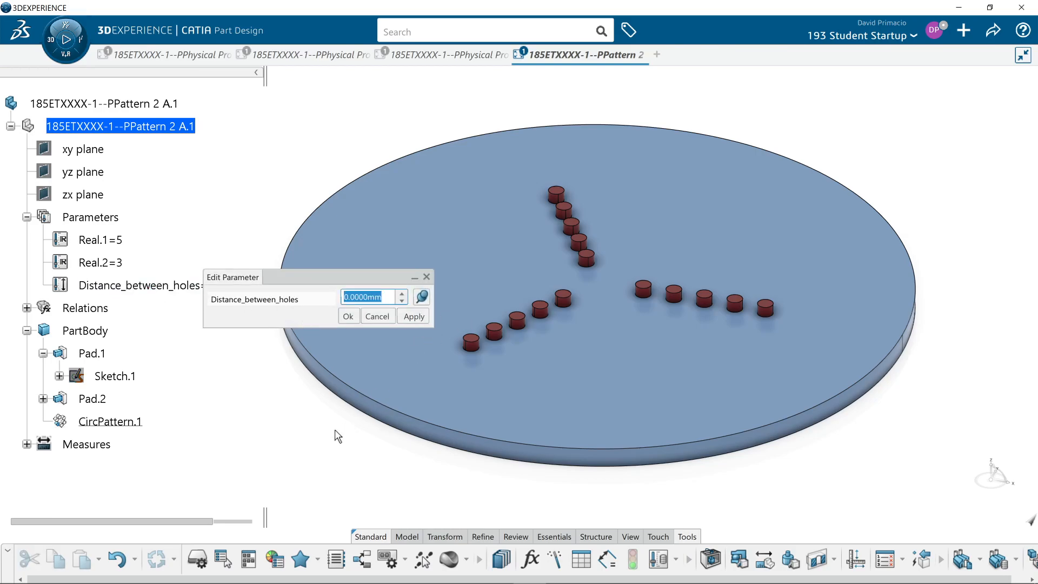
text(20)
key(Return)
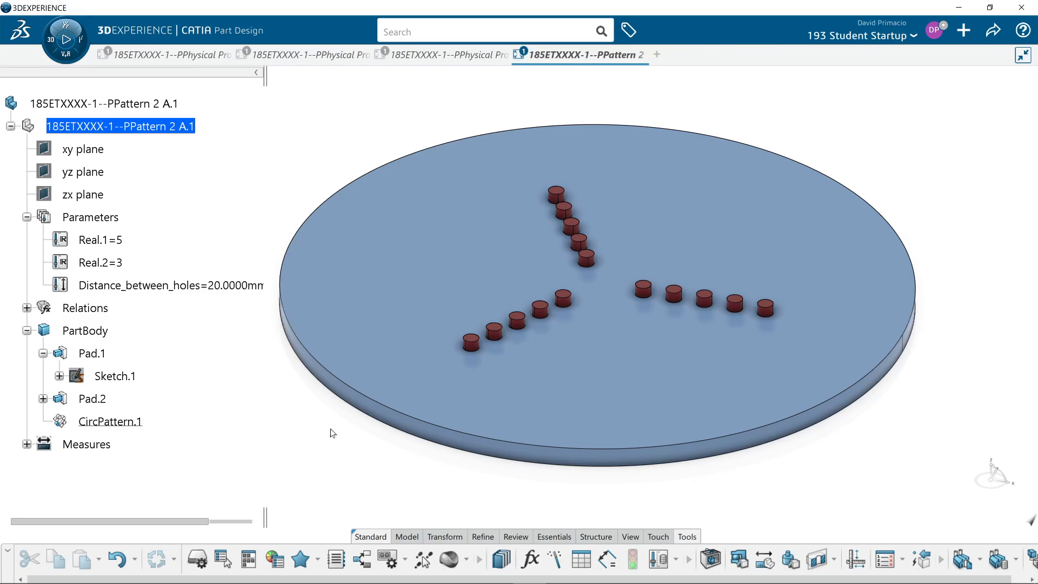
middle_drag(306, 426, 313, 405)
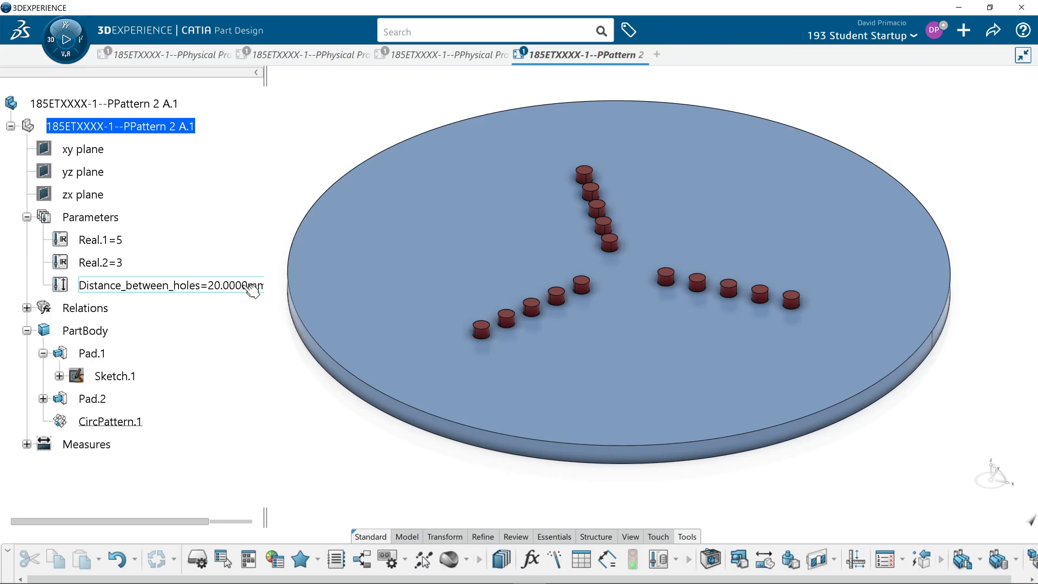
Link CircPattern.1's circle spacing in its Crown Definition to Distance_between_holes with a formula, and accept the pattern.
double_click(130, 422)
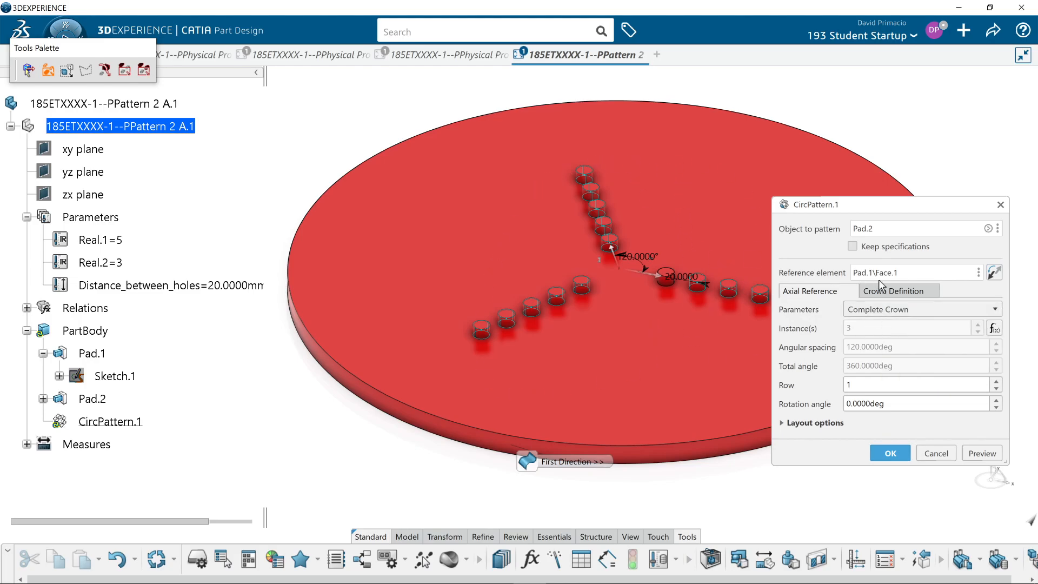
click(884, 292)
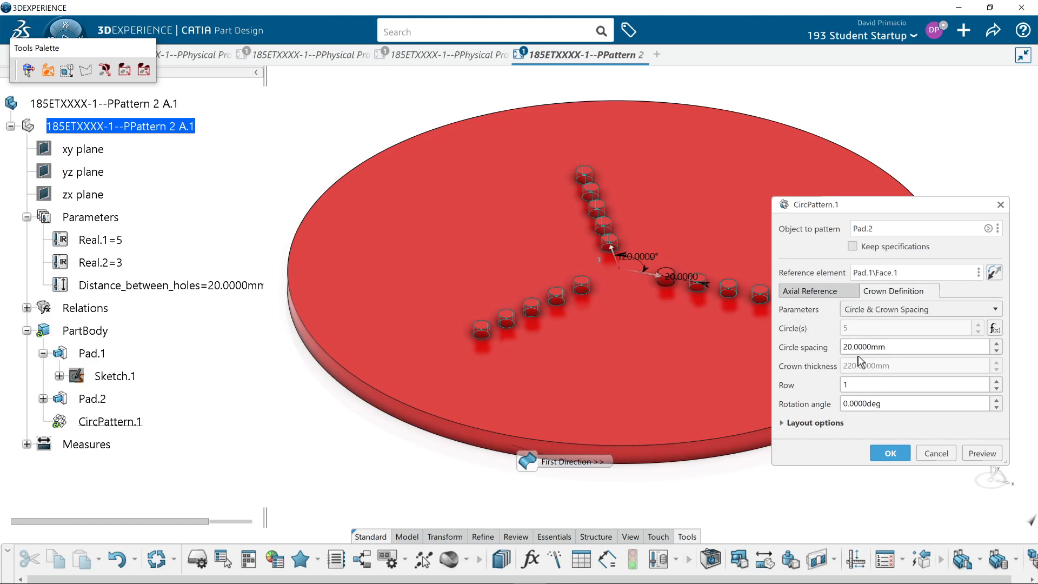
right_click(935, 346)
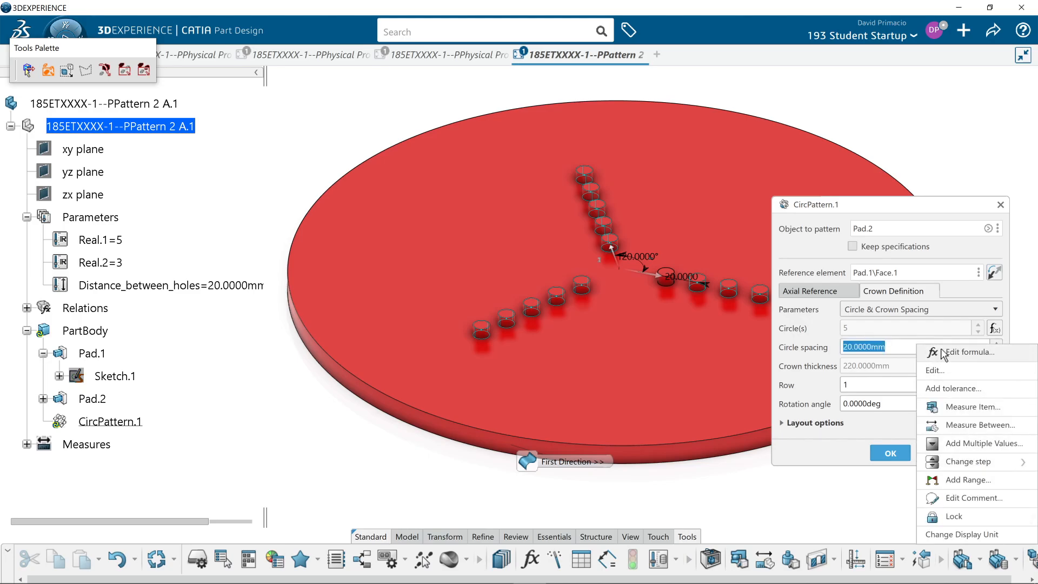
click(961, 352)
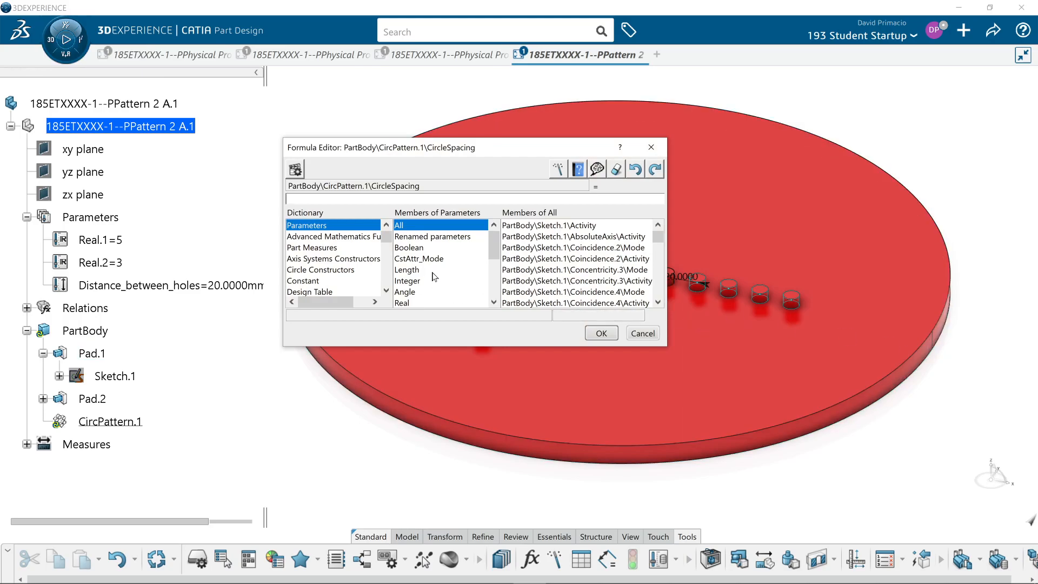
click(428, 238)
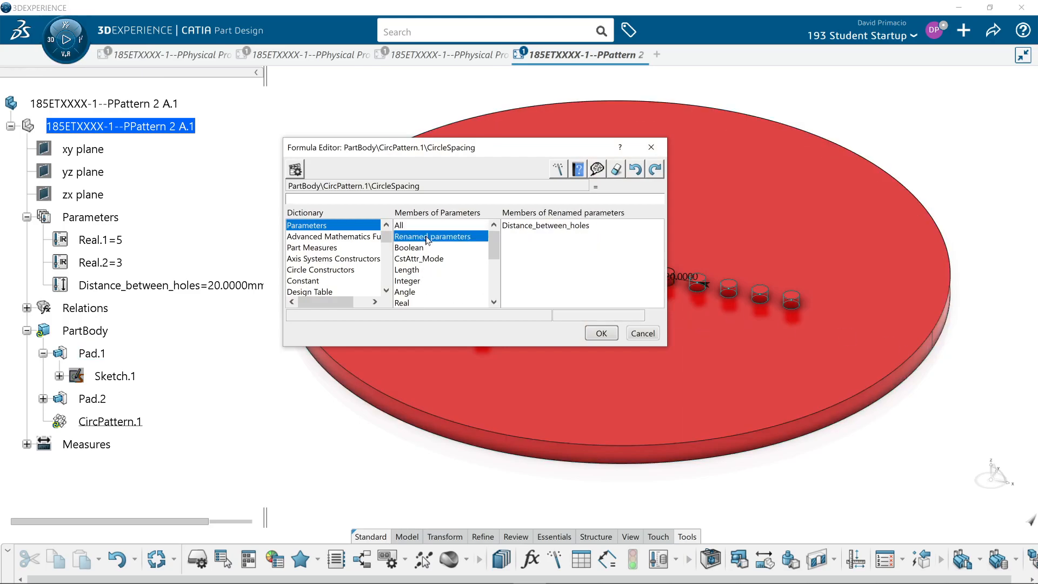
double_click(524, 226)
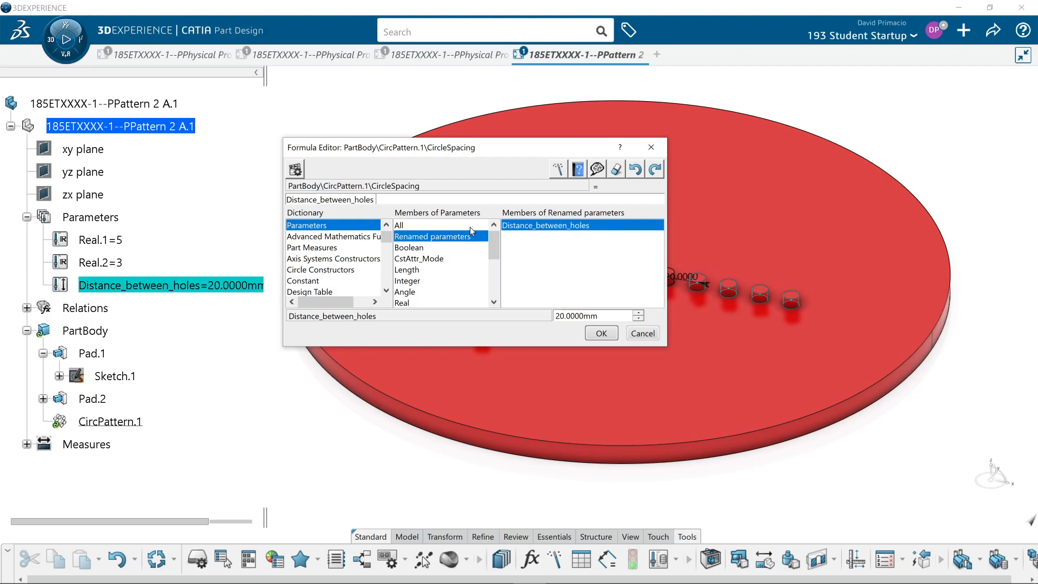
click(601, 336)
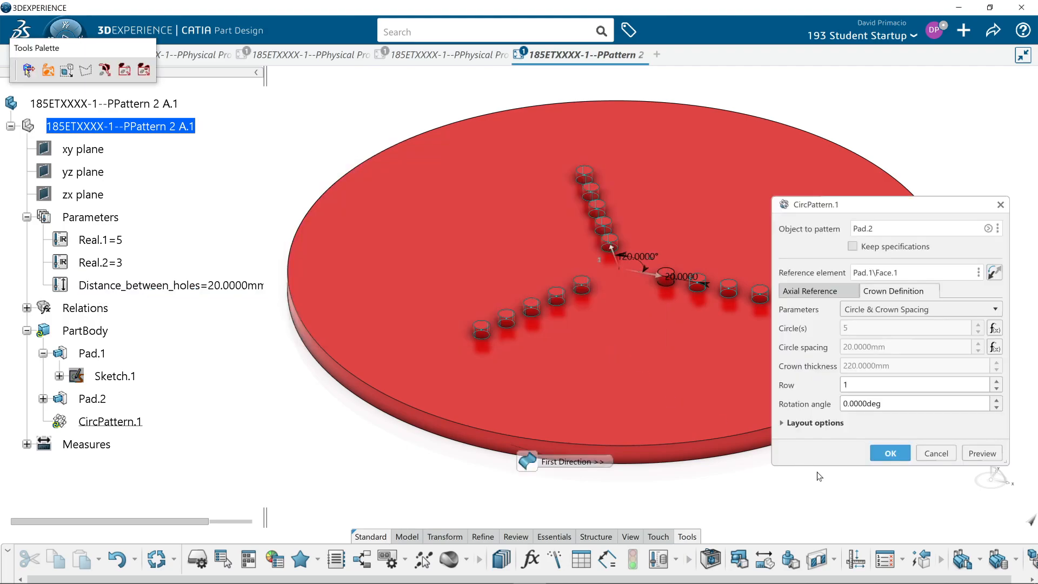
click(881, 455)
Set the Distance_between_holes parameter to 30 mm.
double_click(128, 291)
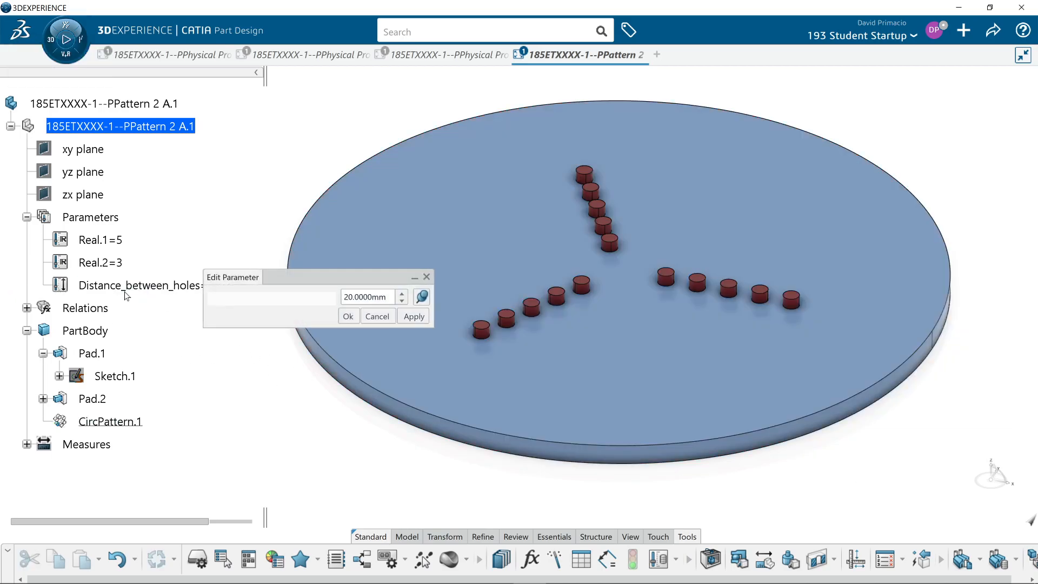
text(30)
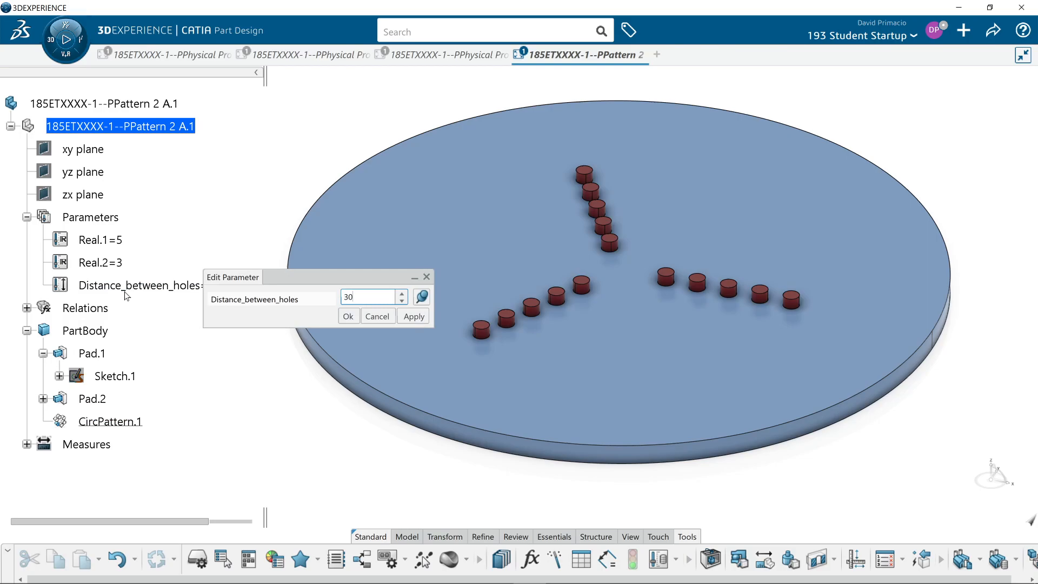
key(Return)
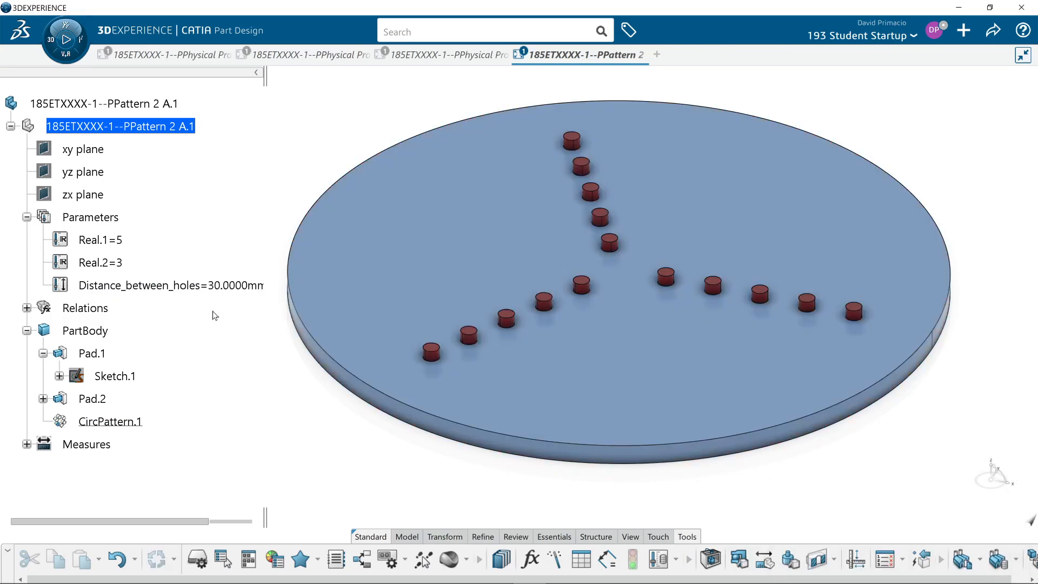
Set the Real.1 parameter to 8 and the Real.2 parameter to 5.
double_click(118, 242)
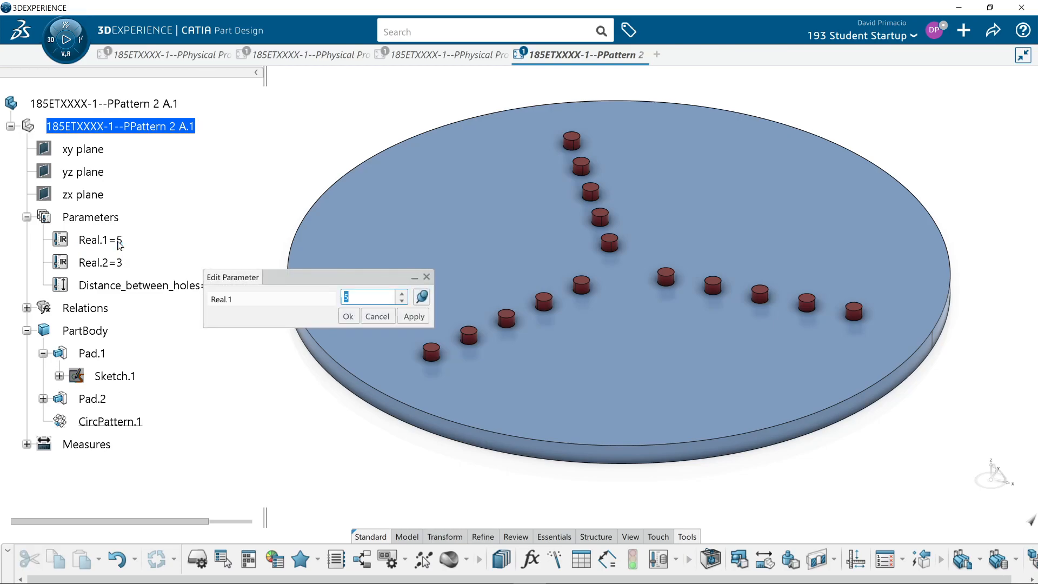
text(8)
key(Return)
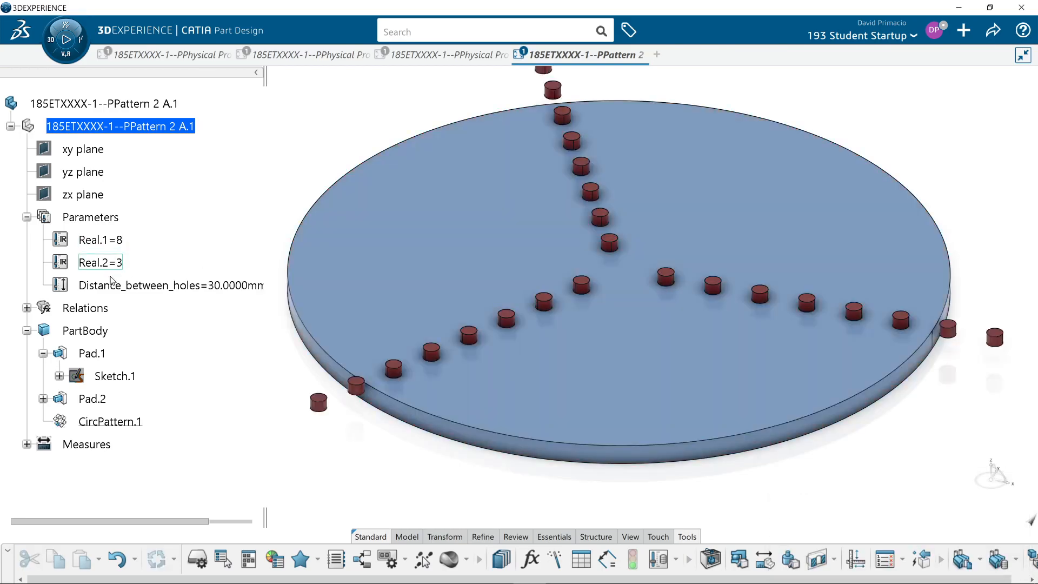
double_click(106, 265)
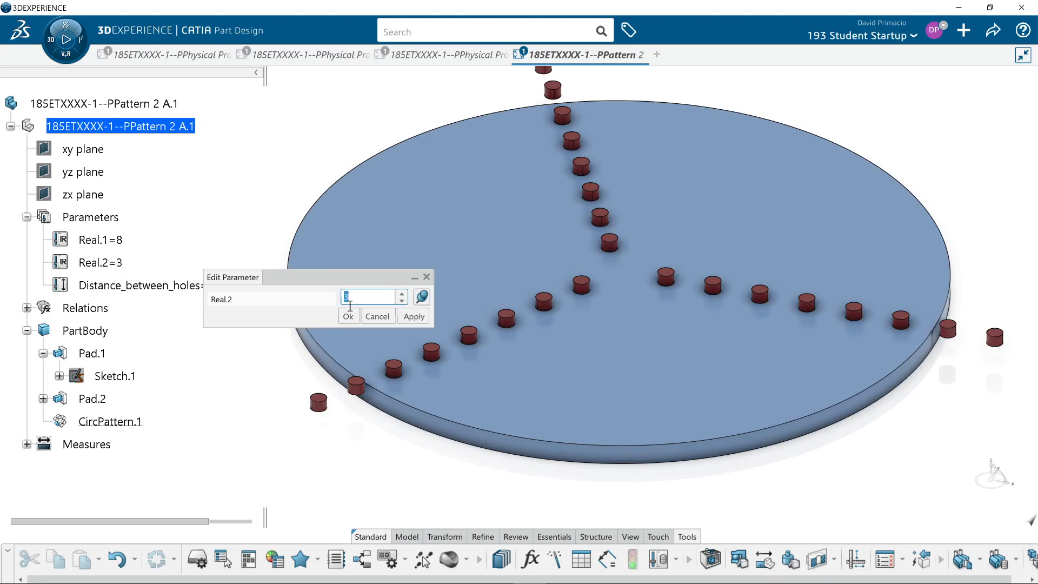
text(5)
click(347, 317)
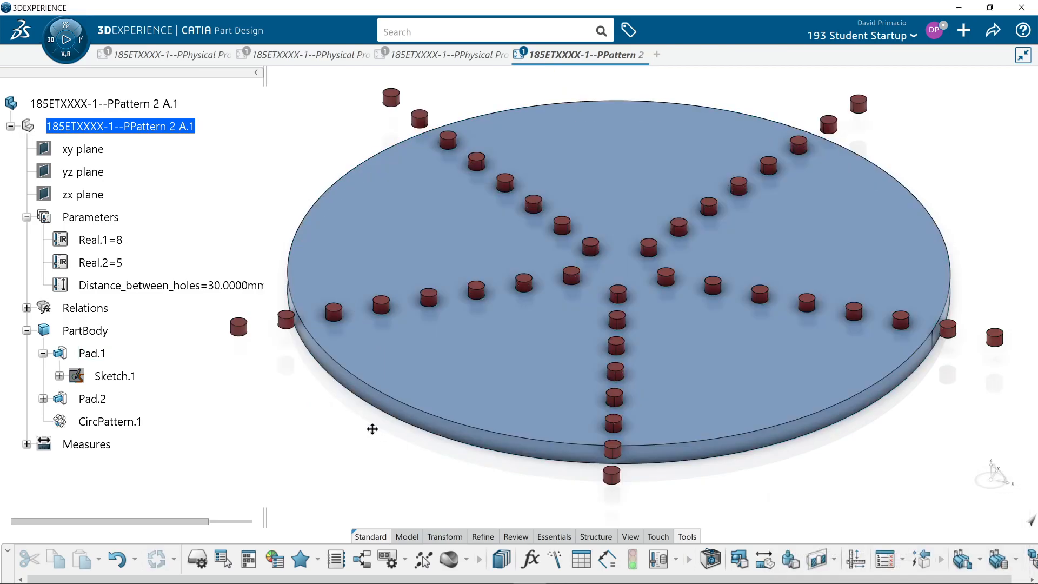
scroll(474, 325, down, 3)
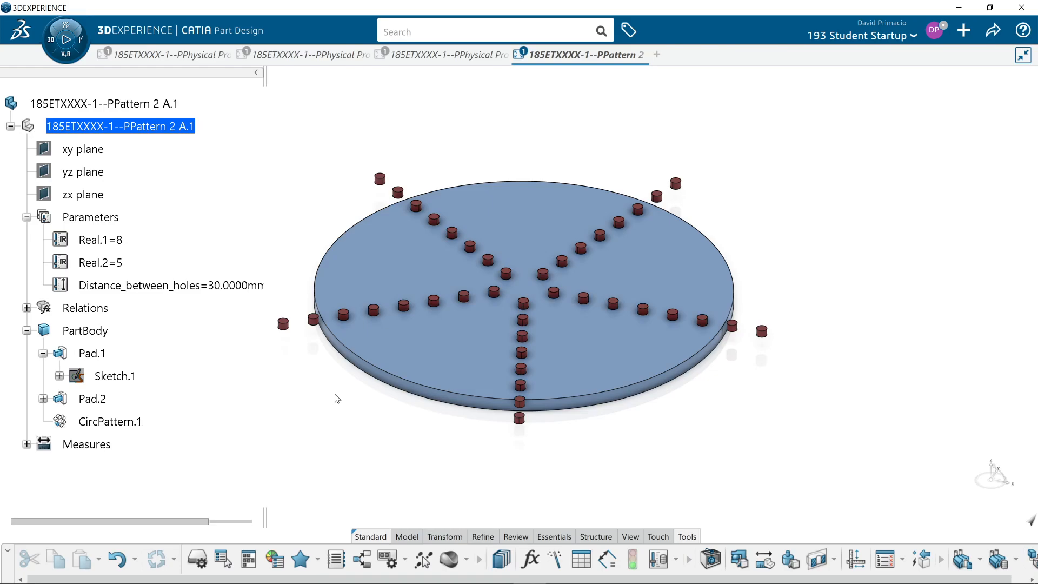
scroll(426, 460, up, 4)
middle_drag(416, 447, 373, 404)
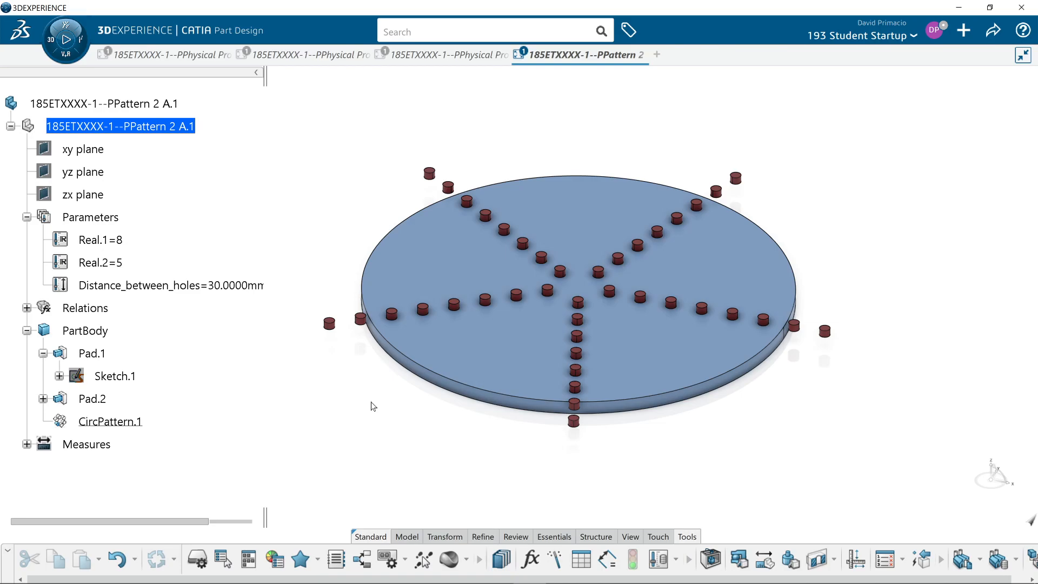
click(531, 560)
middle_drag(404, 445, 335, 483)
middle_drag(314, 431, 284, 430)
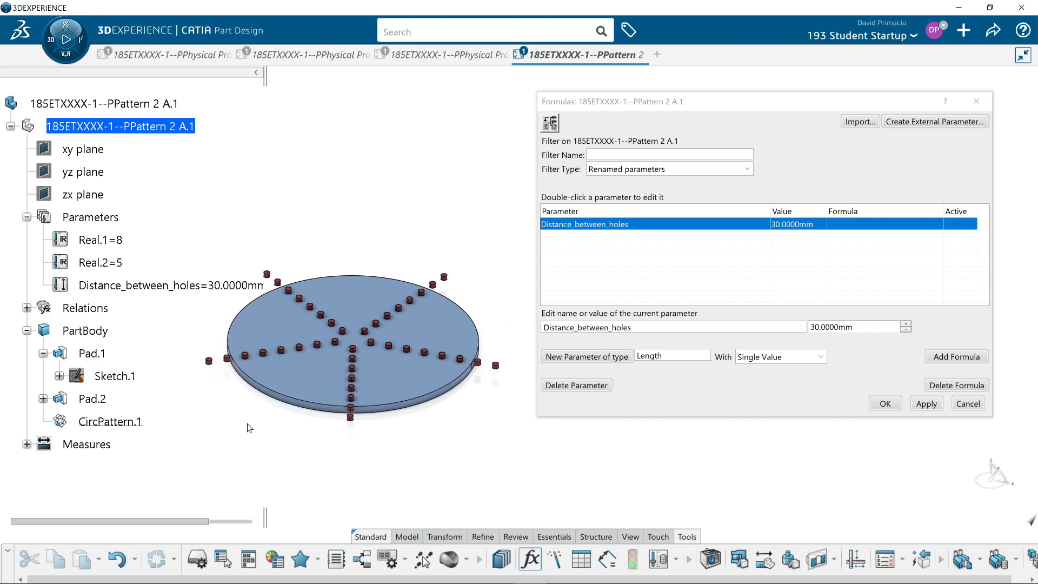
click(116, 374)
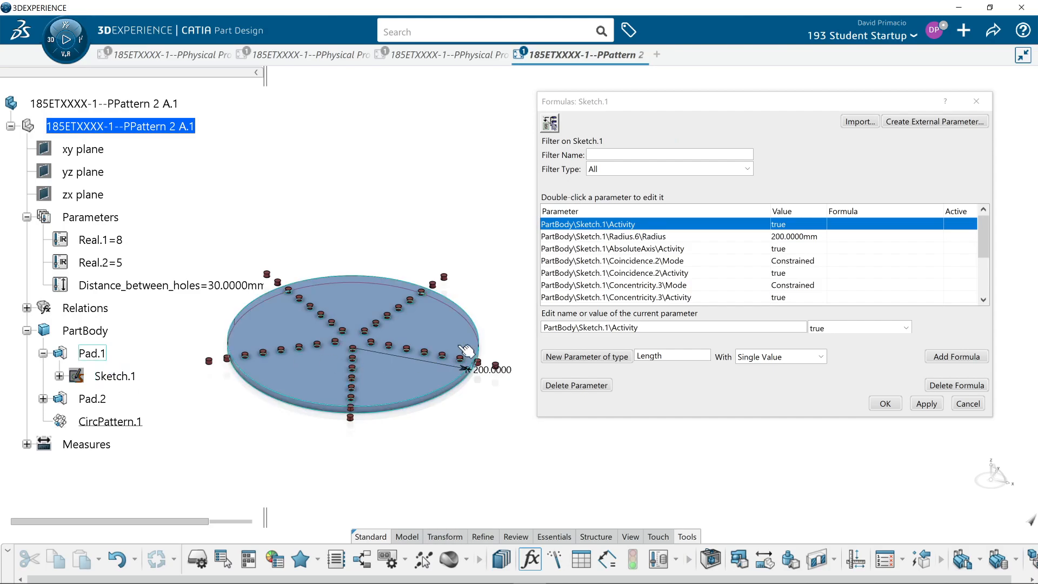
mouse_move(982, 245)
mouse_down()
mouse_move(992, 286)
mouse_move(979, 247)
mouse_up()
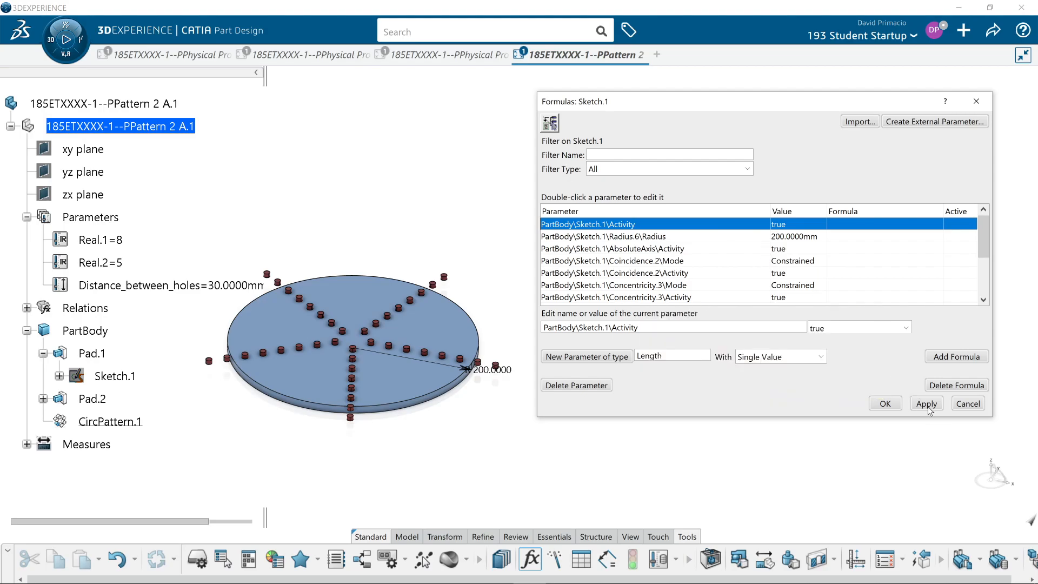
click(967, 404)
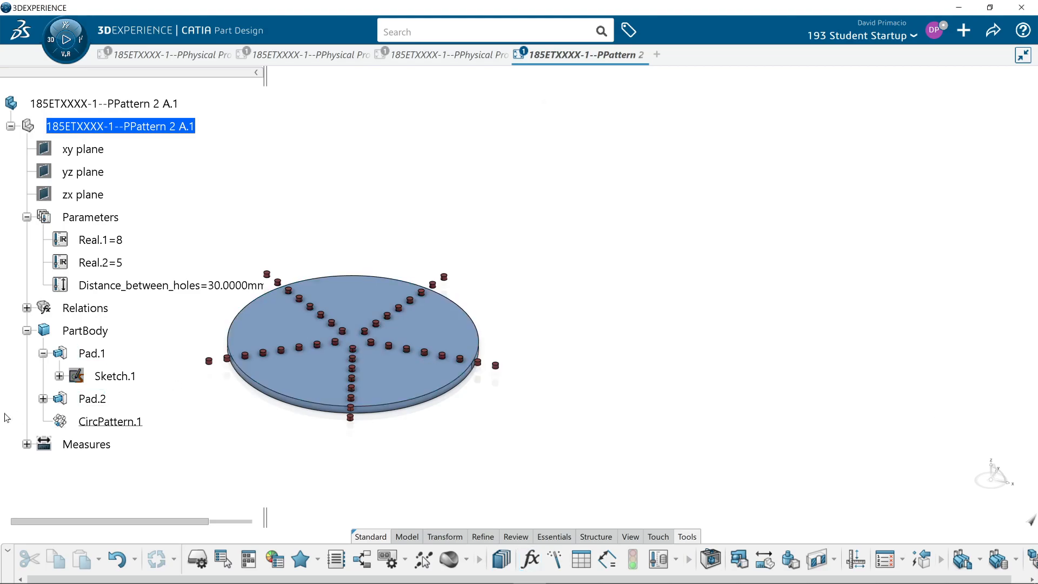
Edit Pad.1's Sketch.1, set the disc circle's radius to 250 mm, and exit the sketch.
click(60, 375)
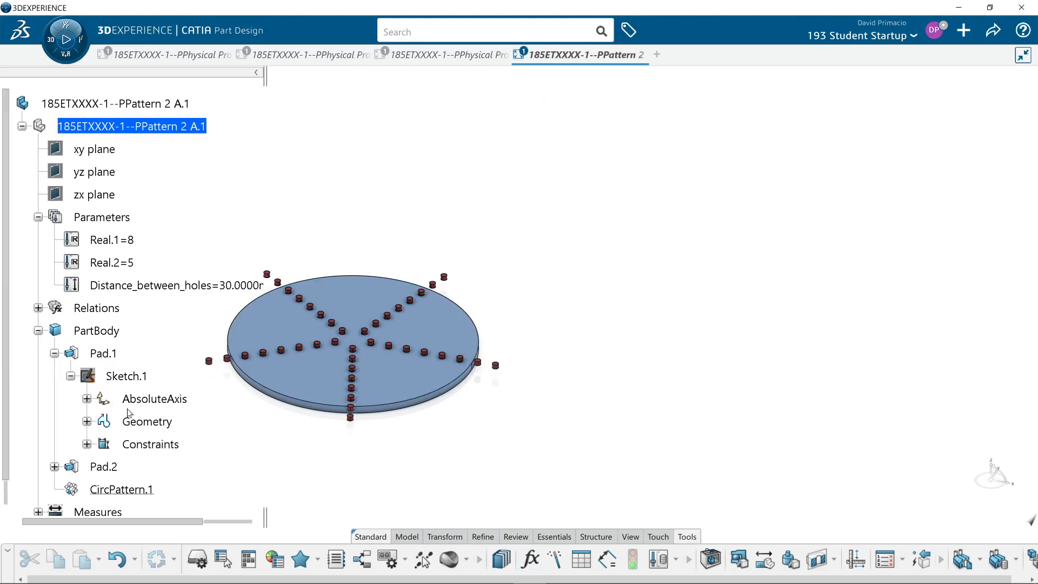
double_click(116, 375)
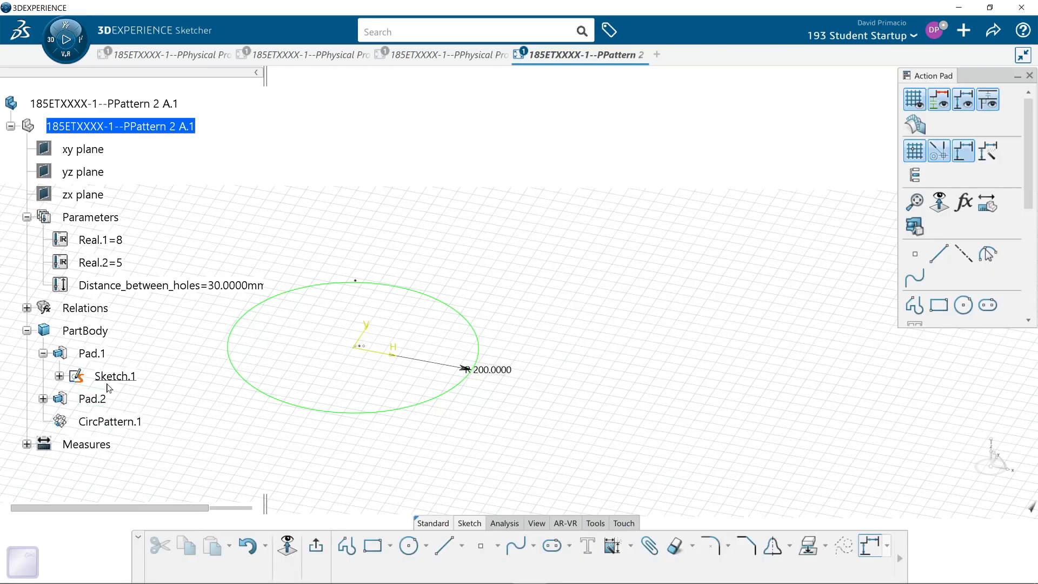
double_click(500, 378)
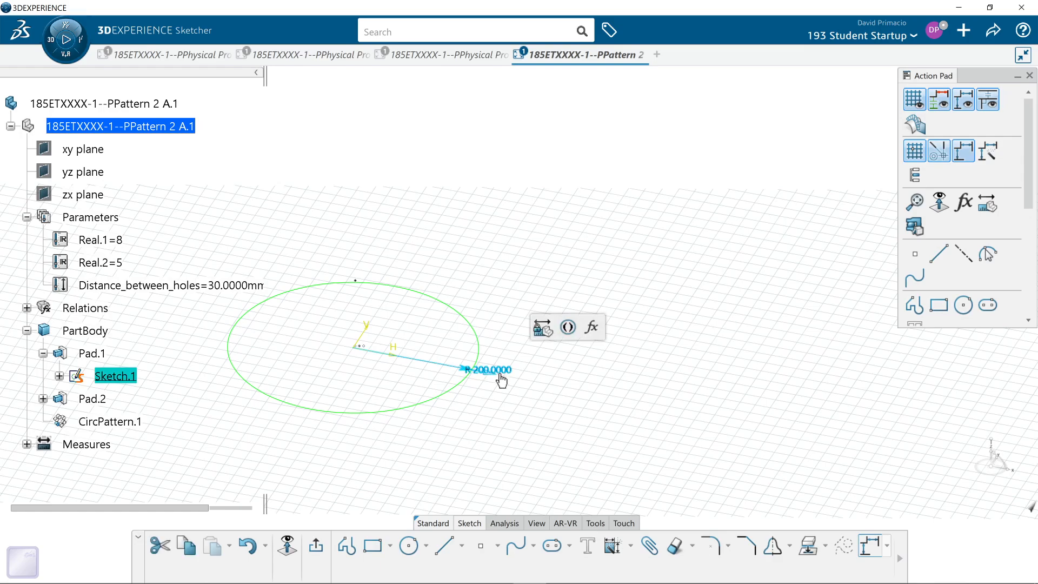
text(250.0000mm)
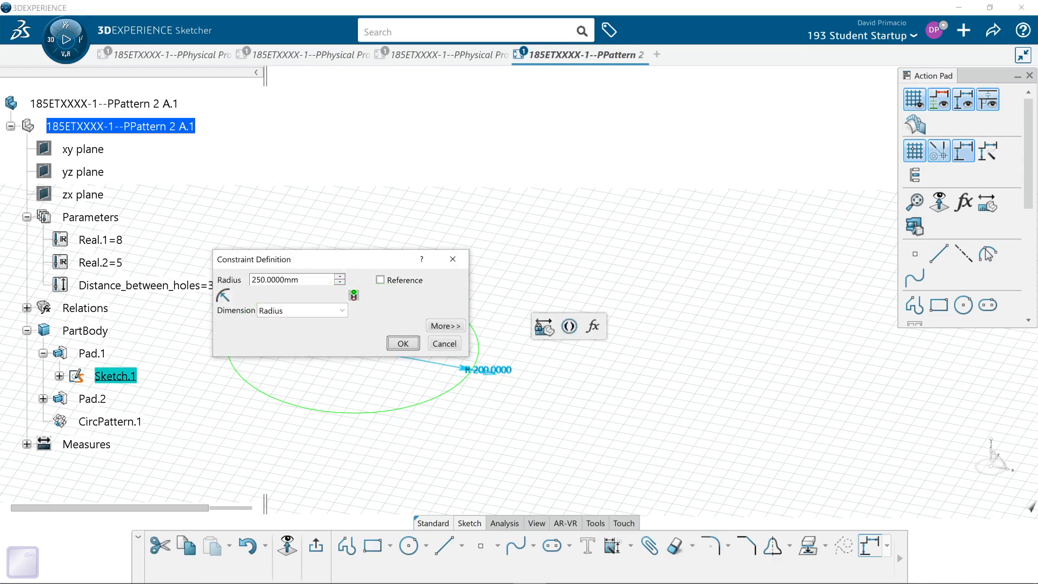
key(Return)
click(316, 546)
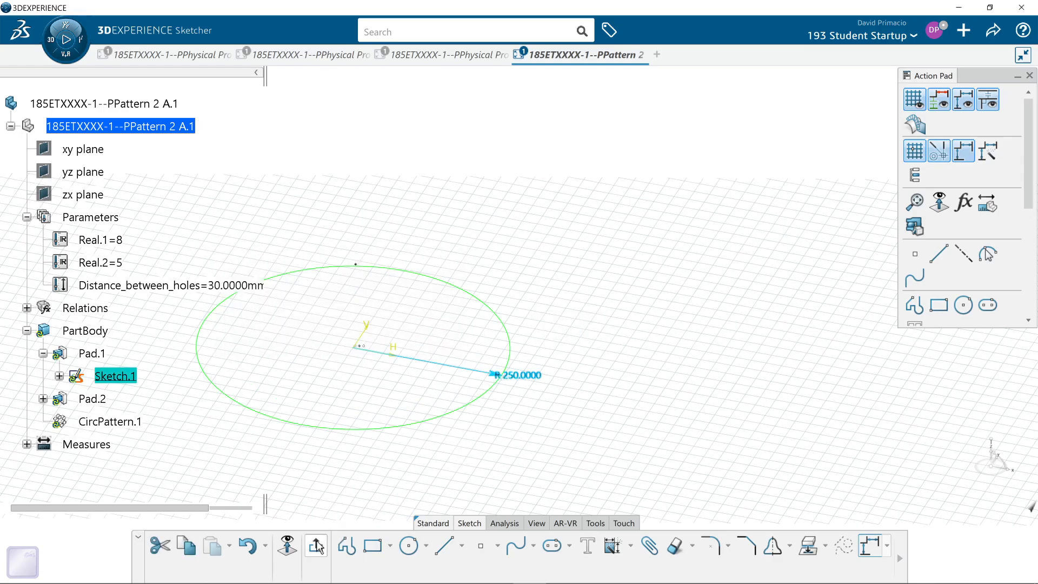
click(389, 475)
middle_drag(383, 471, 458, 464)
scroll(458, 464, up, 3)
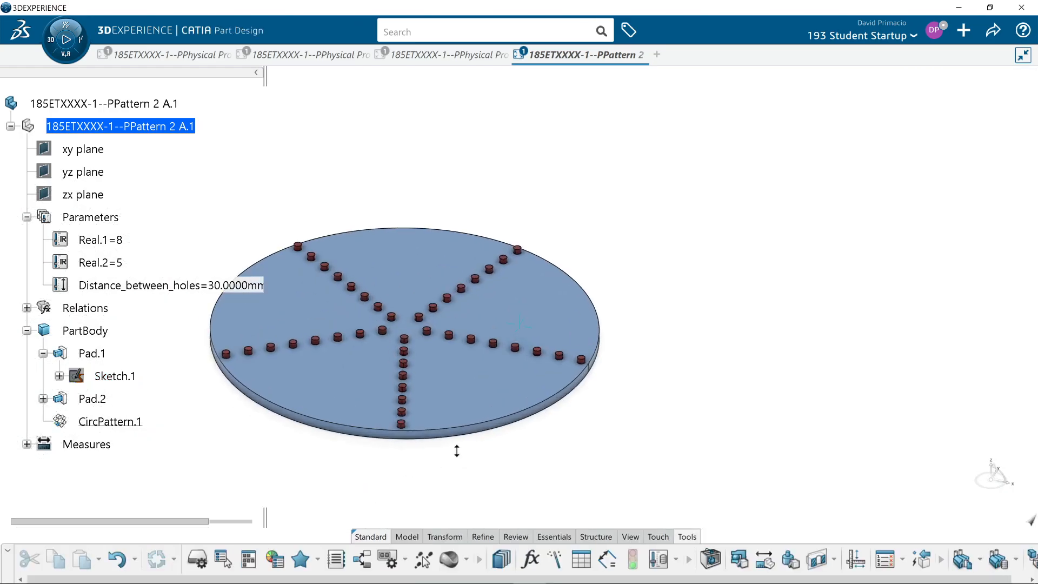
middle_drag(307, 463, 414, 458)
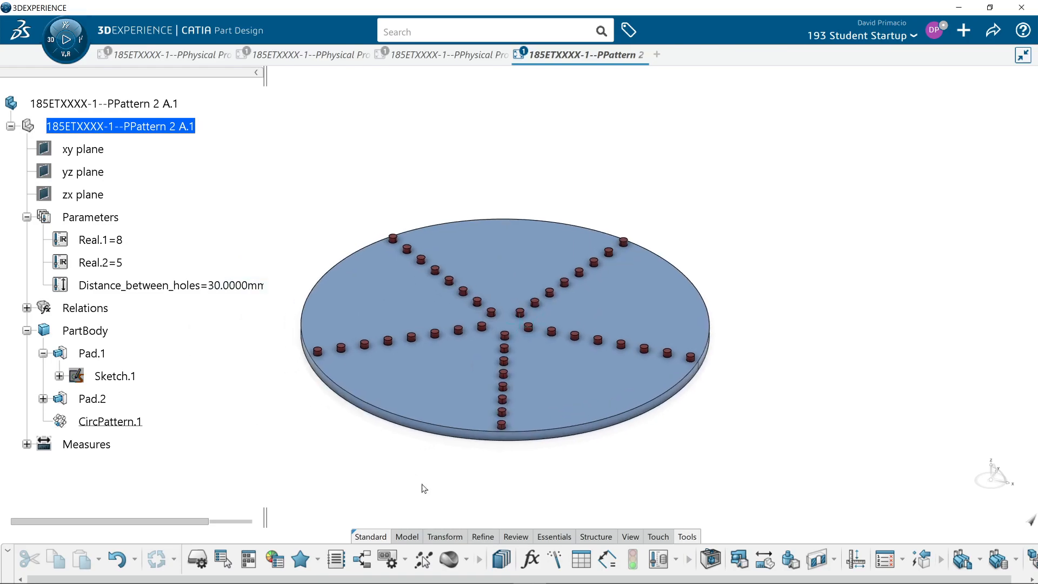
Rename Sketch.1's radius parameter to Plate_Diameter through Formulas, with an underscore instead of a space, and apply it.
click(530, 561)
middle_drag(407, 476, 311, 465)
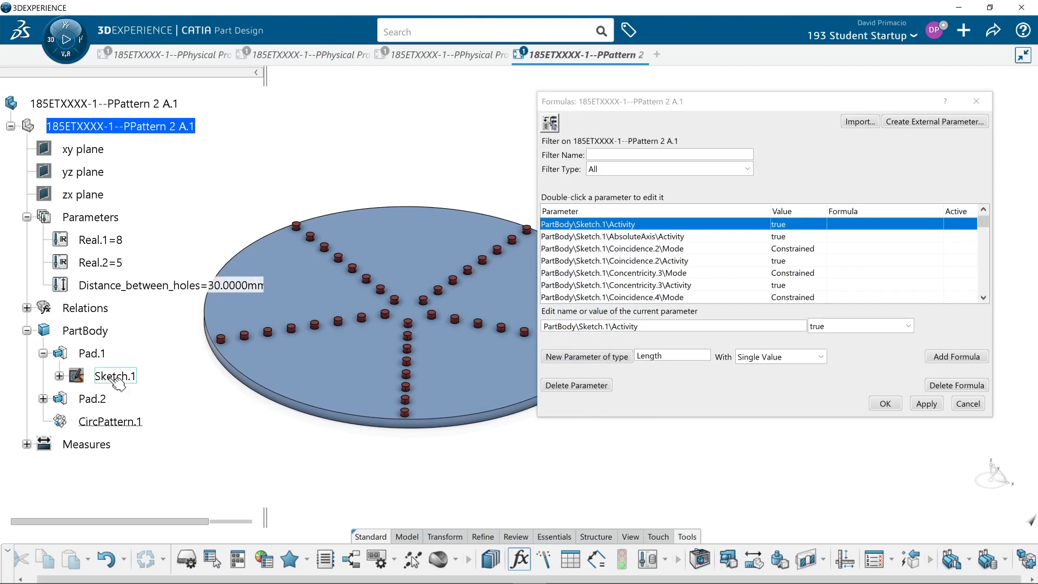
click(108, 377)
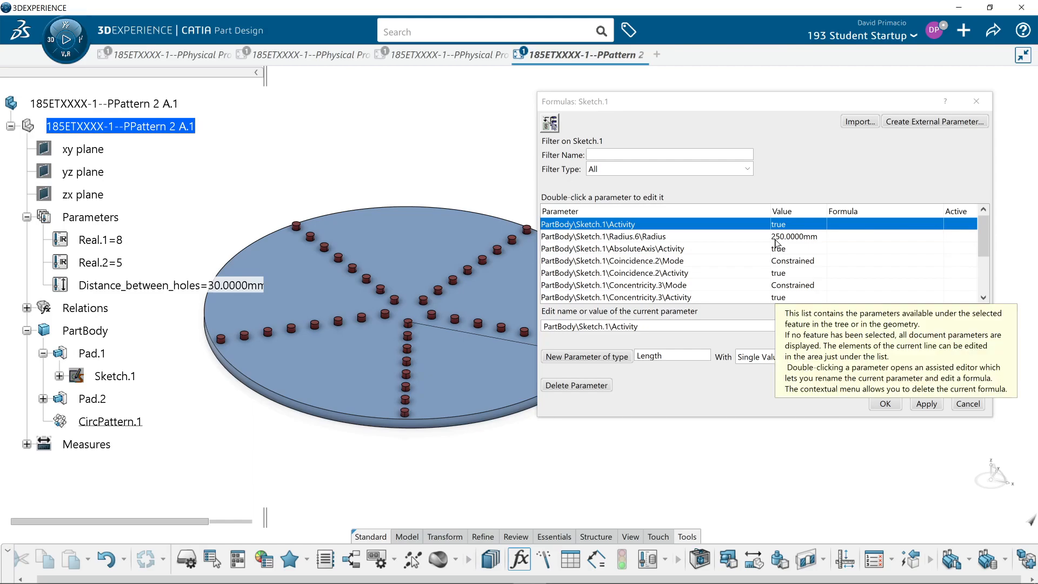
click(654, 236)
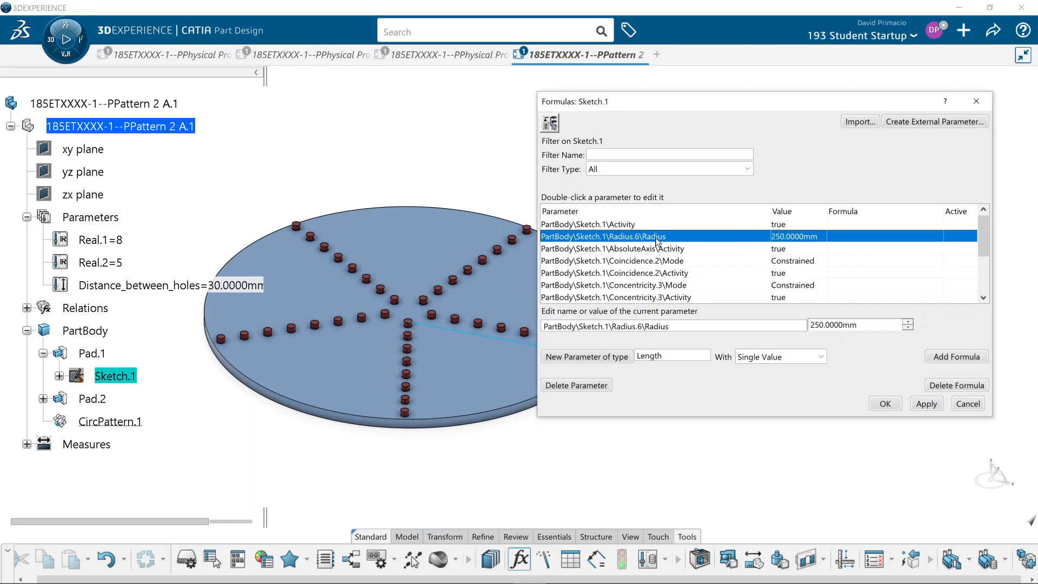
double_click(657, 237)
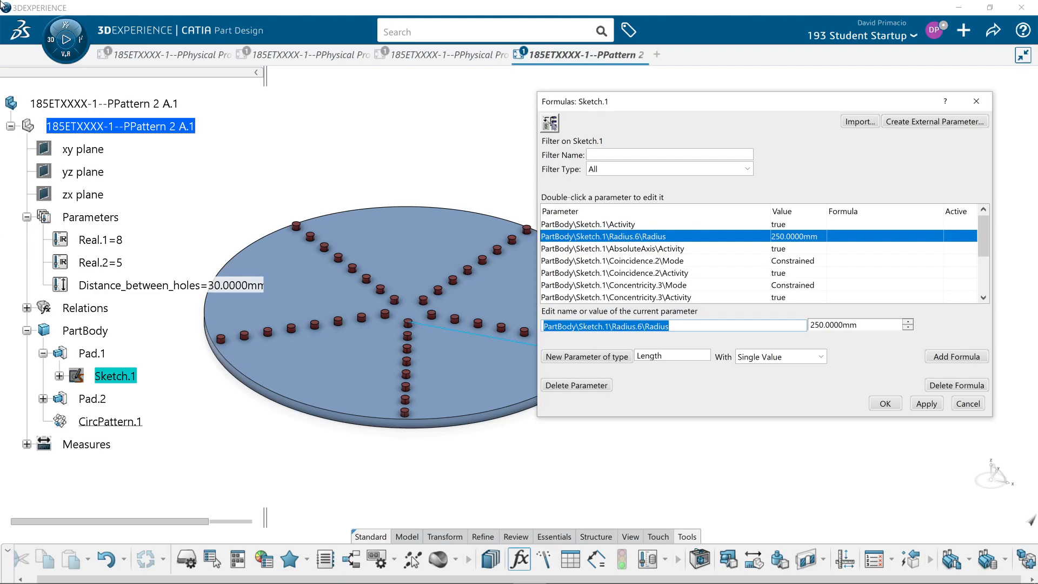
text(Plate Diameter)
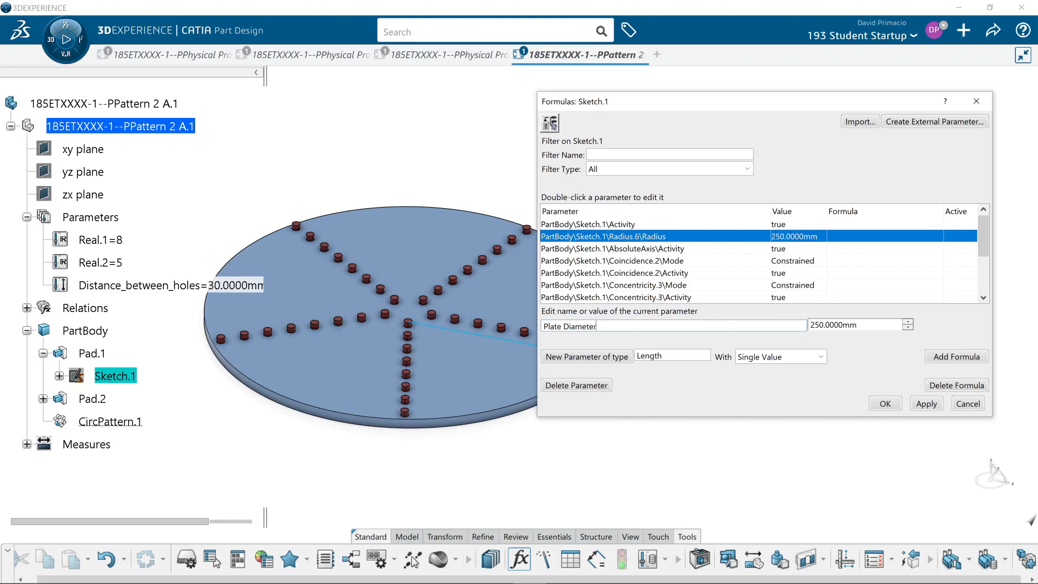
key(Return)
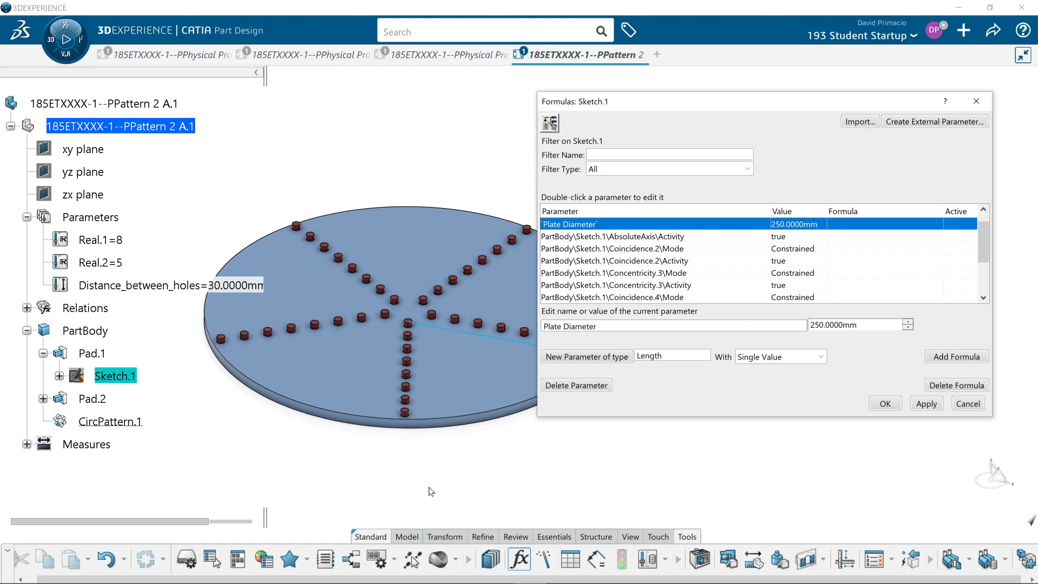
key(BackSpace)
text(_)
click(928, 404)
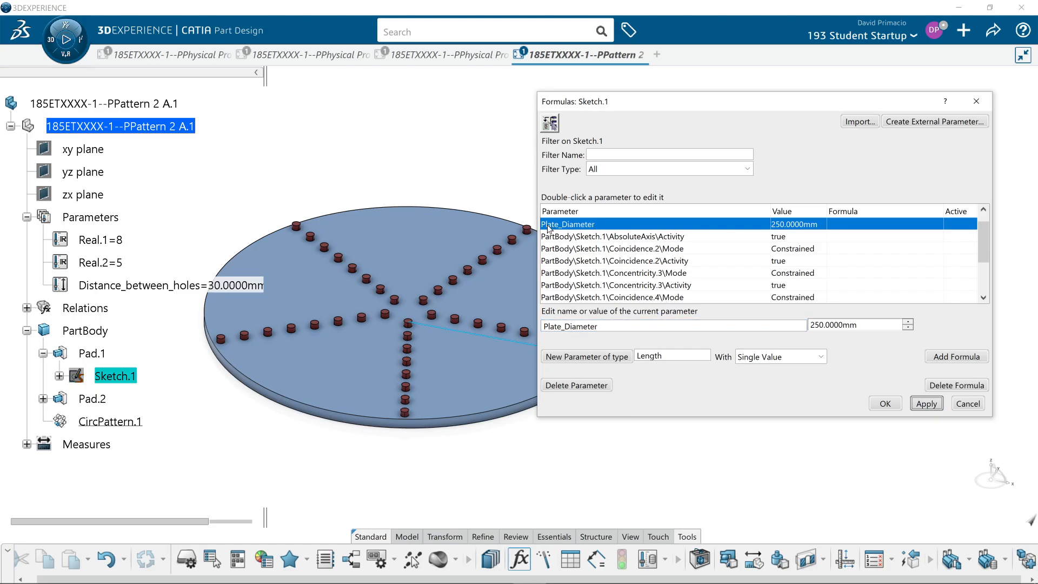
Filter the formula list for Sketch.1 to renamed parameters and apply.
click(605, 169)
click(608, 196)
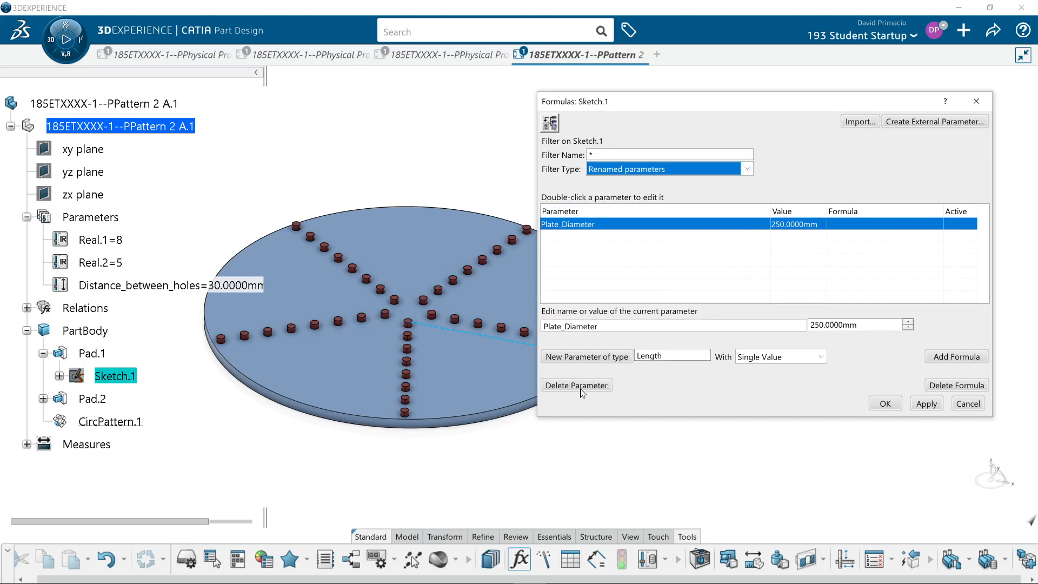
middle_drag(437, 461, 335, 491)
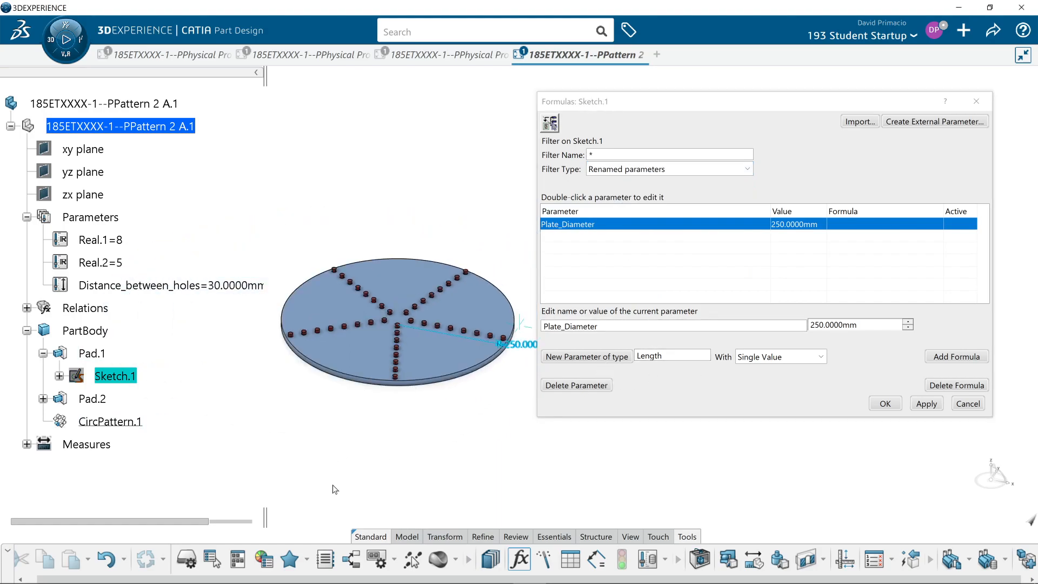
middle_drag(410, 433, 375, 434)
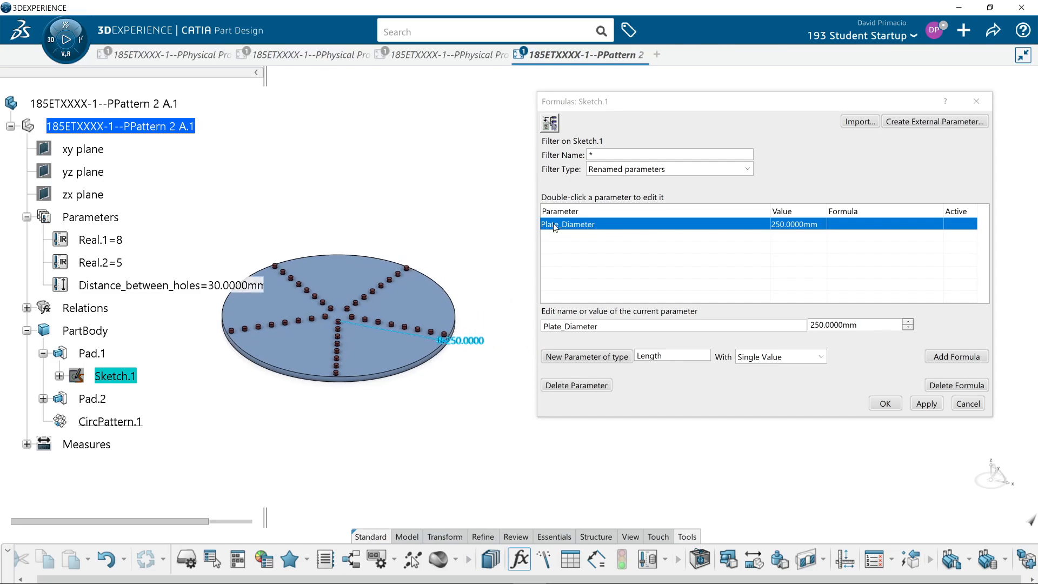
middle_drag(418, 380, 444, 378)
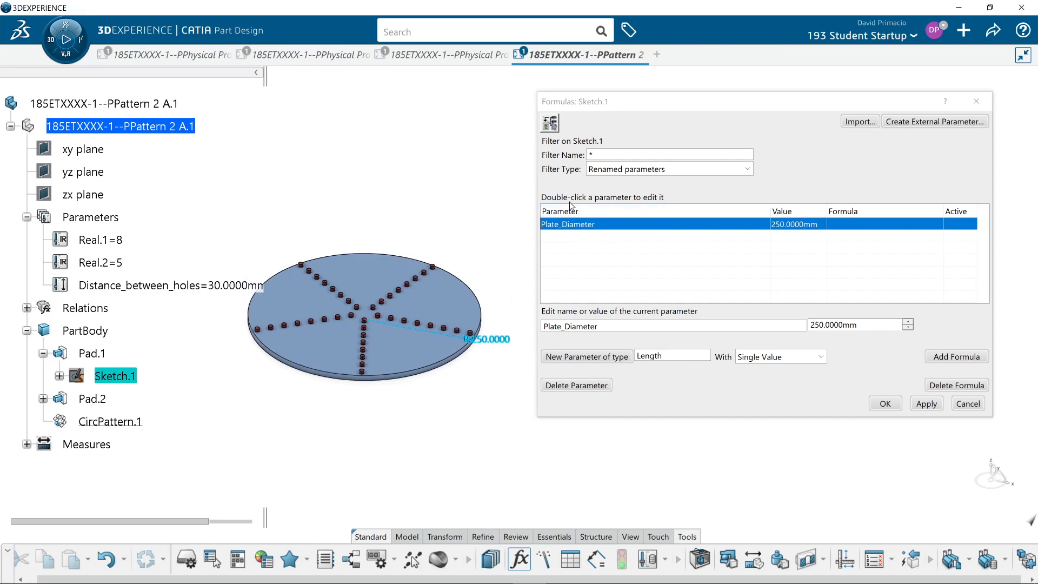
click(925, 409)
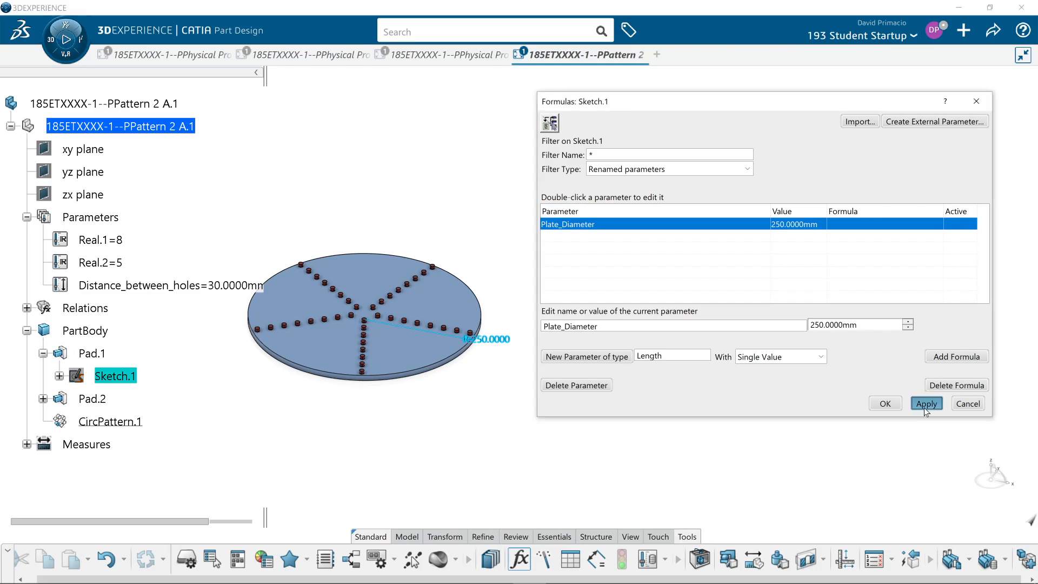
Add the formula Distance_between_holes*Real.1 to the Plate_Diameter parameter and close the formulas dialog.
click(937, 358)
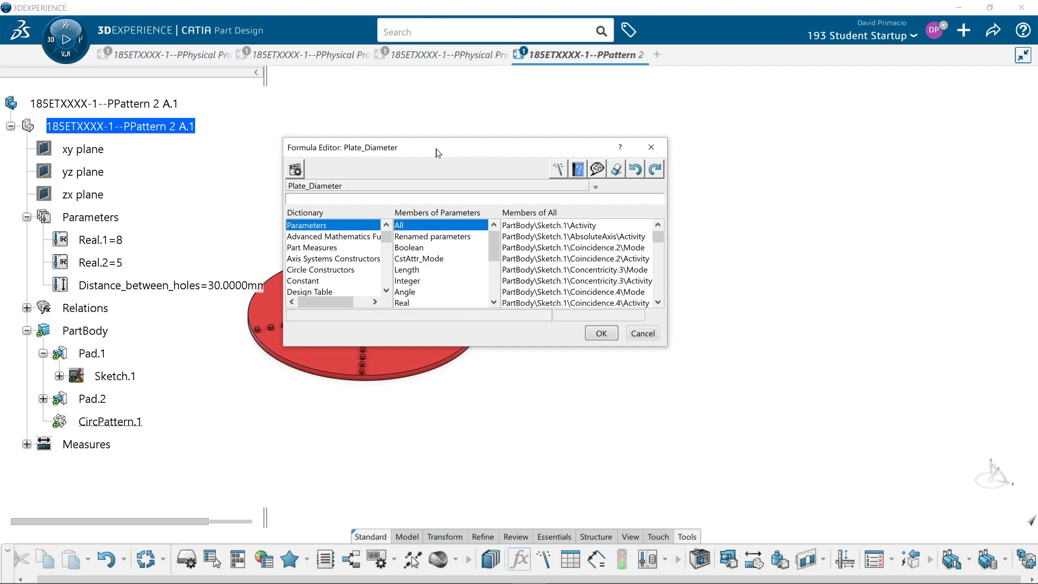
drag(436, 153, 646, 131)
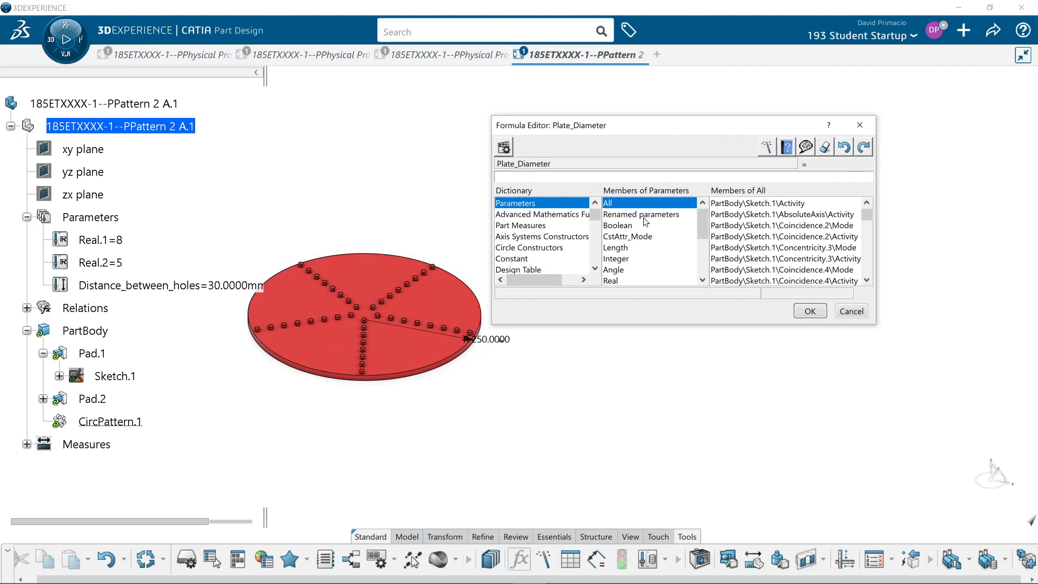
click(161, 286)
click(161, 288)
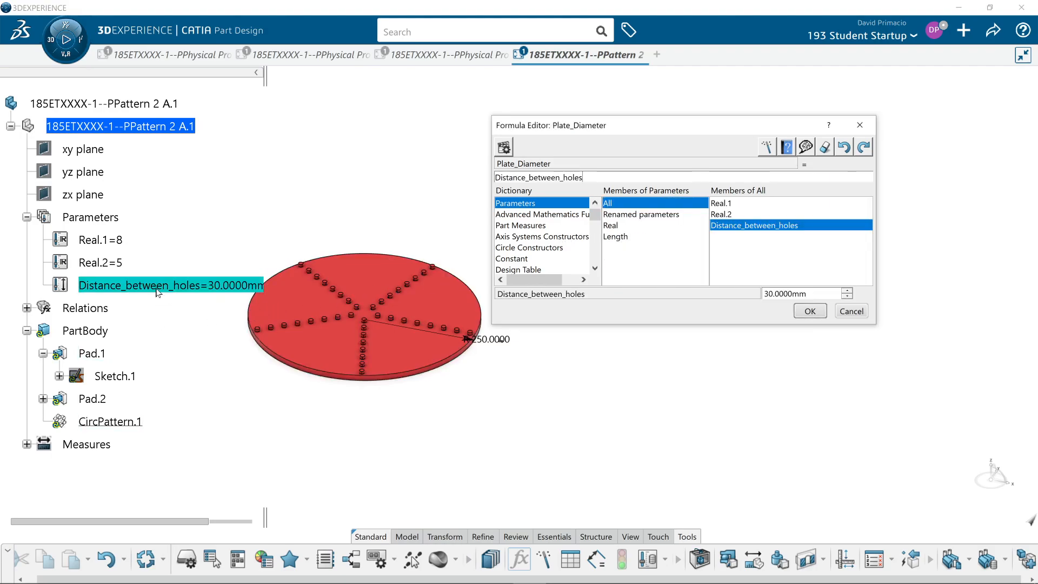
text(*)
click(122, 242)
click(116, 245)
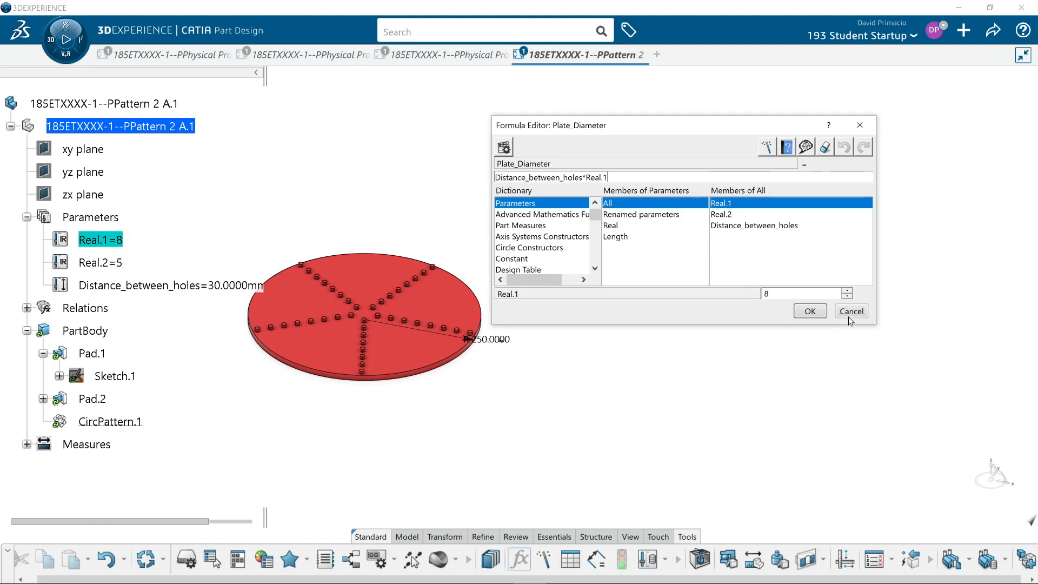
click(809, 313)
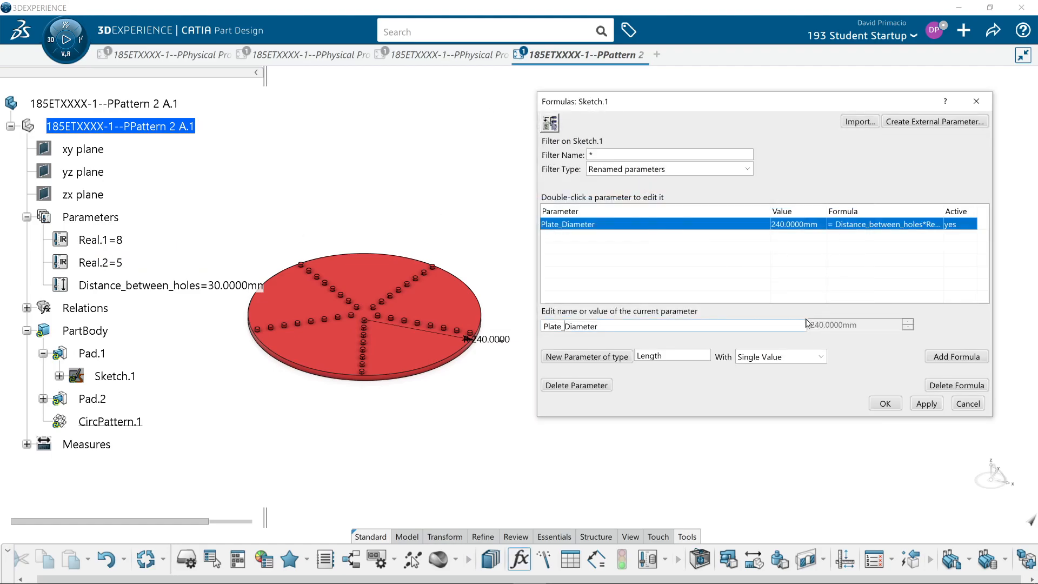
click(885, 404)
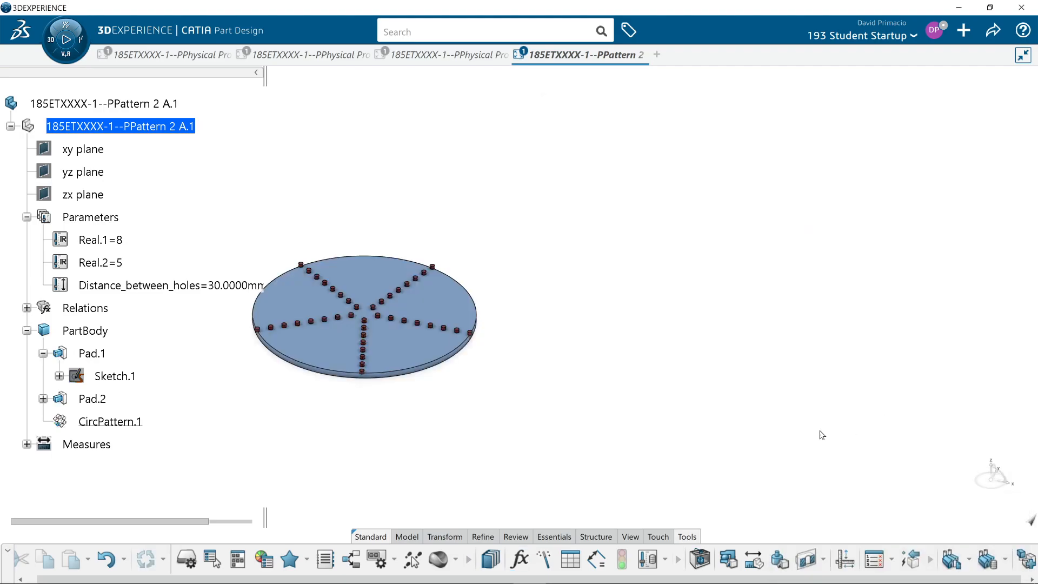
Inspect the outermost pins against the disc's edge and check the circle's radius inside Sketch.1.
scroll(438, 420, up, 5)
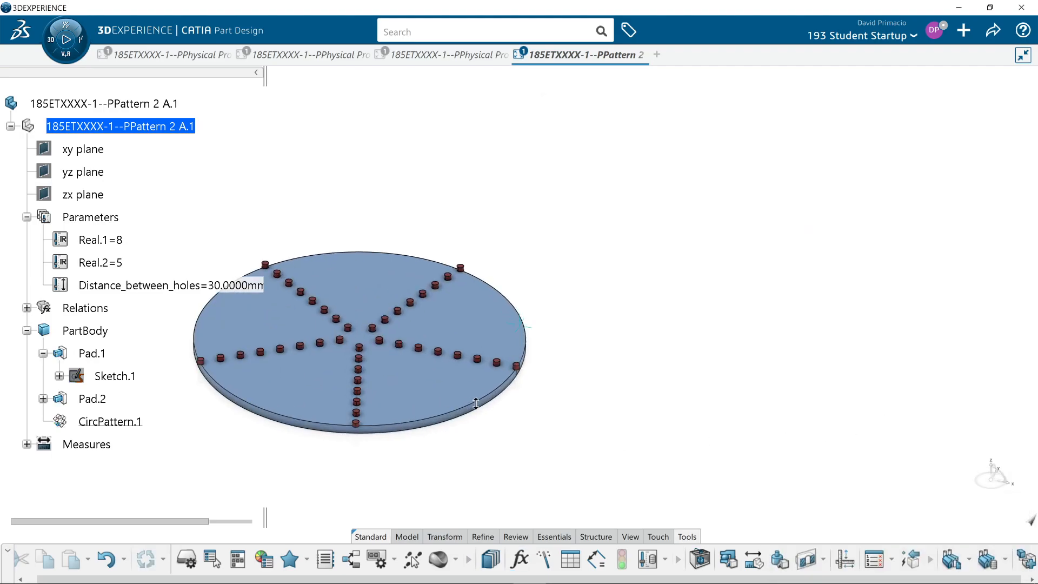
scroll(640, 403, up, 5)
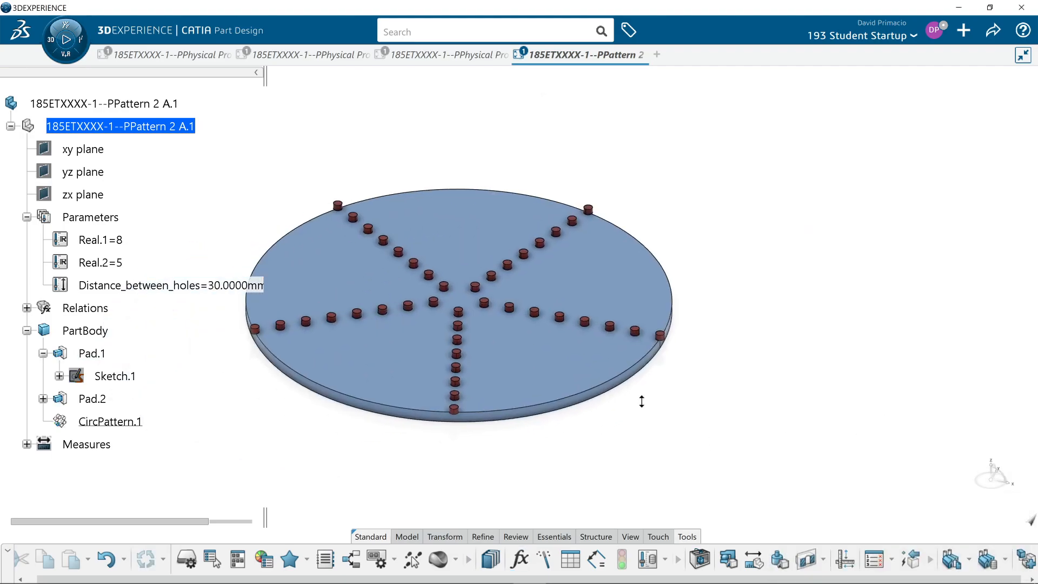
middle_drag(259, 494, 329, 482)
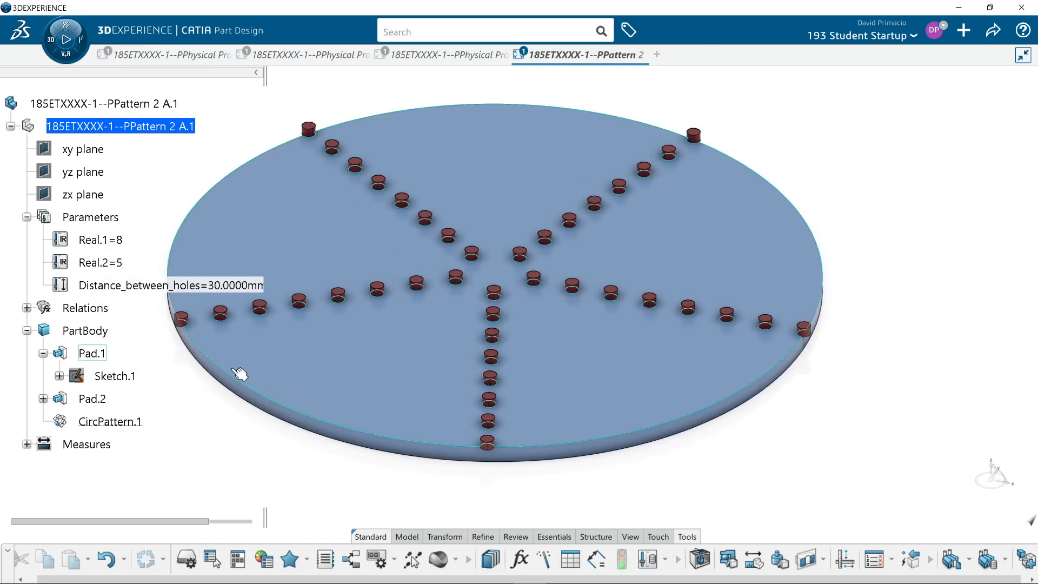
middle_drag(299, 390, 297, 298)
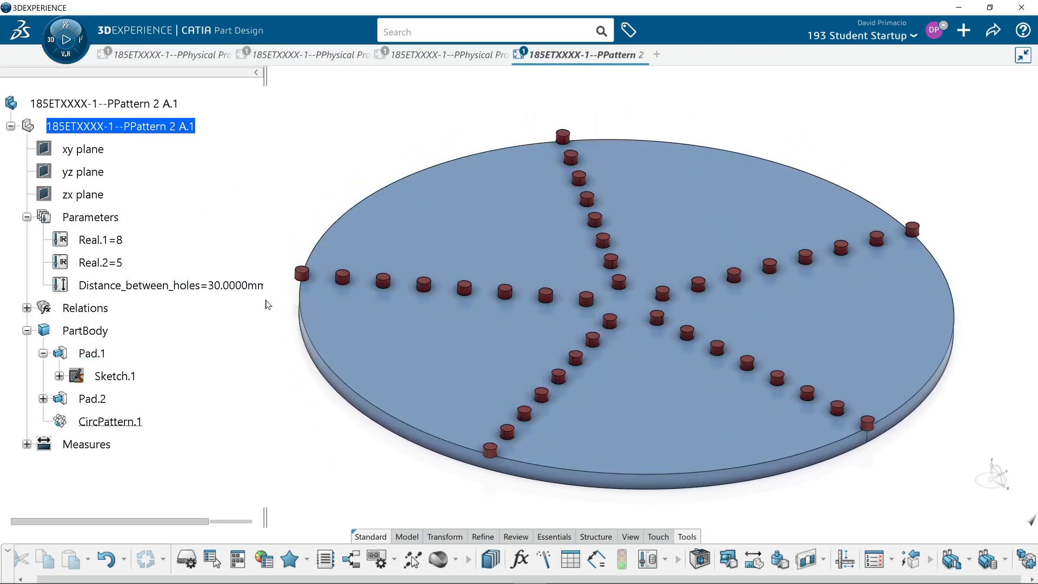
middle_drag(285, 391, 271, 381)
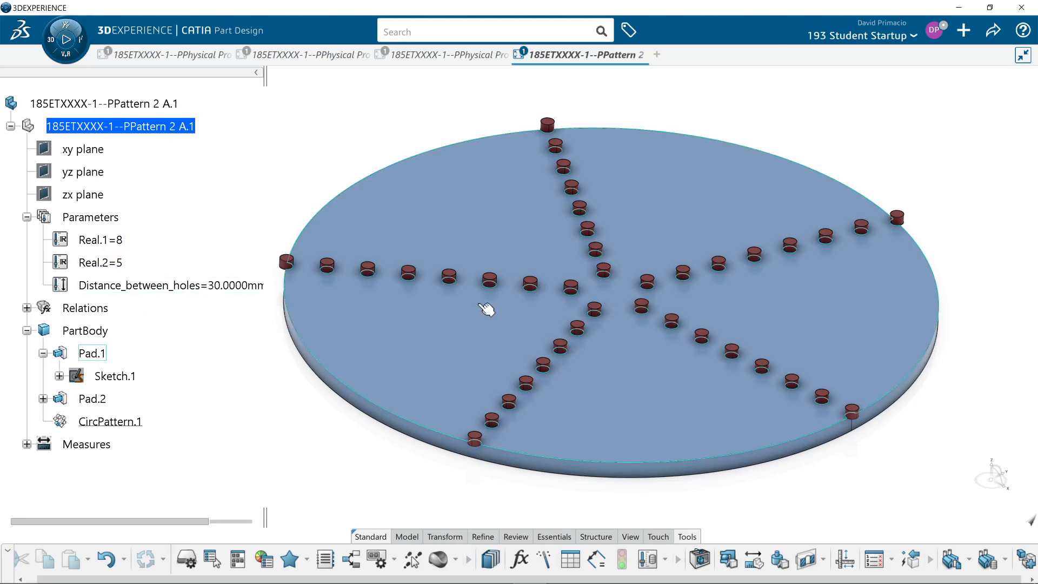
double_click(122, 377)
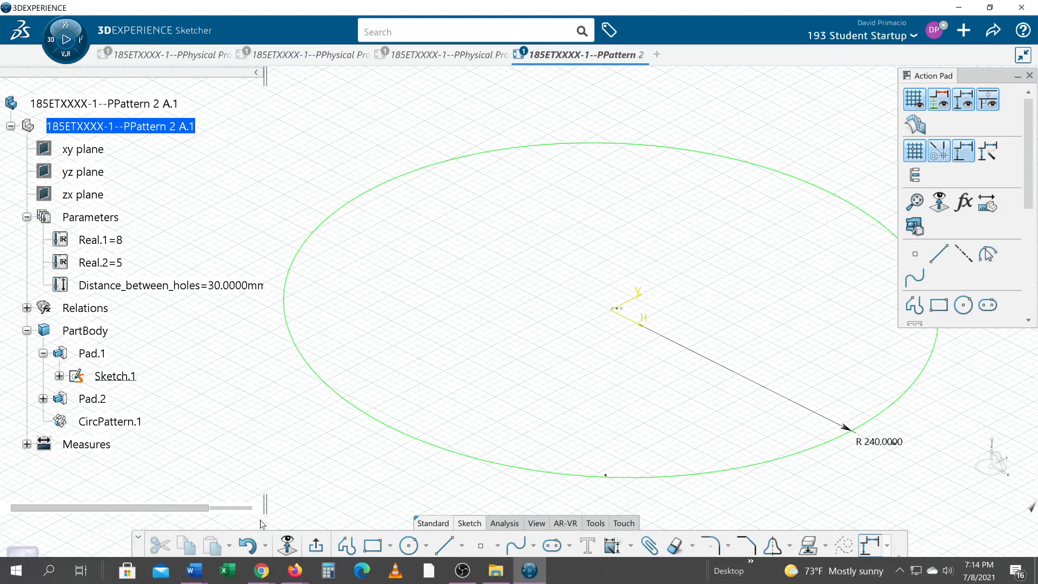
click(318, 547)
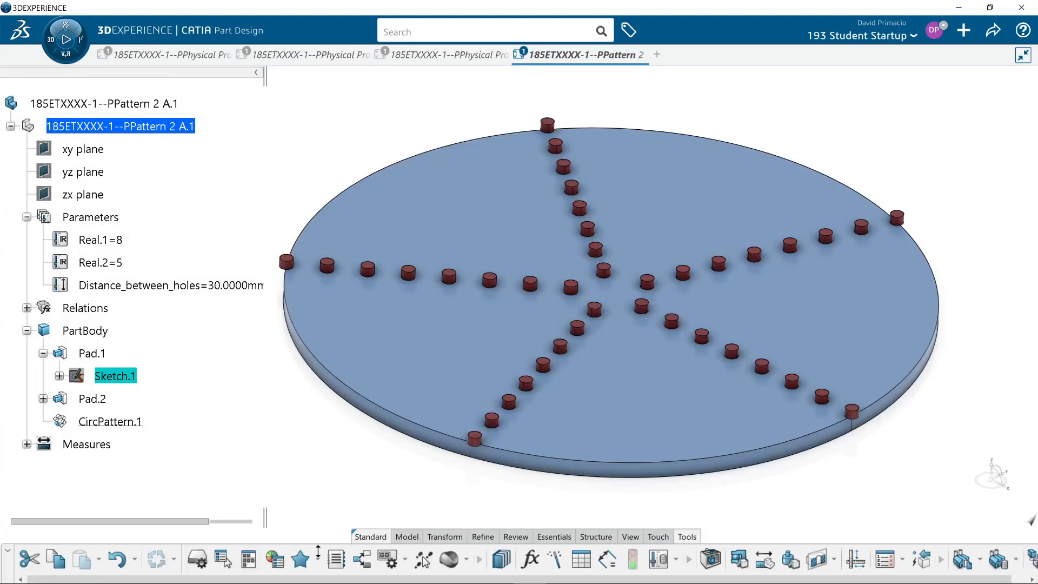
click(290, 387)
mouse_move(280, 355)
middle_down()
mouse_move(293, 399)
mouse_move(320, 416)
mouse_move(318, 380)
middle_up()
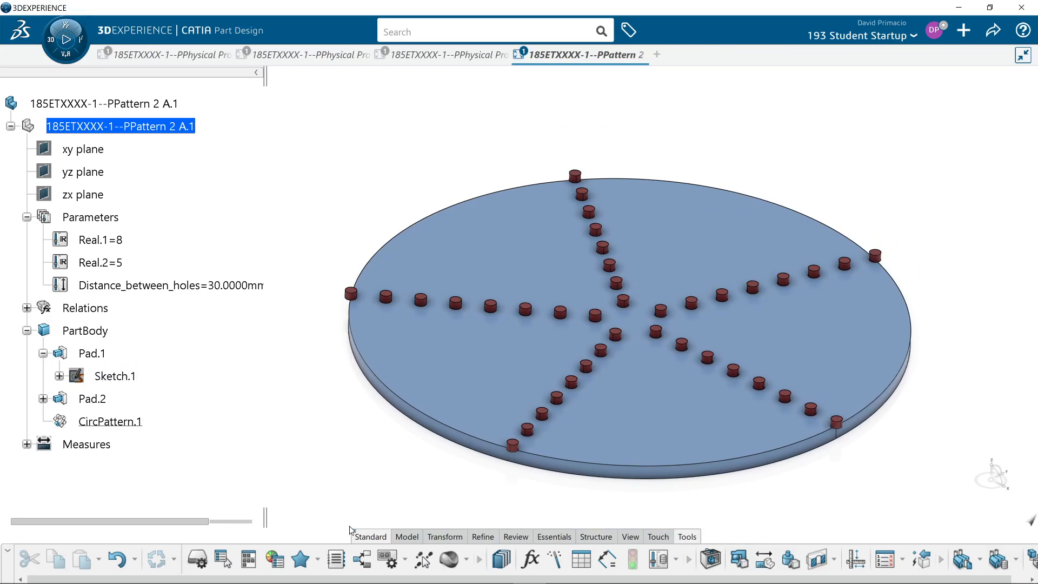
Extend the Plate_Diameter formula to Distance_between_holes*Real.1+Distance_between_holes and confirm it.
click(529, 563)
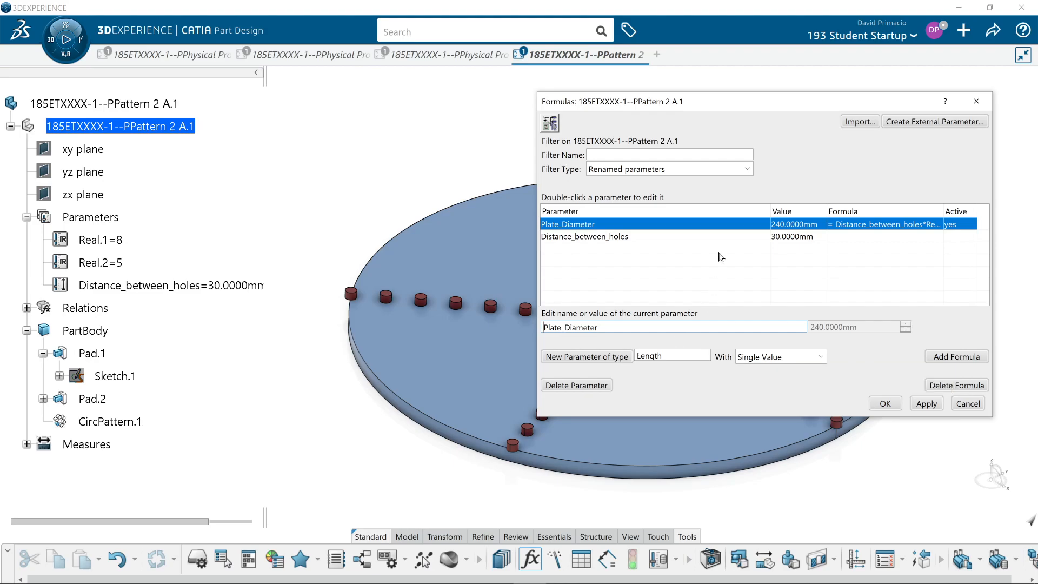
double_click(601, 227)
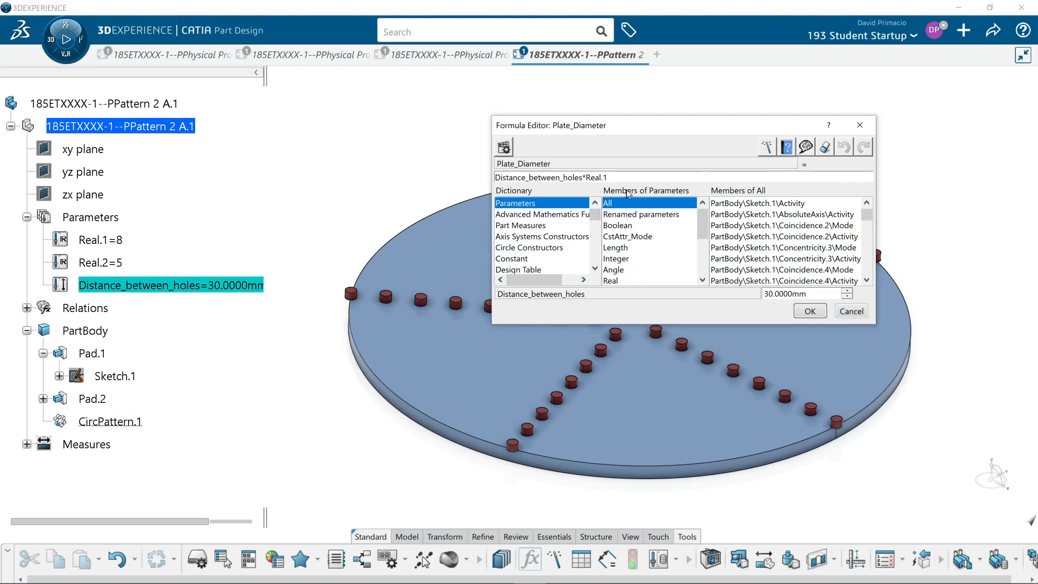
click(608, 178)
text(+)
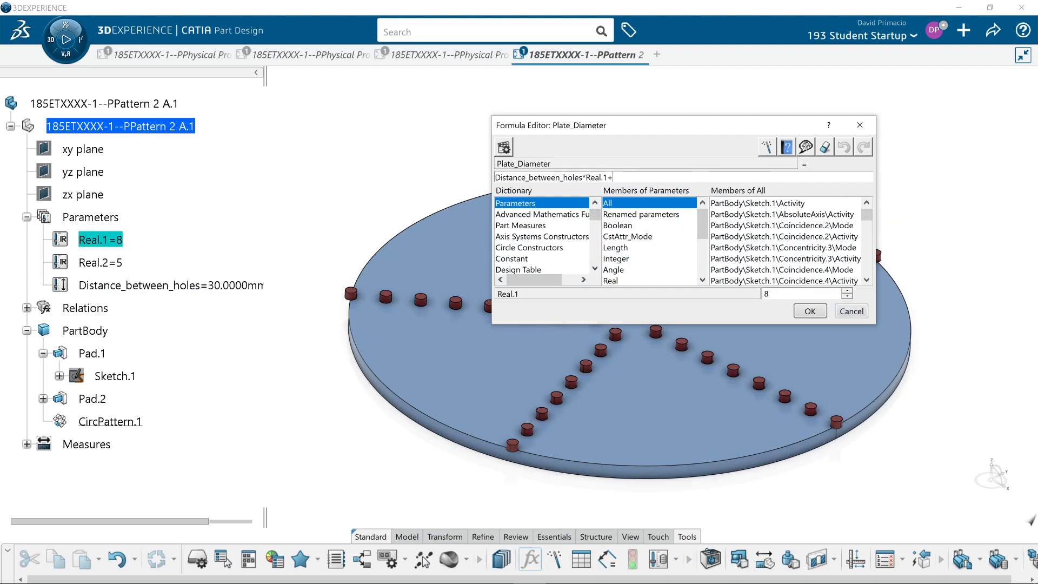
click(147, 287)
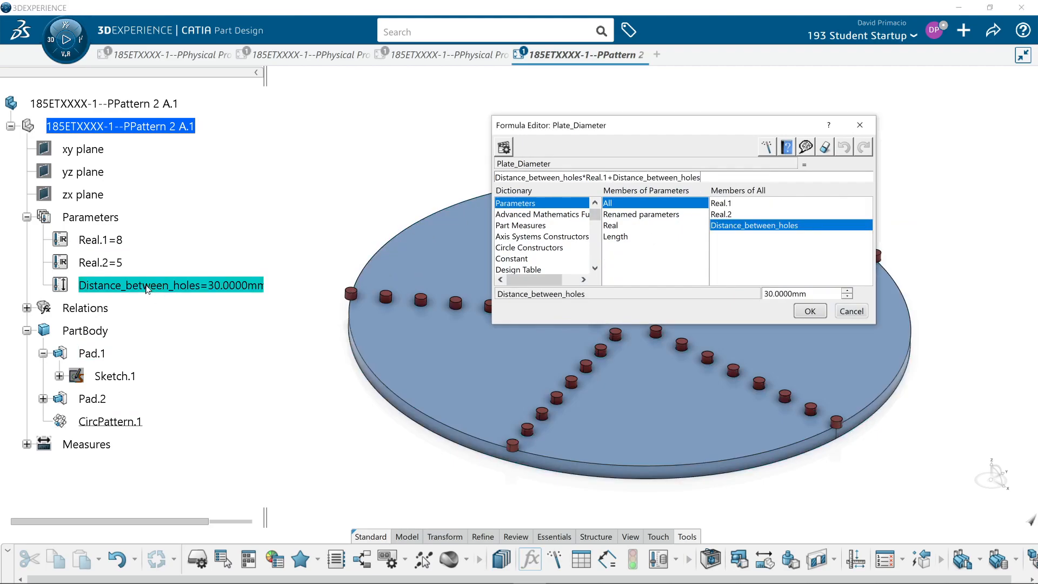
click(810, 312)
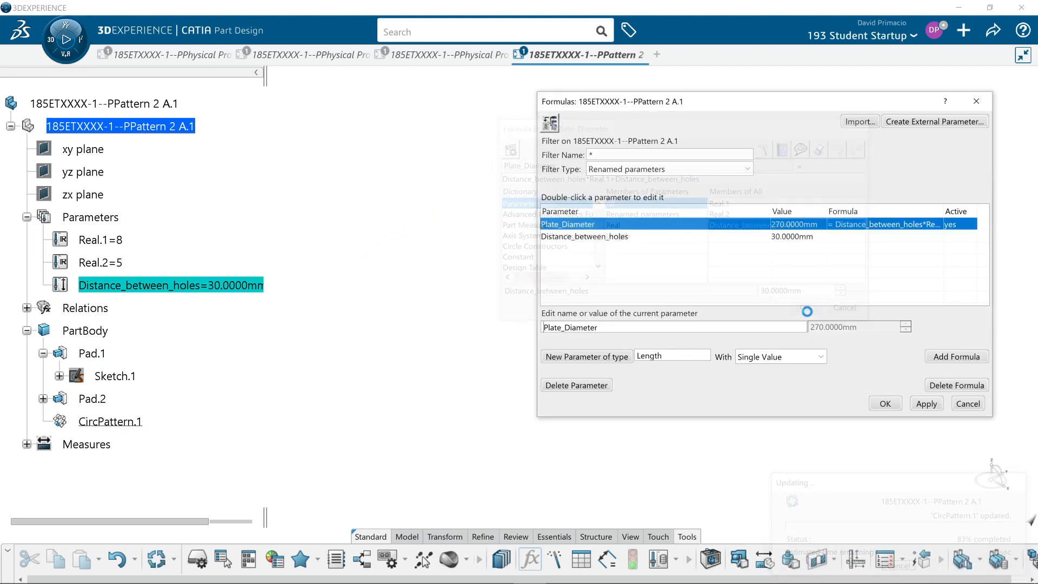
click(885, 404)
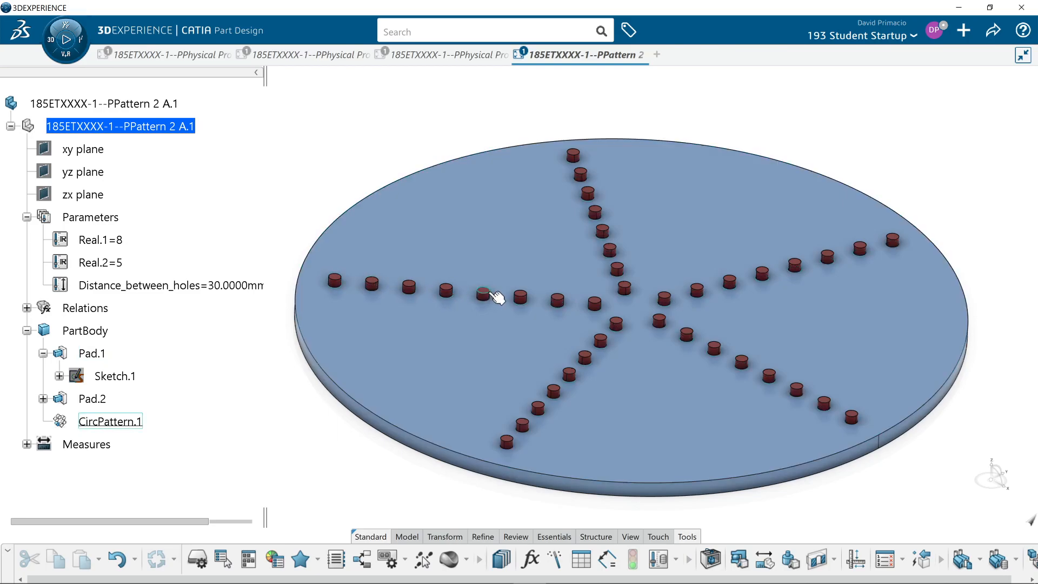
Set the Real.1 parameter to 4 and change the Plate_Diameter formula to Distance_between_holes*(Real.1-1).
double_click(108, 245)
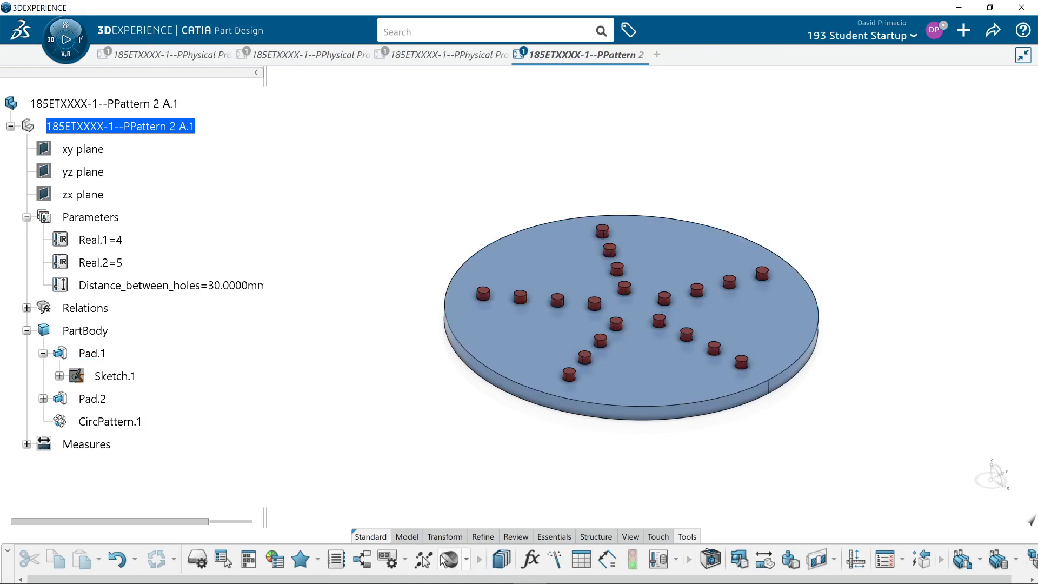
click(531, 558)
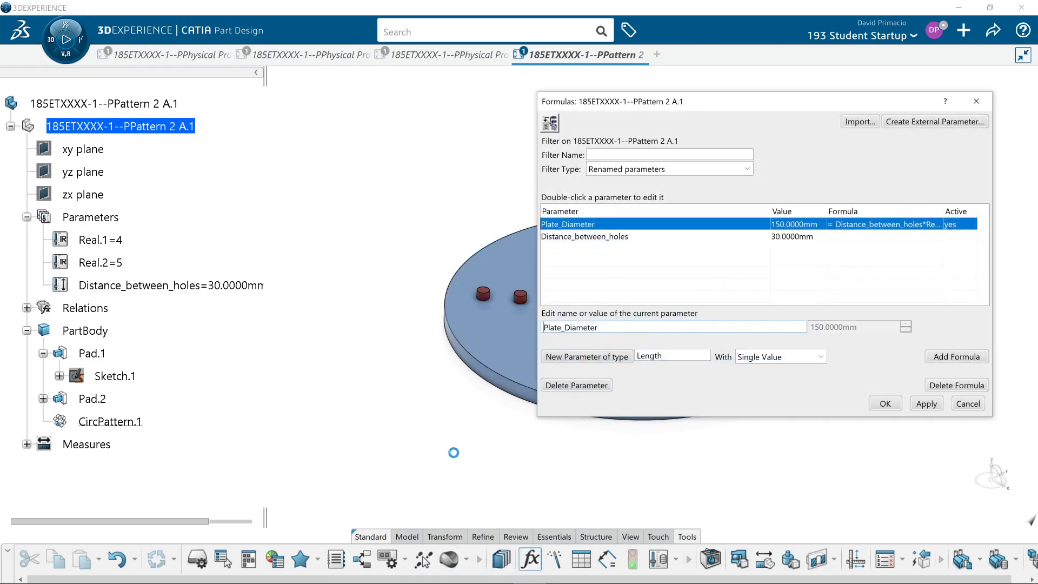
middle_drag(405, 432, 260, 412)
middle_drag(328, 402, 258, 429)
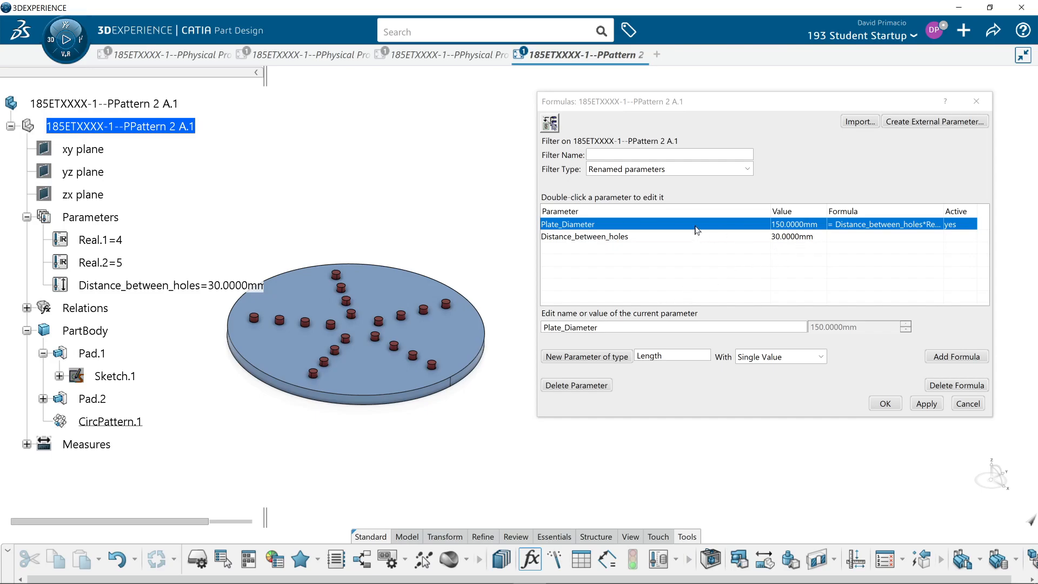
double_click(597, 225)
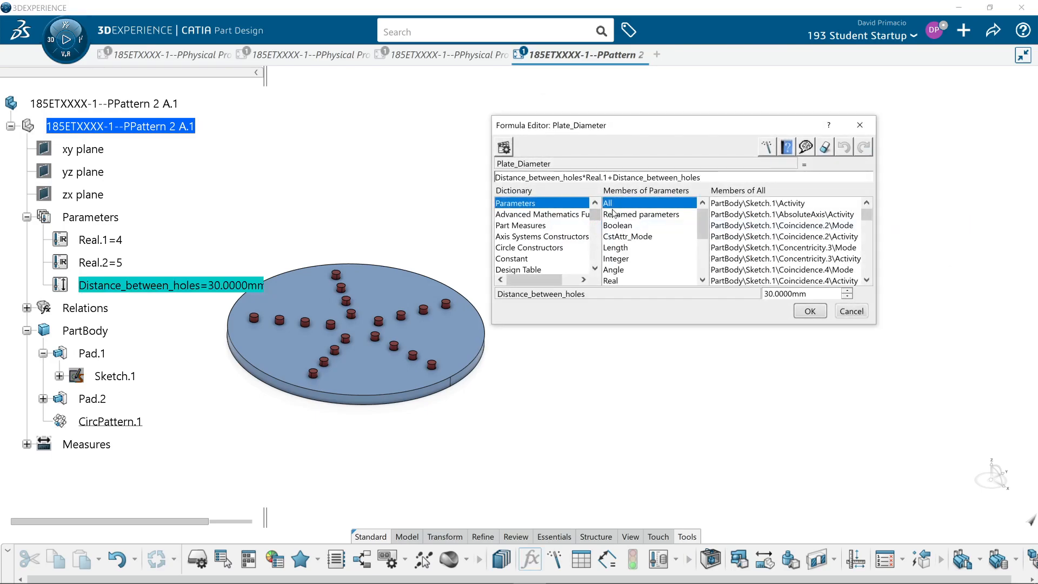
click(586, 178)
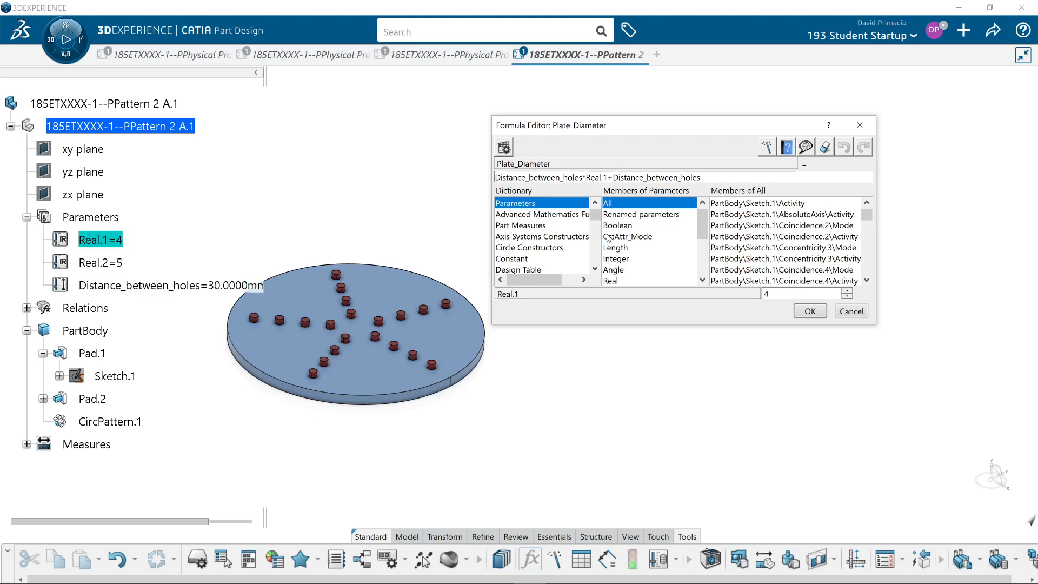
text(()
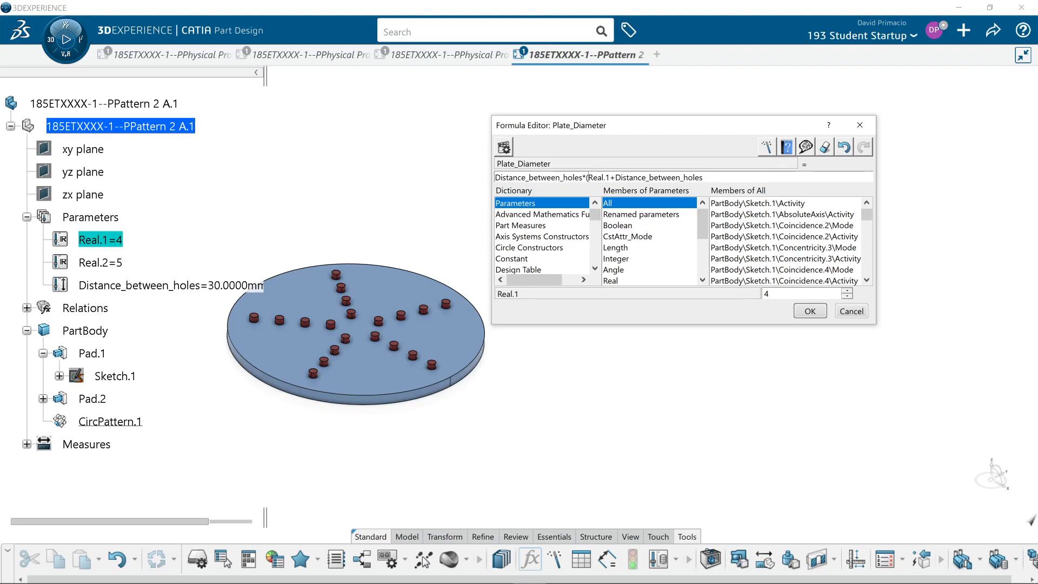
drag(704, 177, 610, 177)
text(-1))
click(824, 311)
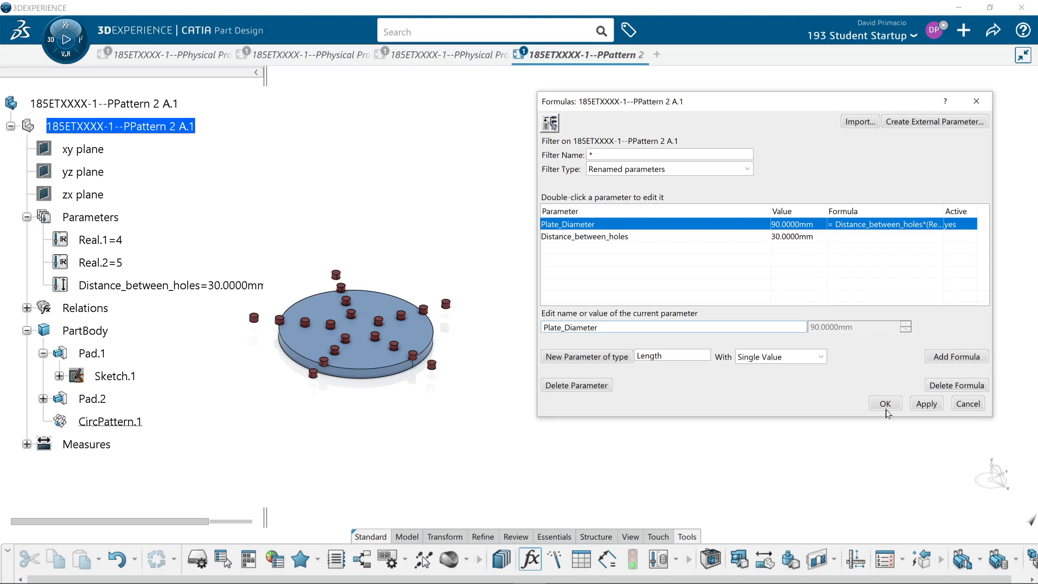
click(885, 406)
Edit Pad.2's Sketch.2, apply Auto Constraint to the pin circle, and exit the sketch.
middle_drag(373, 412, 563, 352)
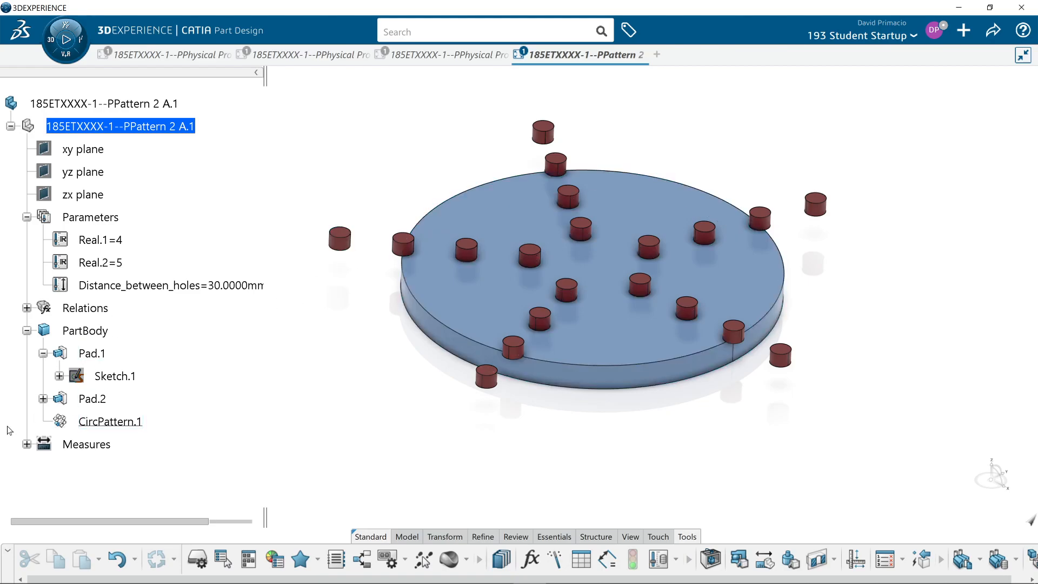
click(43, 399)
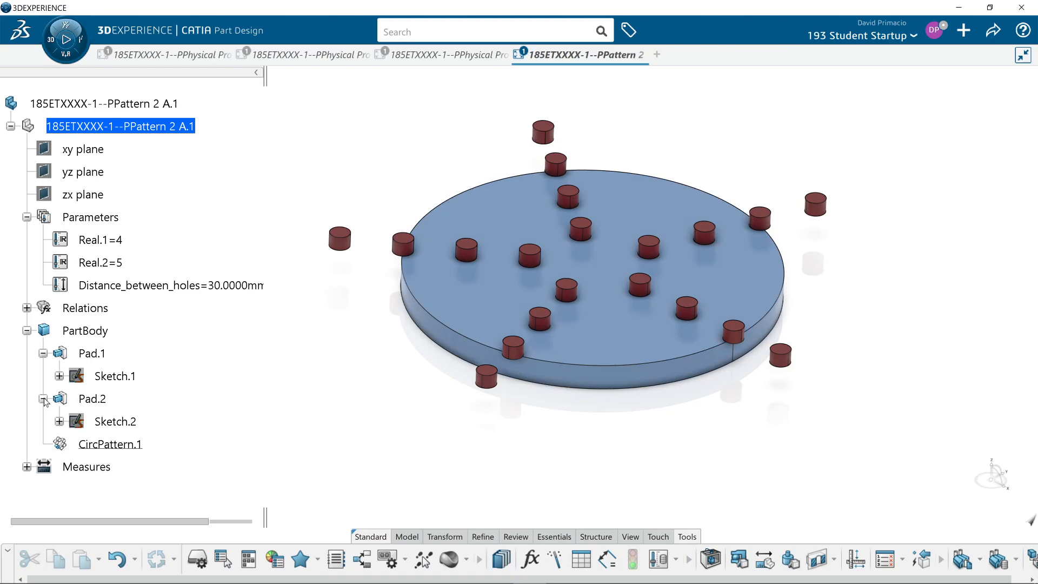
double_click(114, 422)
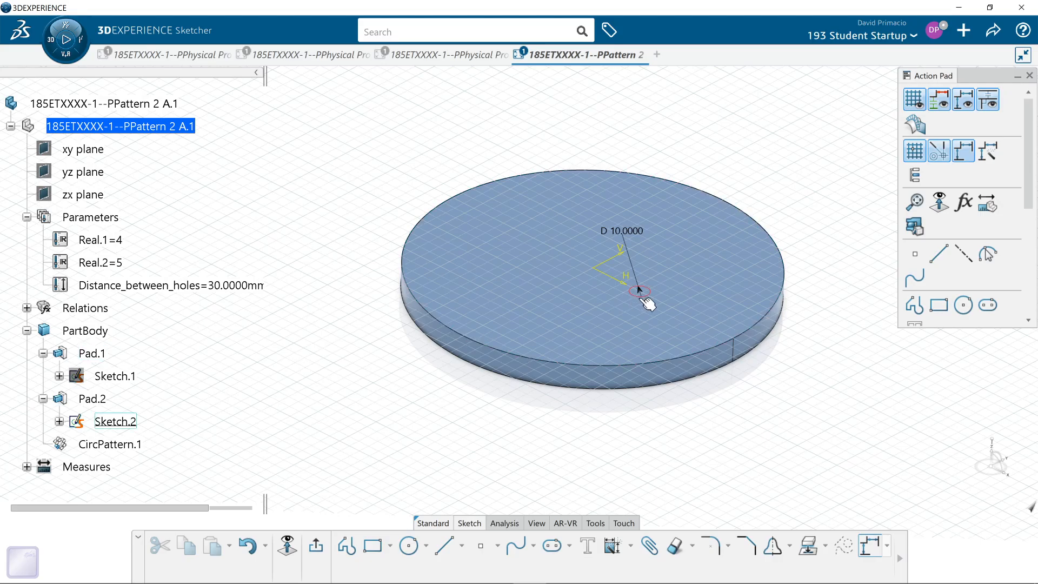
mouse_move(389, 99)
mouse_down()
mouse_move(730, 348)
mouse_move(905, 457)
mouse_up()
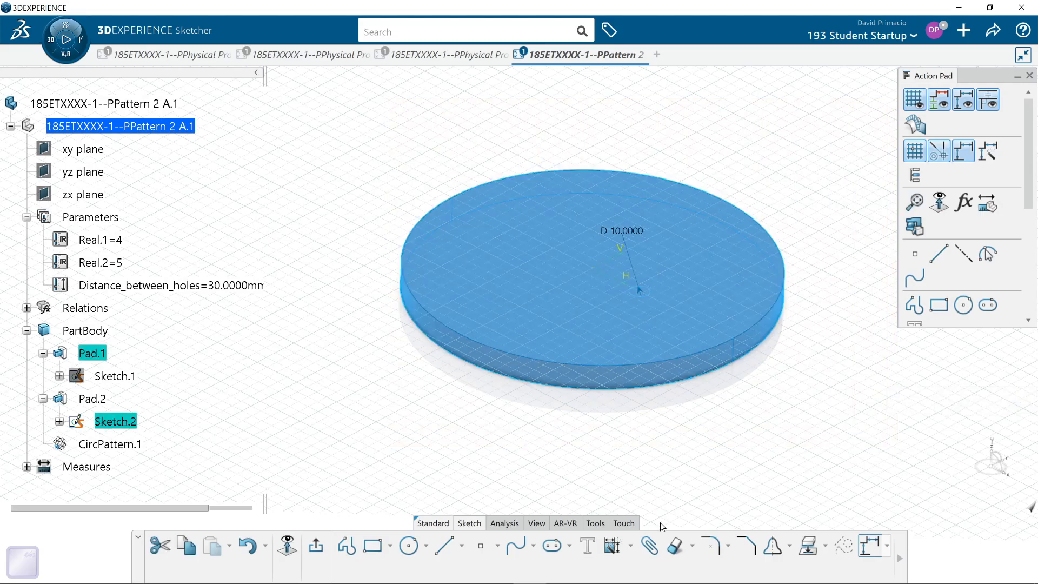
click(631, 547)
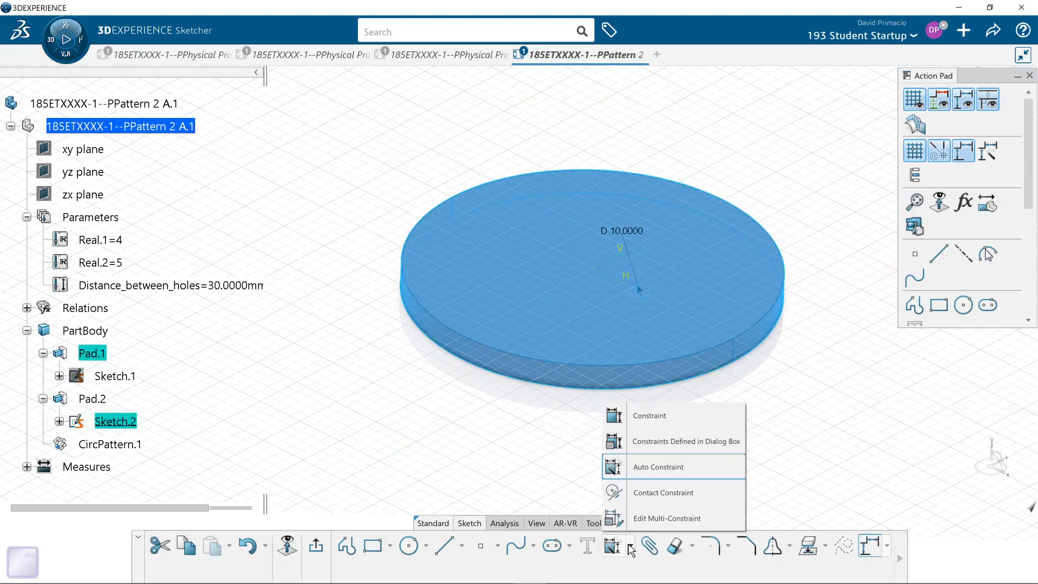
click(669, 462)
click(720, 300)
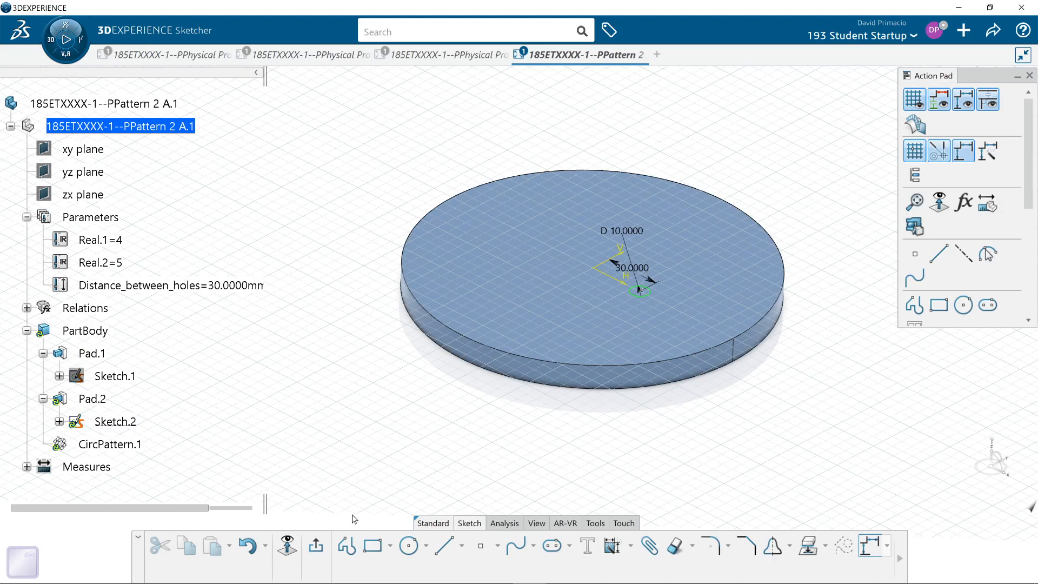
click(316, 545)
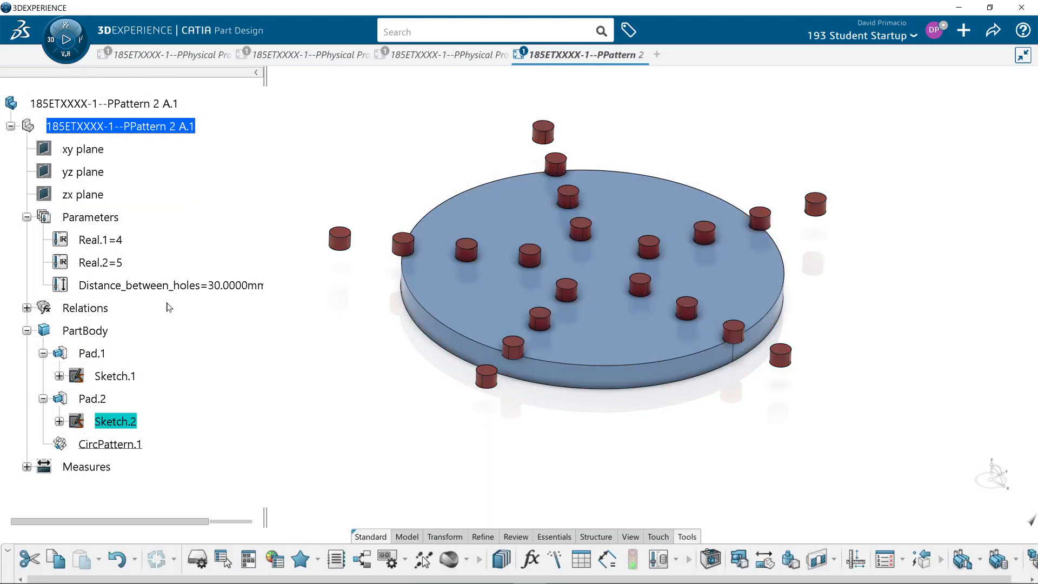
Set the Distance_between_holes parameter to 15 mm.
double_click(148, 289)
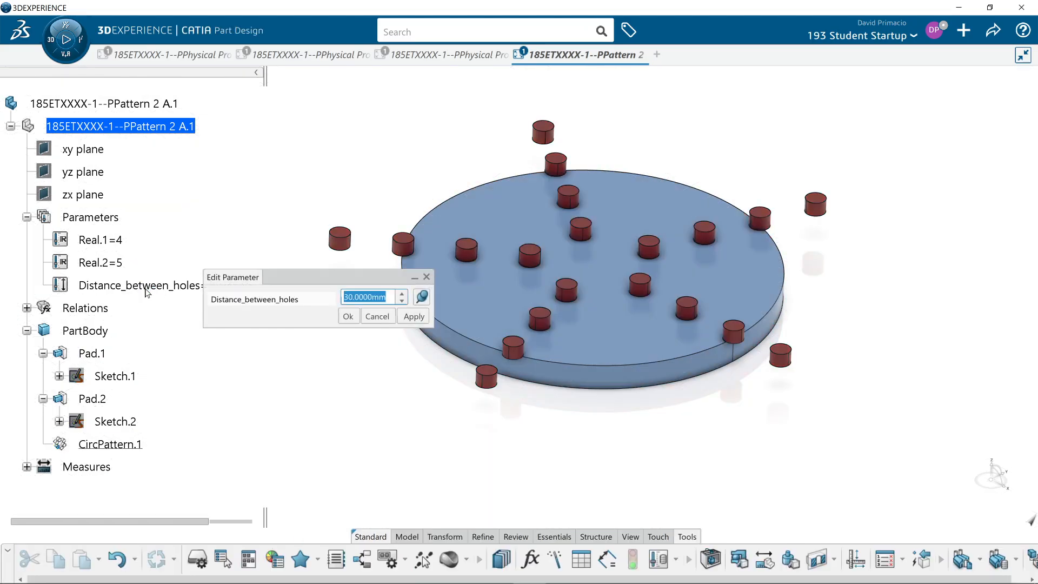
text(15)
key(Return)
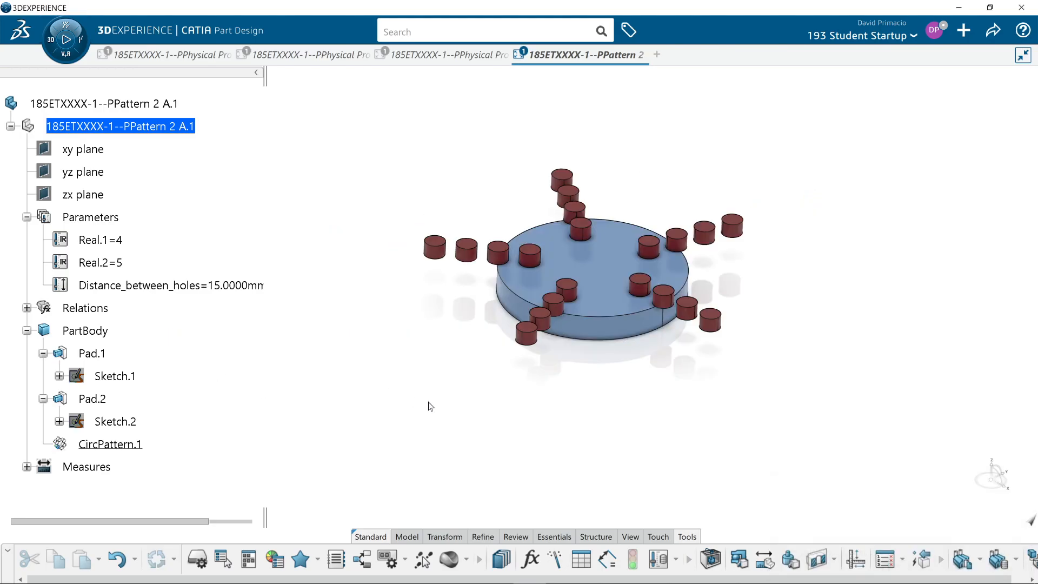
middle_drag(569, 435, 447, 454)
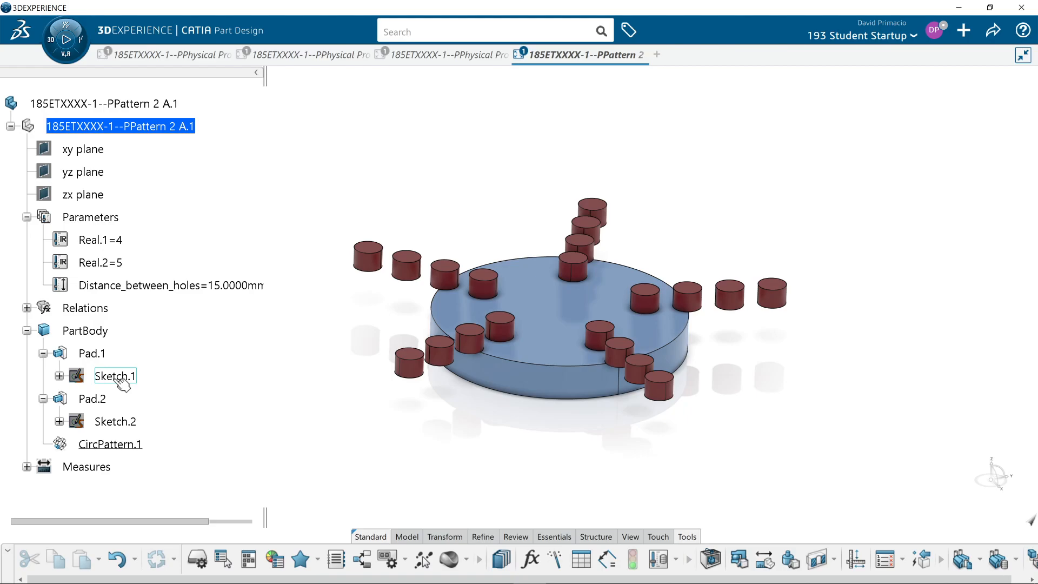
Rename Sketch.2's Offset.8 offset parameter to center_to_pin in the part's formulas and apply it.
mouse_move(532, 575)
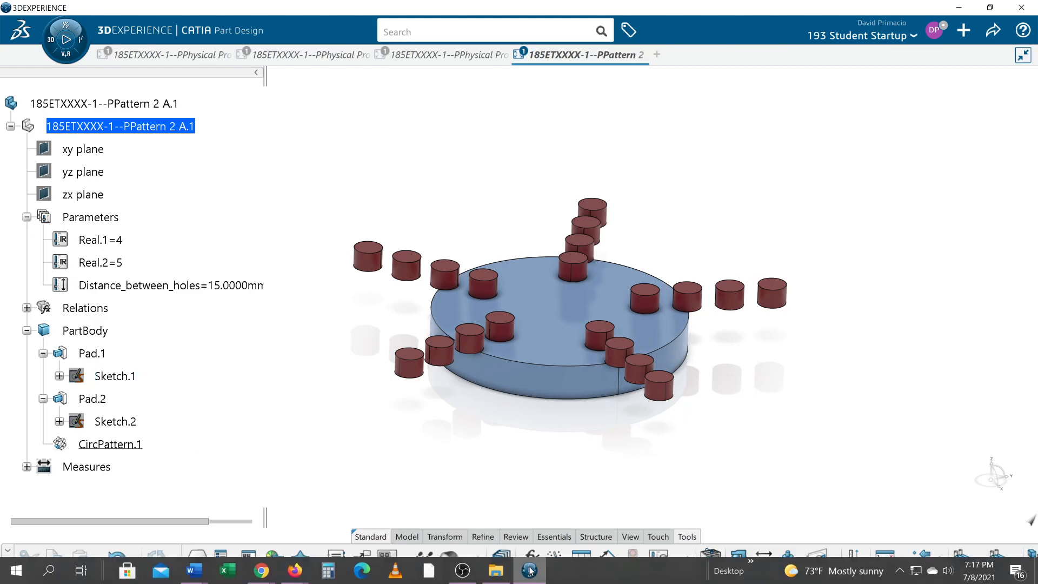
click(530, 557)
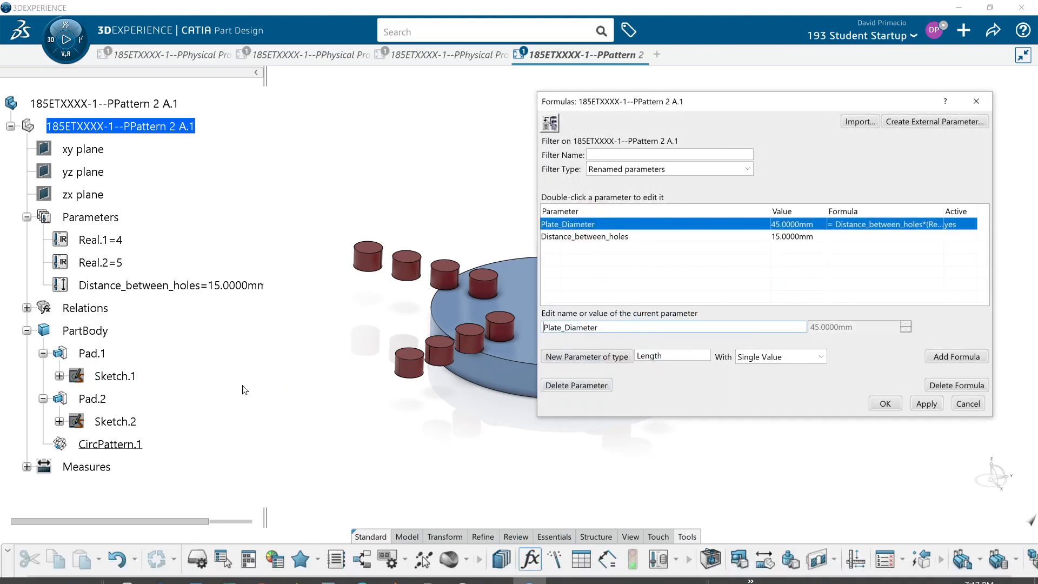
click(112, 376)
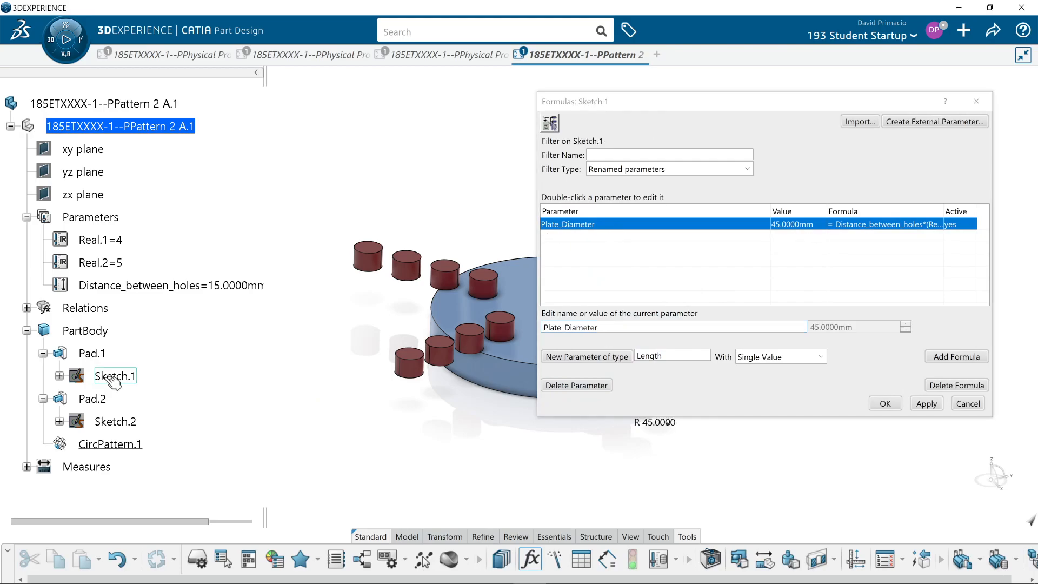
click(113, 423)
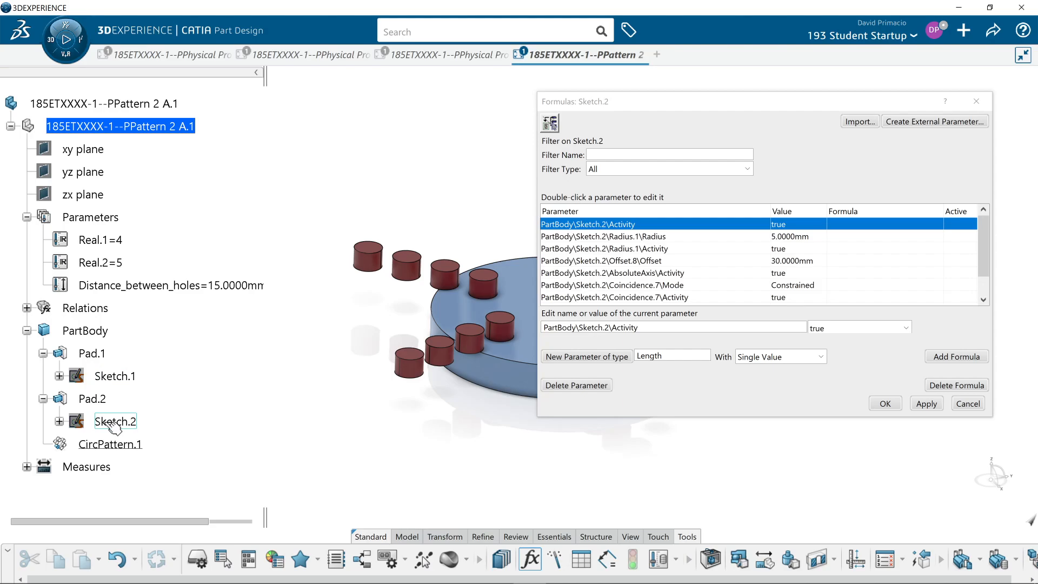
click(644, 261)
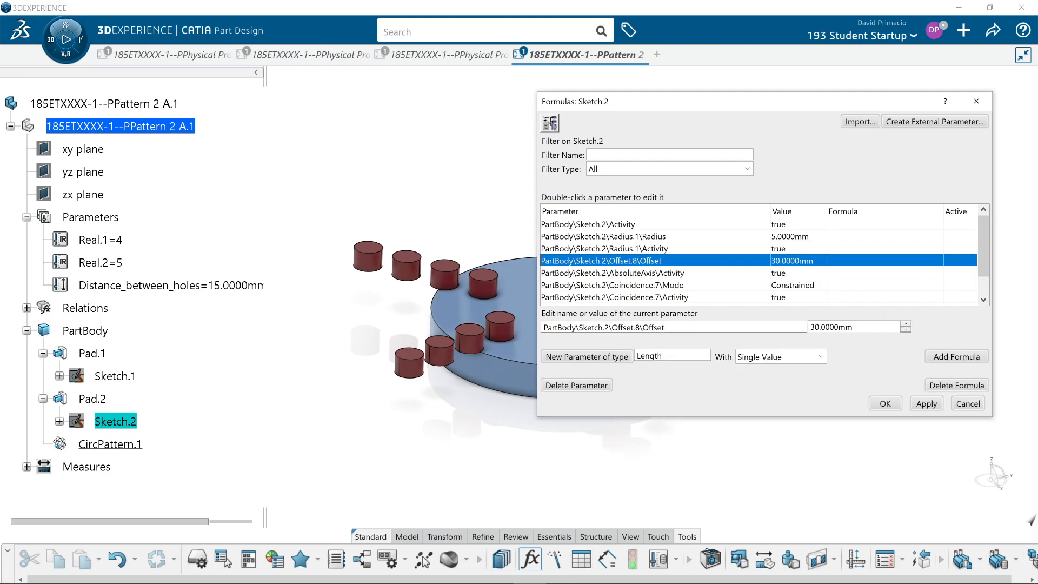
drag(666, 327, 514, 322)
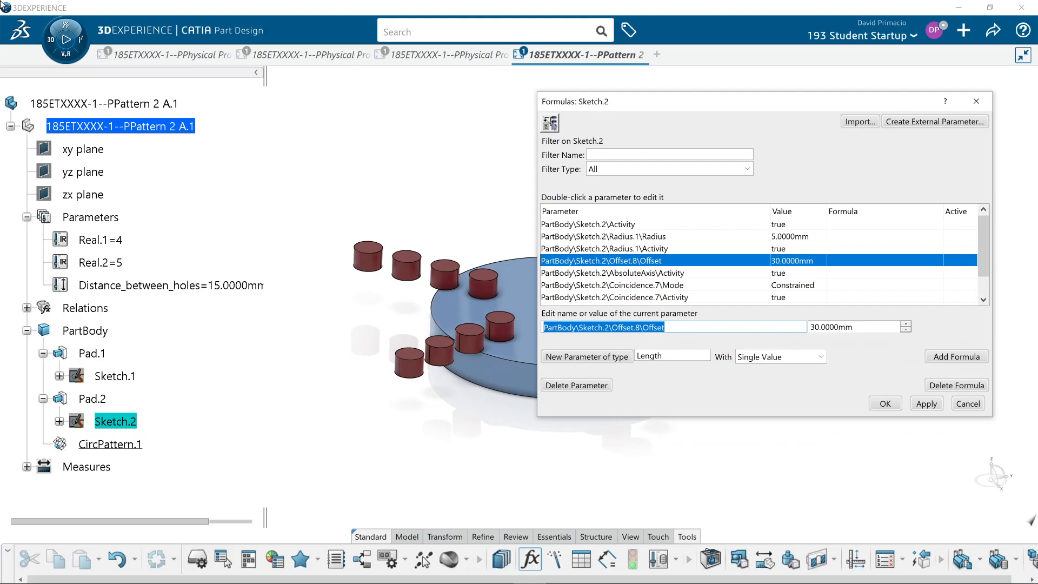
text(center to pin)
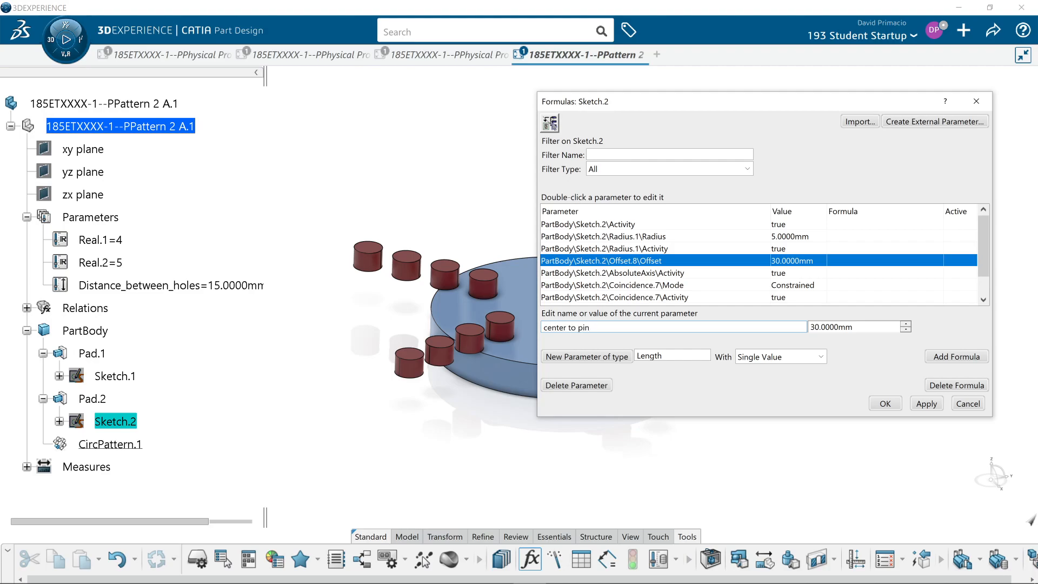
key(Return)
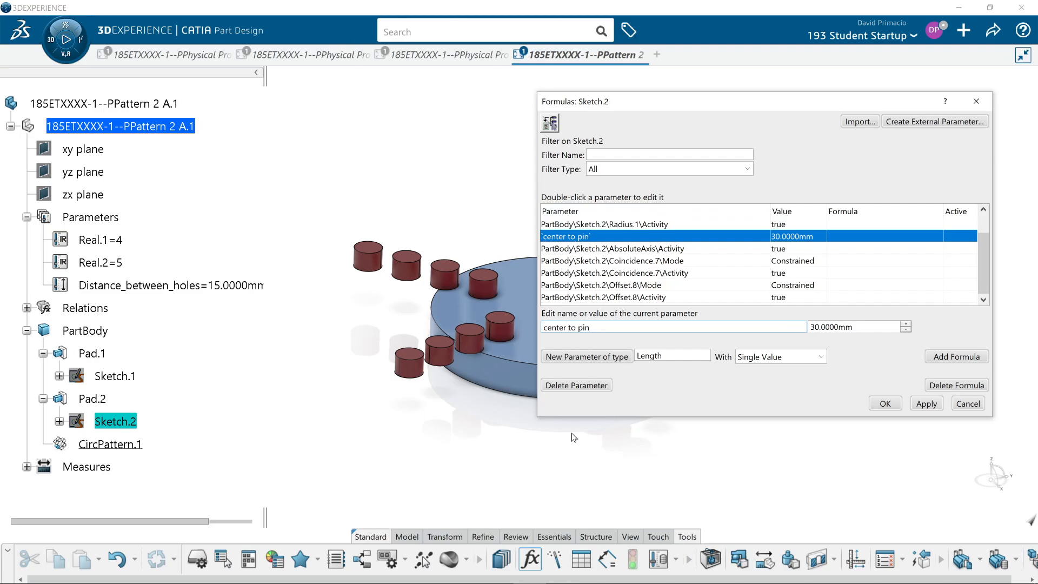
text(_to_)
click(935, 403)
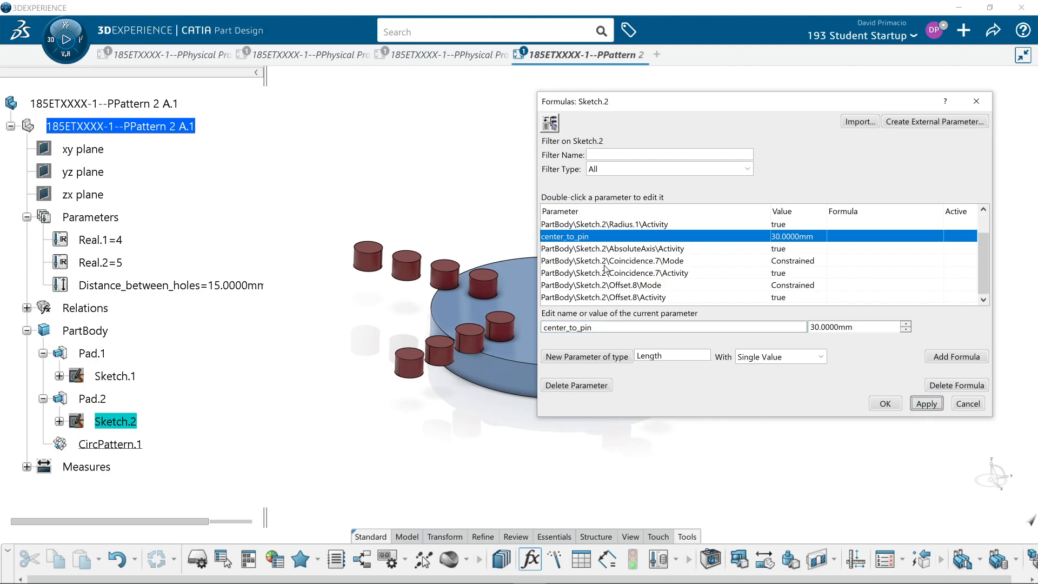
Filter Sketch.2's list to renamed parameters and create a single-value Length parameter named Center_to_Pin.
click(625, 172)
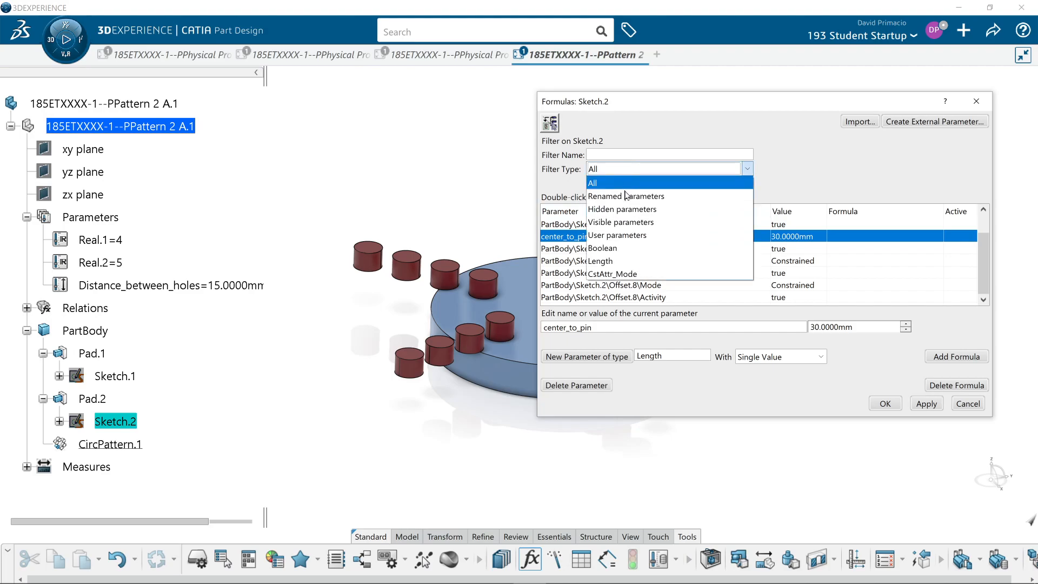
click(625, 191)
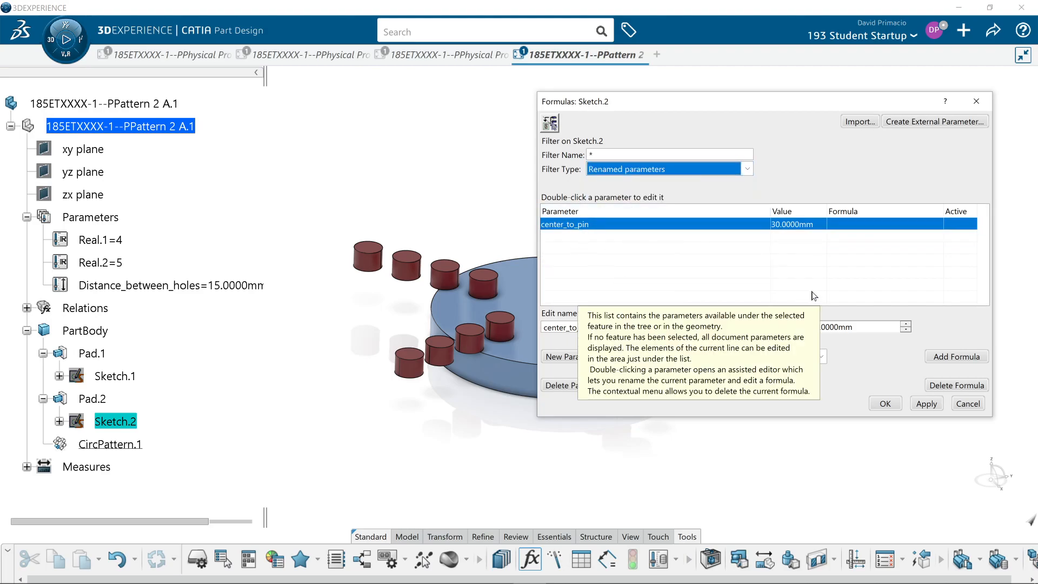
click(711, 265)
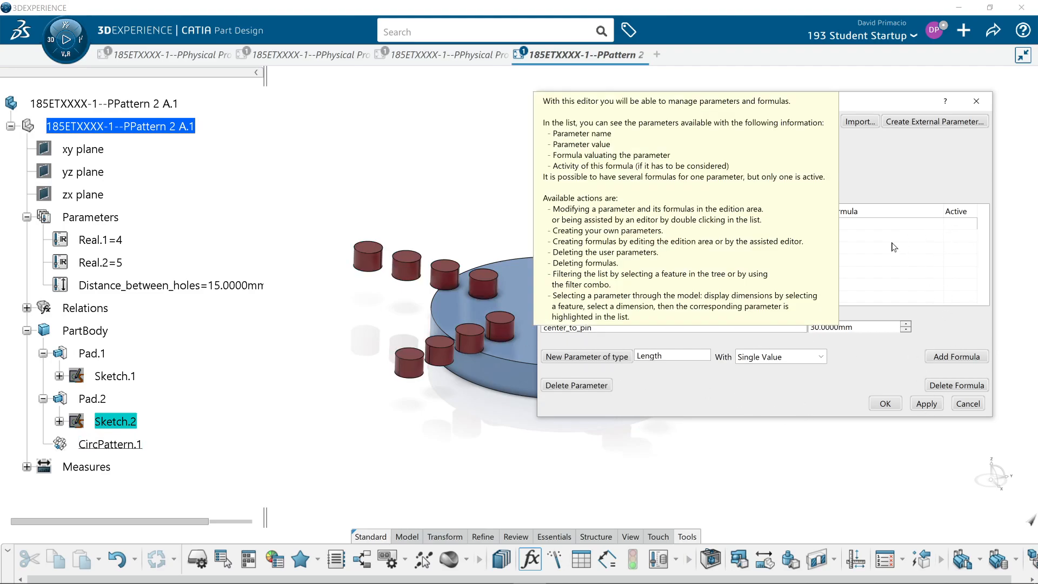
double_click(586, 327)
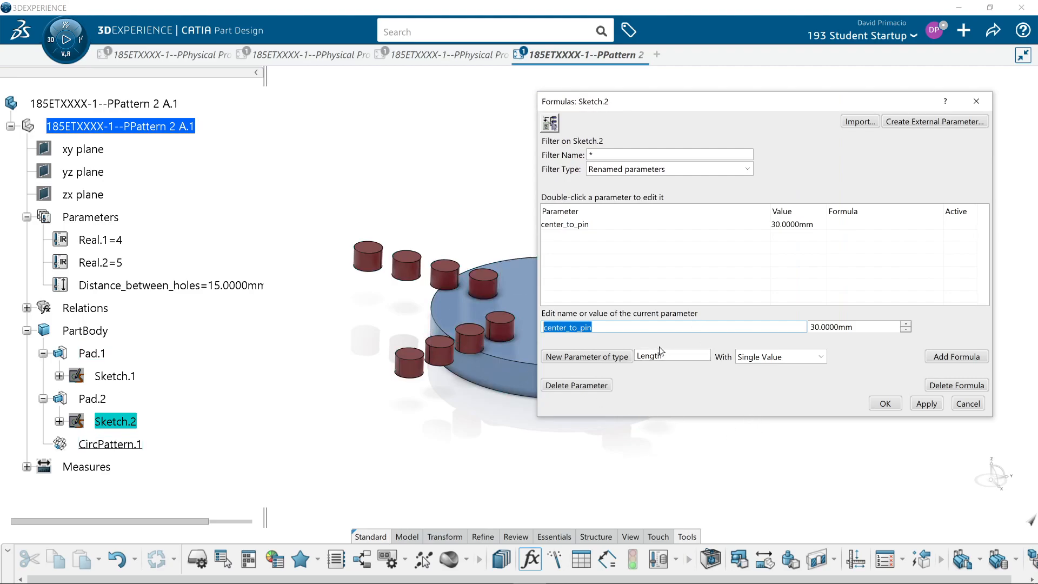
click(607, 359)
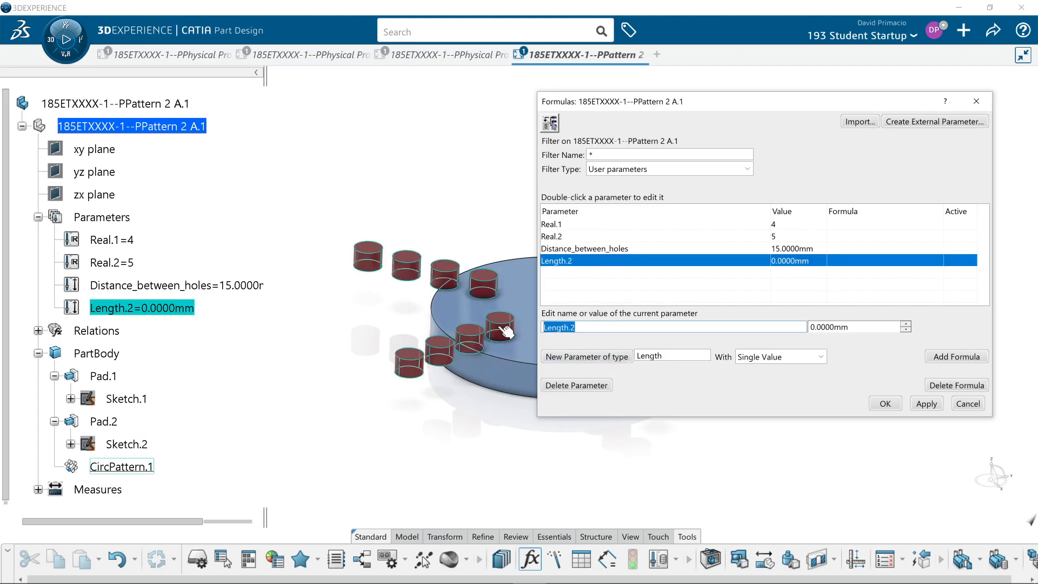
text(center_to_pin)
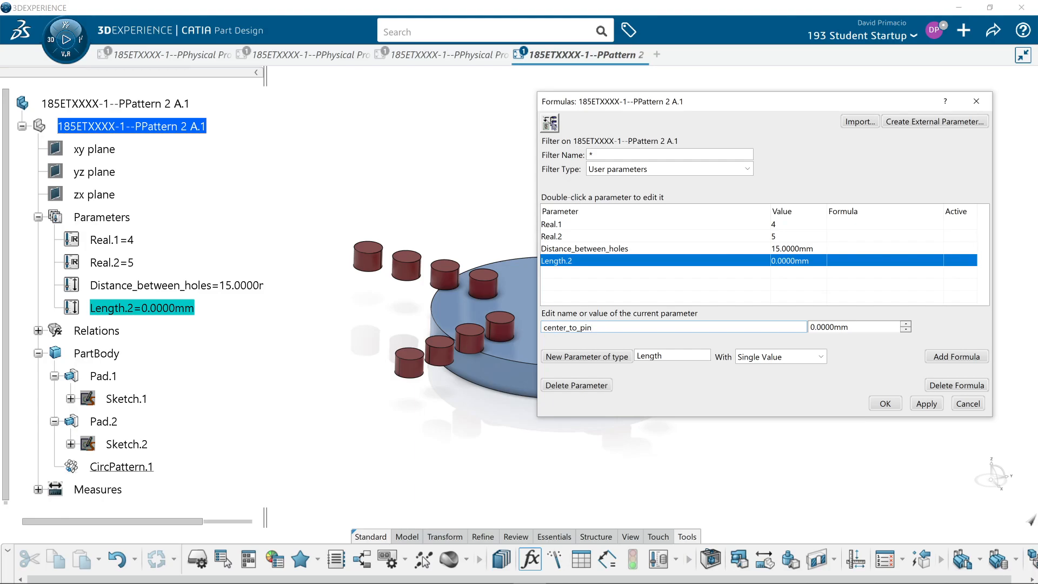
key(Home)
key(Delete)
text(C)
key(BackSpace)
text(P)
click(925, 406)
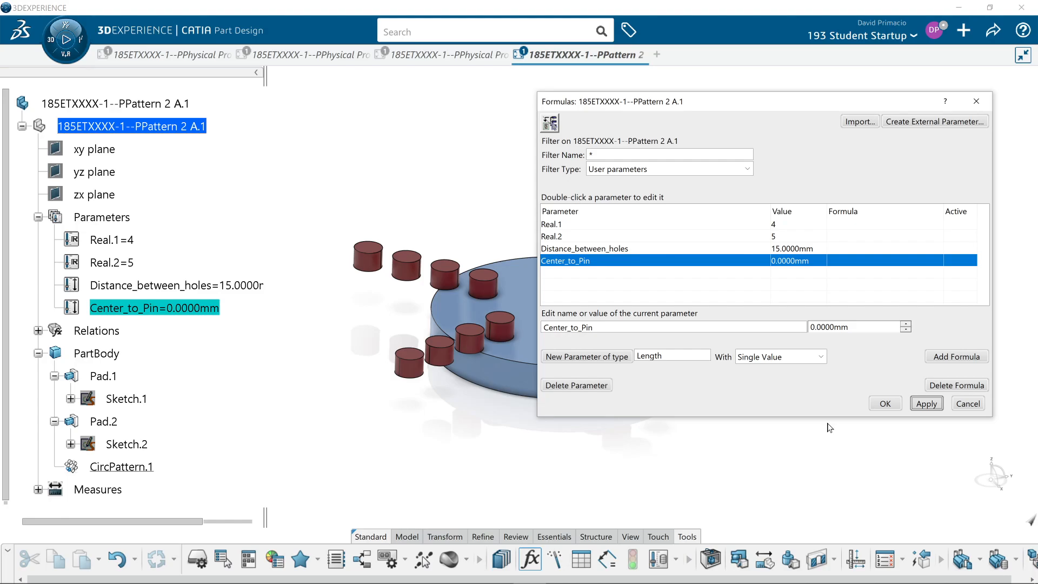
Add a formula to Sketch.2's center_to_pin offset that makes it equal to the Center_to_Pin user parameter.
click(123, 445)
click(613, 172)
click(616, 196)
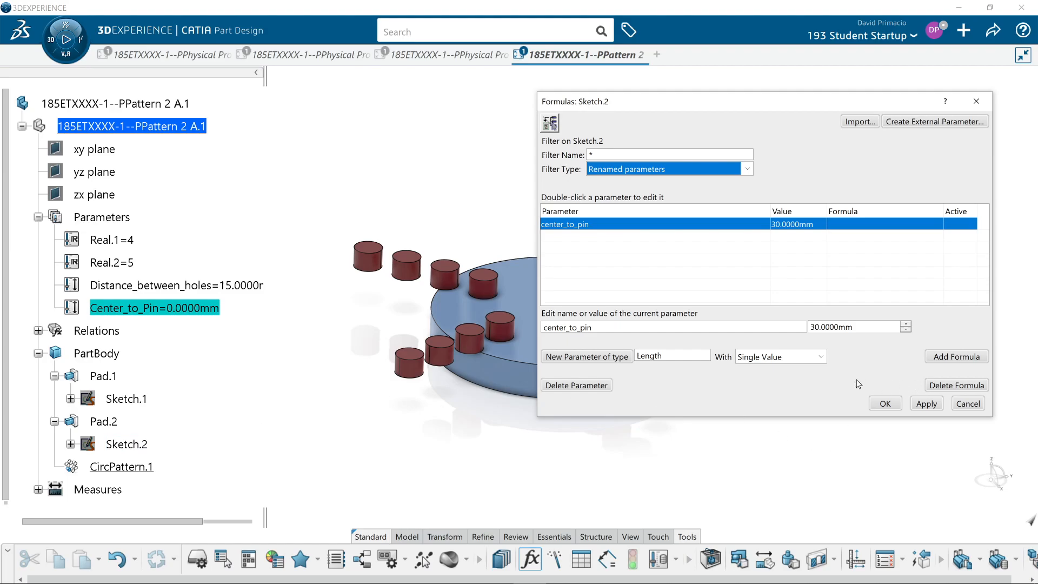
click(948, 357)
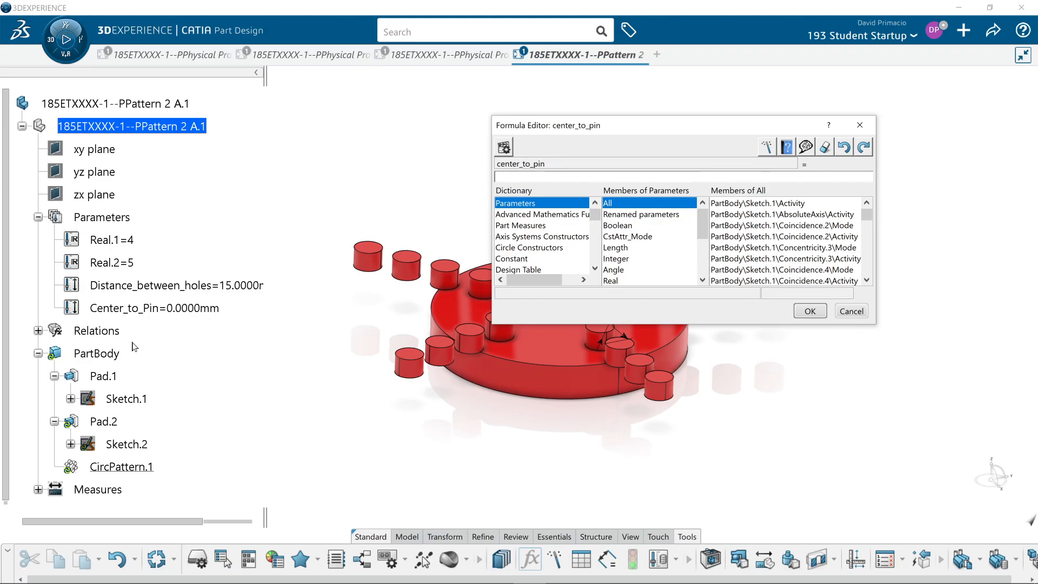
click(663, 216)
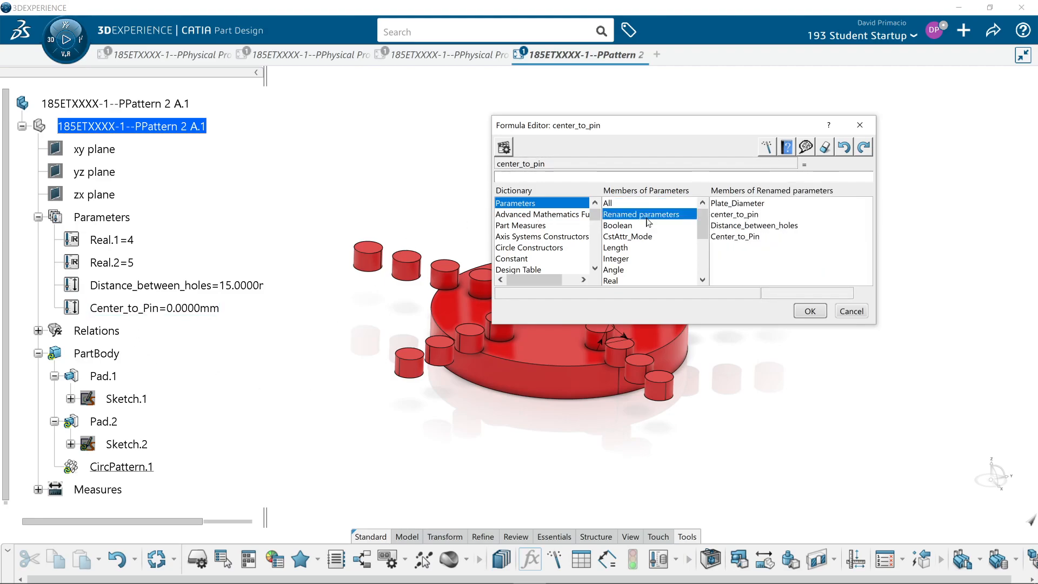
double_click(727, 238)
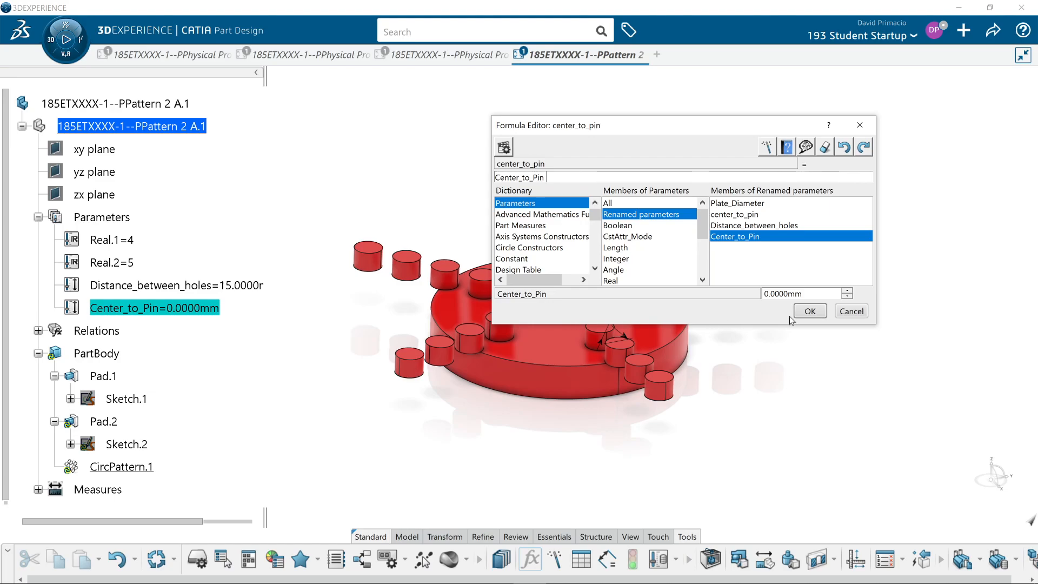
click(809, 311)
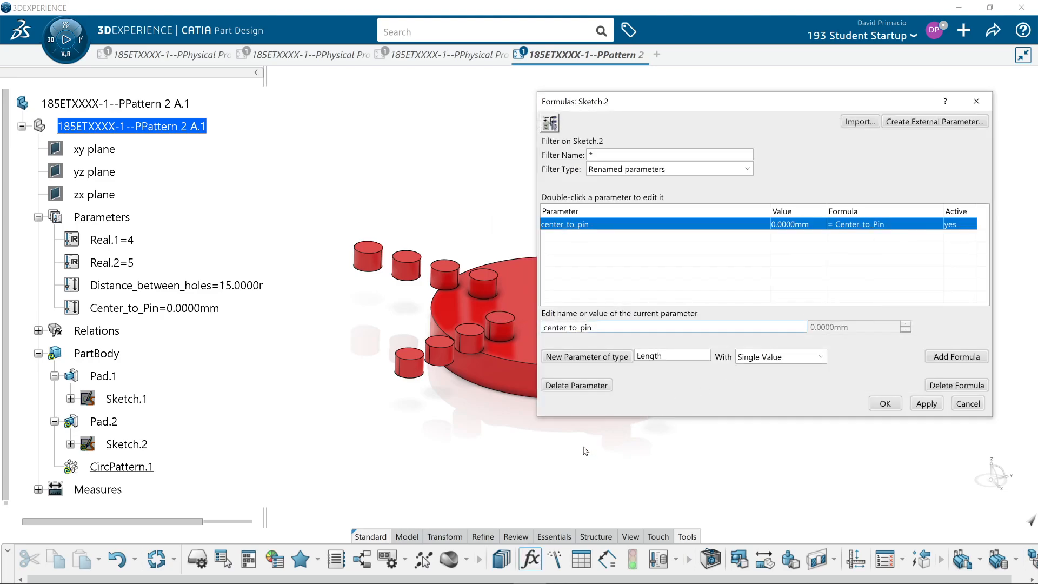
click(889, 404)
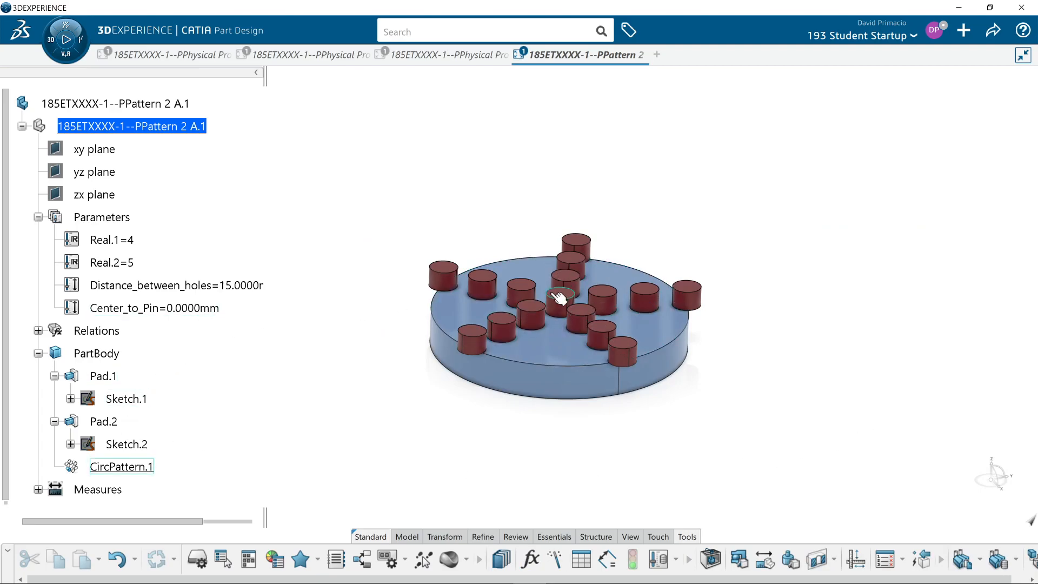
Set the Center_to_Pin parameter to 20 mm.
double_click(202, 308)
text(20)
key(Return)
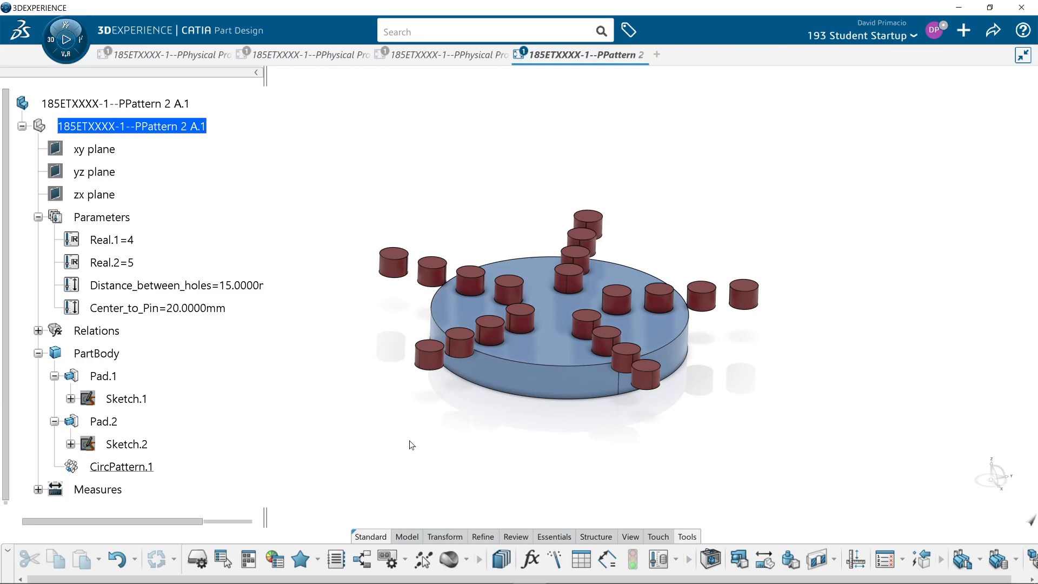
Try to extend Sketch.1's Plate_Diameter formula to Distance_between_holes*(Real.1-1)+Center_to_Pin.
click(530, 560)
middle_drag(422, 438, 328, 421)
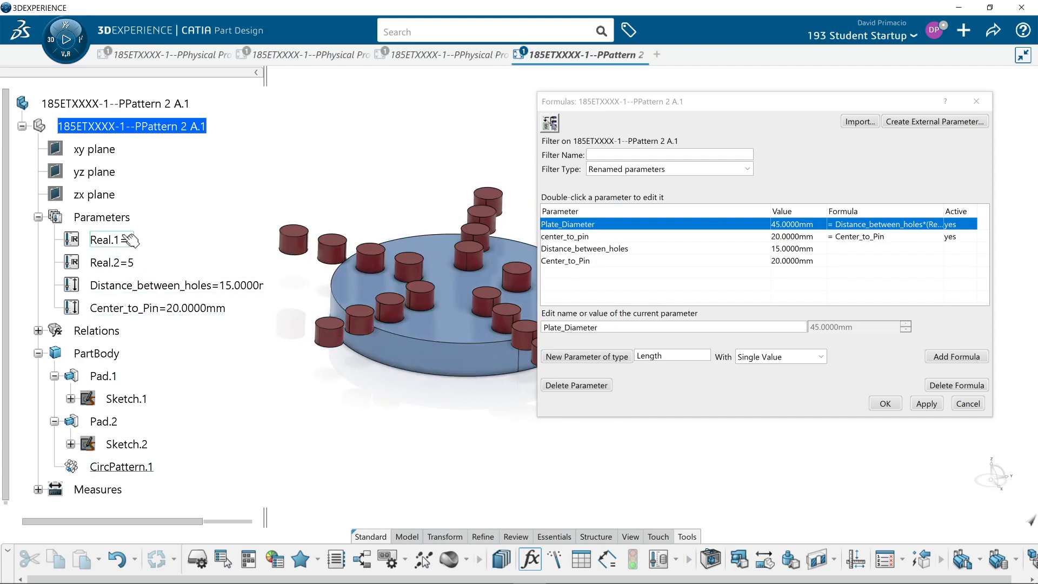
click(117, 403)
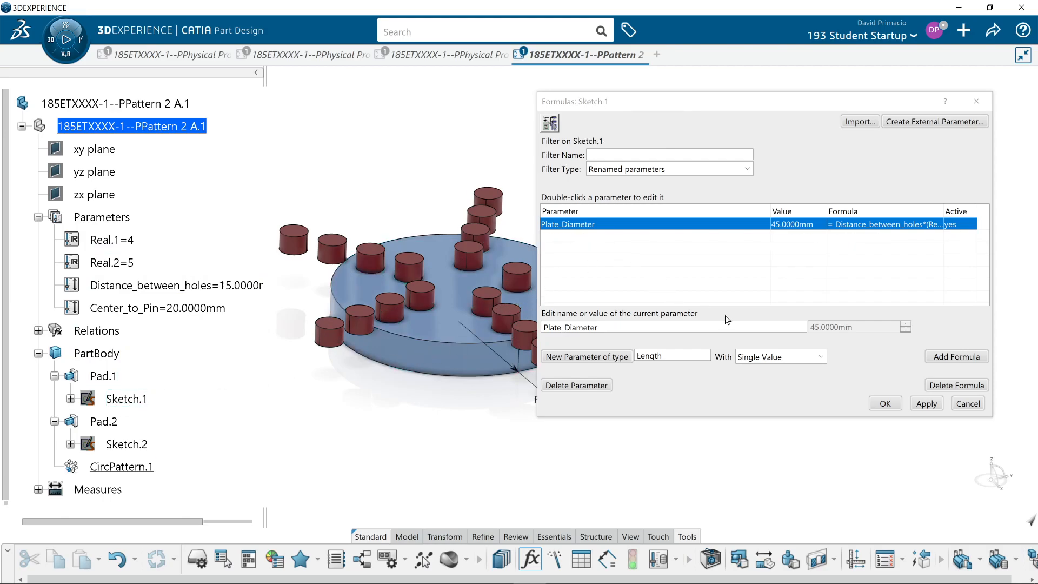
double_click(583, 227)
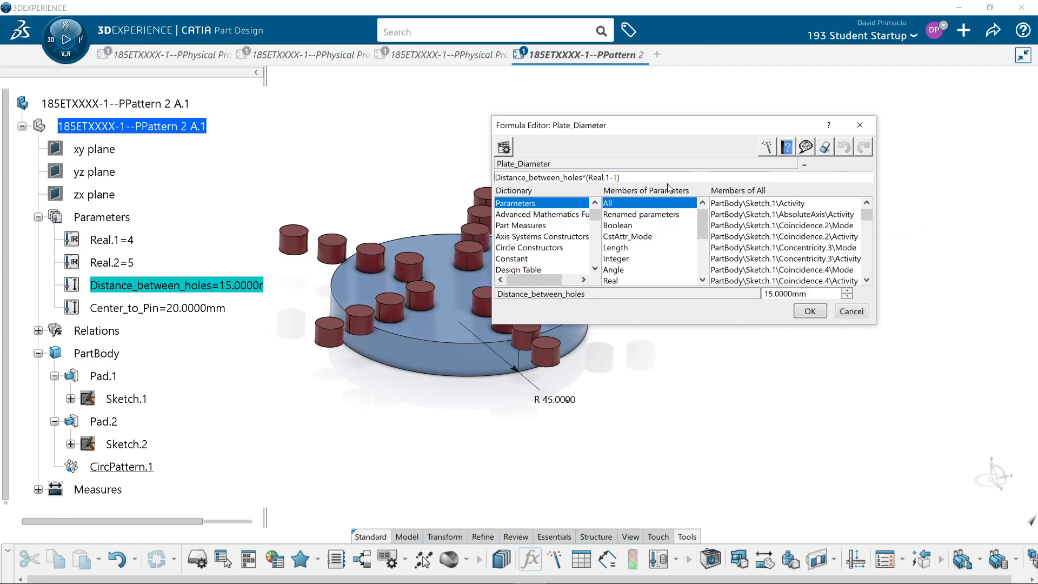
drag(666, 125, 808, 108)
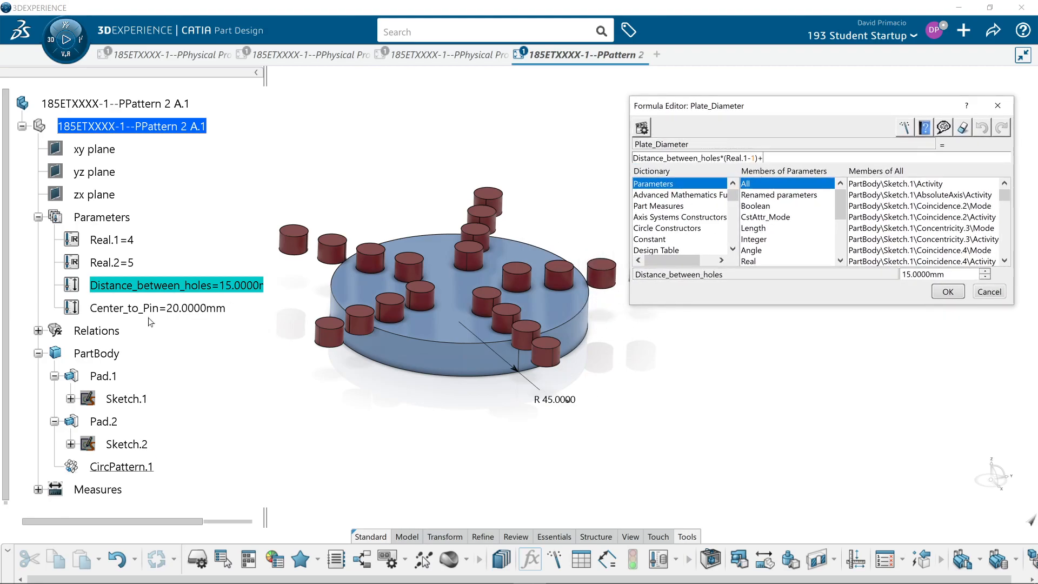
click(118, 308)
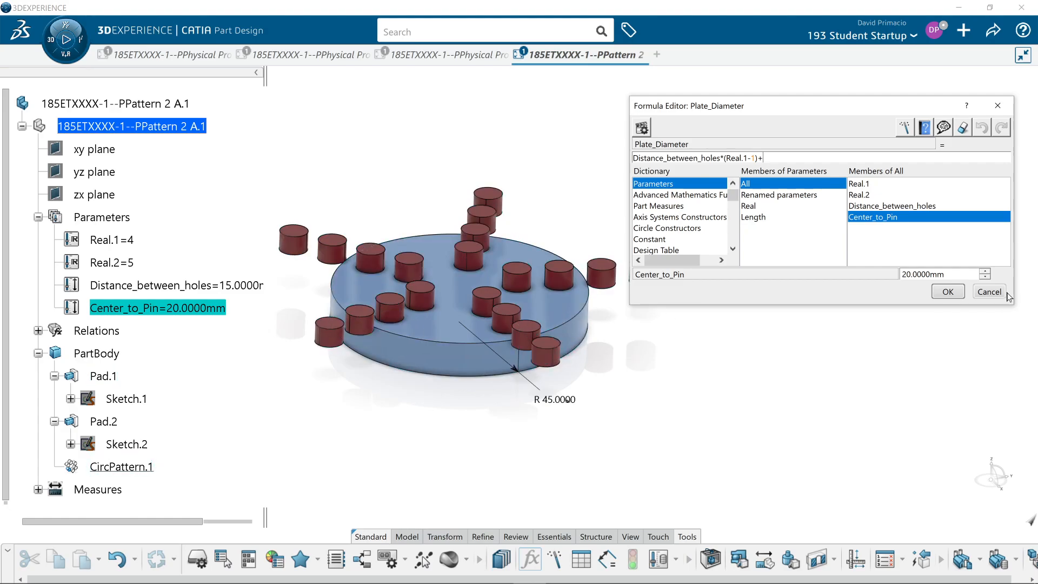
click(947, 292)
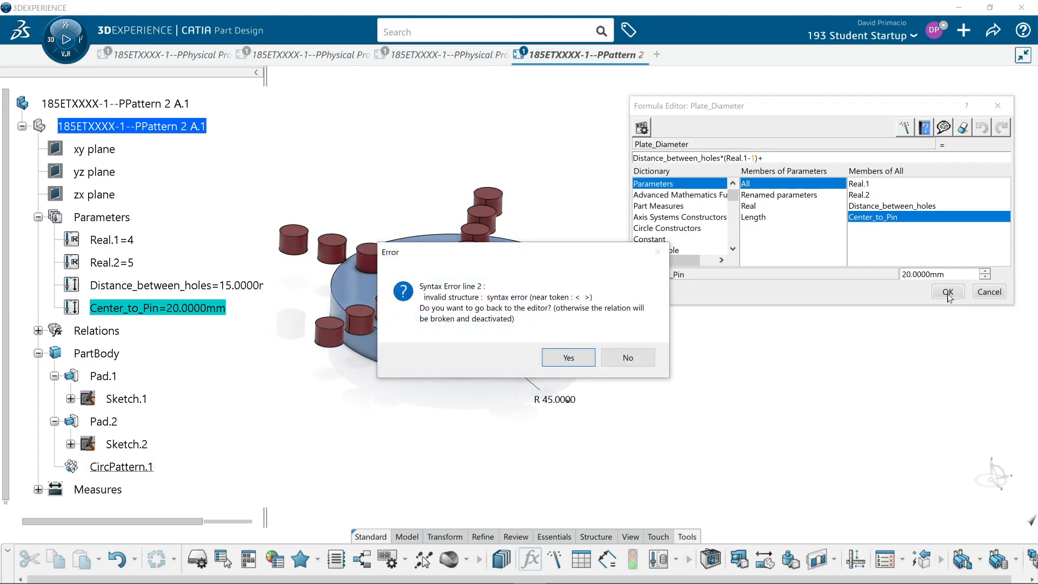
click(569, 358)
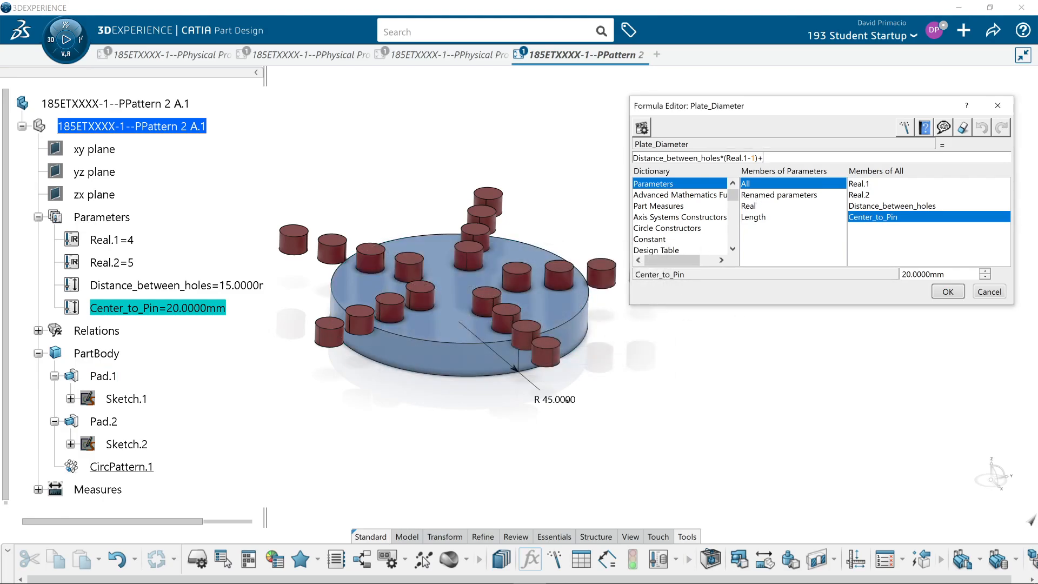
key(ctrl+a)
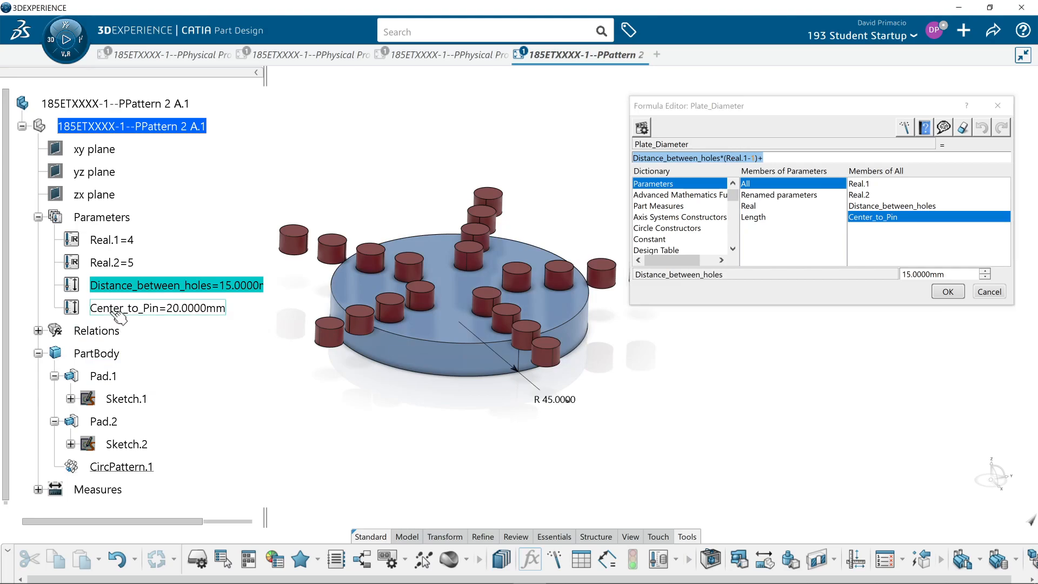
click(162, 309)
click(983, 292)
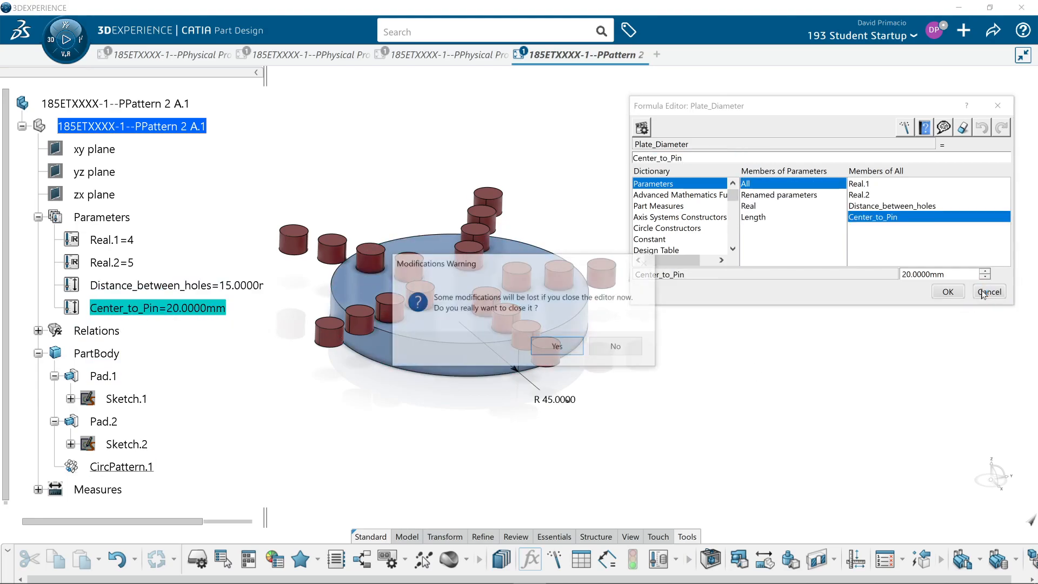
click(599, 347)
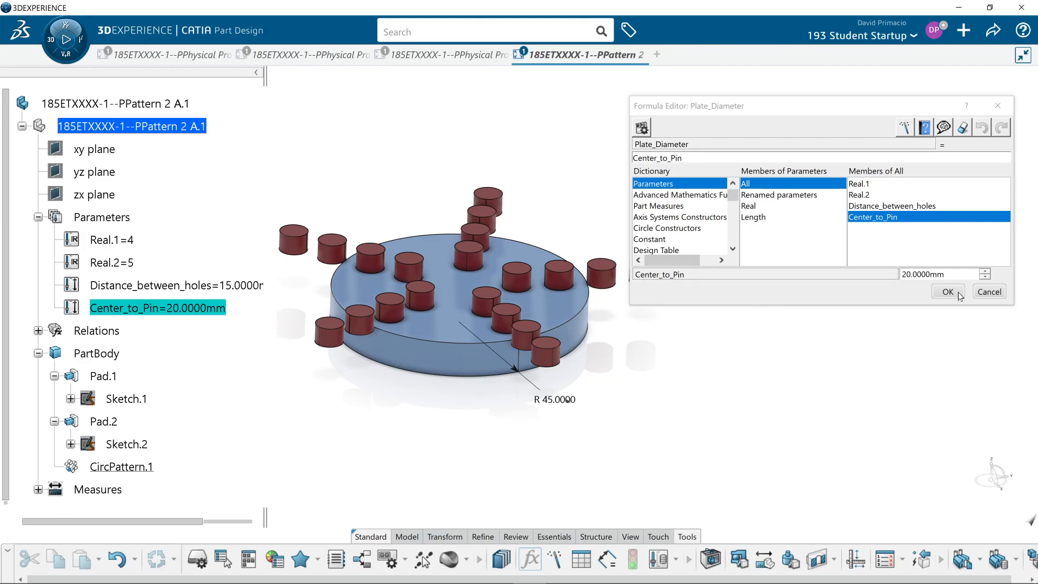
click(984, 293)
click(556, 347)
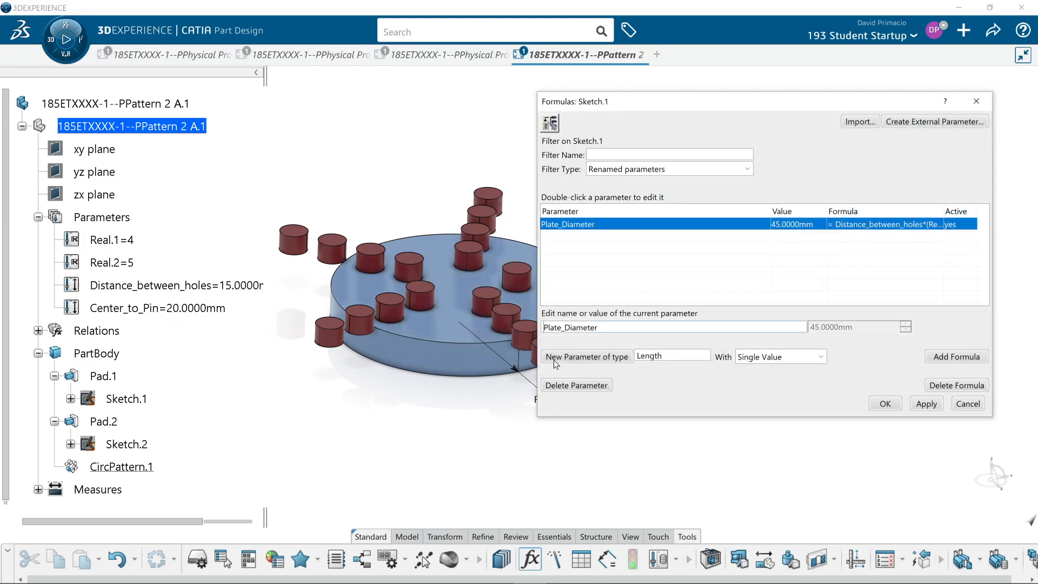
Extend Sketch.1's Plate_Diameter formula to Distance_between_holes*(Real.1-1)+Center_to_Pin.
double_click(557, 226)
text(+)
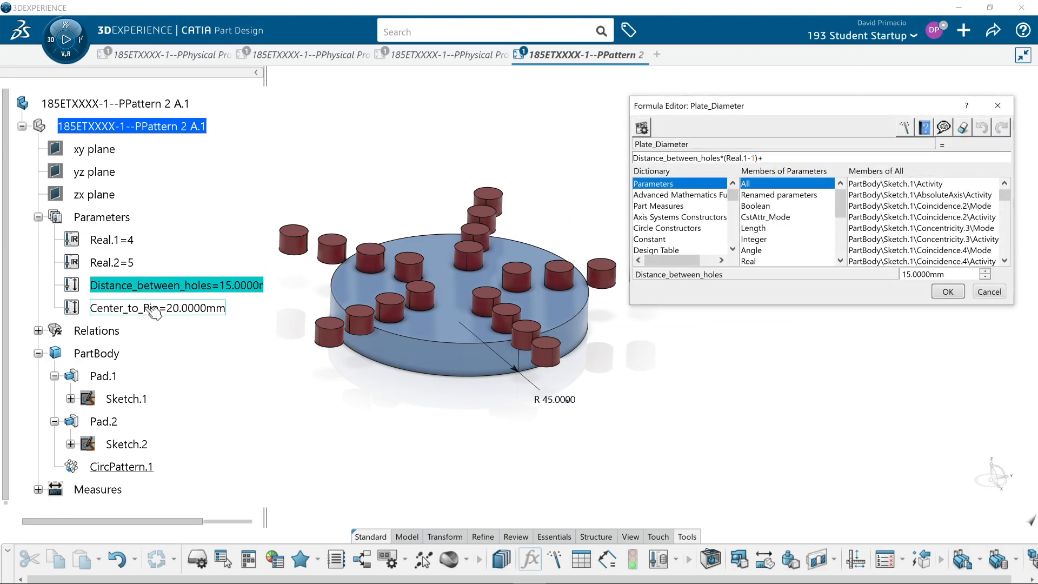
click(154, 309)
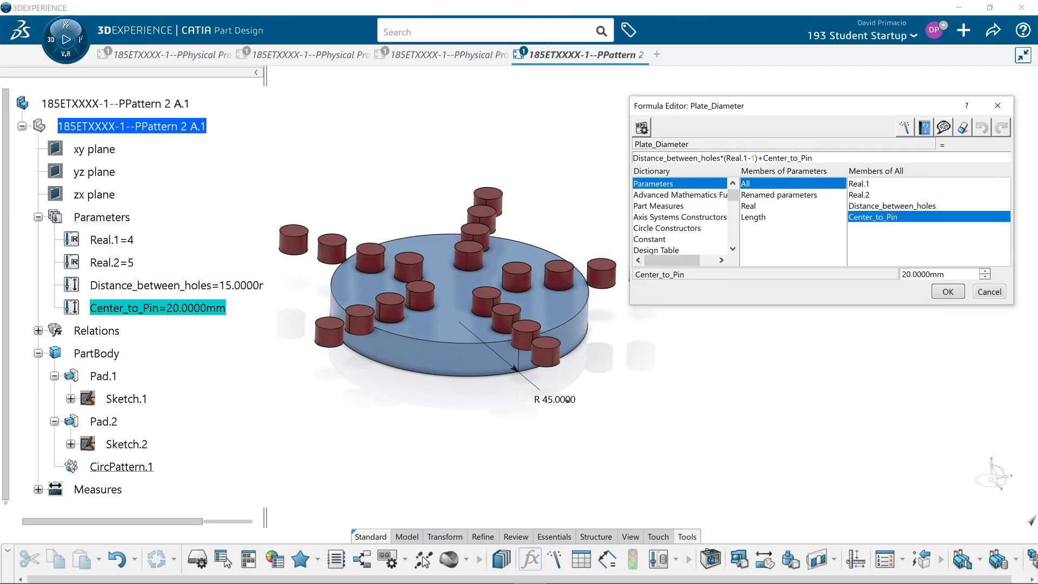
click(947, 292)
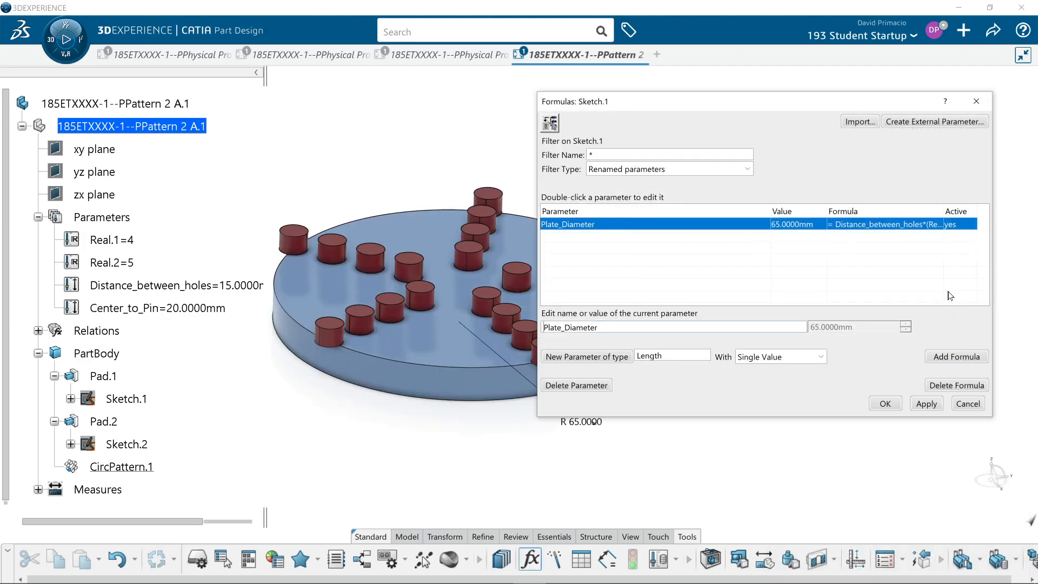
middle_drag(387, 440, 332, 463)
middle_drag(290, 410, 273, 434)
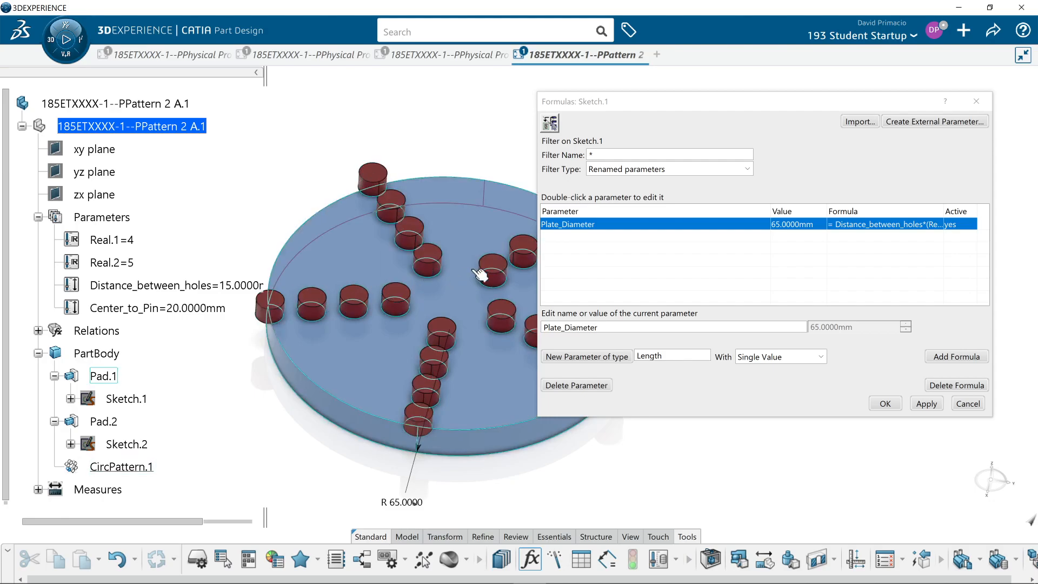
Remove the minus-one term from the Plate_Diameter formula, making it Distance_between_holes*Real.1+Center_to_Pin, and accept Sketch.1's formulas.
click(564, 226)
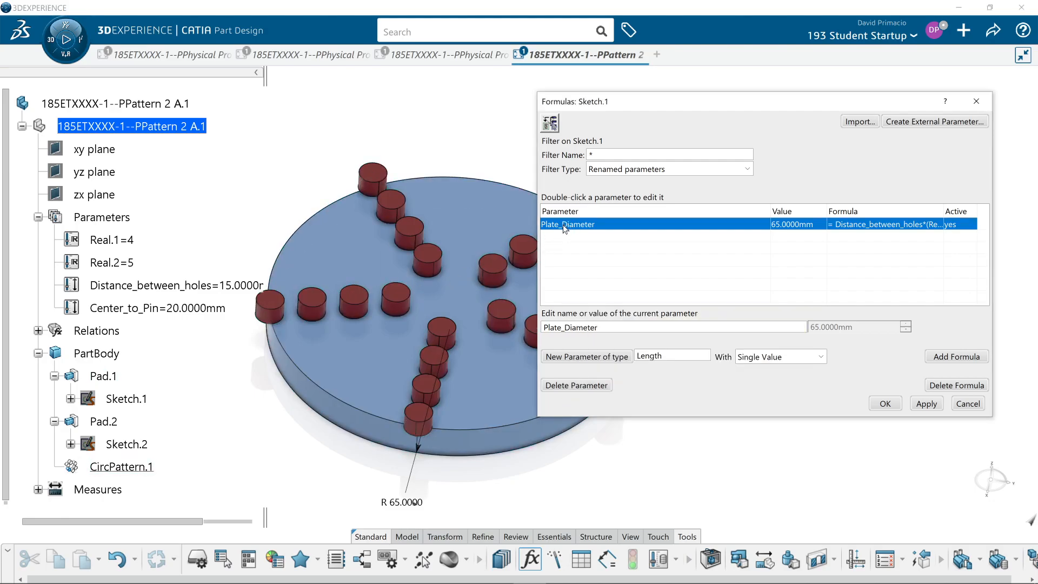
double_click(564, 226)
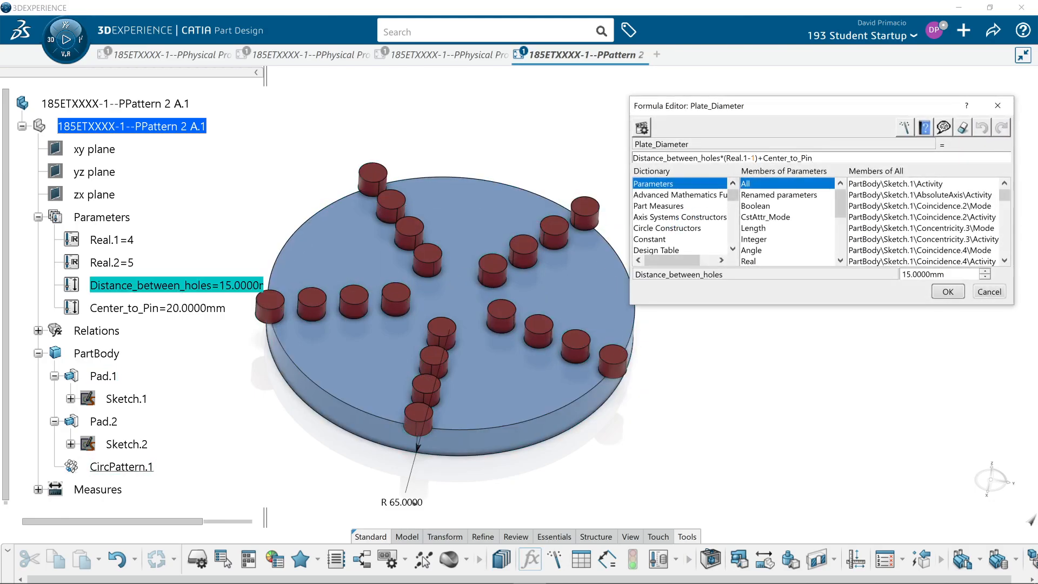
key(BackSpace)
key(BackSpace)
key(BackSpace)
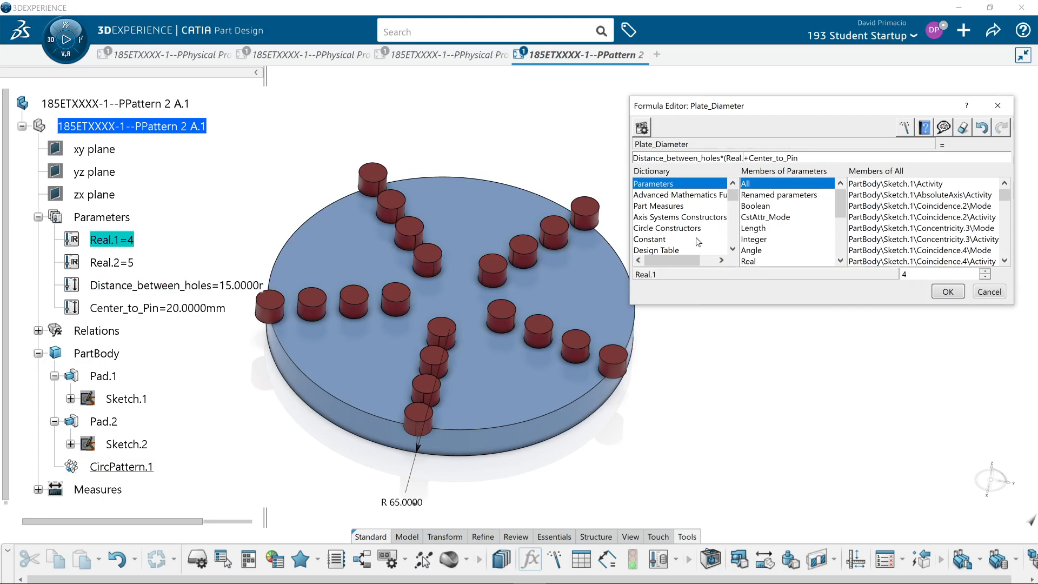
key(ctrl+z)
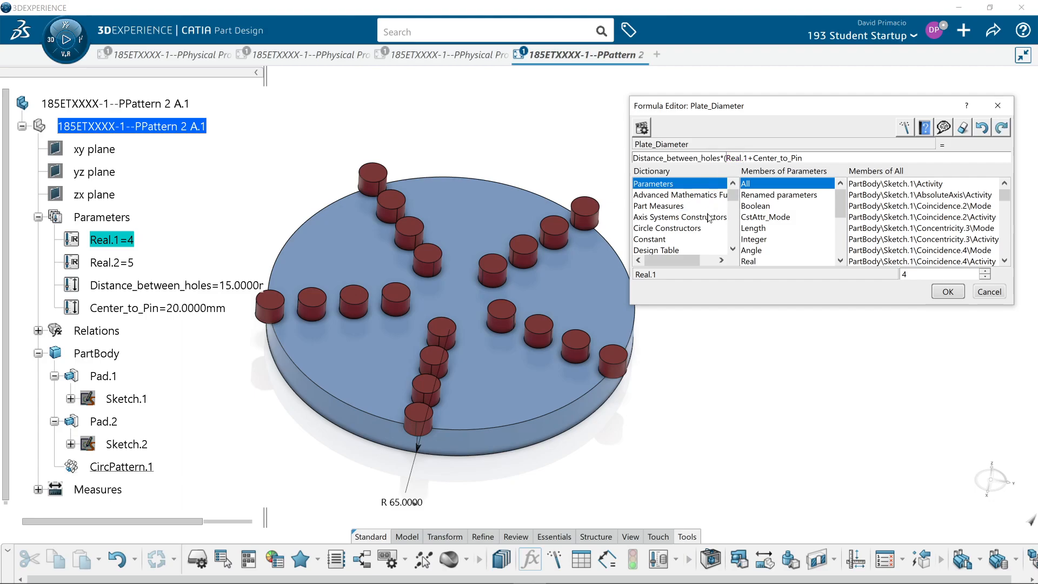
key(BackSpace)
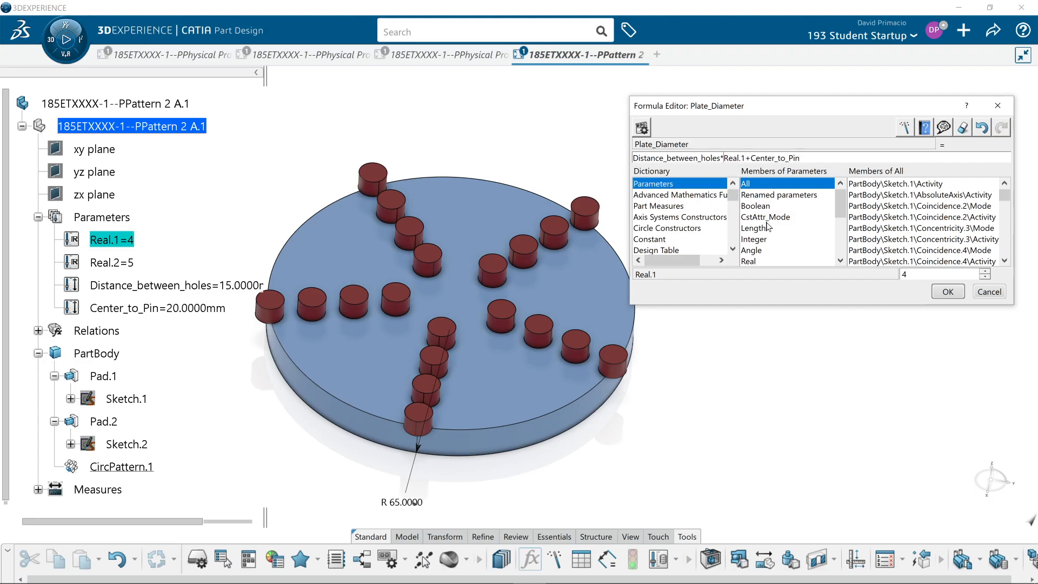
click(943, 293)
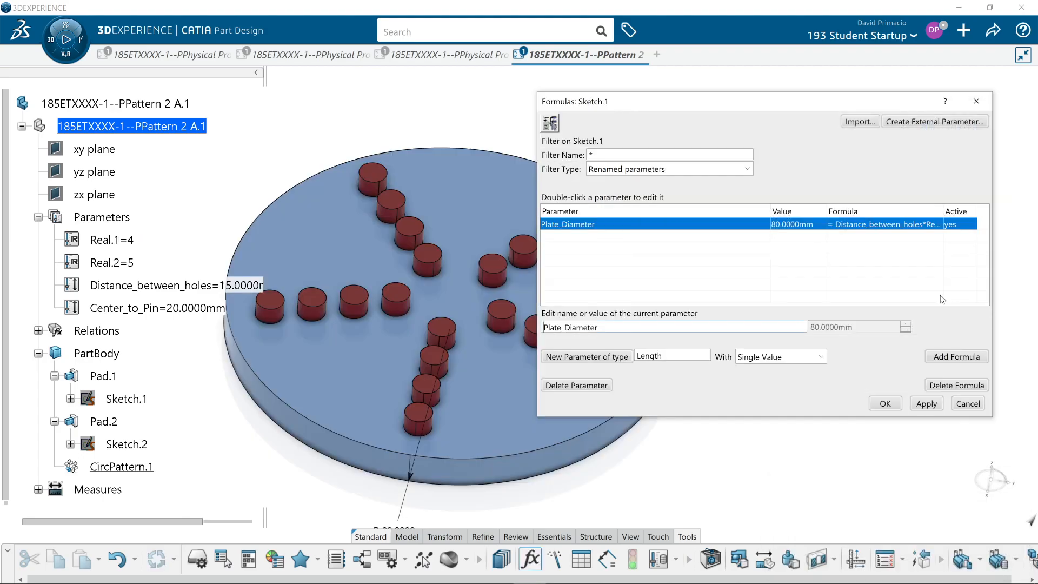
click(885, 408)
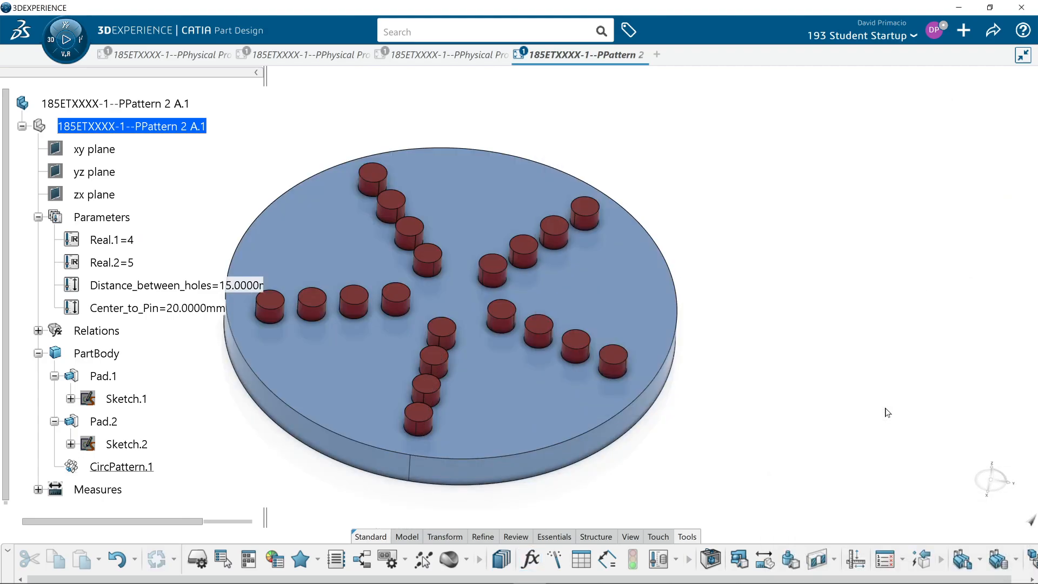
Set the Real.1 parameter to 8 to test more pins per row on the disc.
middle_drag(536, 437, 734, 383)
middle_drag(675, 413, 690, 466)
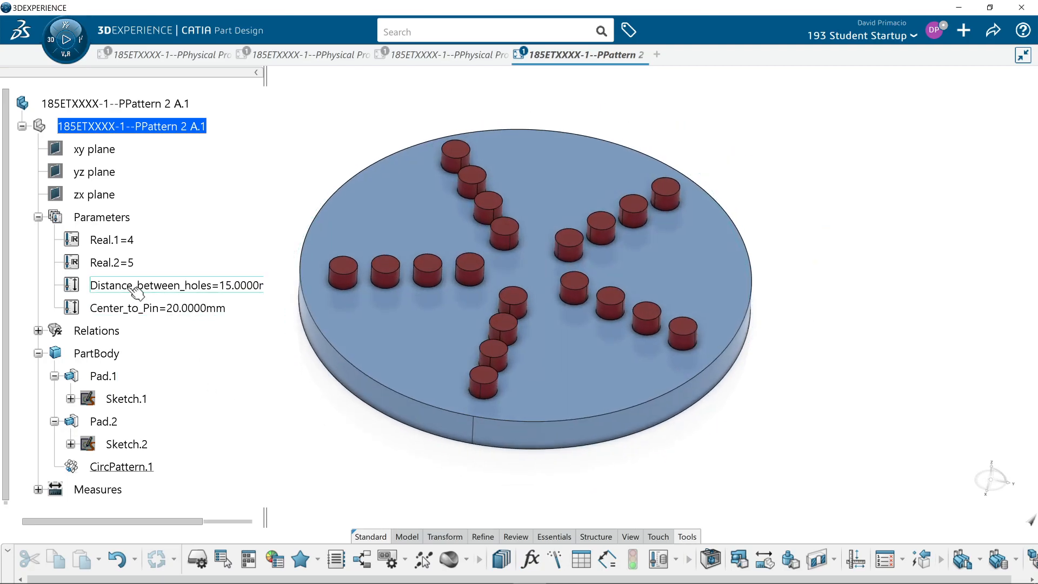
click(122, 245)
double_click(122, 243)
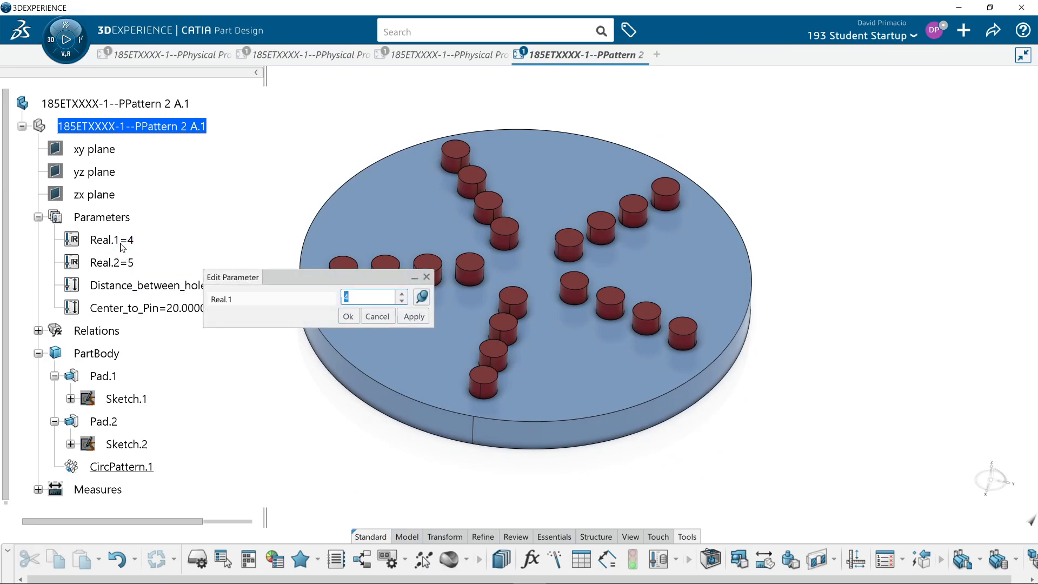
key(Return)
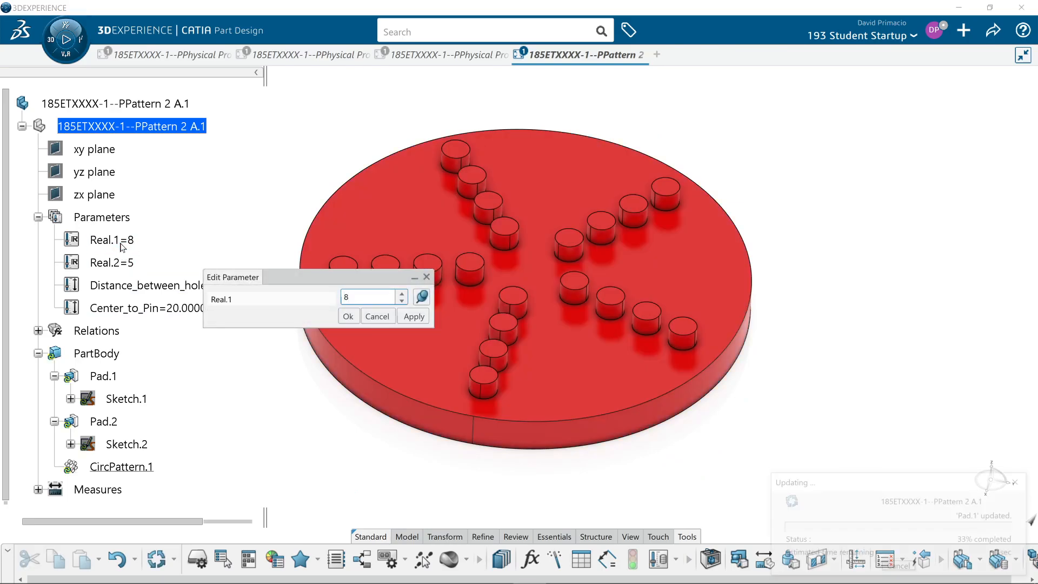
middle_drag(413, 394, 373, 423)
middle_drag(432, 399, 404, 383)
Try the Real.2 parameter at 16 pin rows around the disc and settle on 8.
double_click(131, 262)
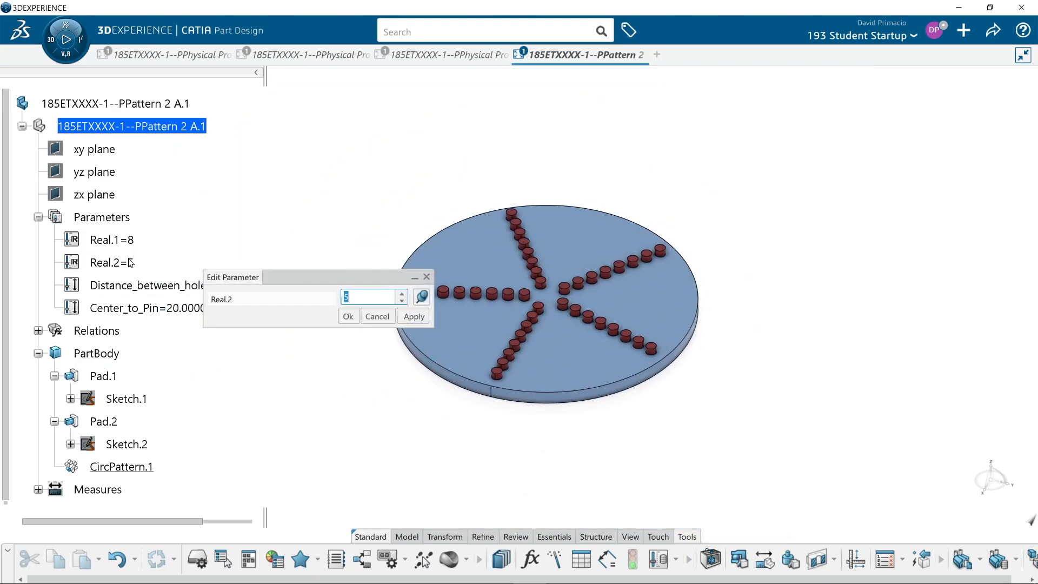
text(16)
key(Return)
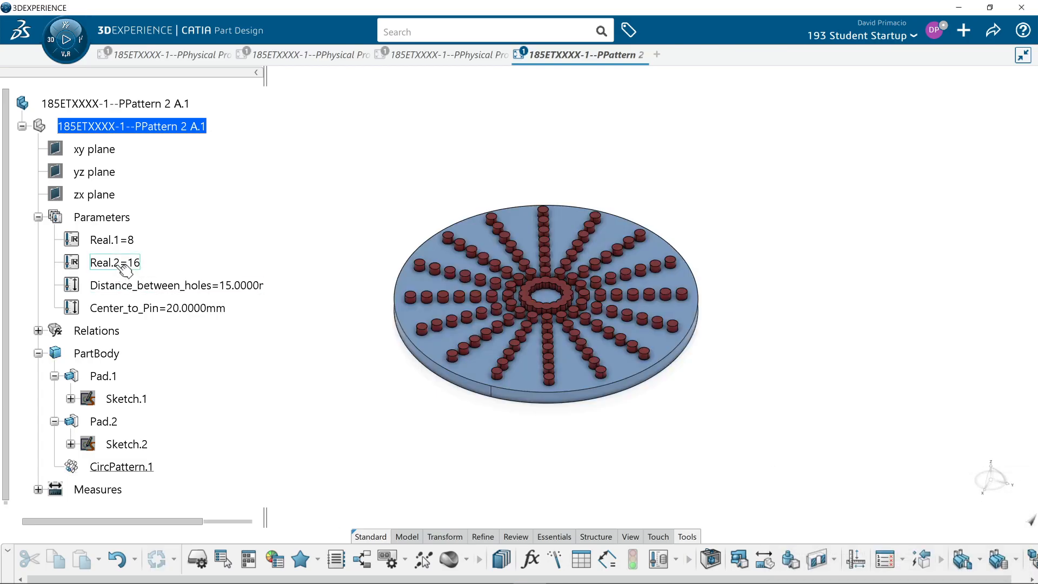
double_click(119, 264)
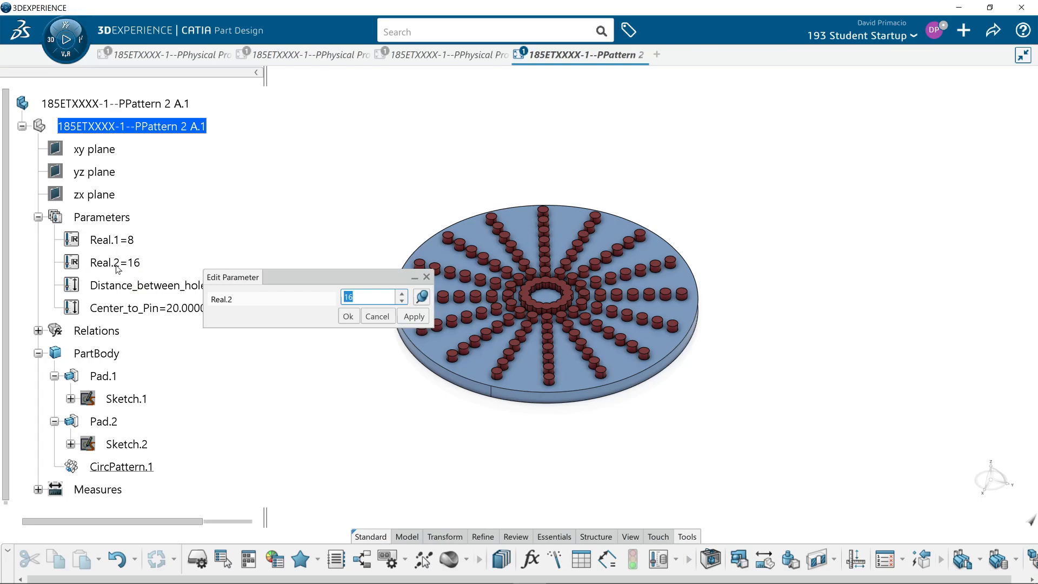
key(Return)
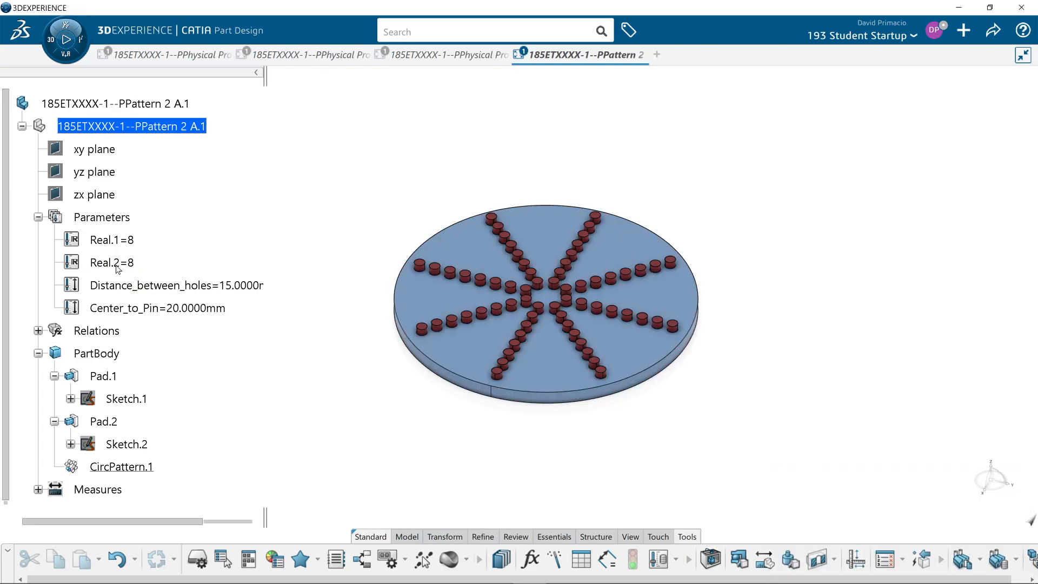
Set the Real.1 parameter to 3 to test fewer pins per row.
double_click(112, 240)
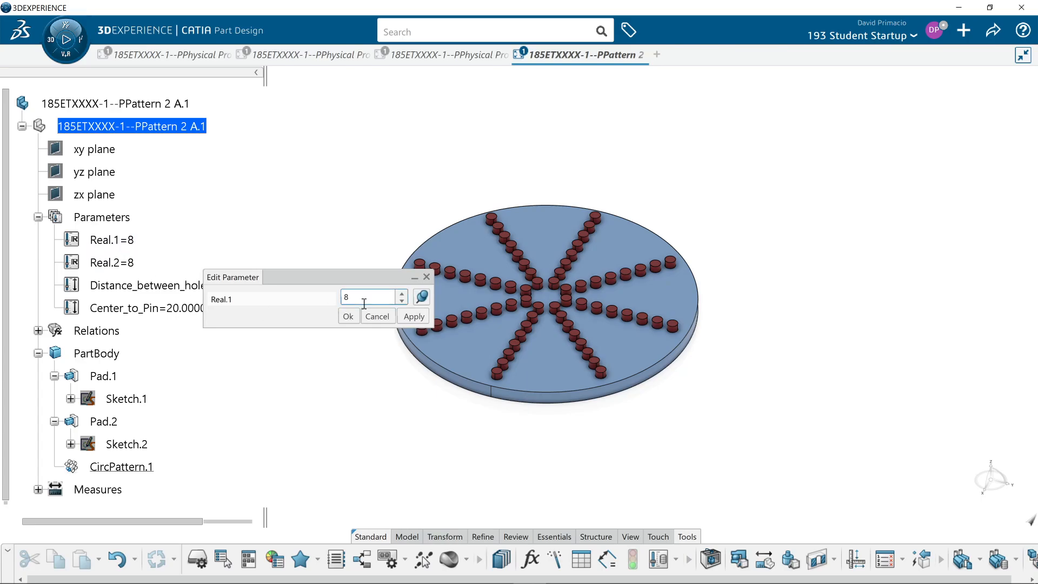
text(3)
click(348, 317)
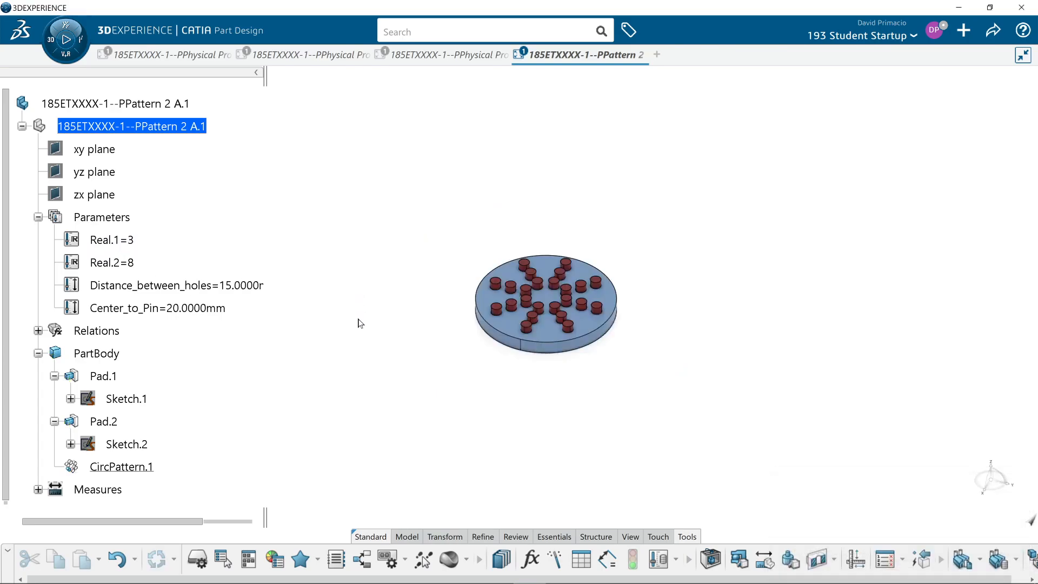
Set the Real.1 parameter to 20 pins per row.
double_click(112, 241)
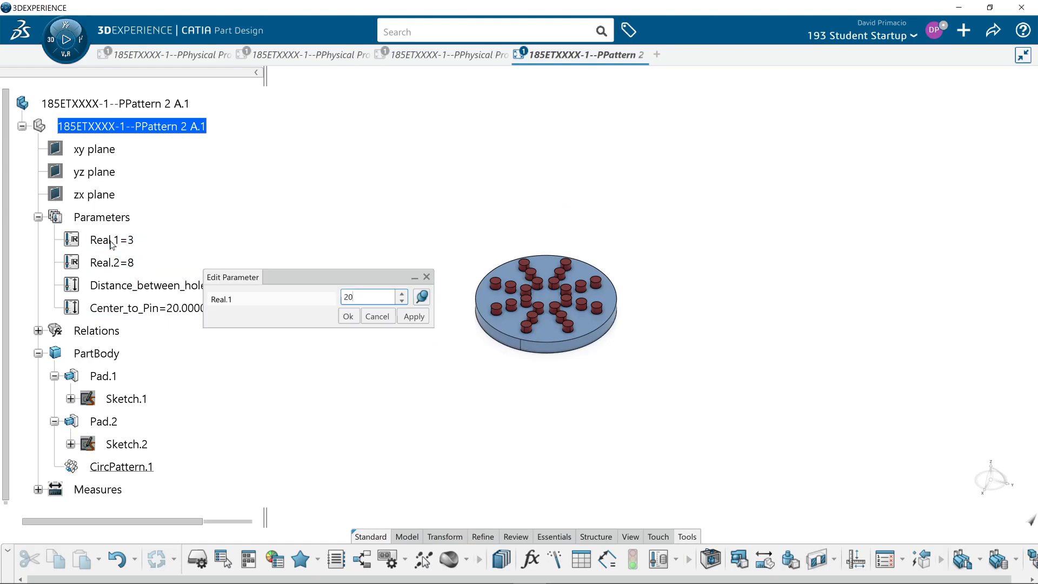
text(20)
key(Return)
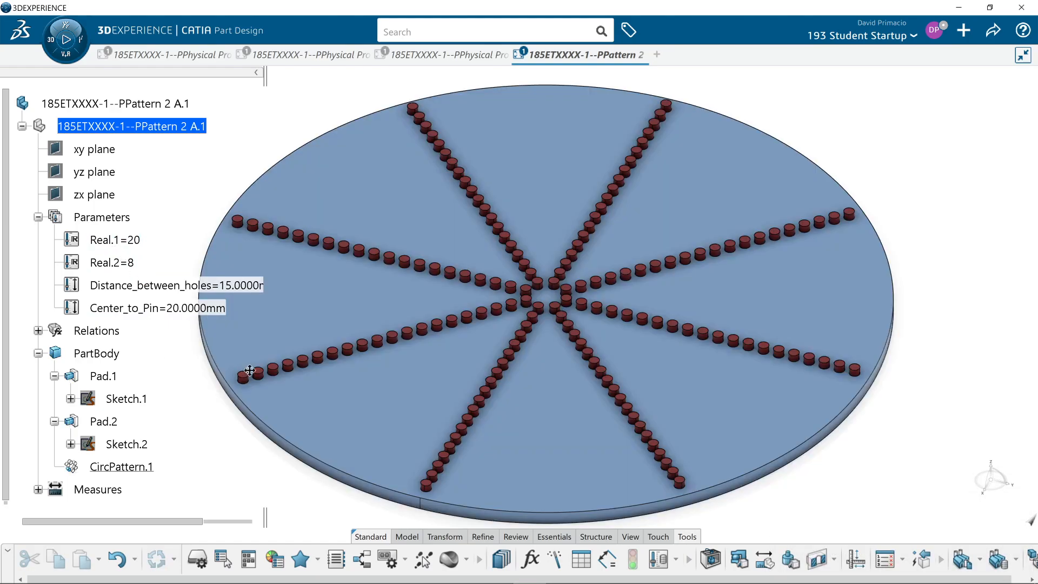
scroll(313, 360, down, 4)
Set the Distance_between_holes parameter to 25 mm.
click(194, 309)
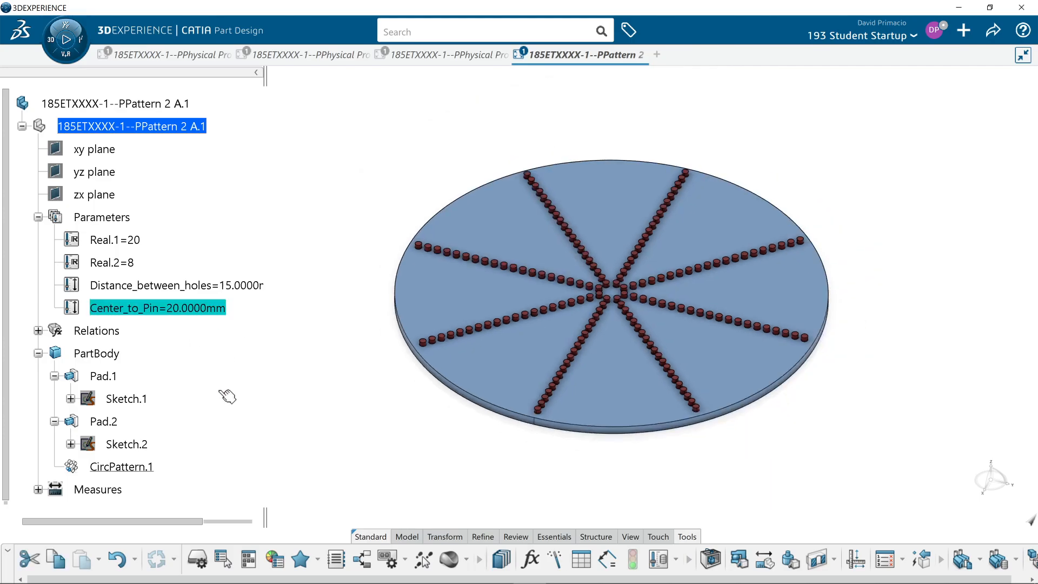
click(220, 378)
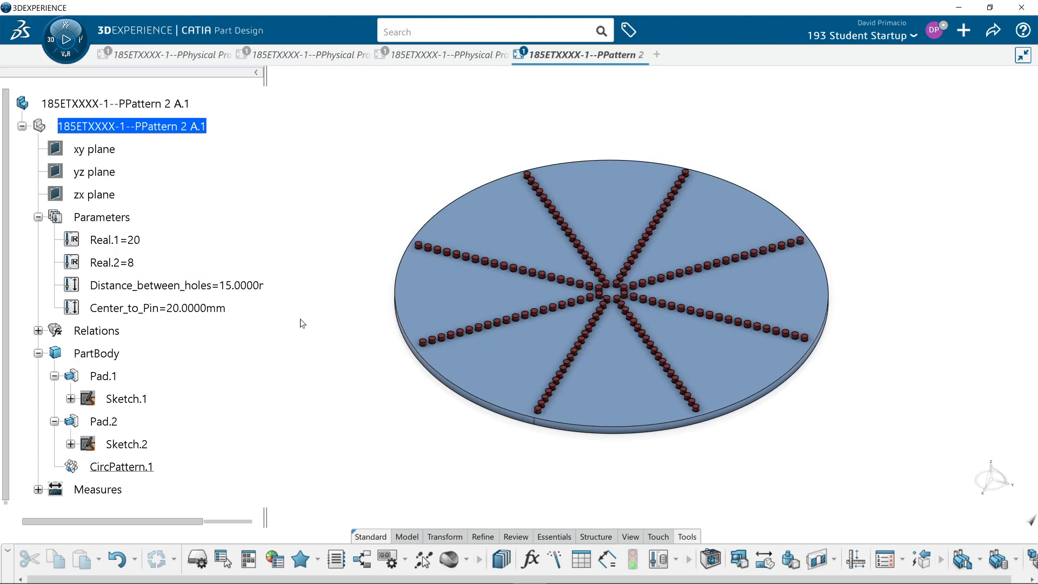
double_click(203, 287)
text(25)
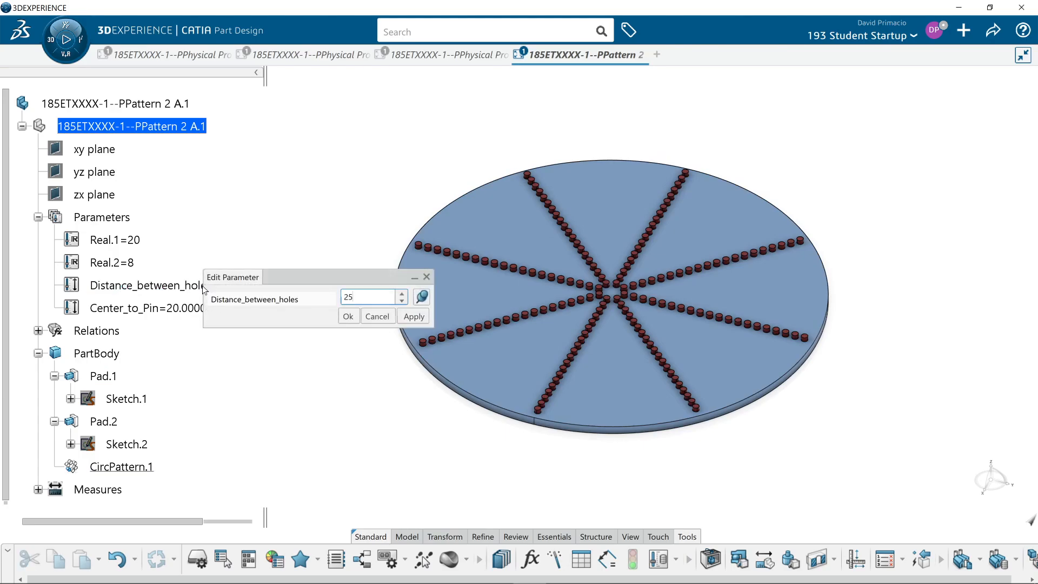
key(Return)
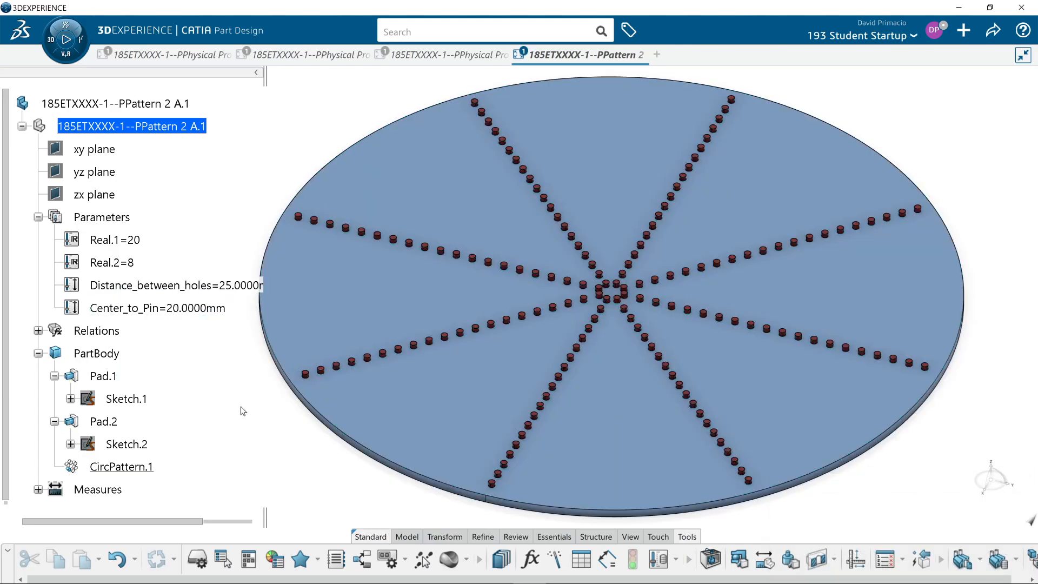
Set the Center_to_Pin parameter to 50 mm and inspect the resized disc and pin pattern.
middle_drag(247, 390, 264, 372)
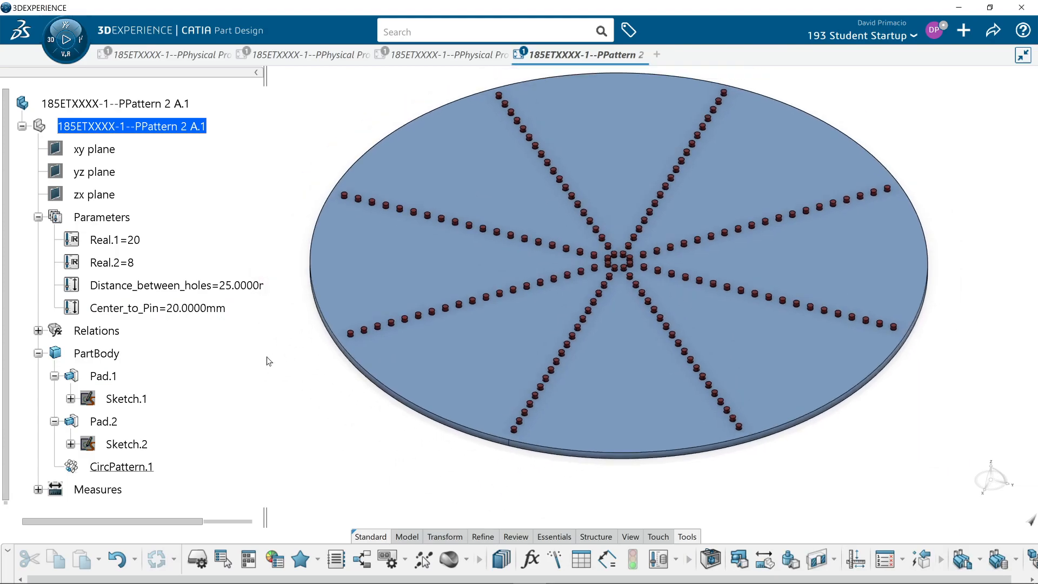
double_click(215, 308)
text(50)
key(Return)
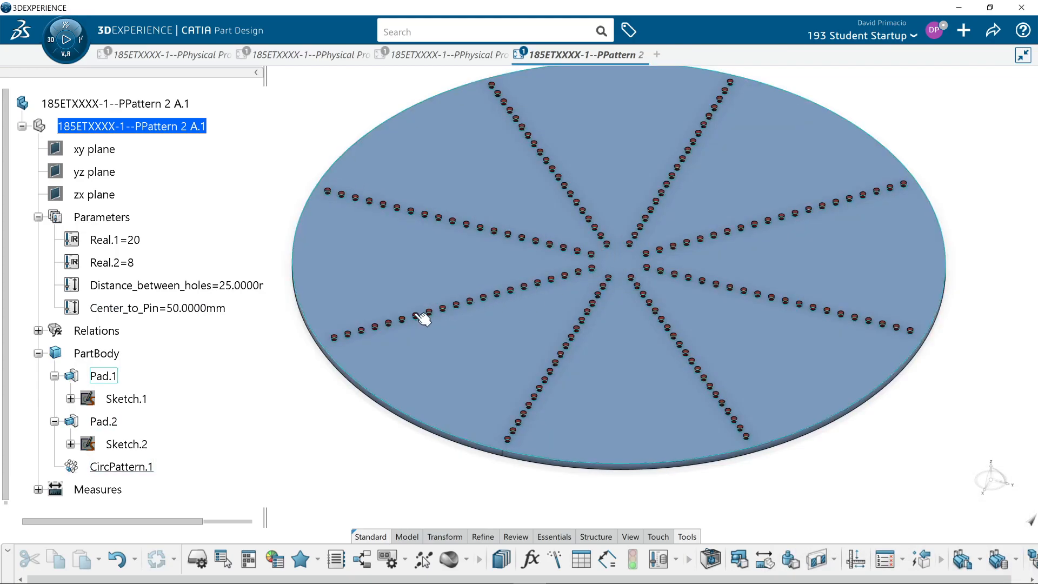
ctrl+middle_drag(259, 409, 361, 457)
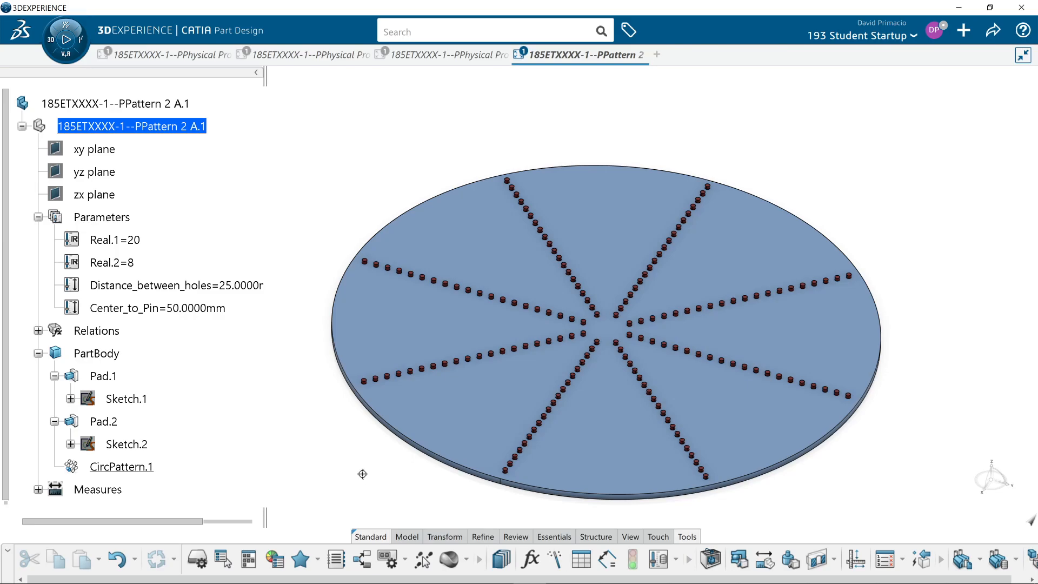
scroll(342, 443, up, 3)
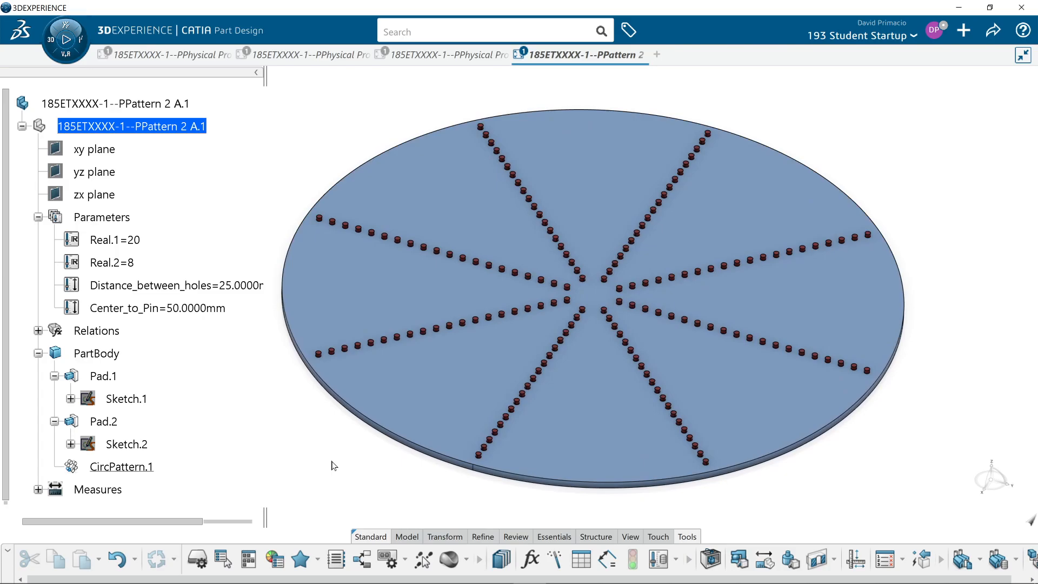
mouse_move(349, 454)
middle_down()
mouse_move(359, 466)
mouse_move(339, 445)
middle_up()
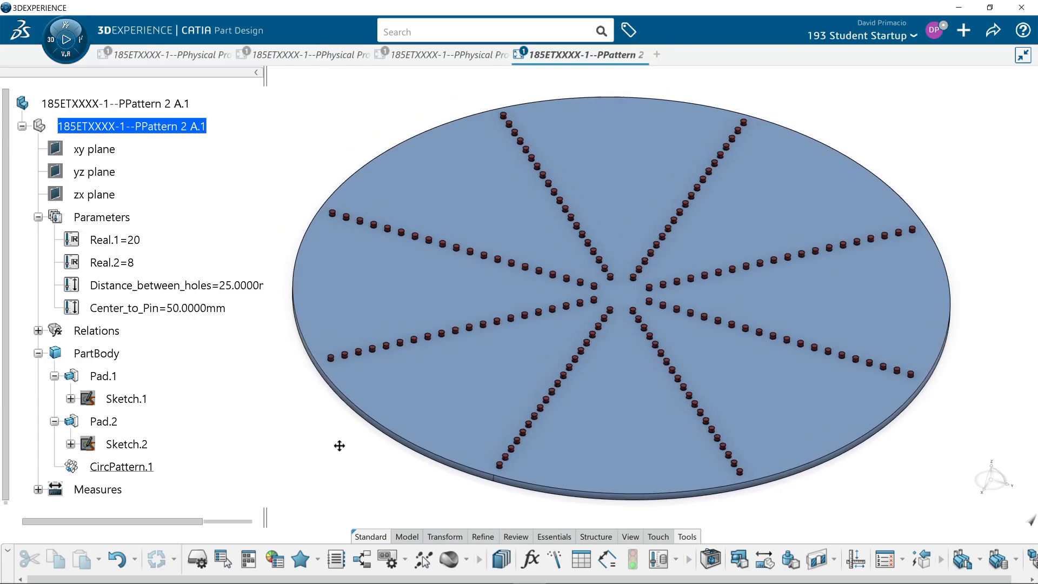
Set the Real.1 parameter to 15 pins per row.
double_click(131, 240)
text(15)
key(Return)
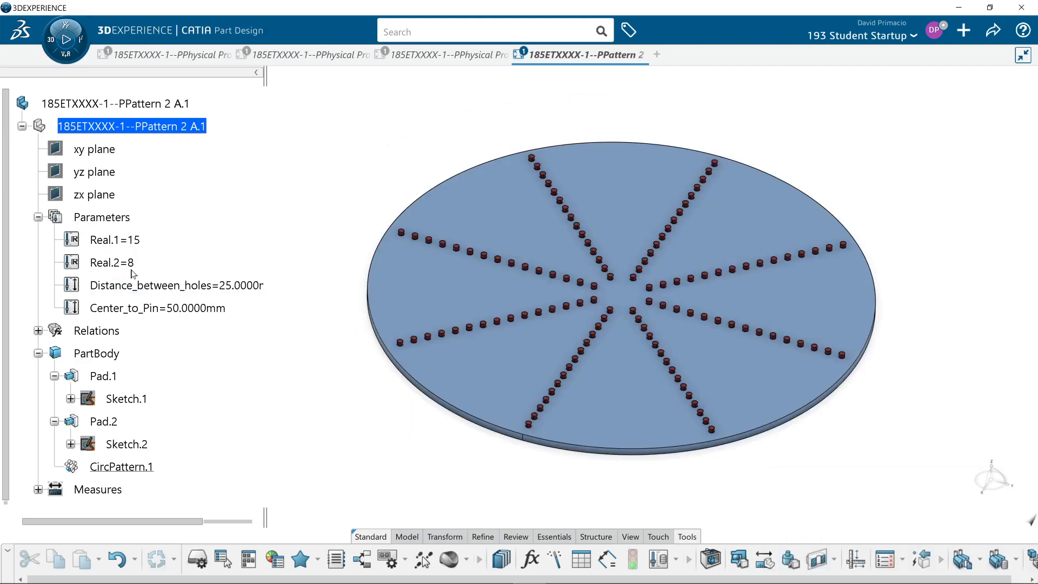
Set the Real.2 parameter to 10 so the disc carries ten radial rows of pins.
double_click(132, 265)
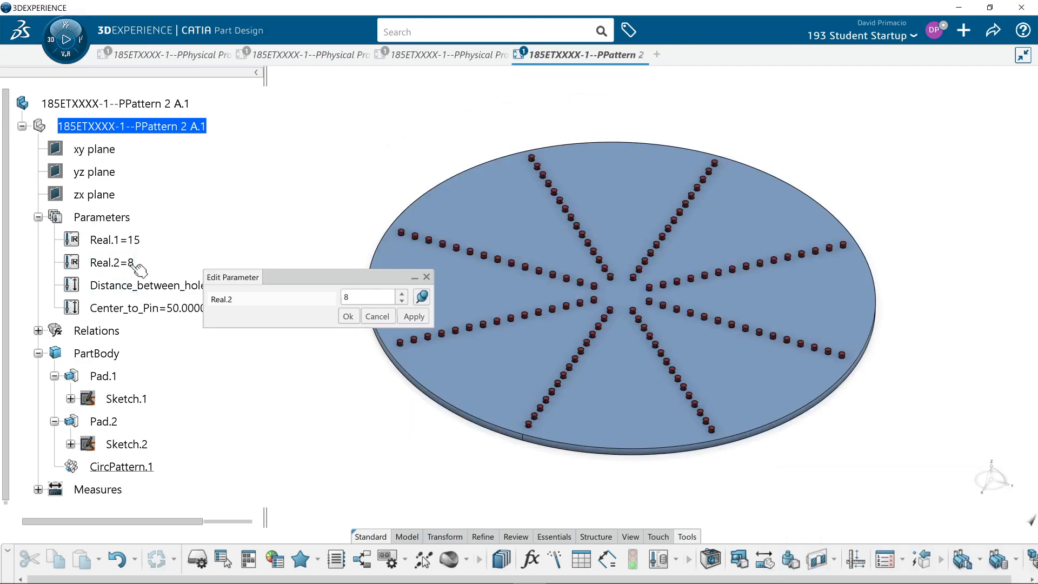
double_click(348, 299)
text(10)
key(Return)
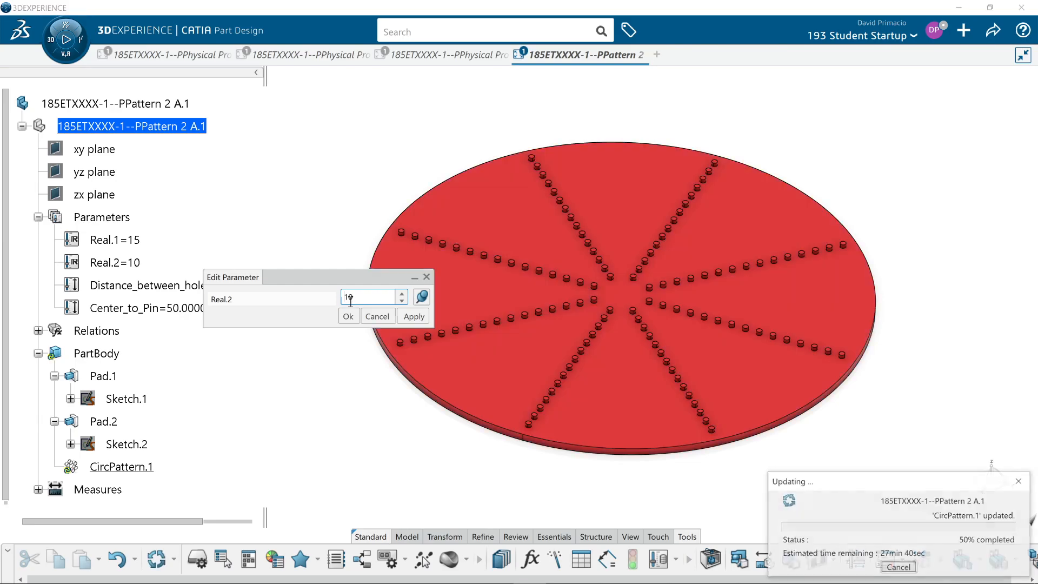
middle_drag(342, 421, 334, 456)
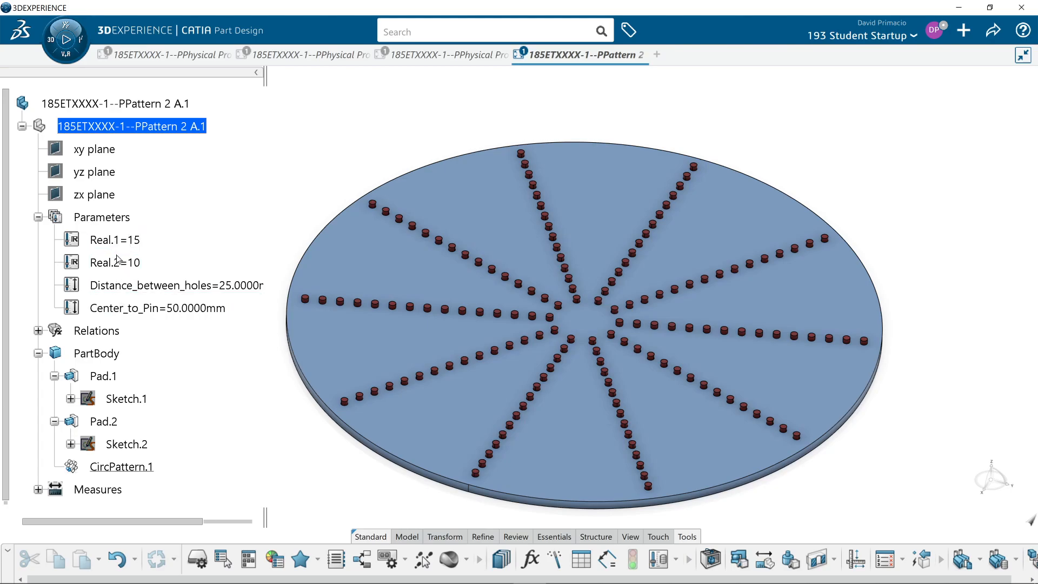
Review the formulas driving the circular pattern's circle count and angular instance count, leaving its definition unchanged.
double_click(133, 468)
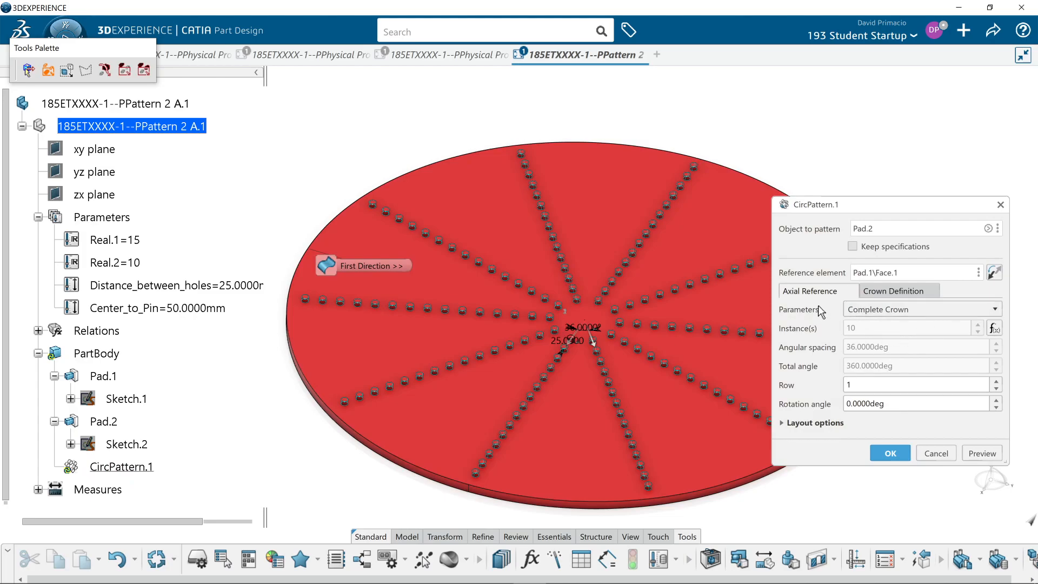
click(887, 291)
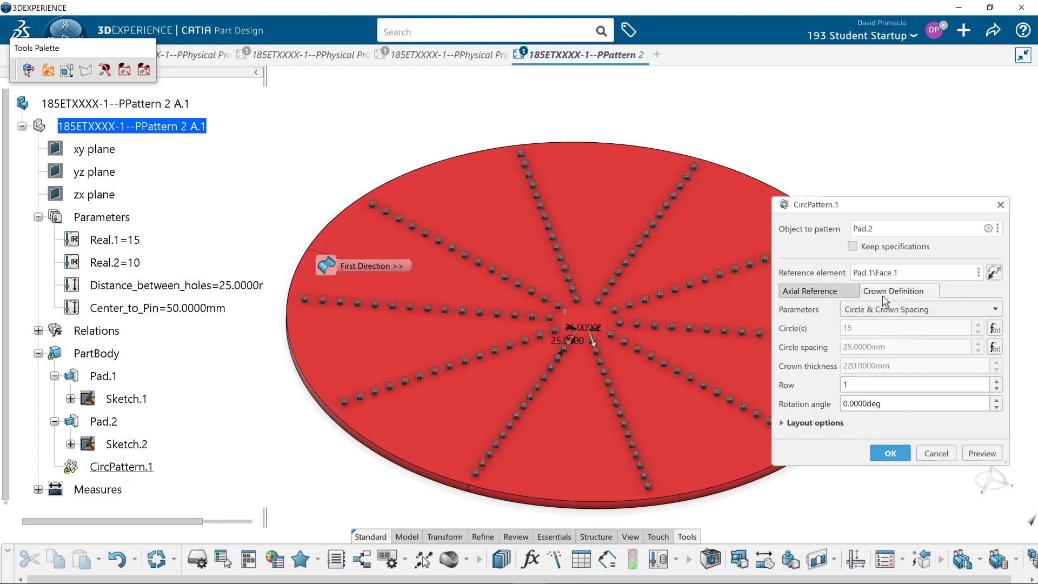
click(994, 329)
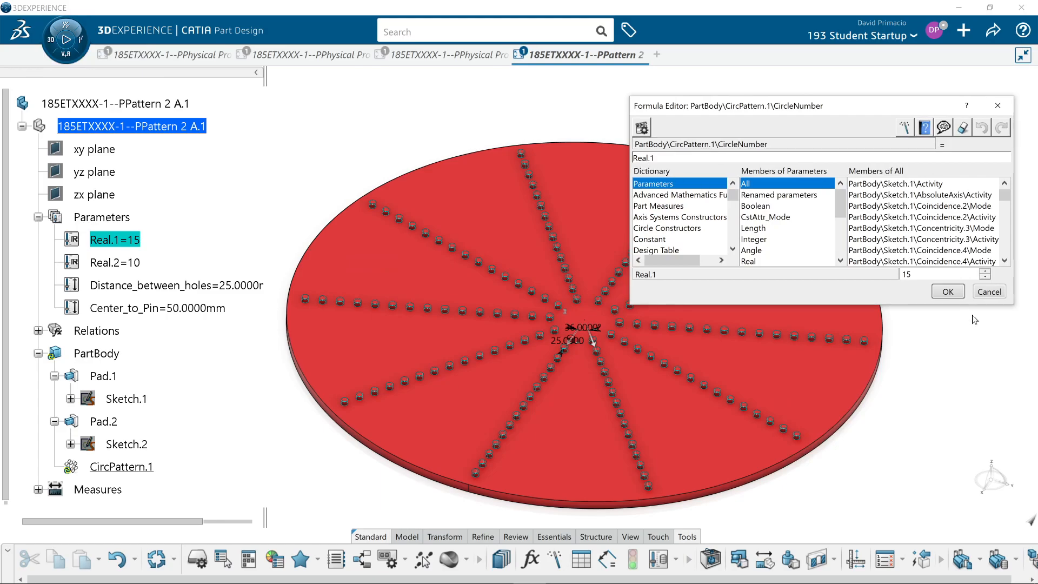
click(983, 297)
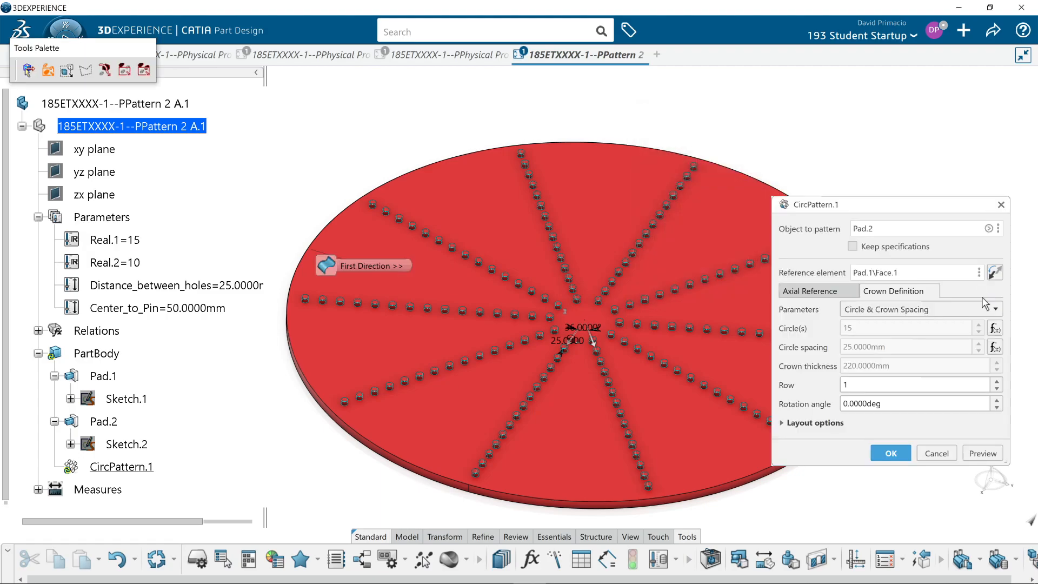
click(832, 295)
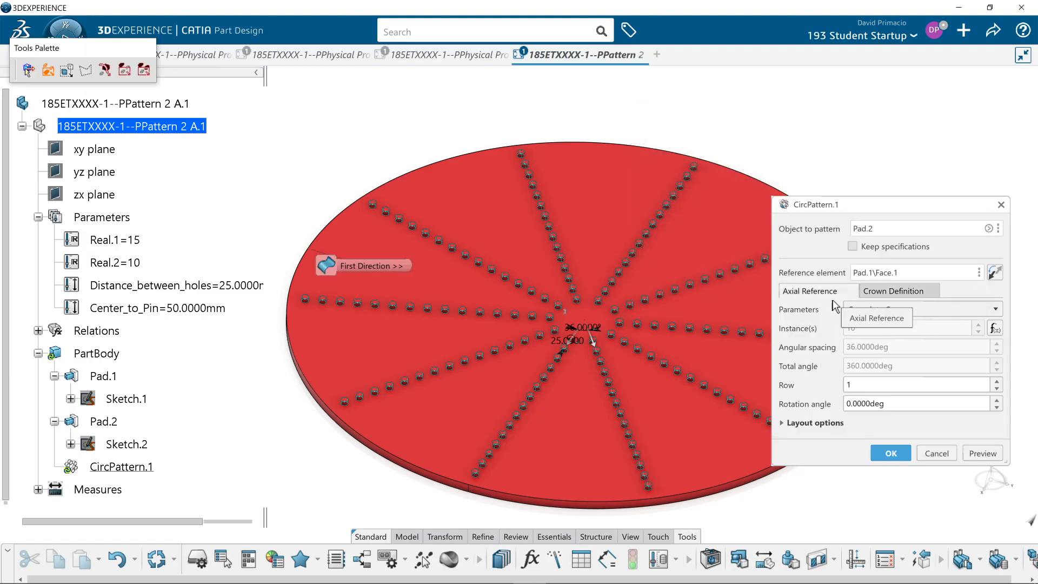
click(994, 328)
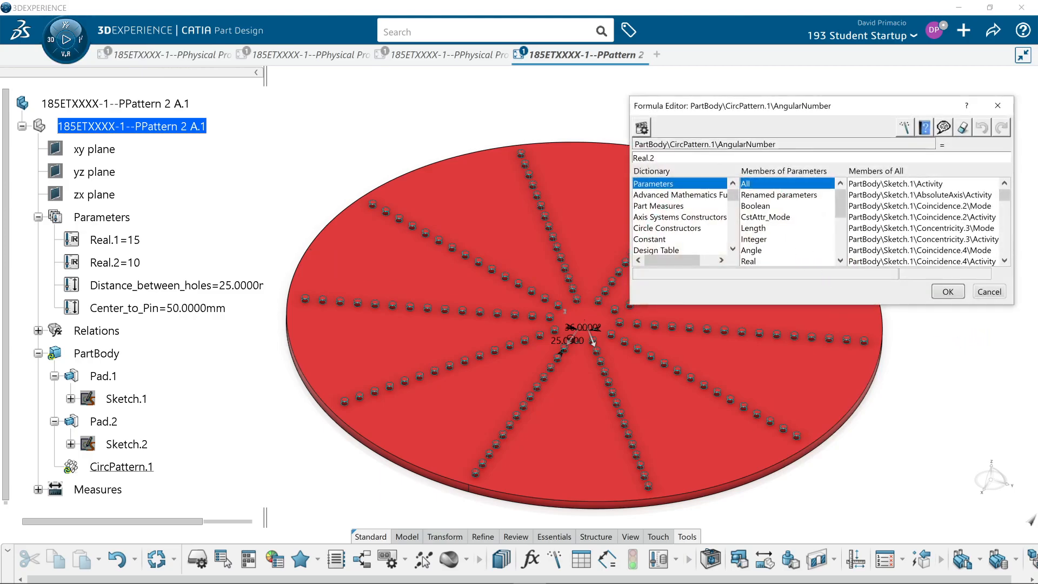
click(948, 292)
click(947, 450)
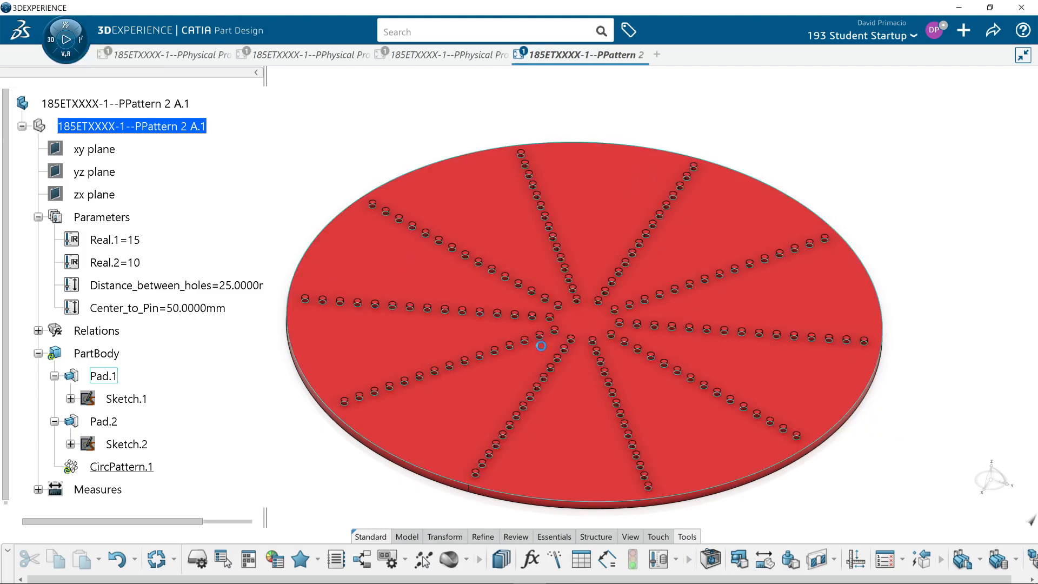
Recheck the circular pattern's crown definition with its circle count and spacing, and accept it to update the part.
middle_drag(234, 401, 238, 294)
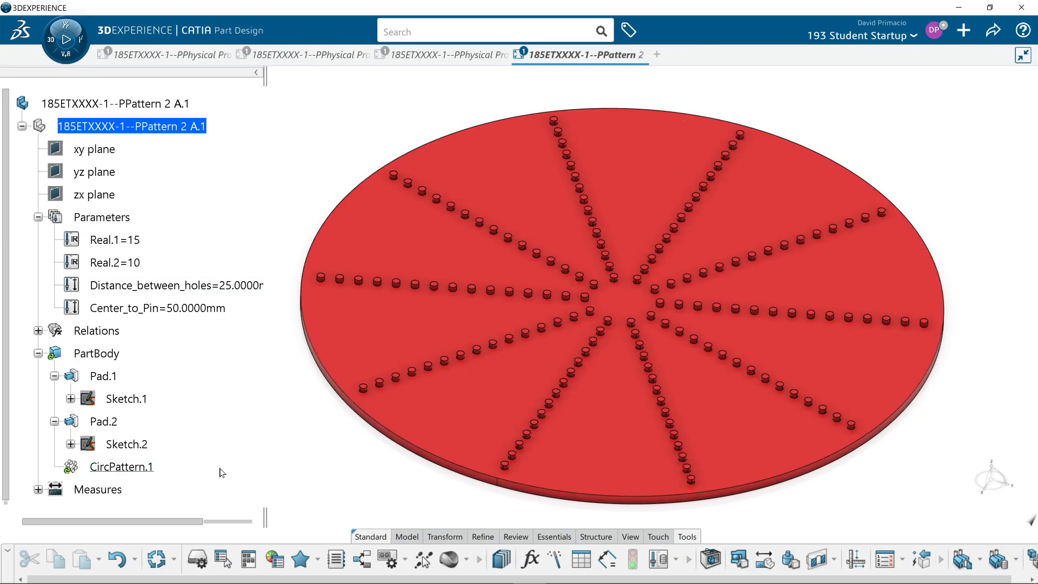
double_click(121, 467)
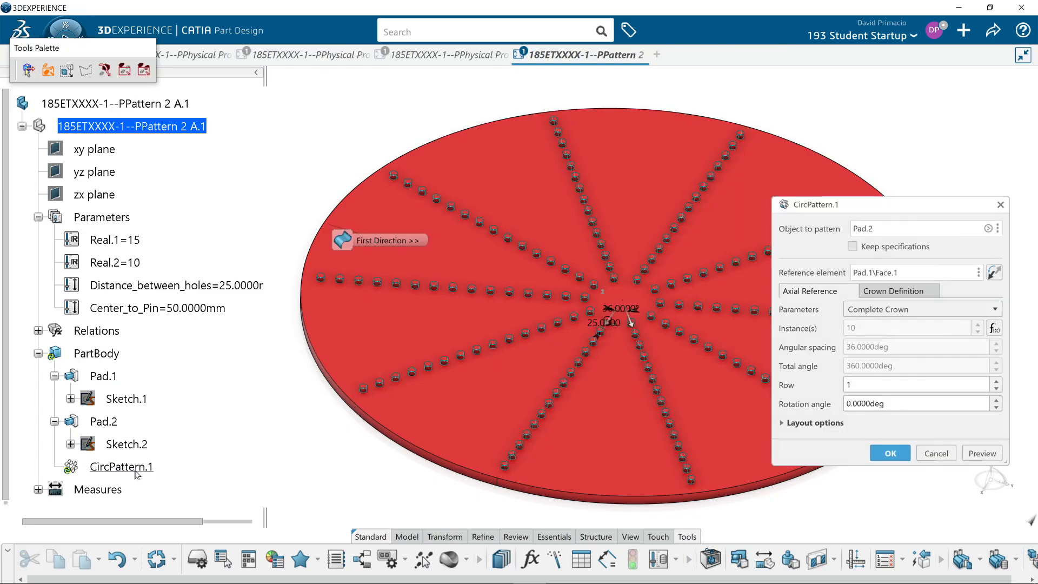
click(891, 292)
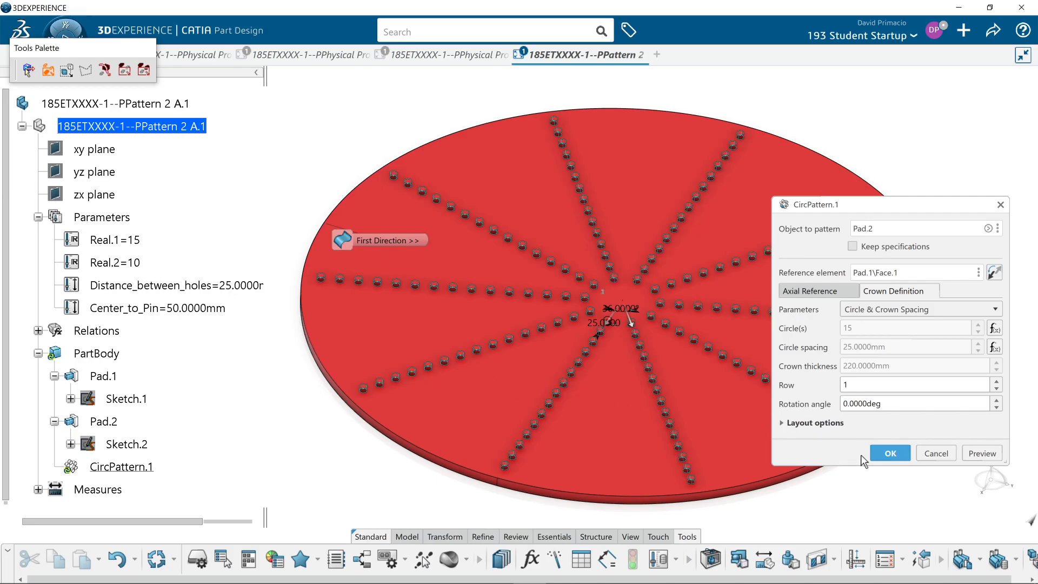
click(883, 454)
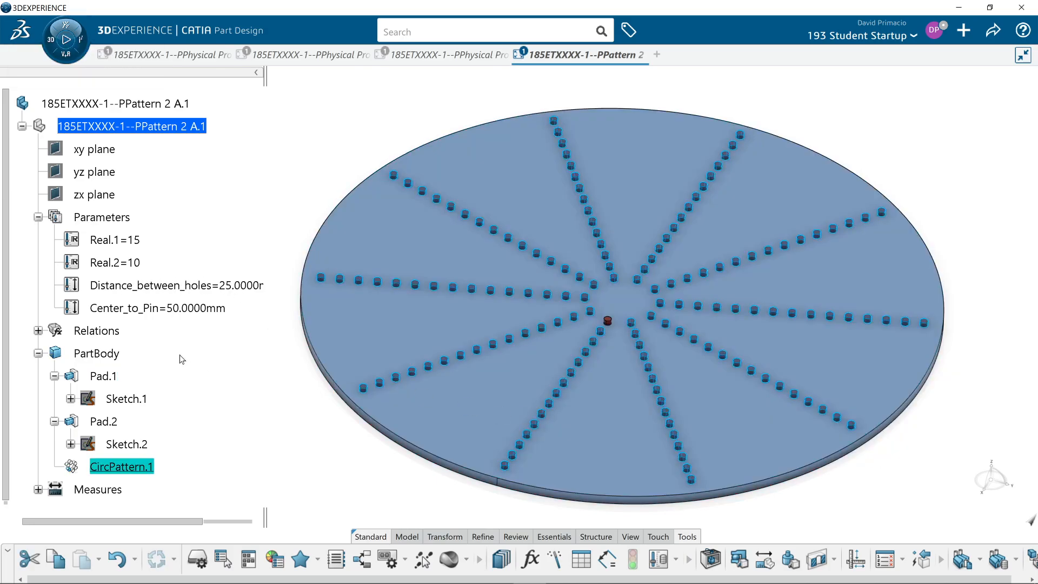
Open the pin sketch, Sketch.2, and examine the dimension tied to the Center_to_Pin parameter.
click(188, 310)
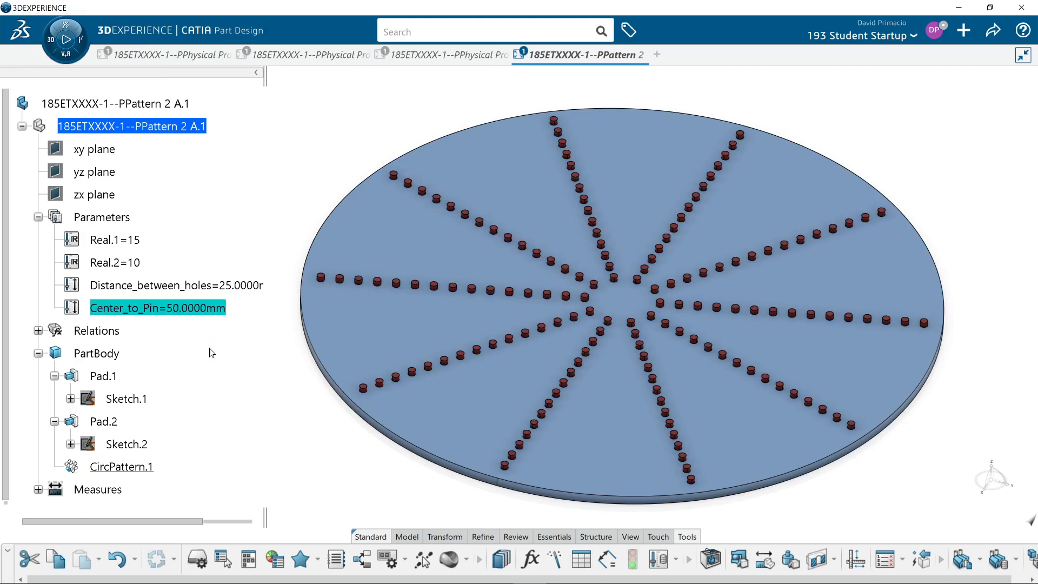
click(142, 450)
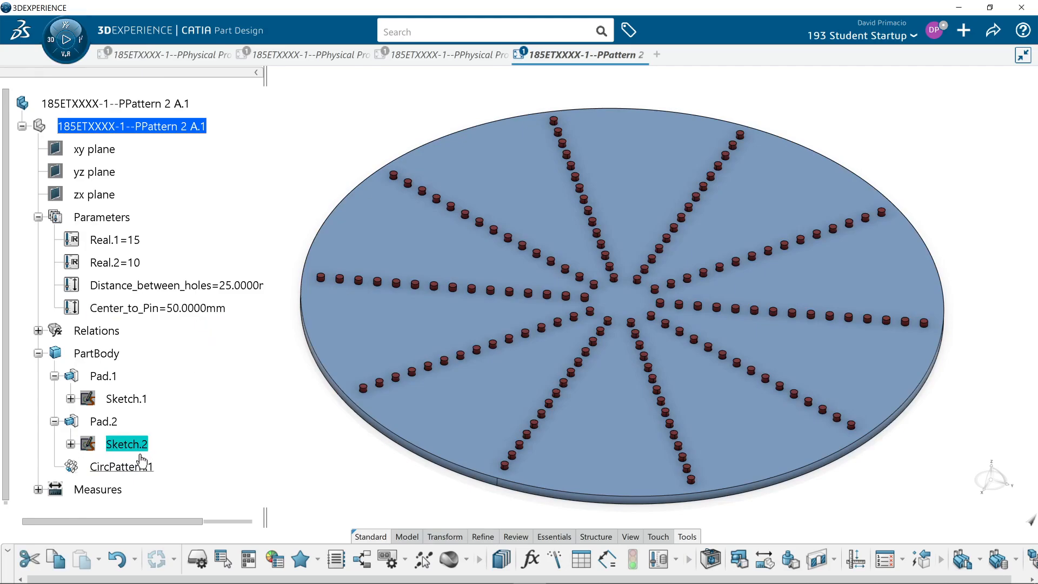
double_click(140, 453)
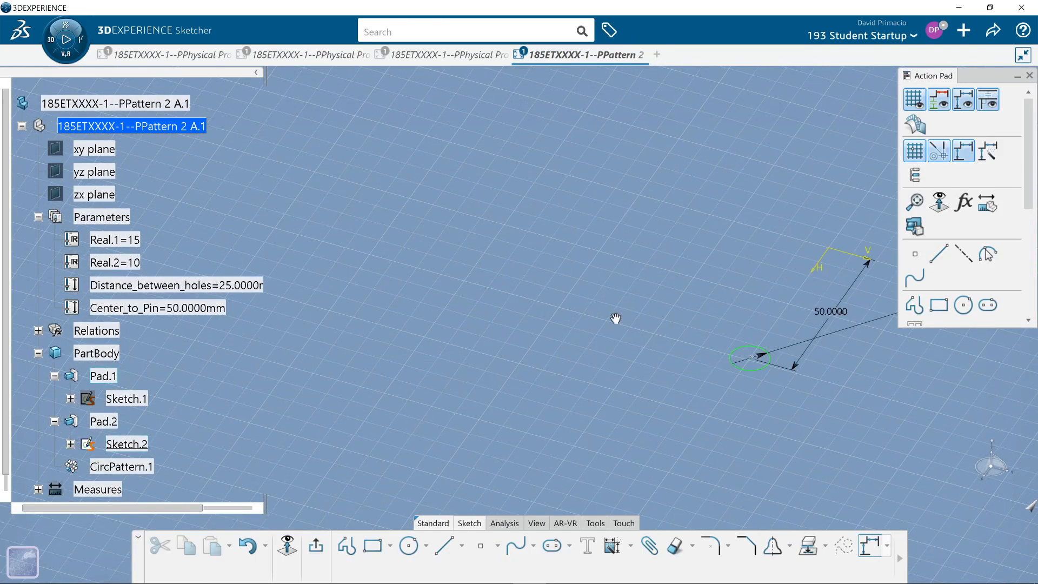
scroll(614, 332, down, 5)
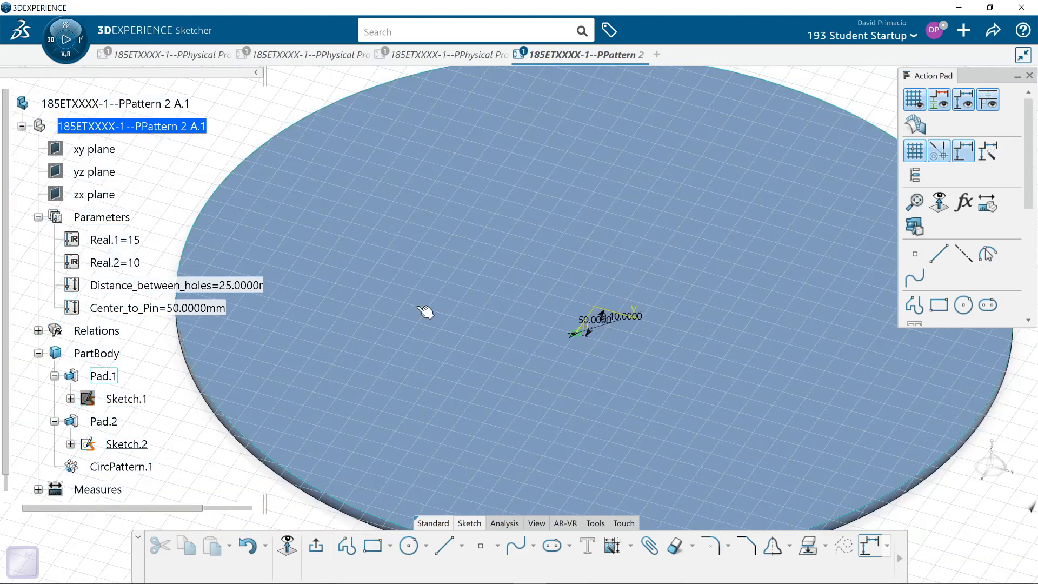
Open the disc sketch, Sketch.1, to examine its radius dimension, and return to the part to view the whole disc.
click(134, 400)
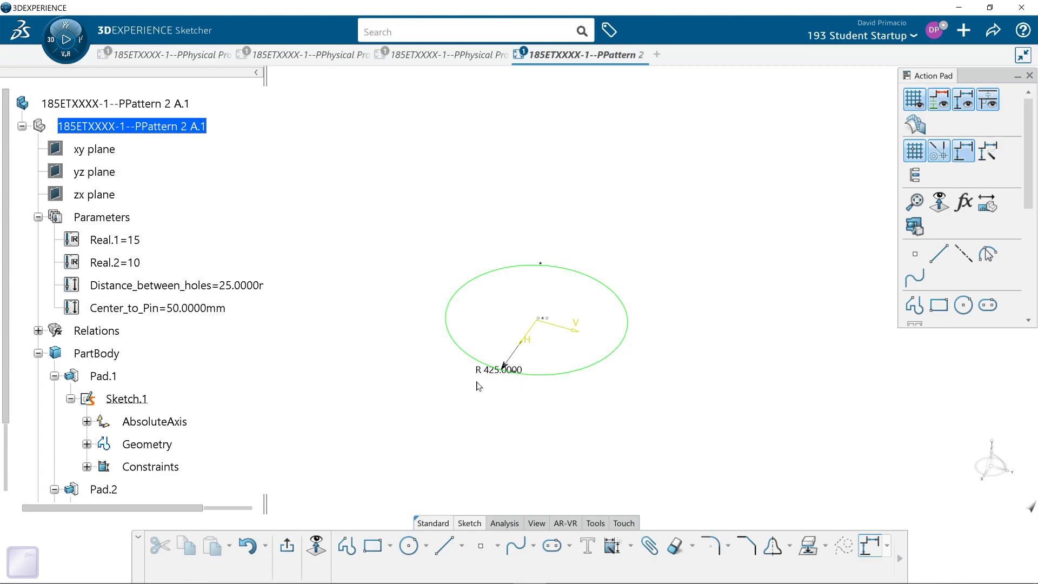
click(287, 546)
ctrl+middle_drag(440, 462, 440, 432)
middle_drag(336, 426, 333, 303)
middle_drag(363, 474, 343, 473)
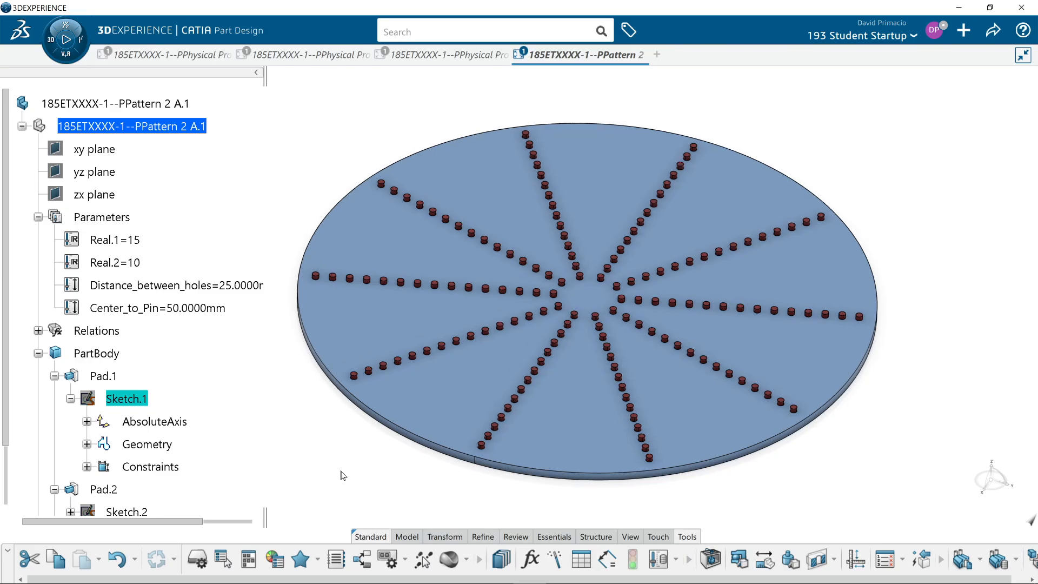
mouse_move(354, 582)
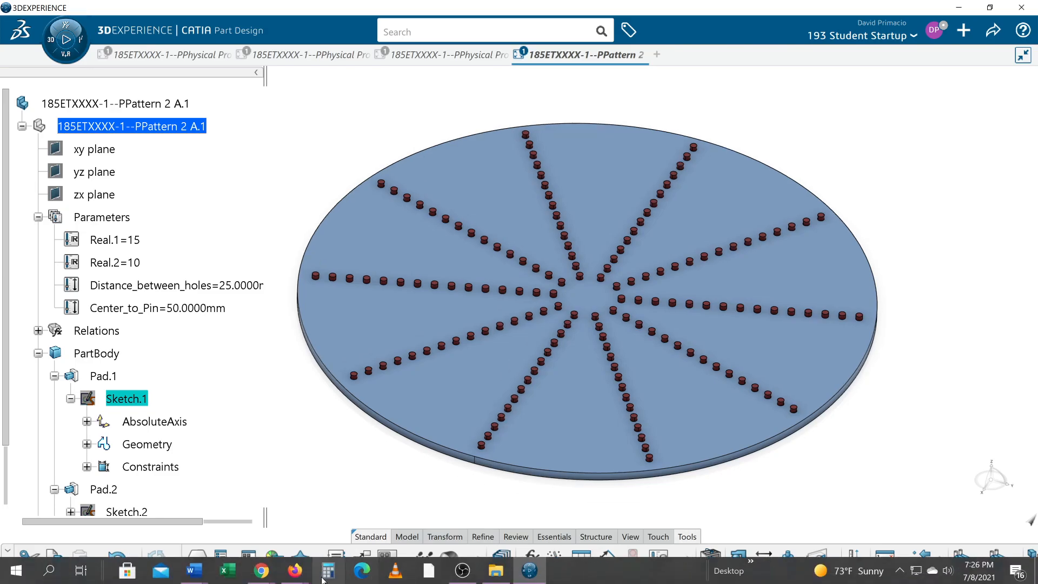
click(465, 572)
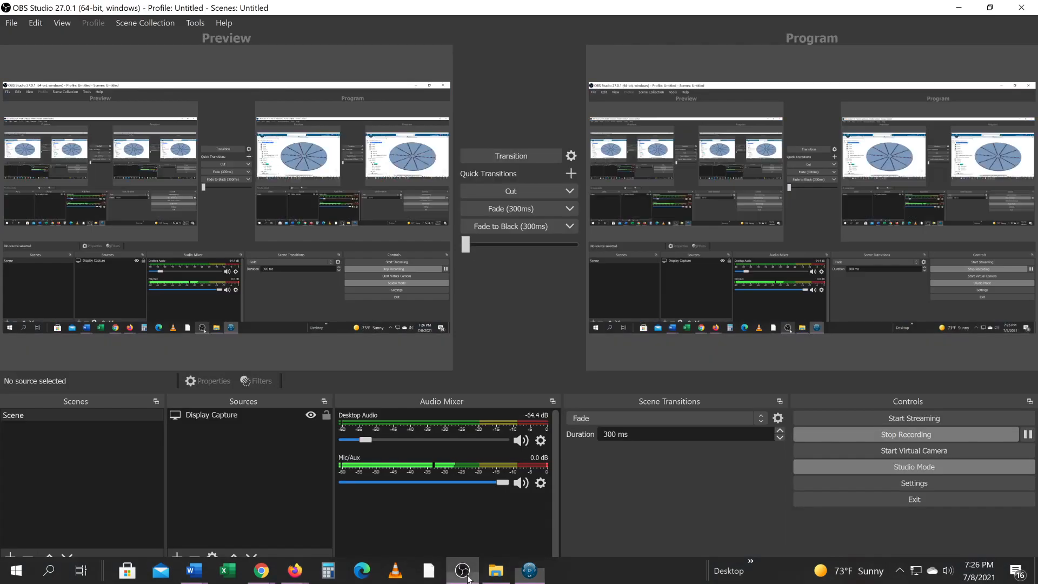